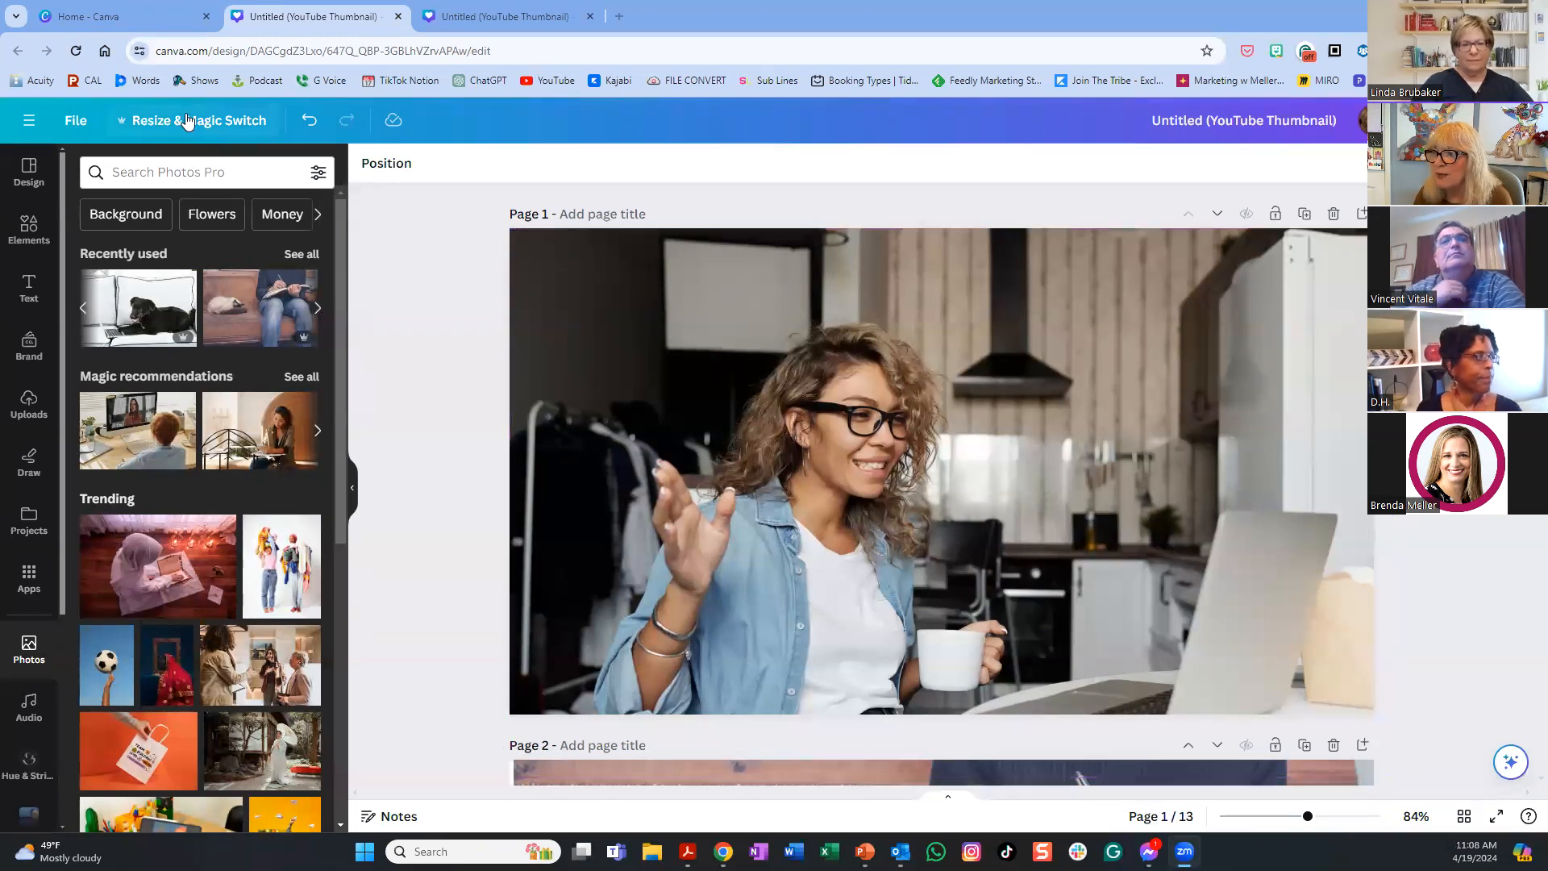
- Use Magic Eraser to remove the item above the woman's head in the page-1 kitchen photo
click(615, 264)
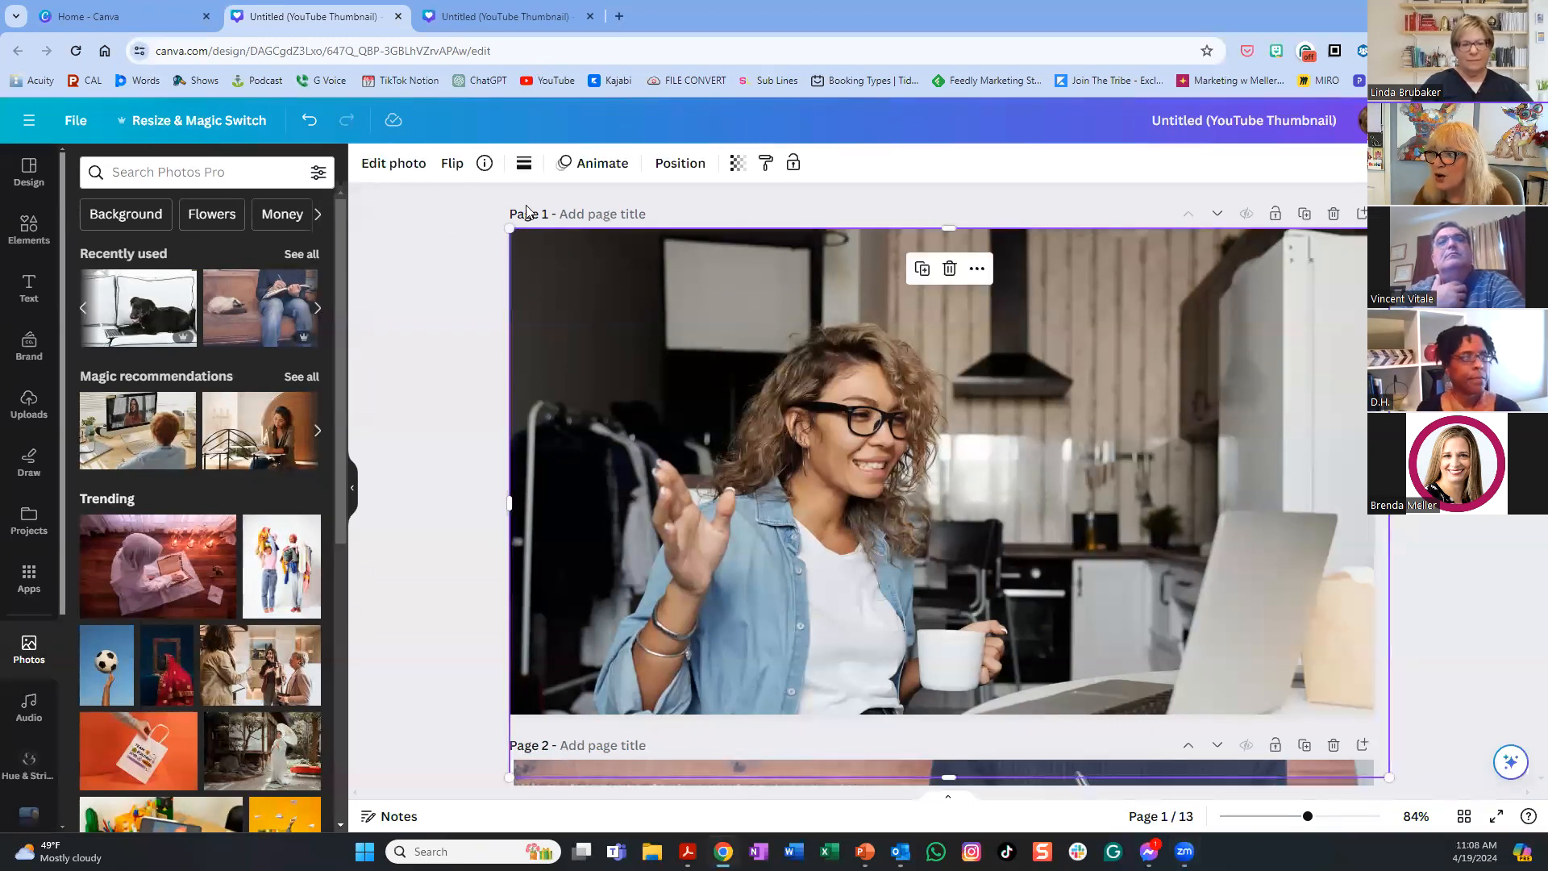
click(405, 166)
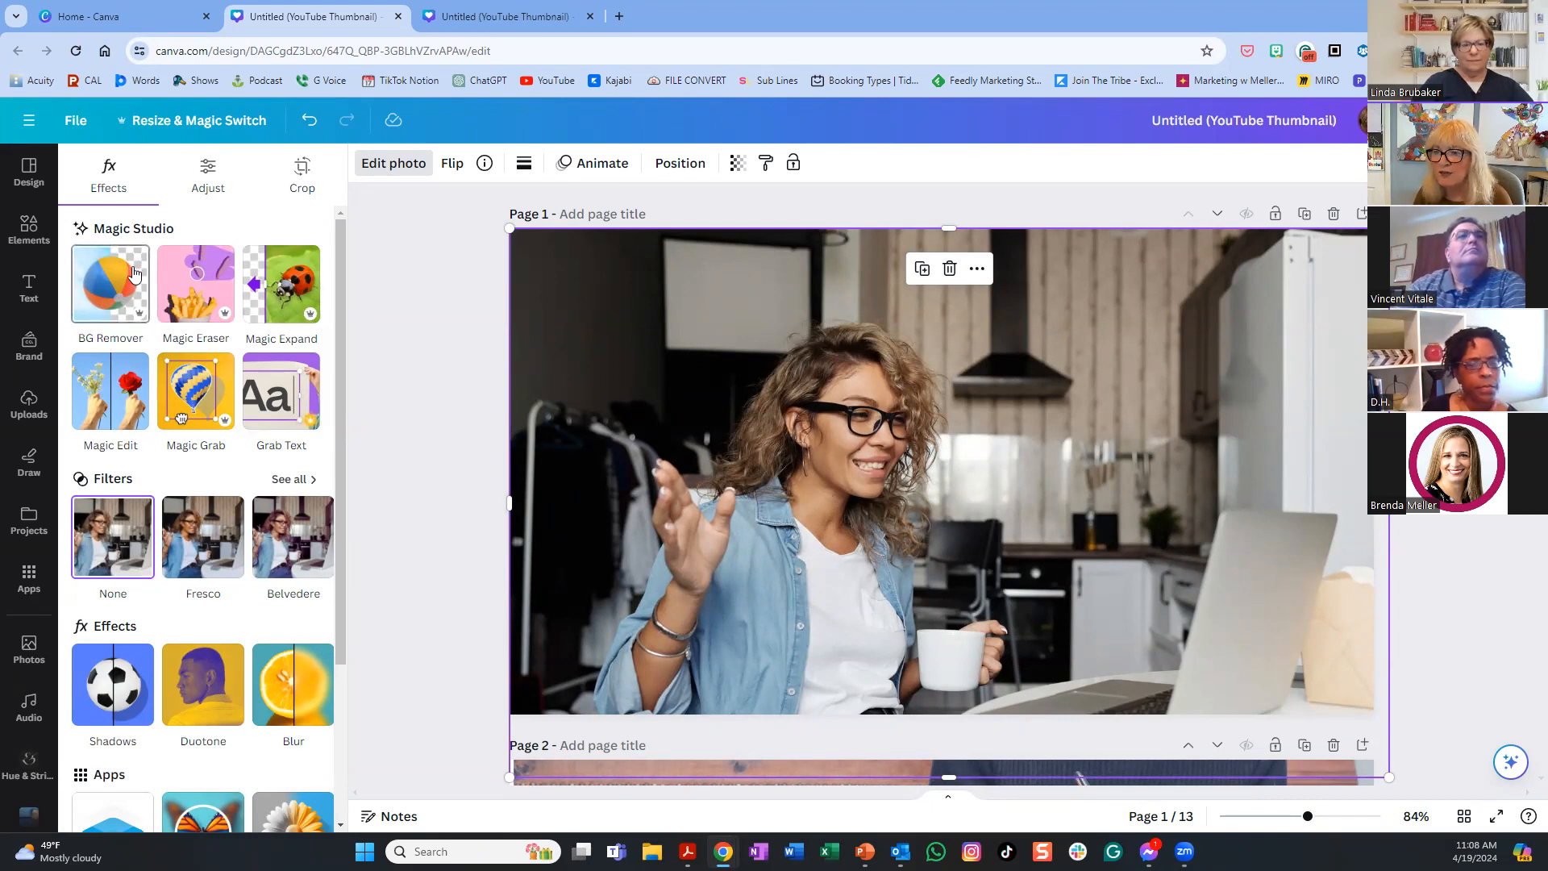
click(197, 287)
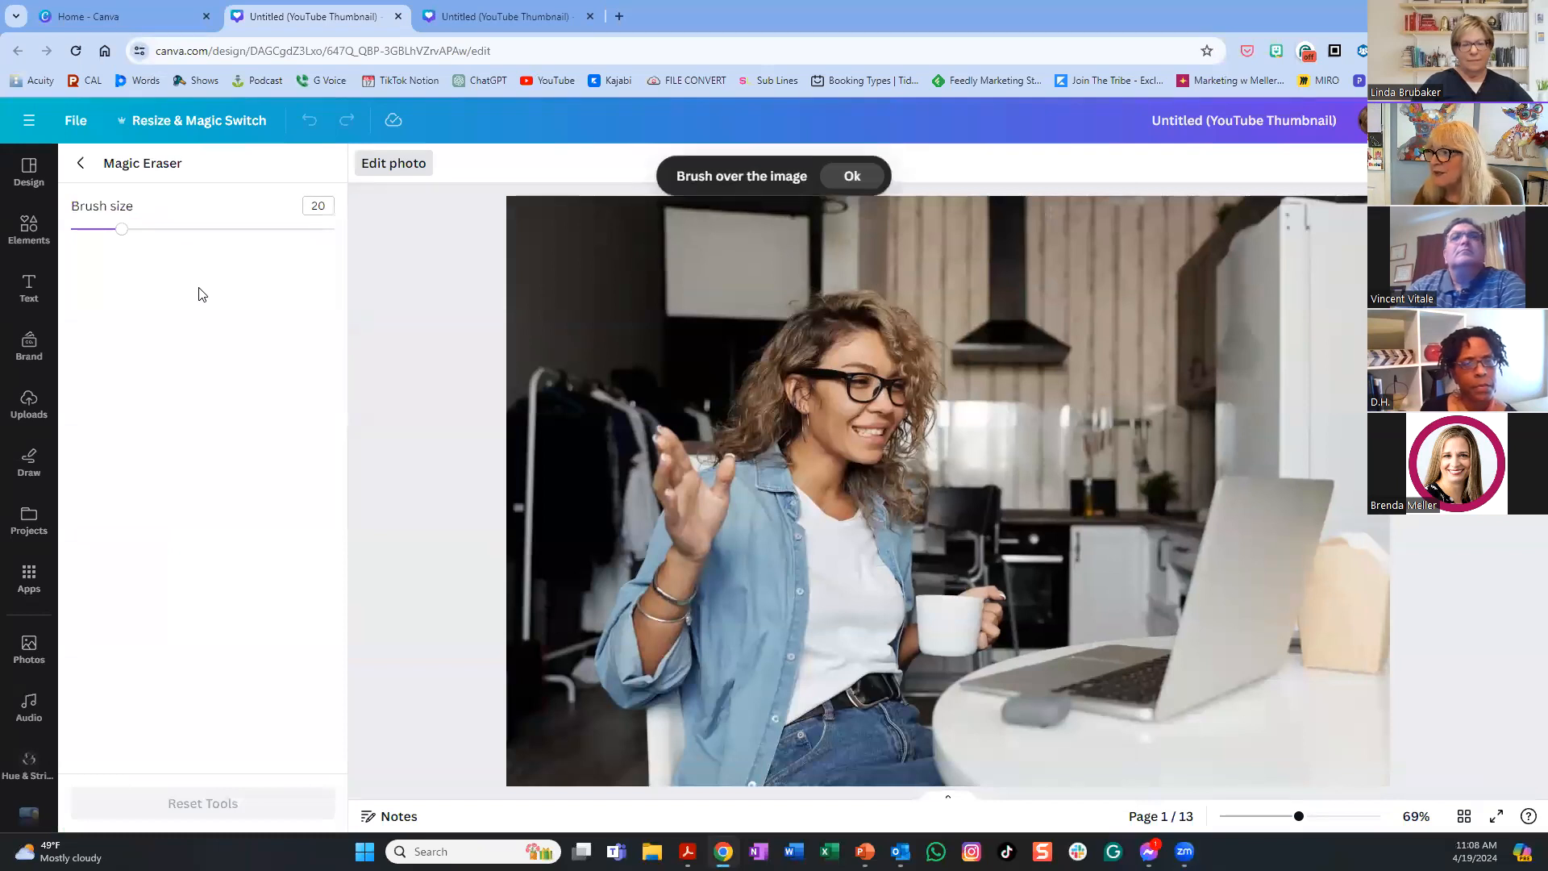
click(852, 177)
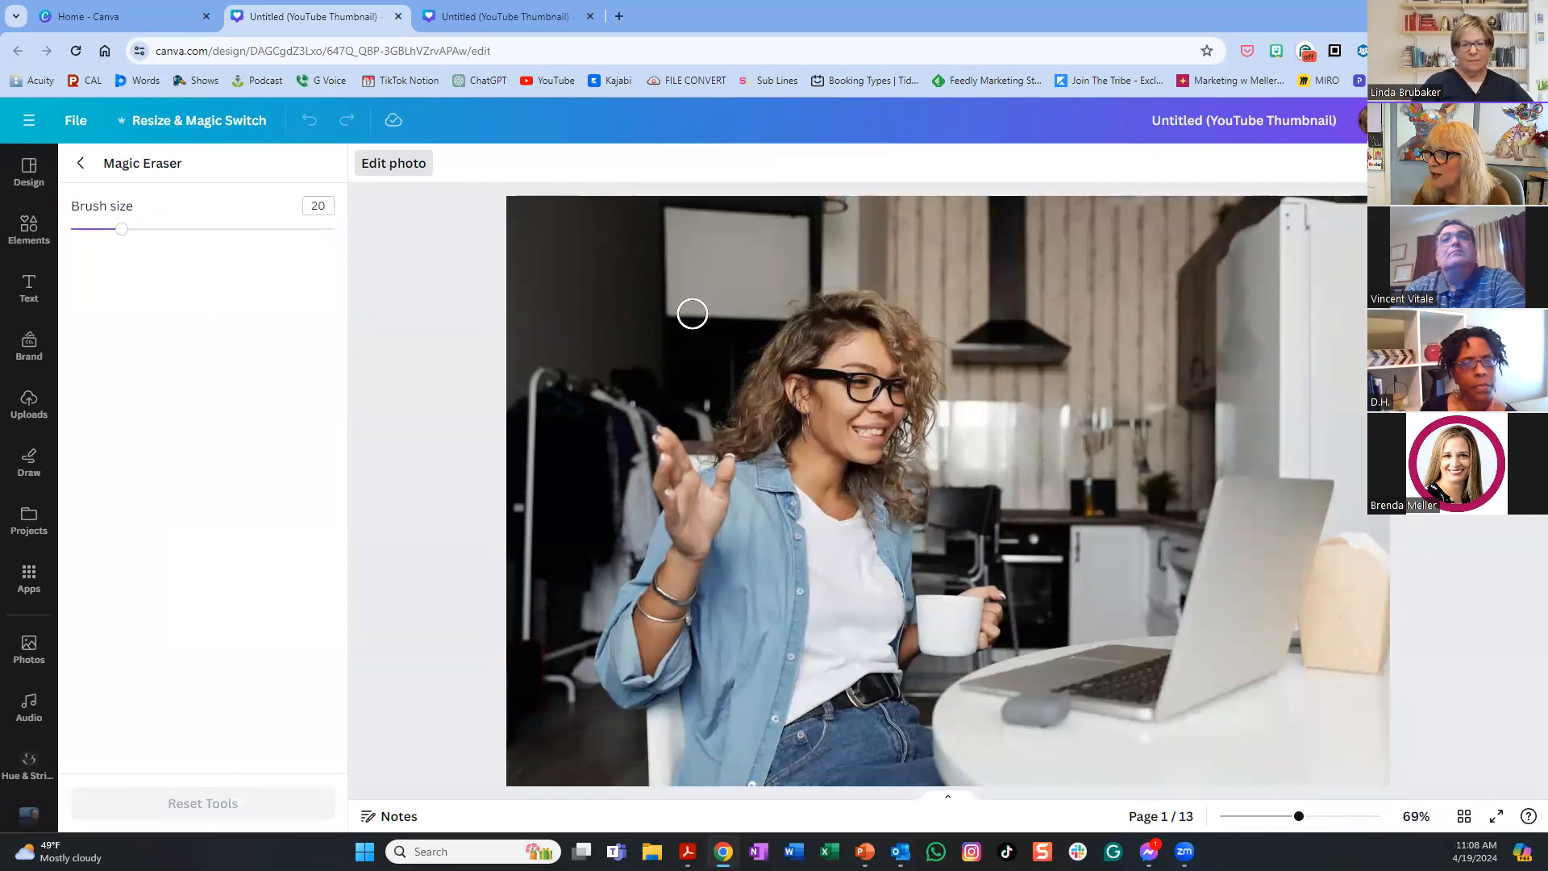
mouse_move(752, 313)
mouse_down()
mouse_move(804, 289)
mouse_move(816, 224)
mouse_move(668, 219)
mouse_move(700, 217)
mouse_move(675, 218)
mouse_move(670, 317)
mouse_move(695, 304)
mouse_move(717, 315)
mouse_move(789, 267)
mouse_move(768, 255)
mouse_move(782, 237)
mouse_move(715, 250)
mouse_move(713, 228)
mouse_move(699, 239)
mouse_move(753, 299)
mouse_move(730, 273)
mouse_move(741, 246)
mouse_move(773, 212)
mouse_move(845, 210)
mouse_up()
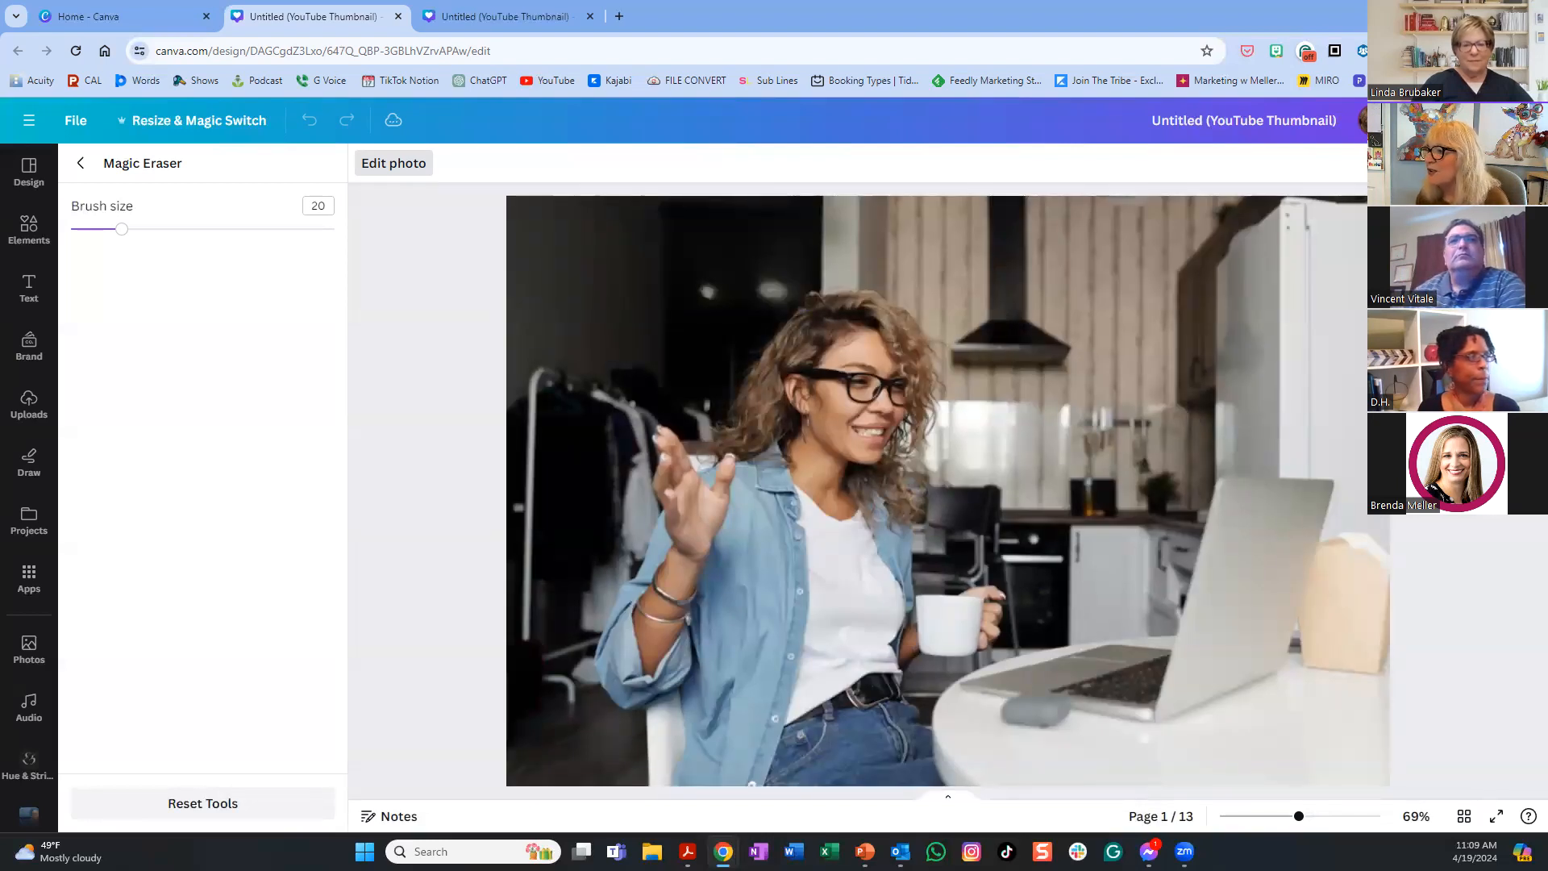
- Brush out the black range hood and another upper-kitchen fixture from the wall
mouse_move(674, 324)
mouse_down()
mouse_move(702, 296)
mouse_move(780, 292)
mouse_up()
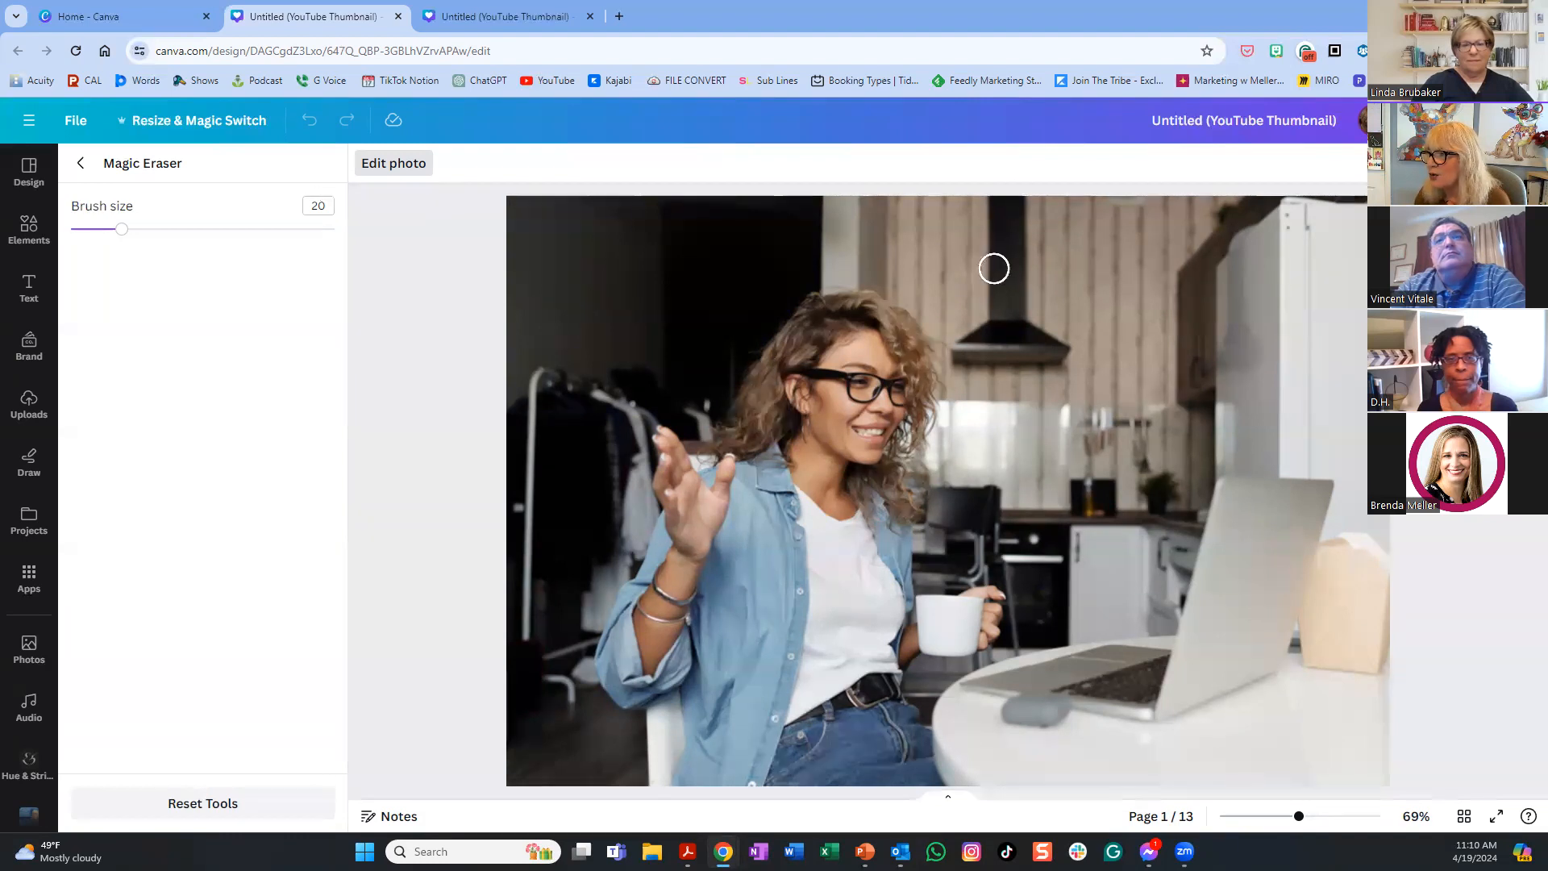
mouse_move(981, 215)
mouse_down()
mouse_move(1054, 214)
mouse_move(1000, 228)
mouse_move(1026, 234)
mouse_move(1005, 257)
mouse_move(1014, 287)
mouse_move(966, 352)
mouse_move(1090, 348)
mouse_move(984, 368)
mouse_move(972, 347)
mouse_move(959, 363)
mouse_move(994, 297)
mouse_move(1053, 323)
mouse_move(1002, 331)
mouse_move(1058, 325)
mouse_move(1034, 303)
mouse_move(1032, 232)
mouse_move(1032, 266)
mouse_up()
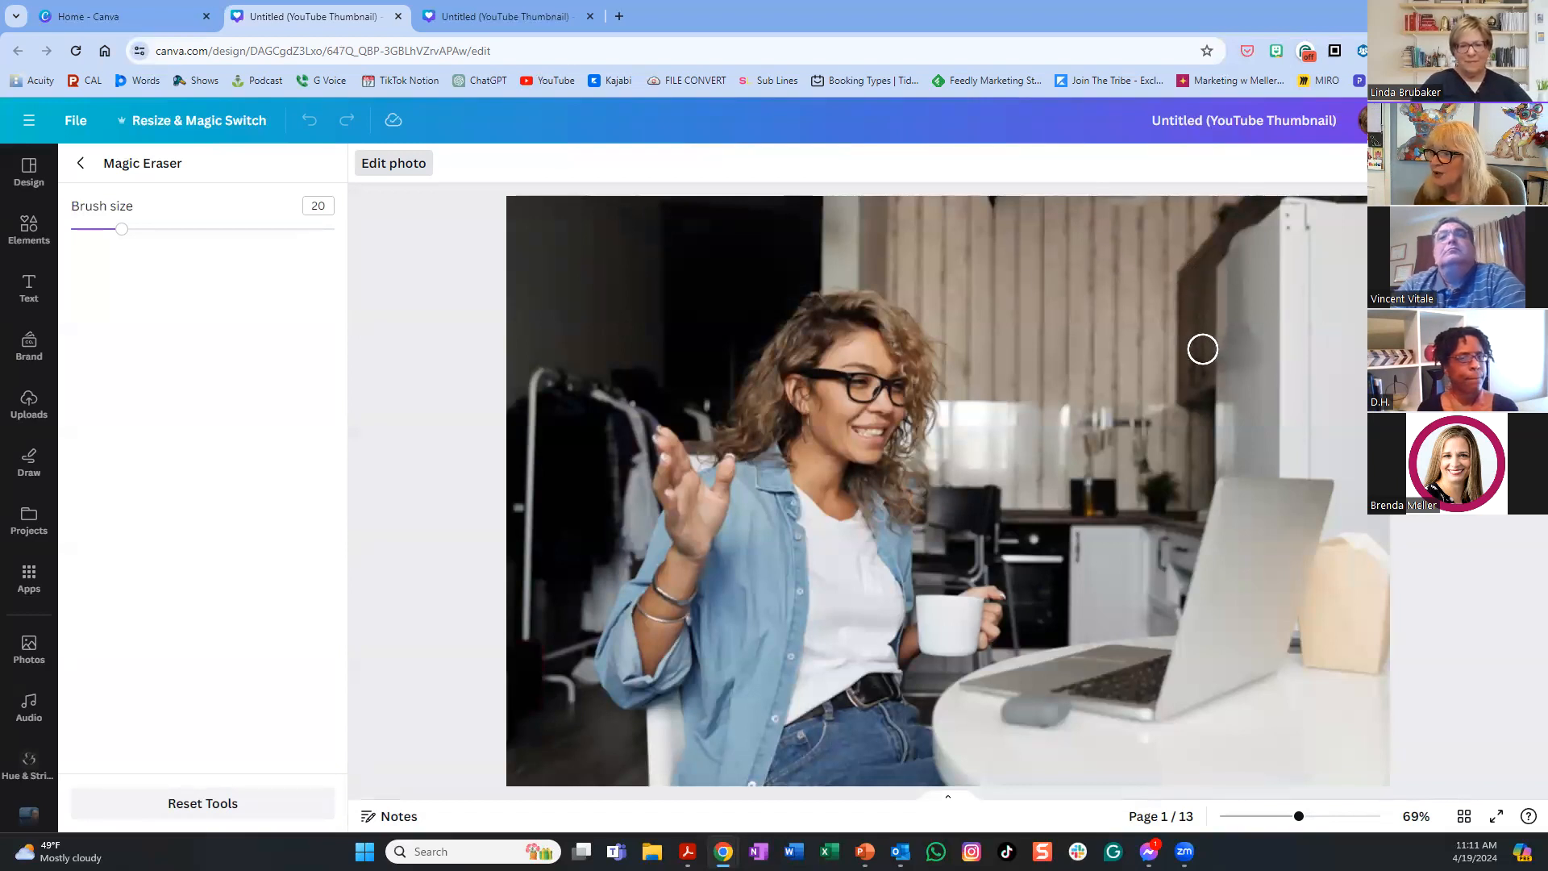
- Exit Magic Eraser, extend the couch photo to page 2's top and select it
click(83, 166)
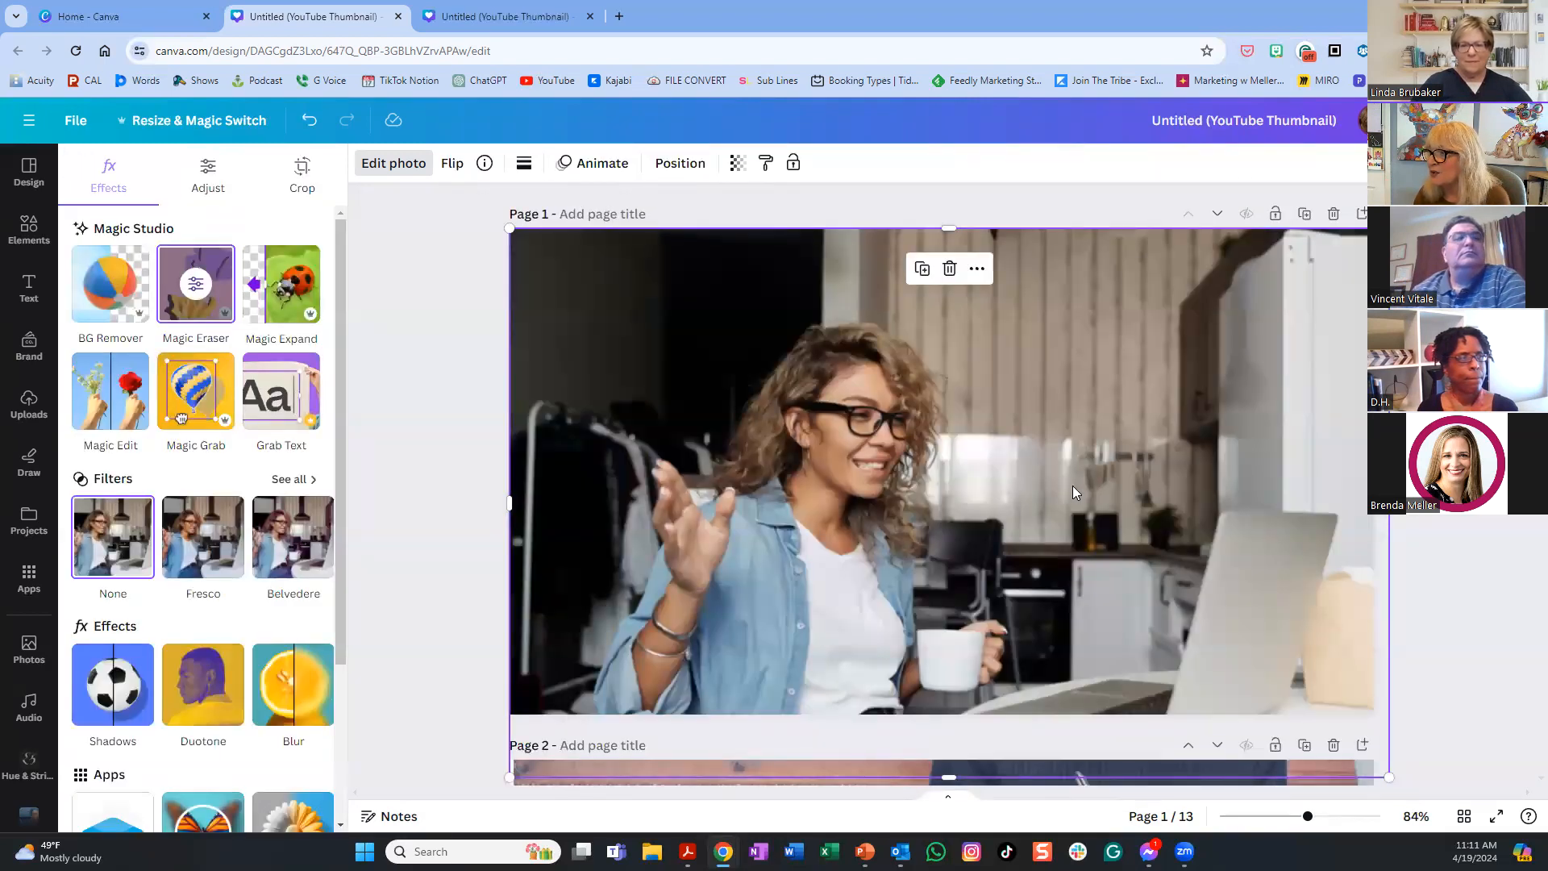
scroll(1072, 489, down, 6)
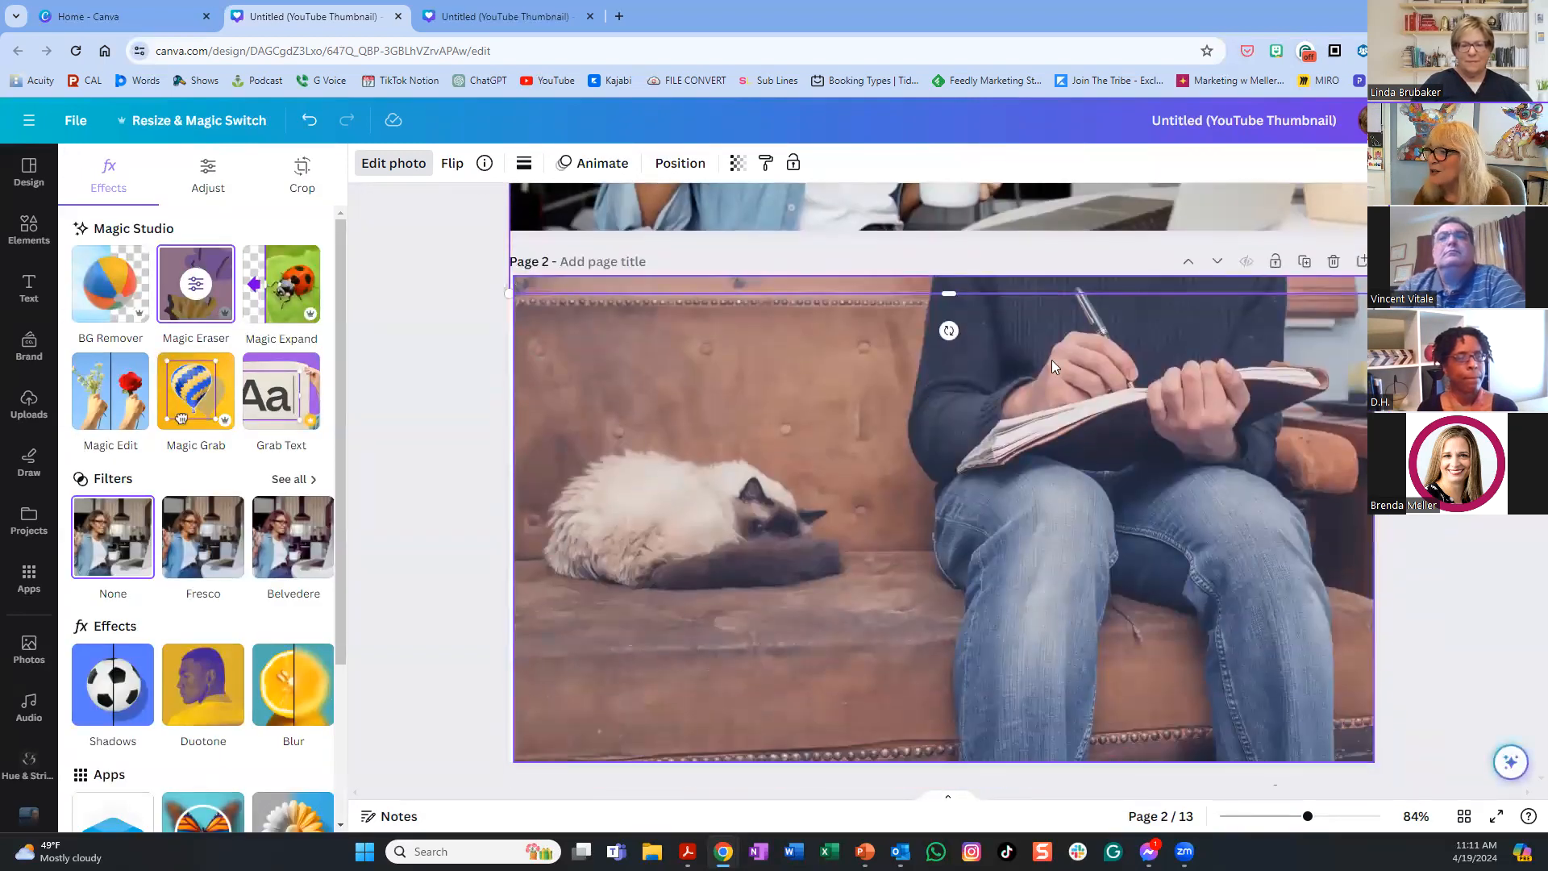
drag(949, 290, 949, 231)
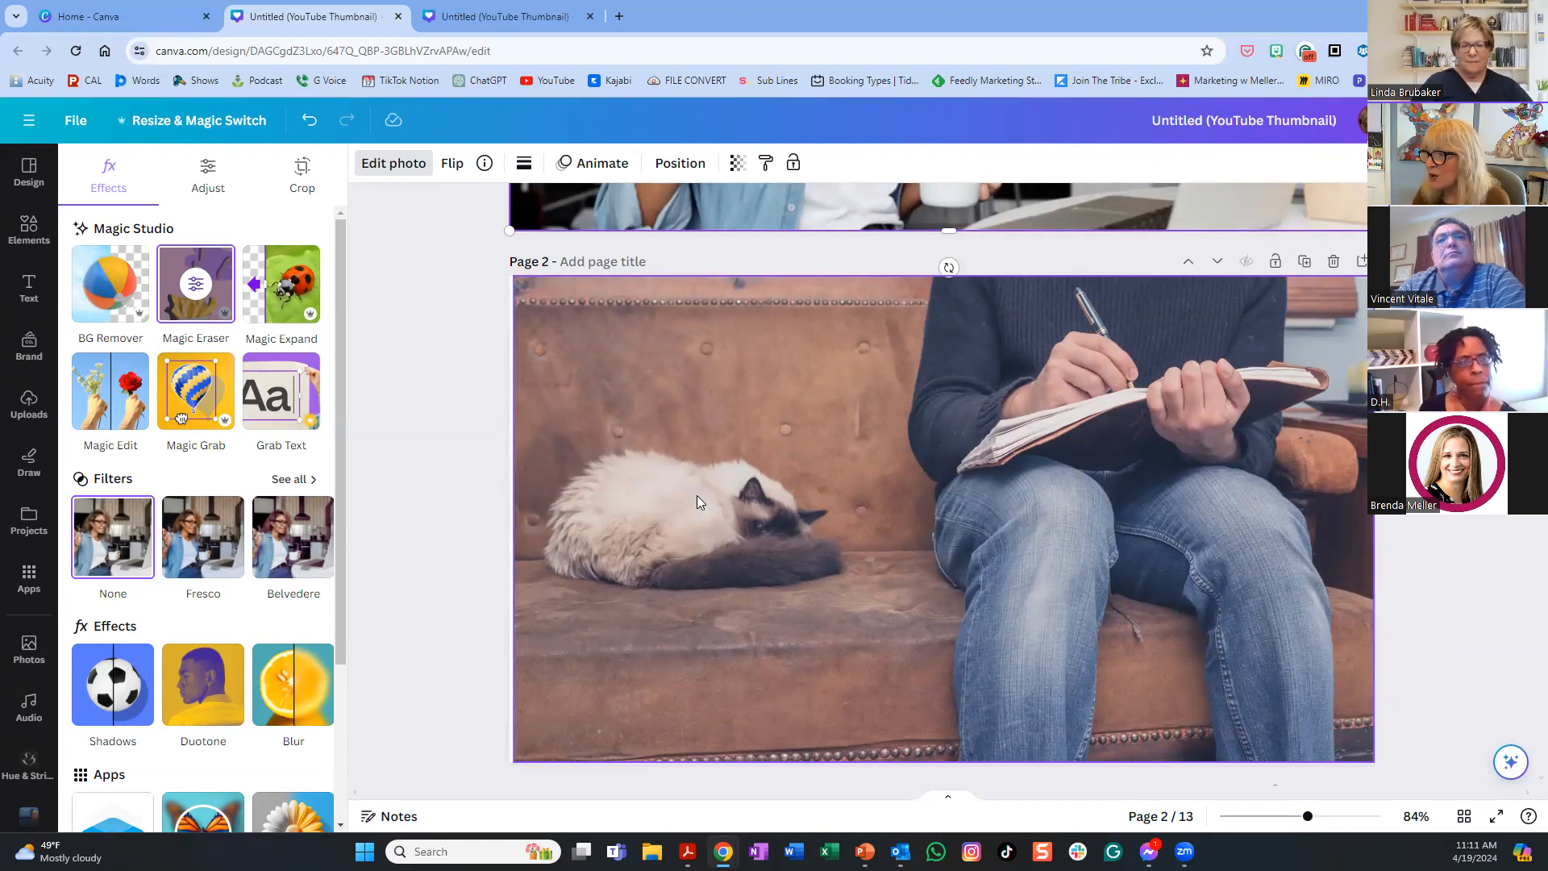
click(701, 397)
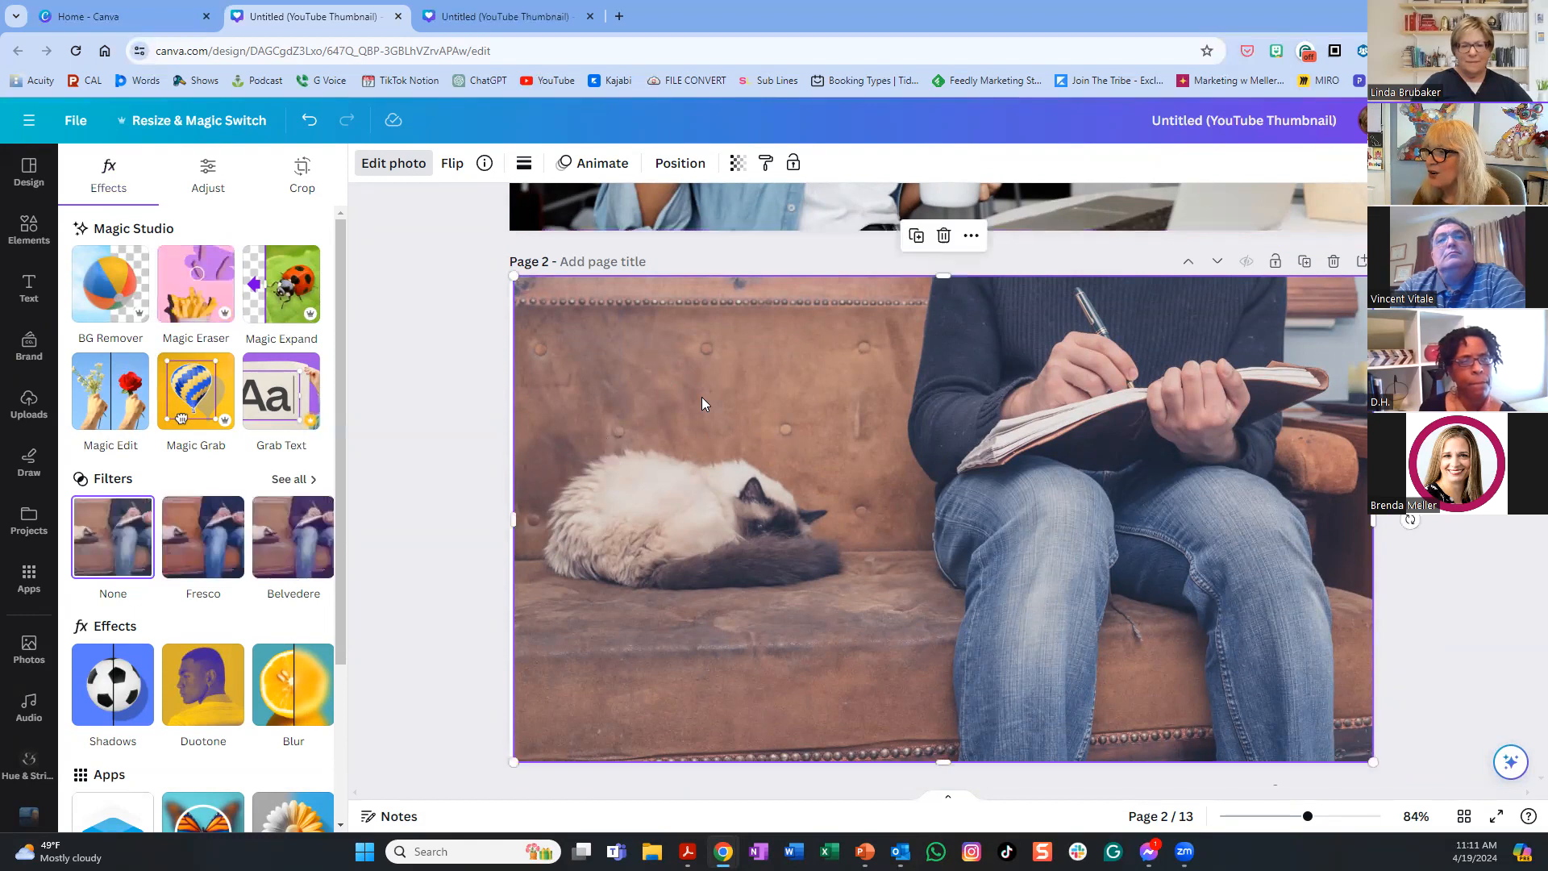
click(390, 165)
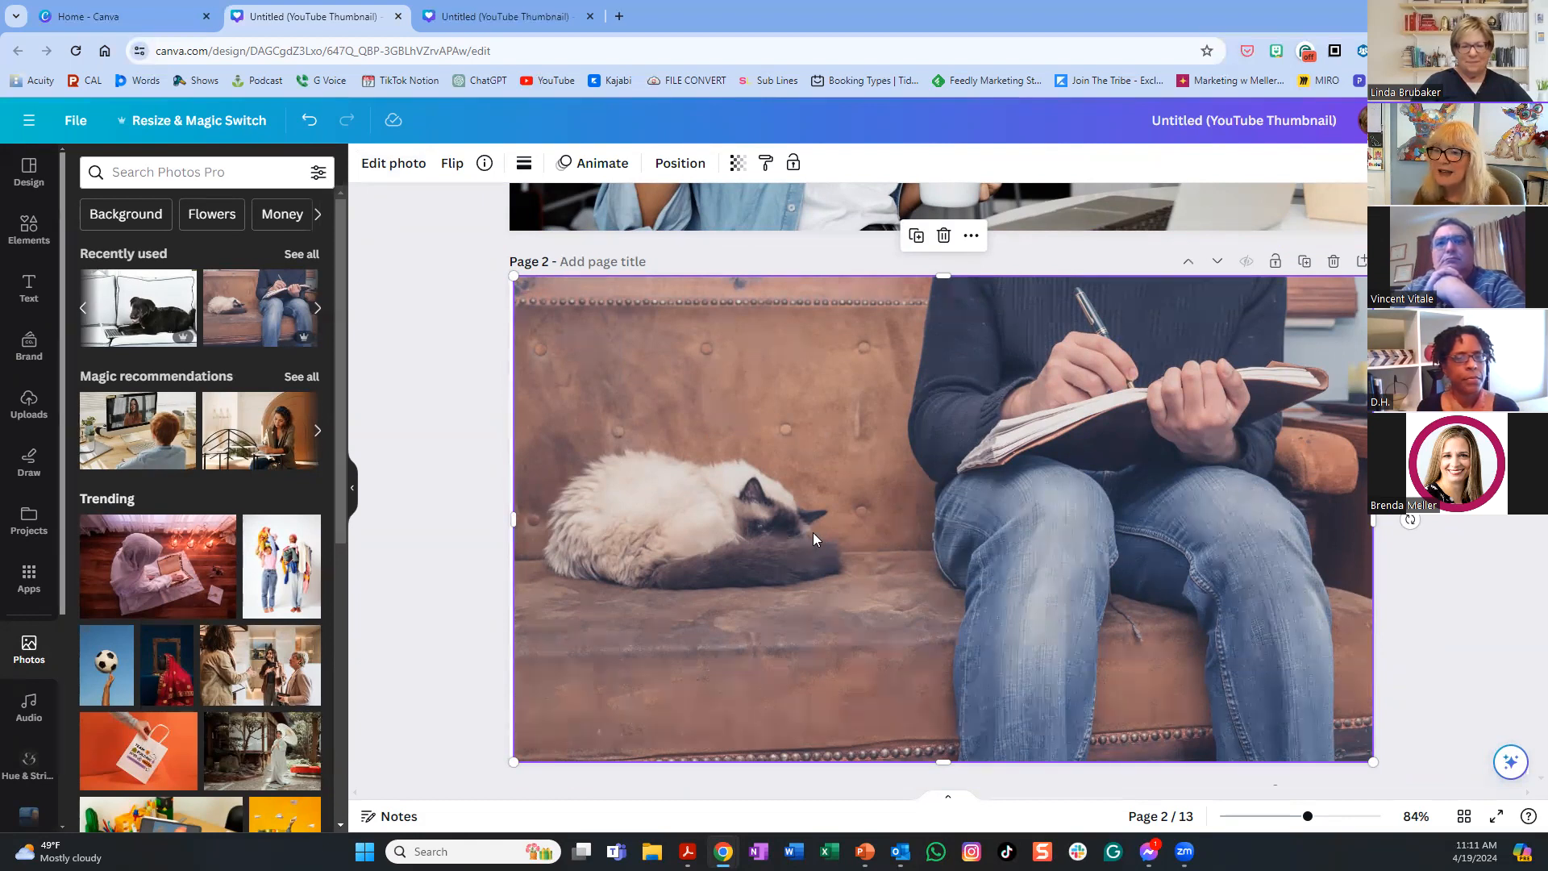
- Magic-Erase the sleeping cat, leaving an empty leather seat beside the writer
click(418, 165)
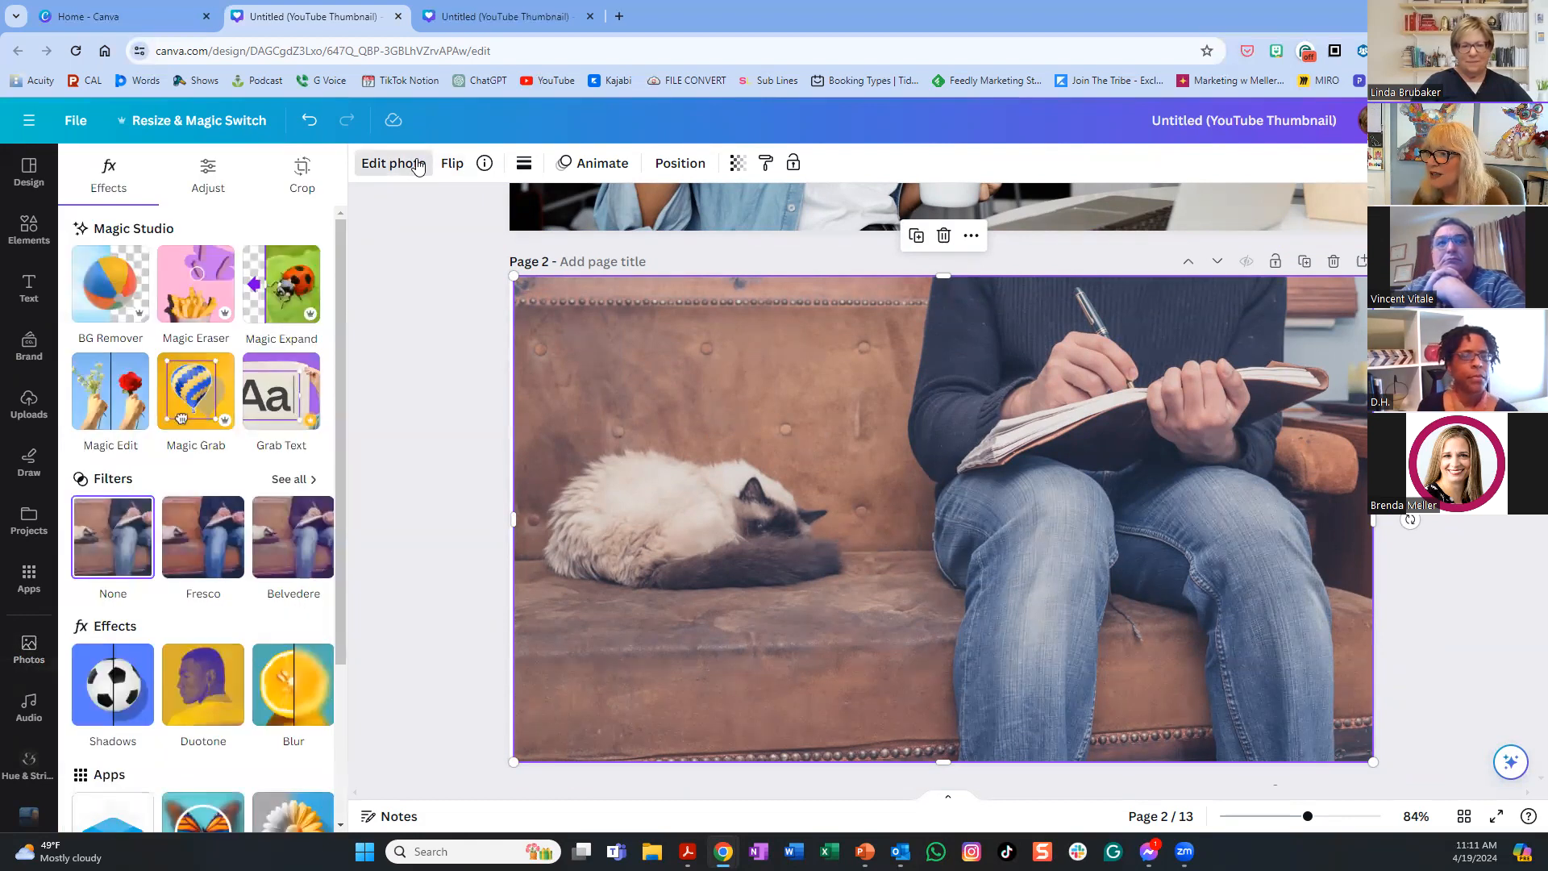
click(196, 283)
mouse_move(645, 524)
mouse_down()
mouse_move(560, 516)
mouse_move(565, 470)
mouse_move(552, 493)
mouse_move(628, 405)
mouse_move(559, 444)
mouse_move(670, 407)
mouse_move(751, 422)
mouse_move(802, 468)
mouse_move(836, 466)
mouse_move(805, 469)
mouse_move(832, 511)
mouse_move(798, 524)
mouse_move(636, 525)
mouse_up()
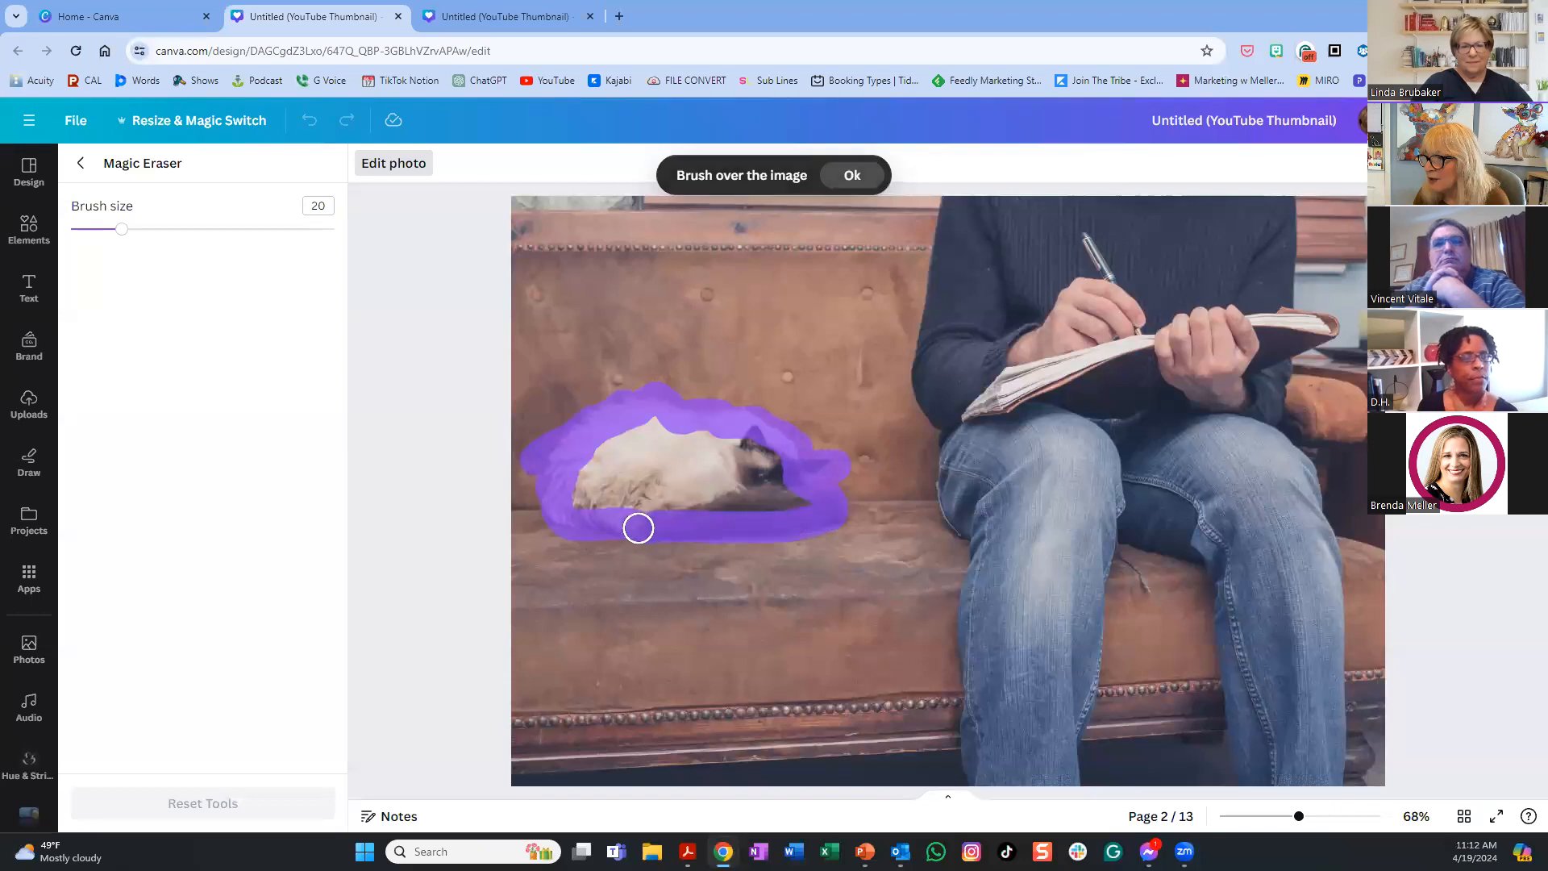
mouse_move(774, 503)
mouse_down()
mouse_move(763, 441)
mouse_move(695, 454)
mouse_move(704, 432)
mouse_move(631, 426)
mouse_move(667, 410)
mouse_move(592, 477)
mouse_move(663, 502)
mouse_move(606, 503)
mouse_move(679, 452)
mouse_move(726, 483)
mouse_move(589, 503)
mouse_move(621, 495)
mouse_up()
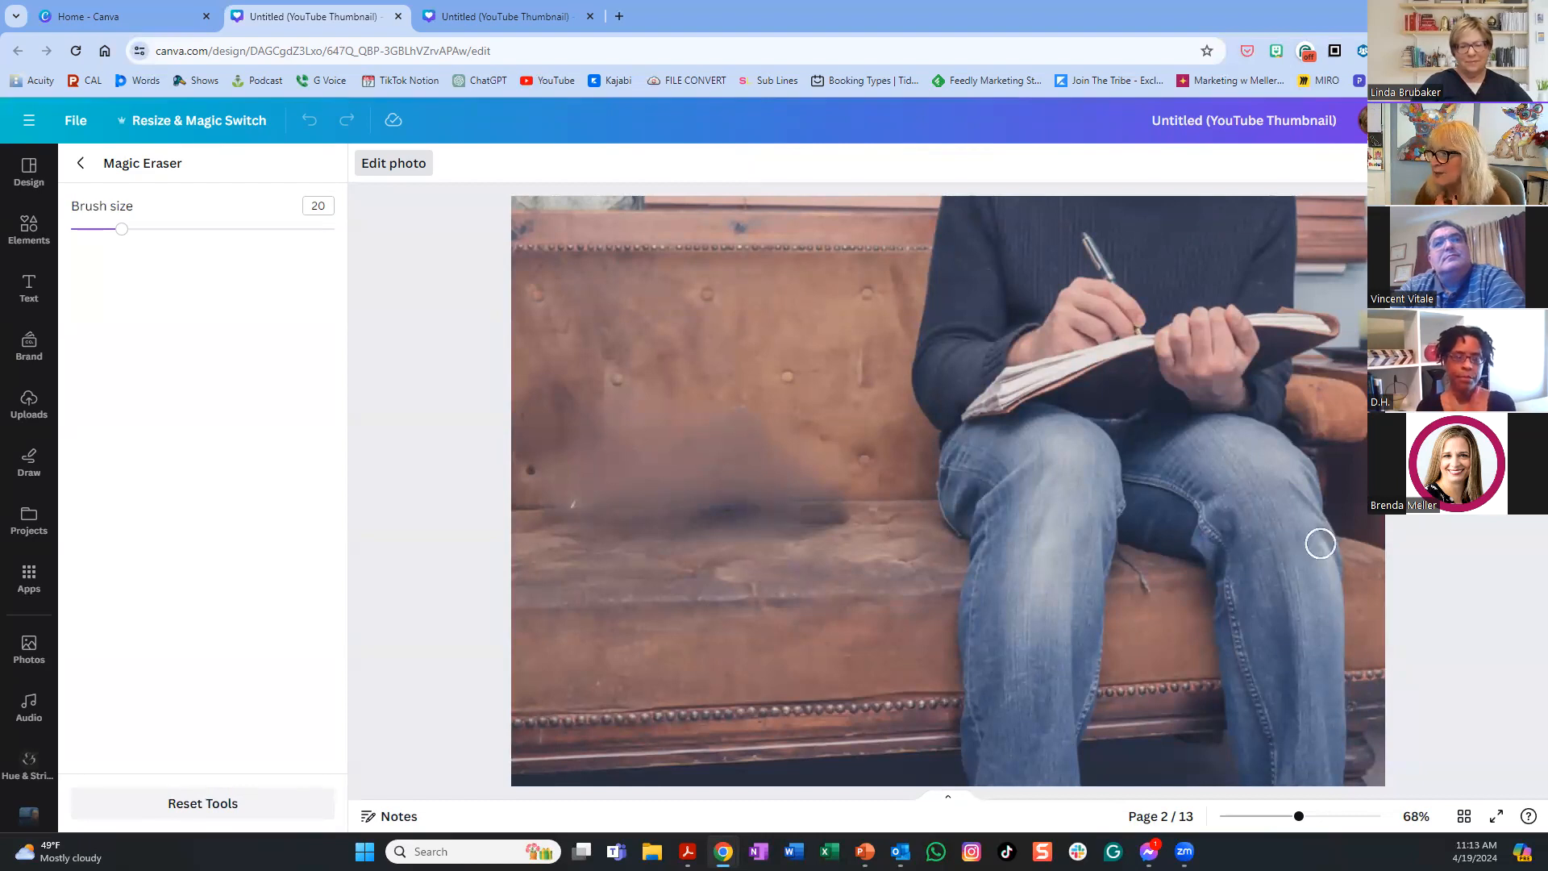
click(81, 163)
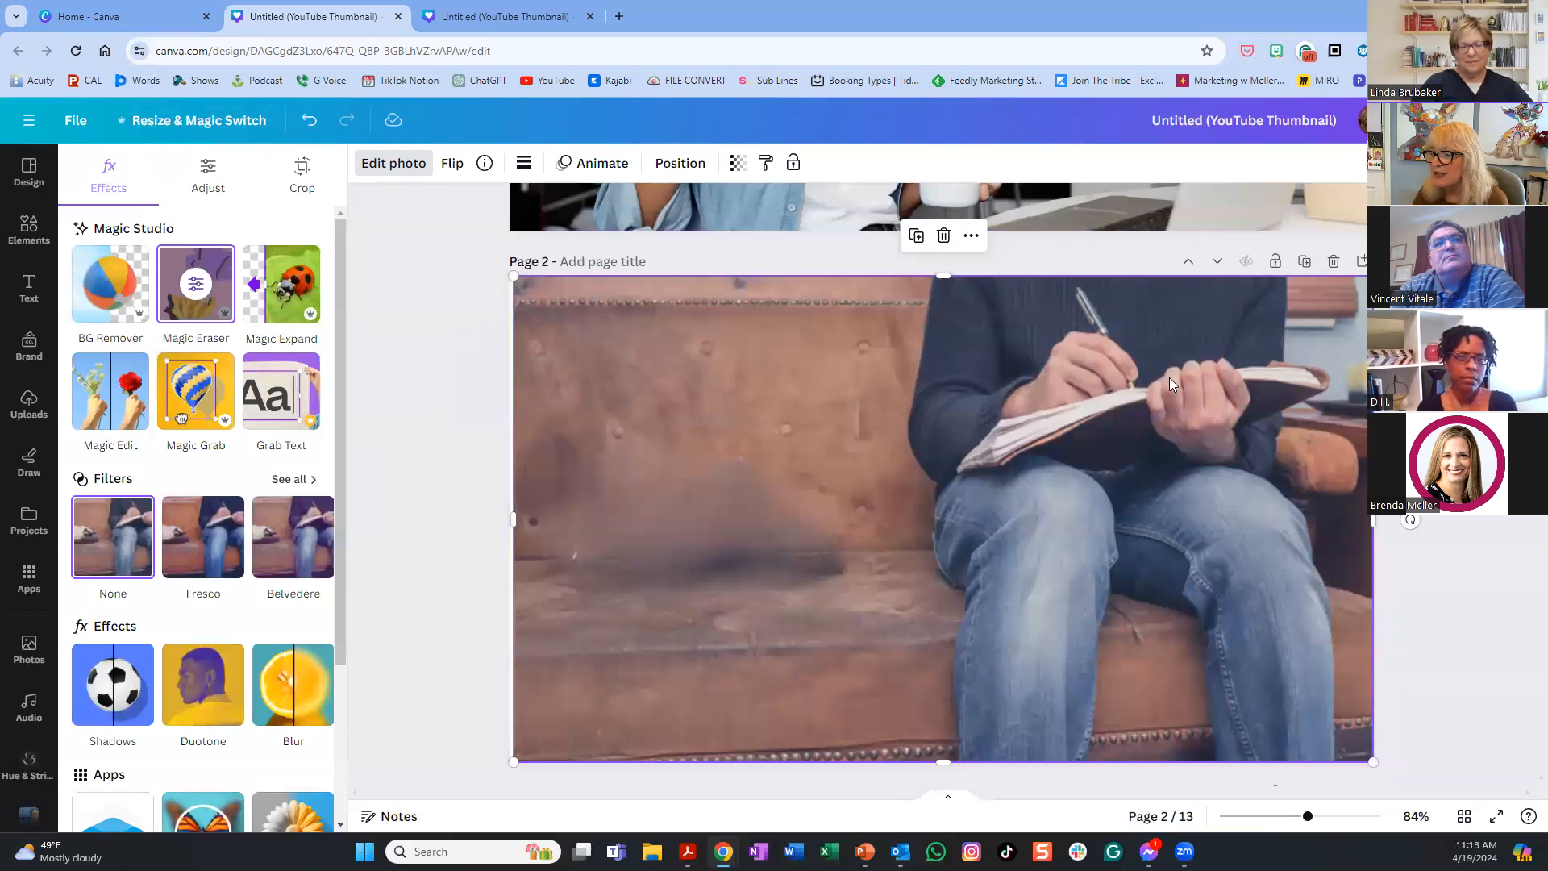
- Magic Grab the black dog from page 3 and place it on the page-2 couch
scroll(889, 426, down, 6)
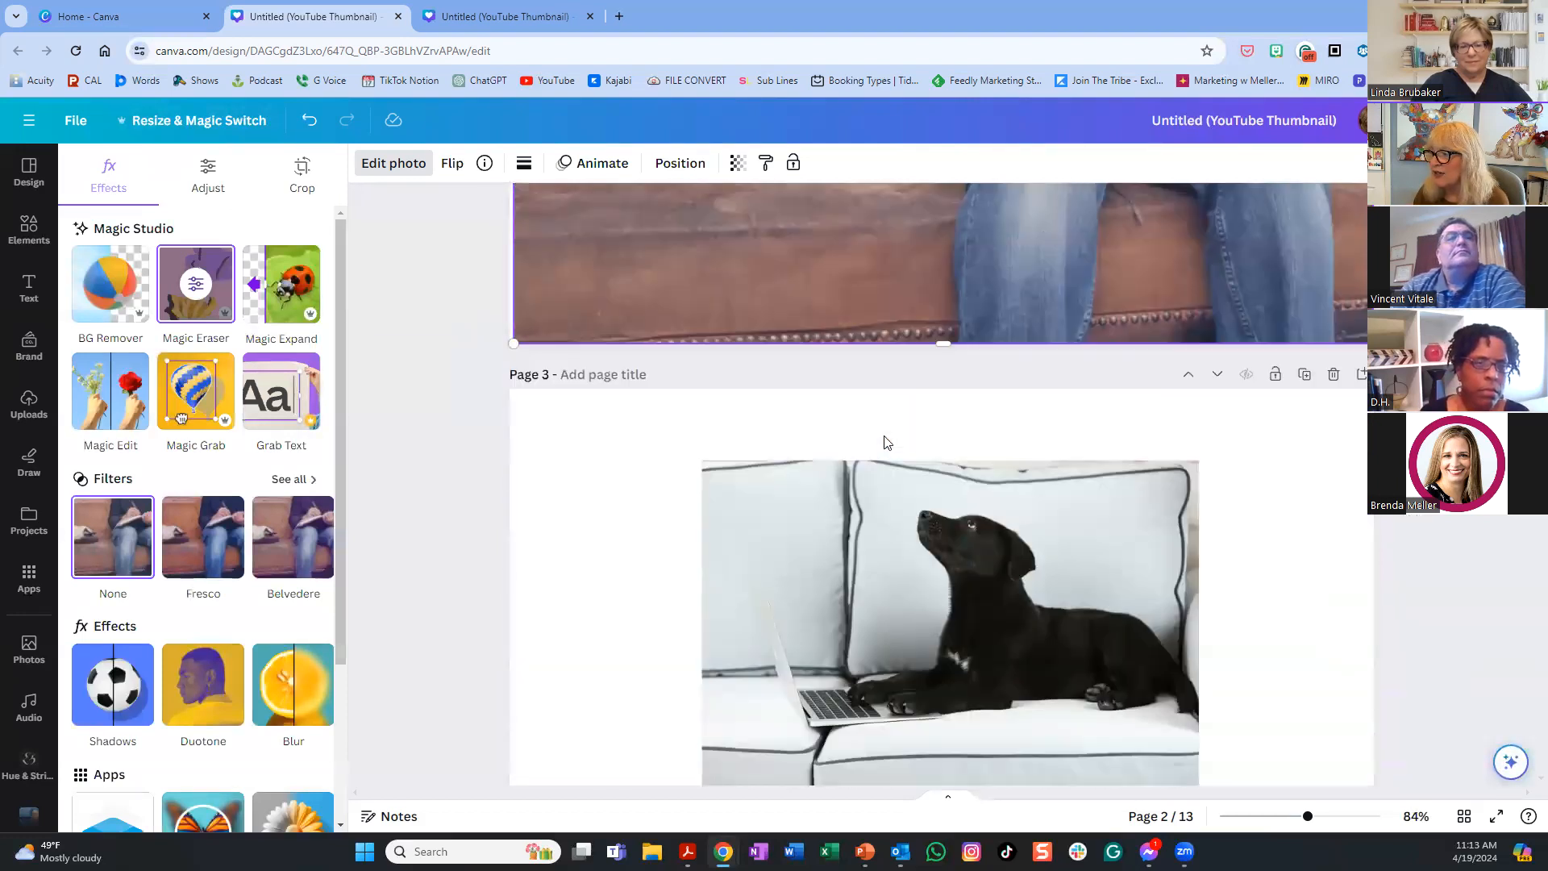
click(973, 538)
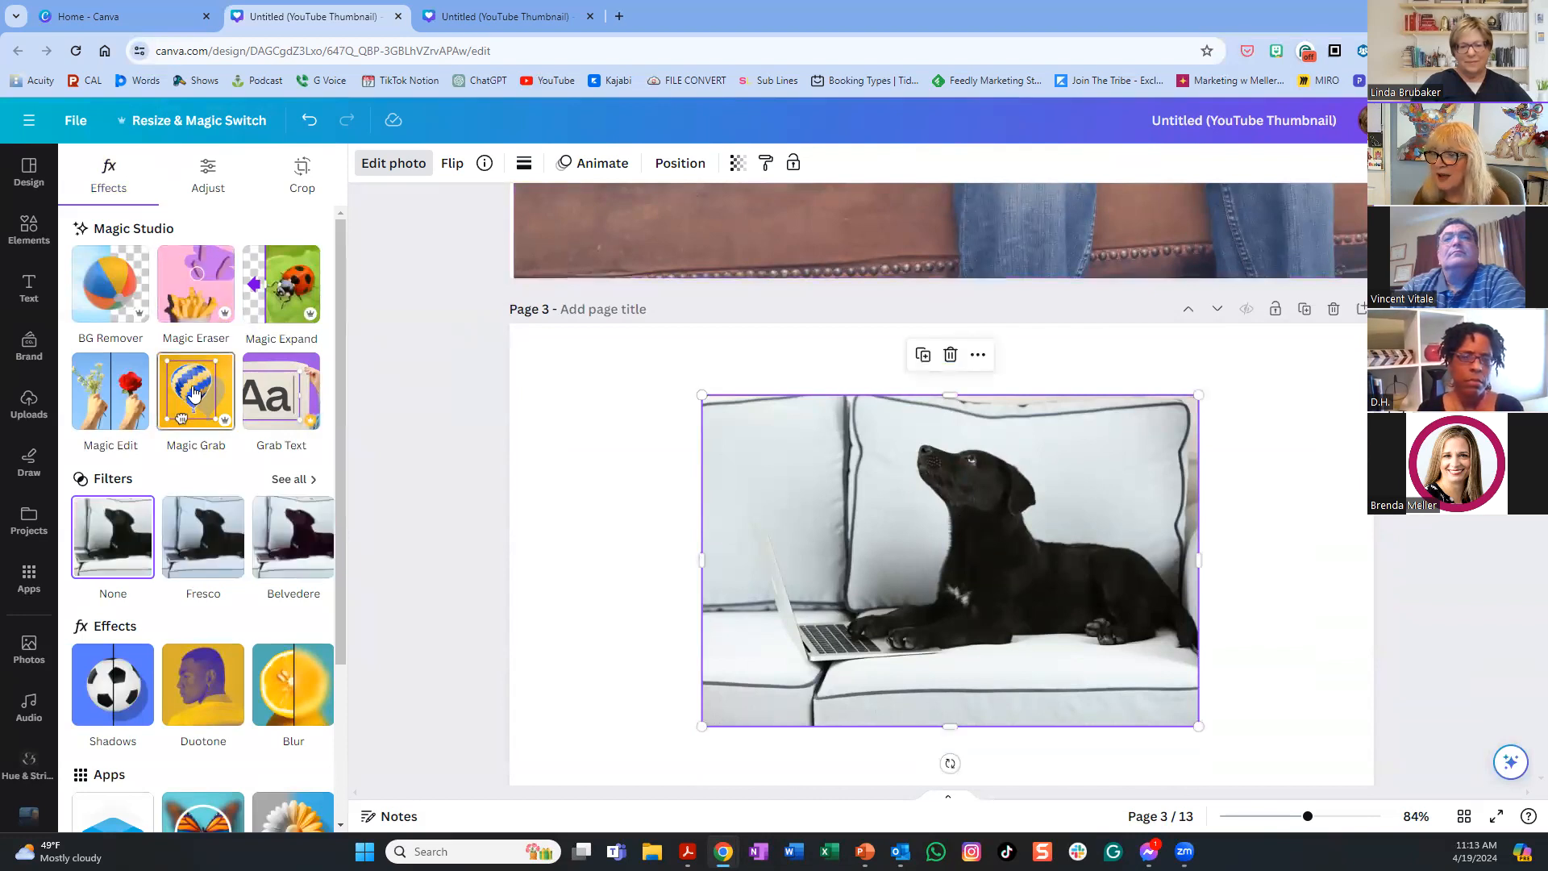
click(193, 393)
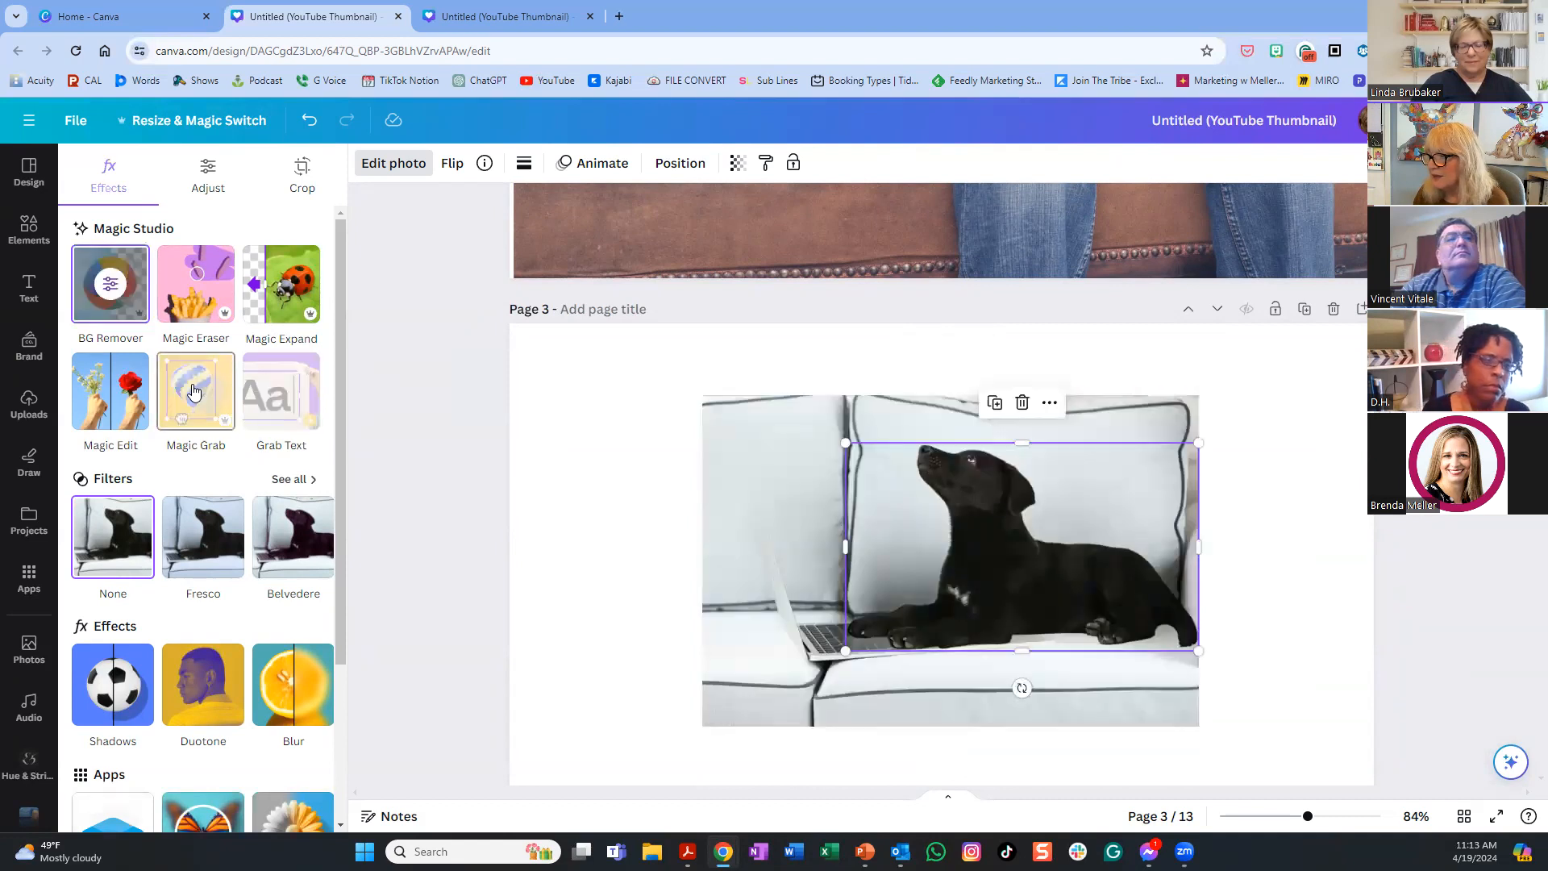
drag(947, 579, 735, 185)
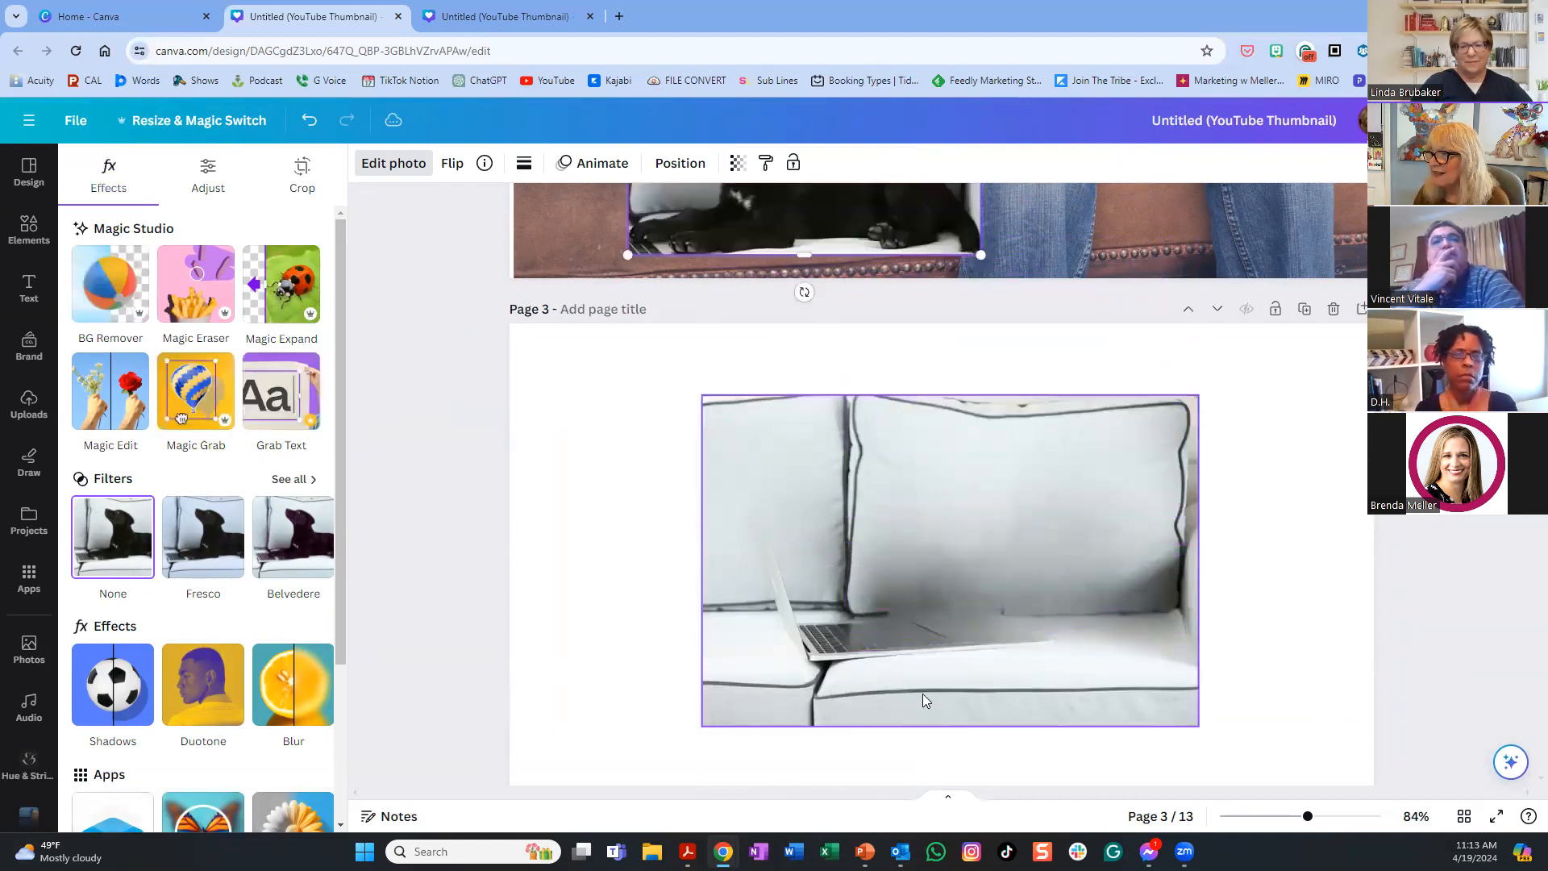
scroll(921, 695, up, 4)
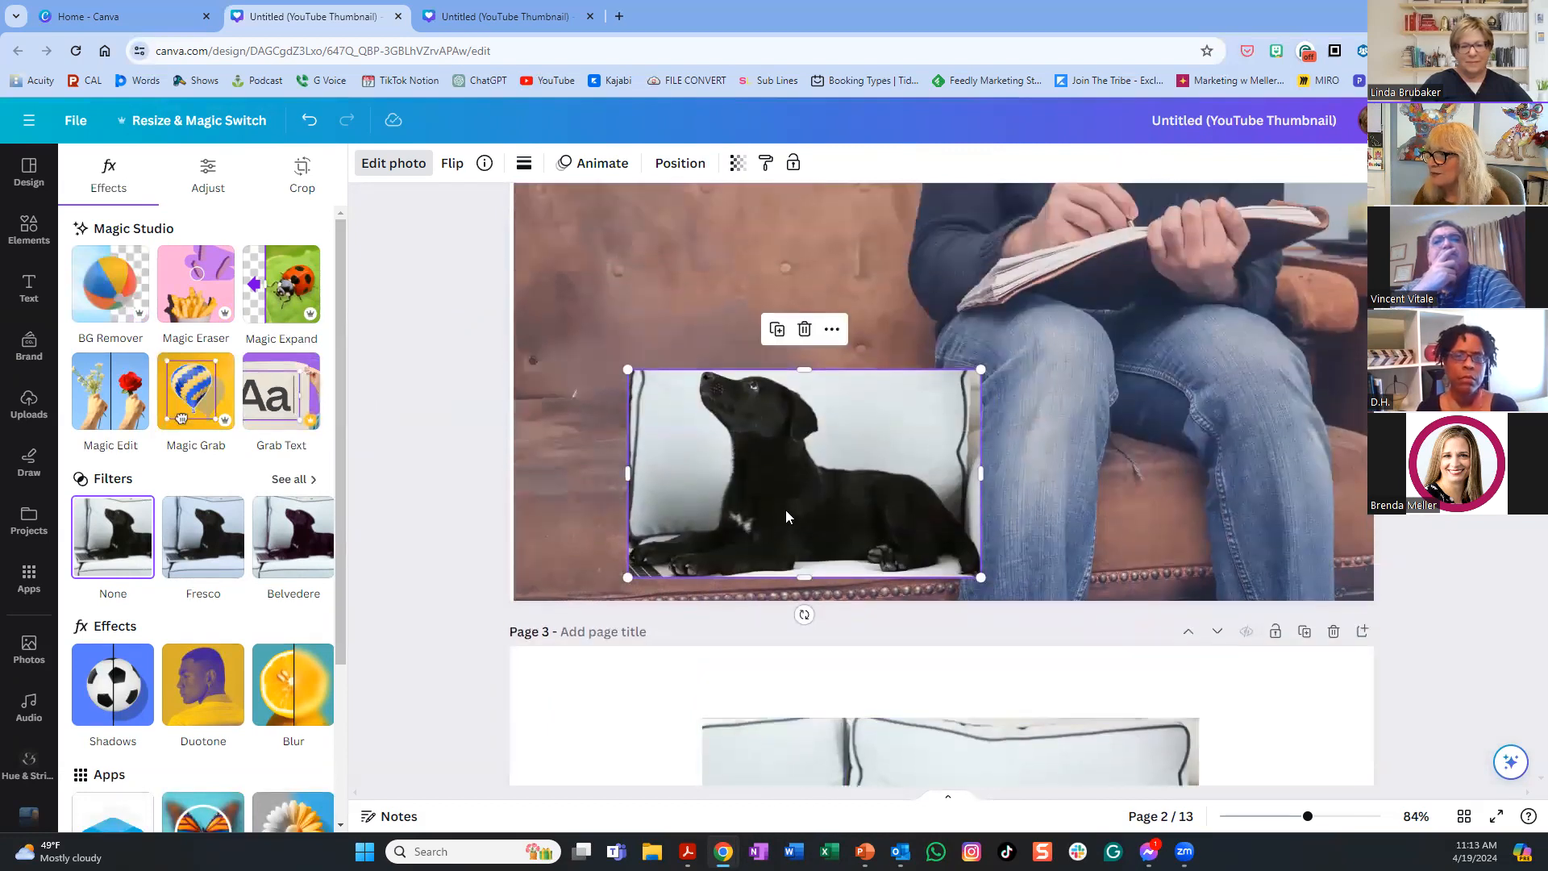
drag(784, 509, 714, 377)
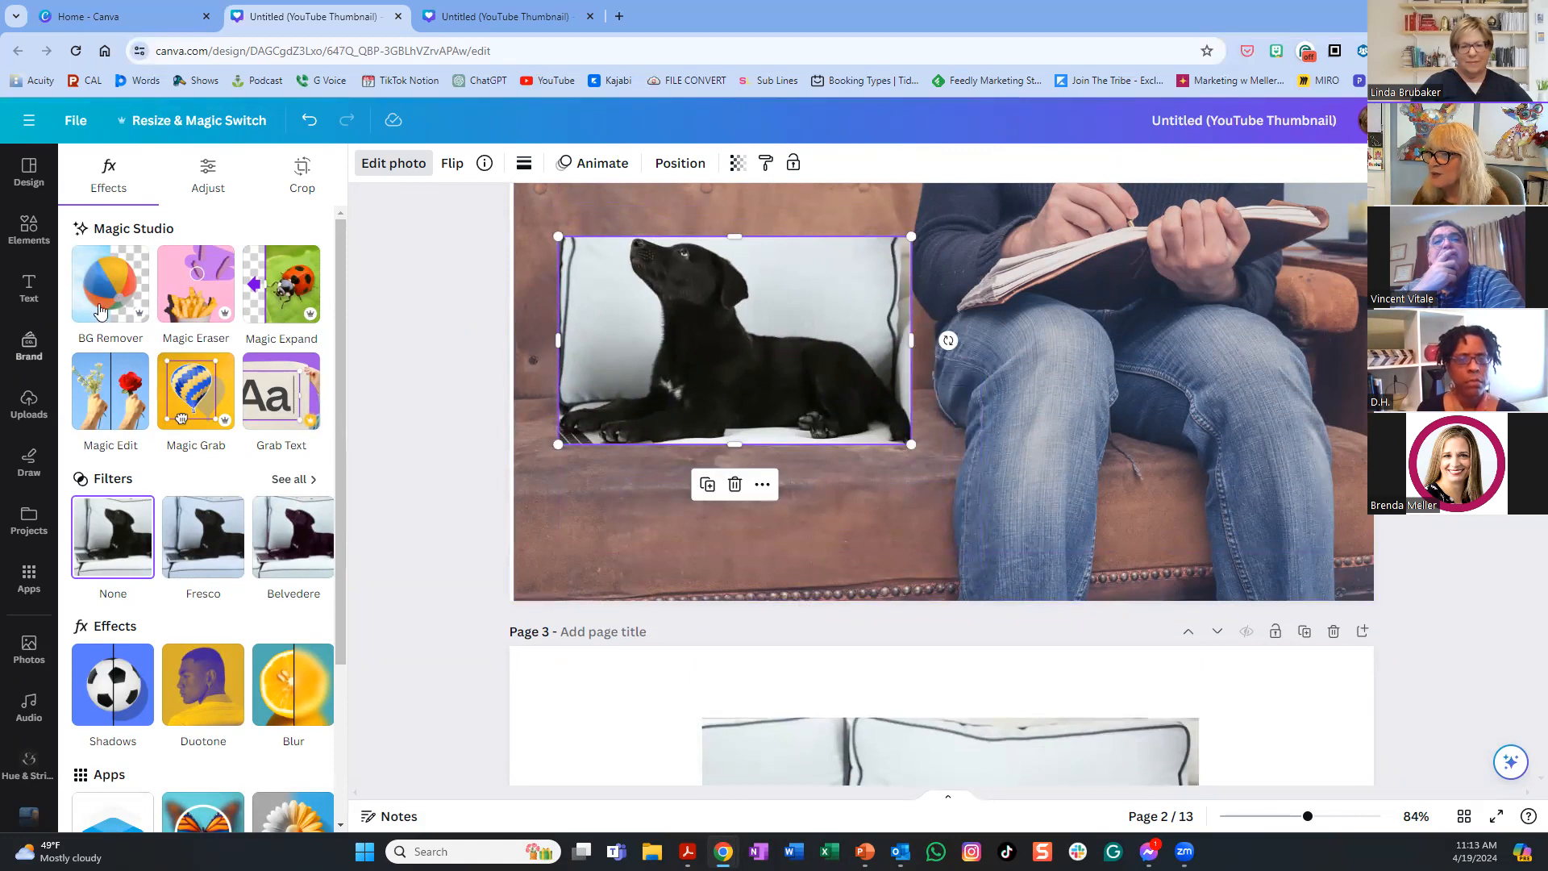
- Remove the white background behind the dog with BG Remover
click(195, 288)
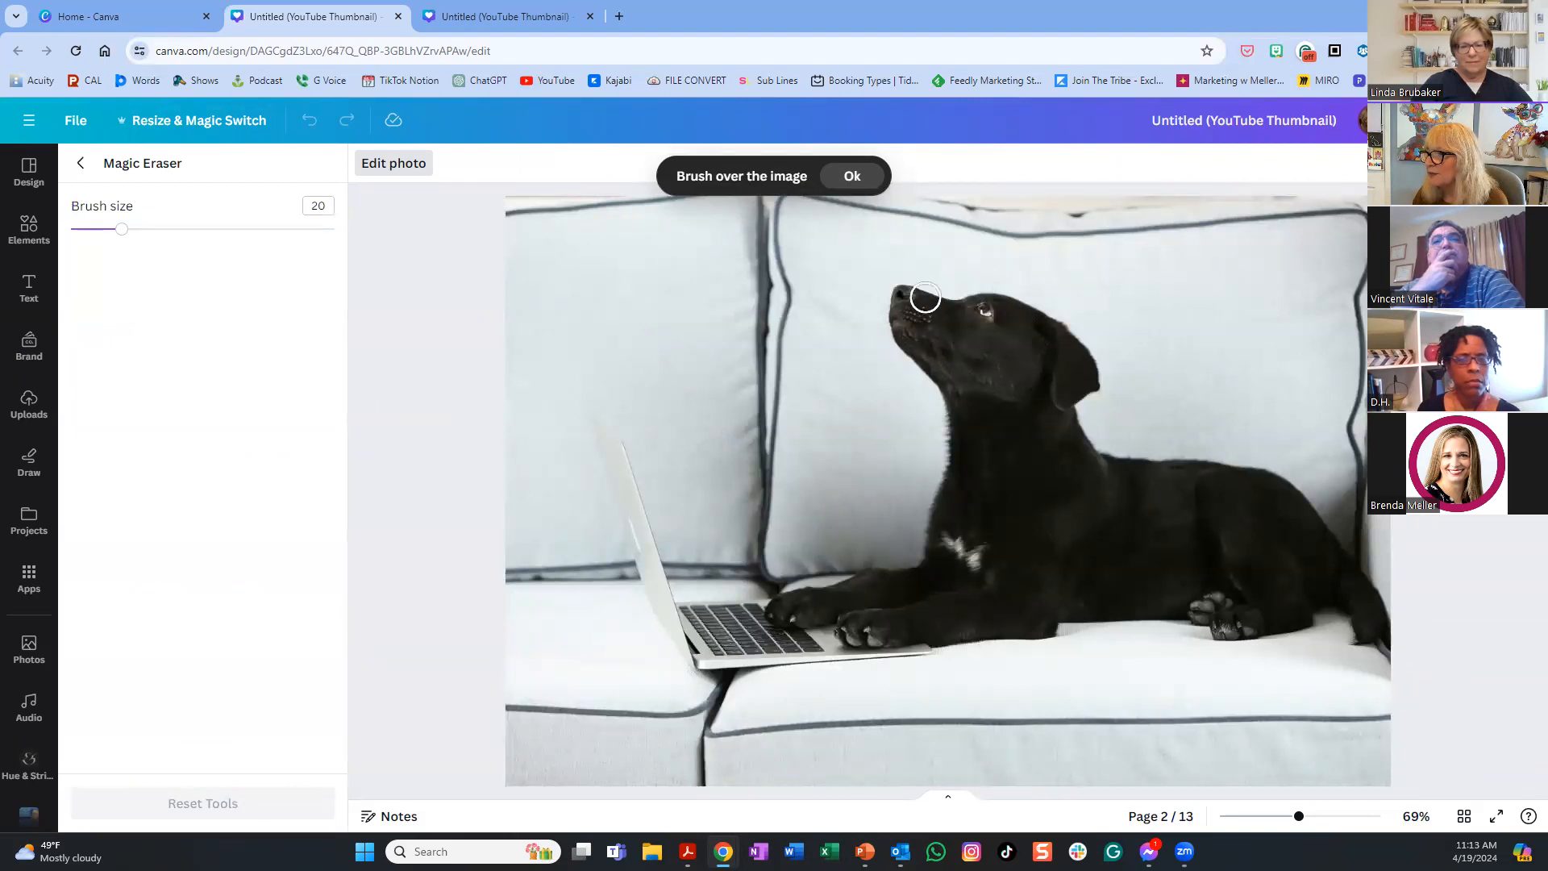
click(853, 178)
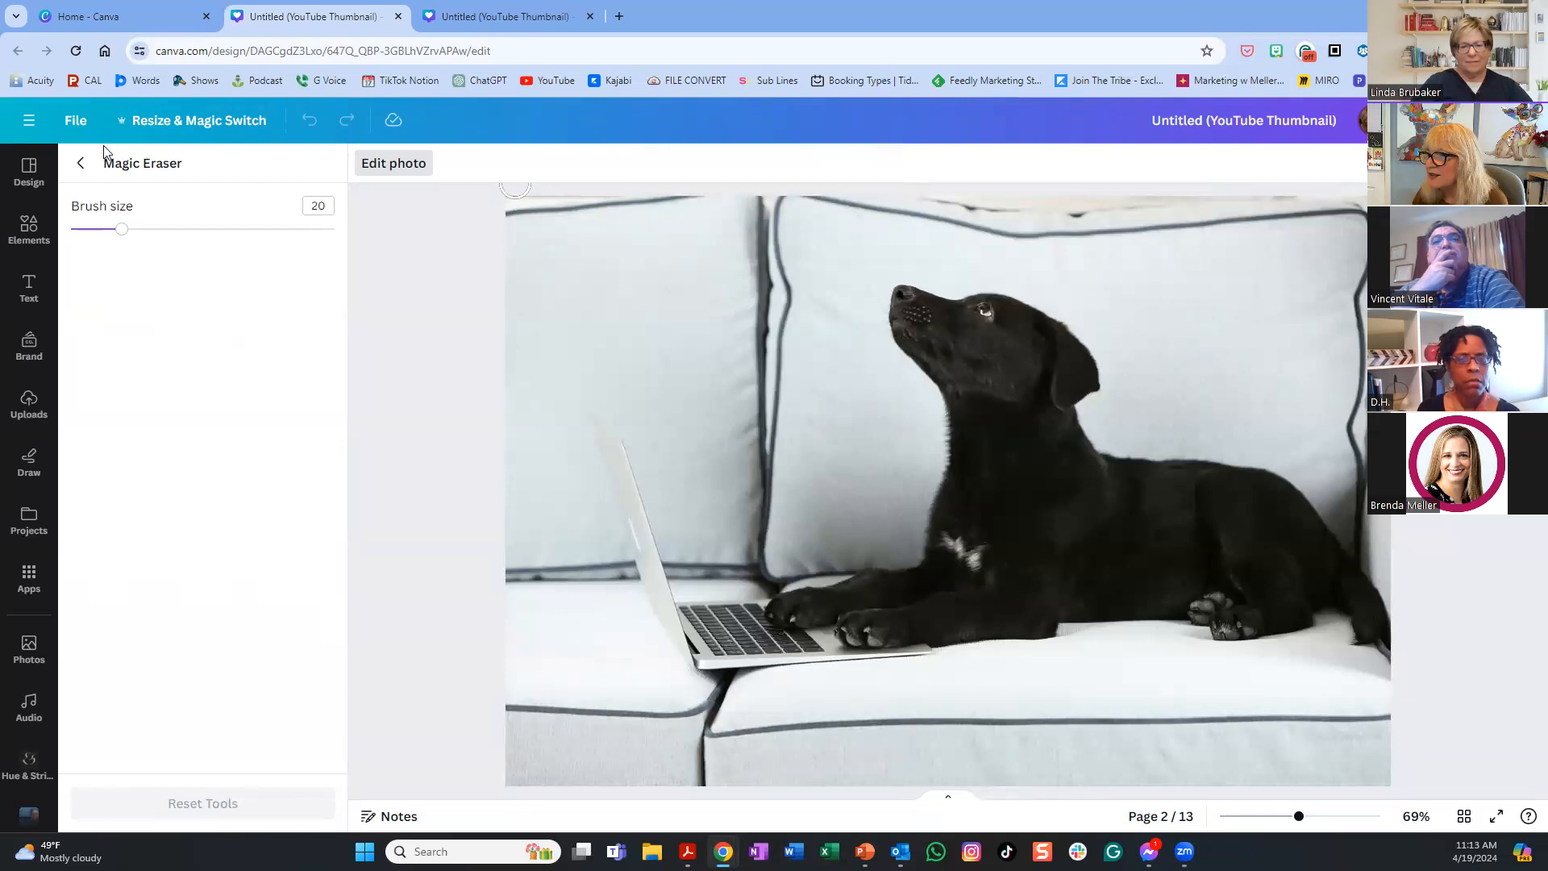
click(80, 163)
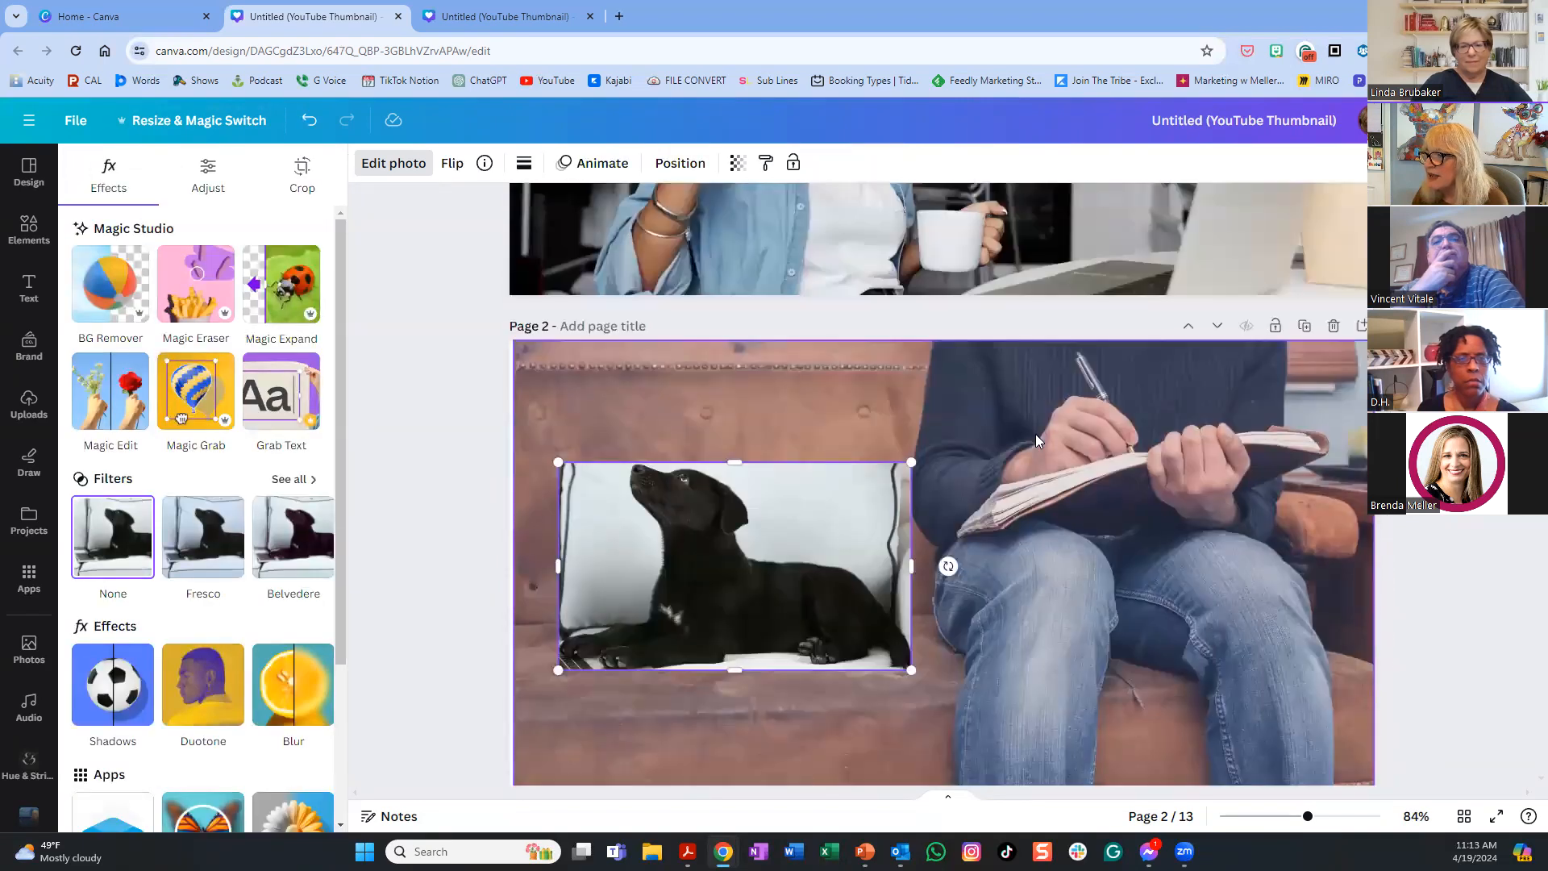
scroll(1036, 434, down, 3)
click(113, 272)
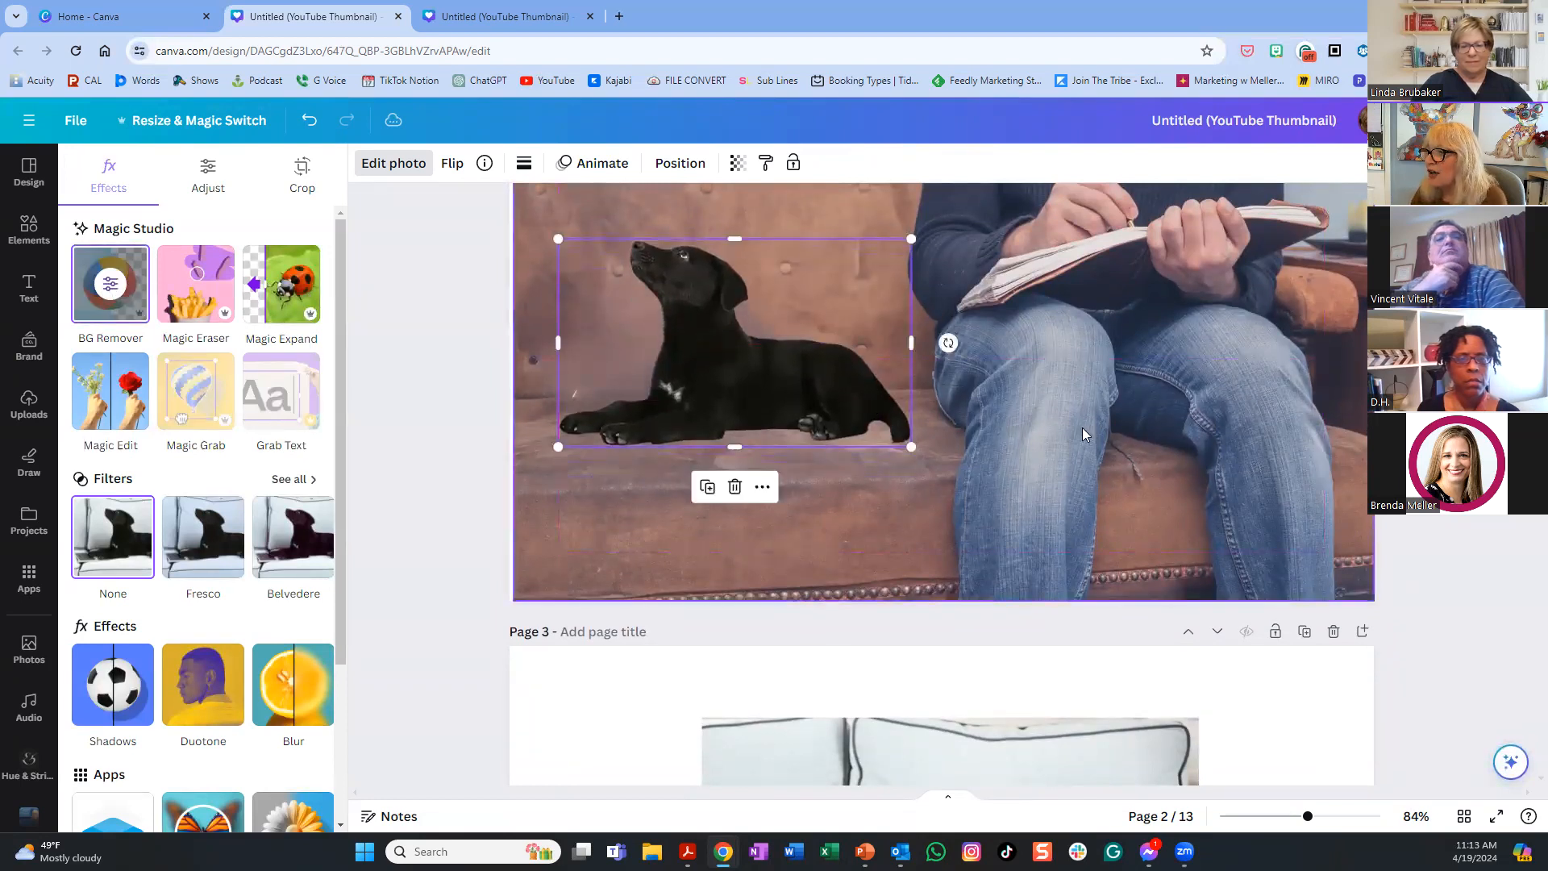
- Mirror the dog horizontally, enlarge it, and position it on the couch
click(450, 163)
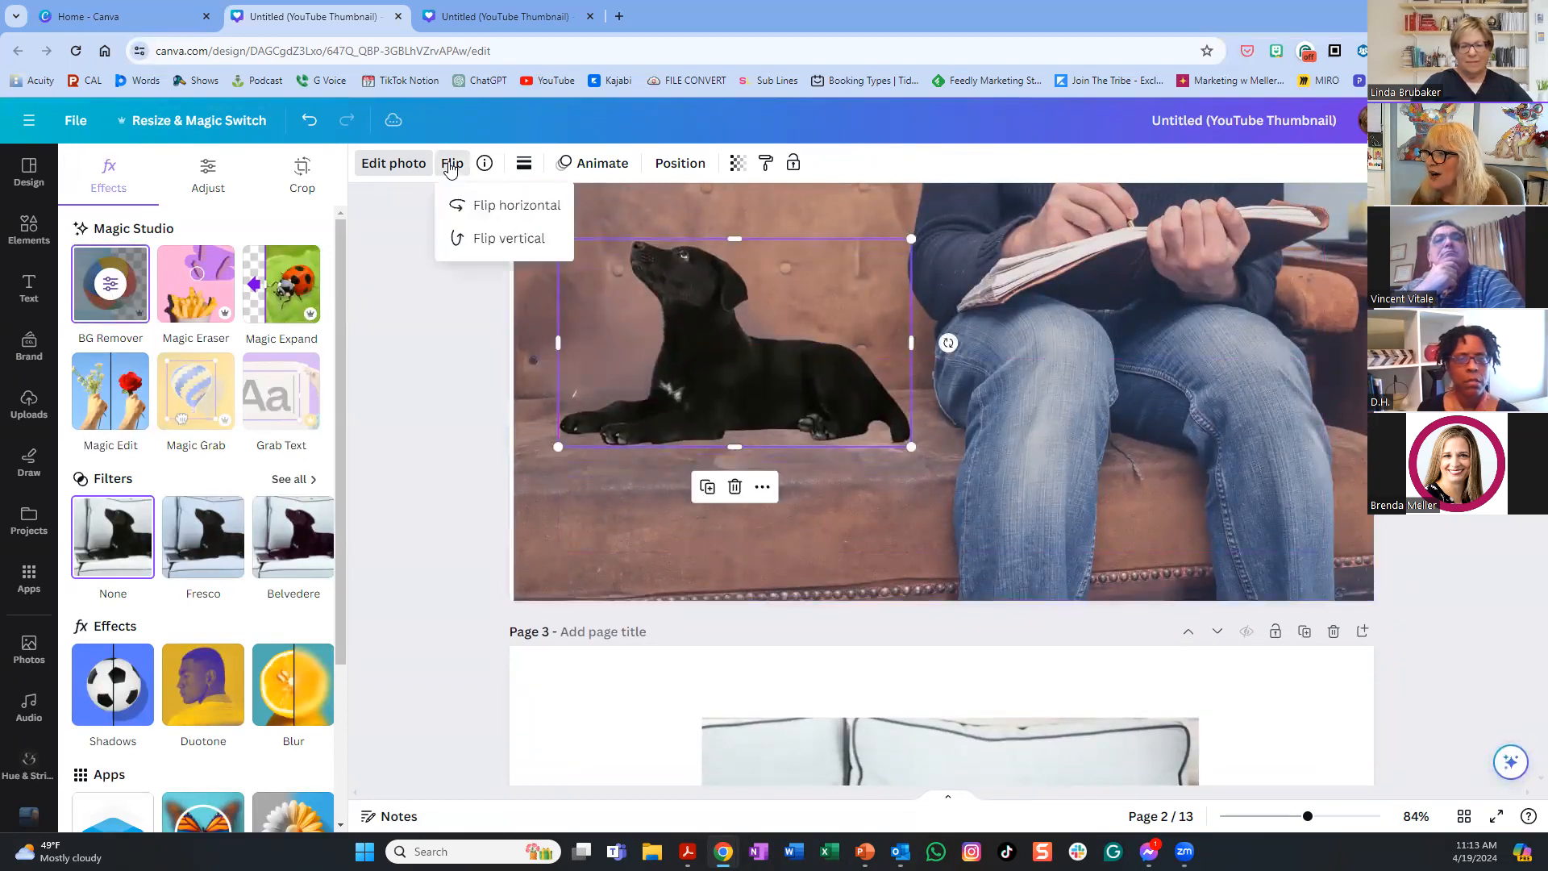
click(517, 208)
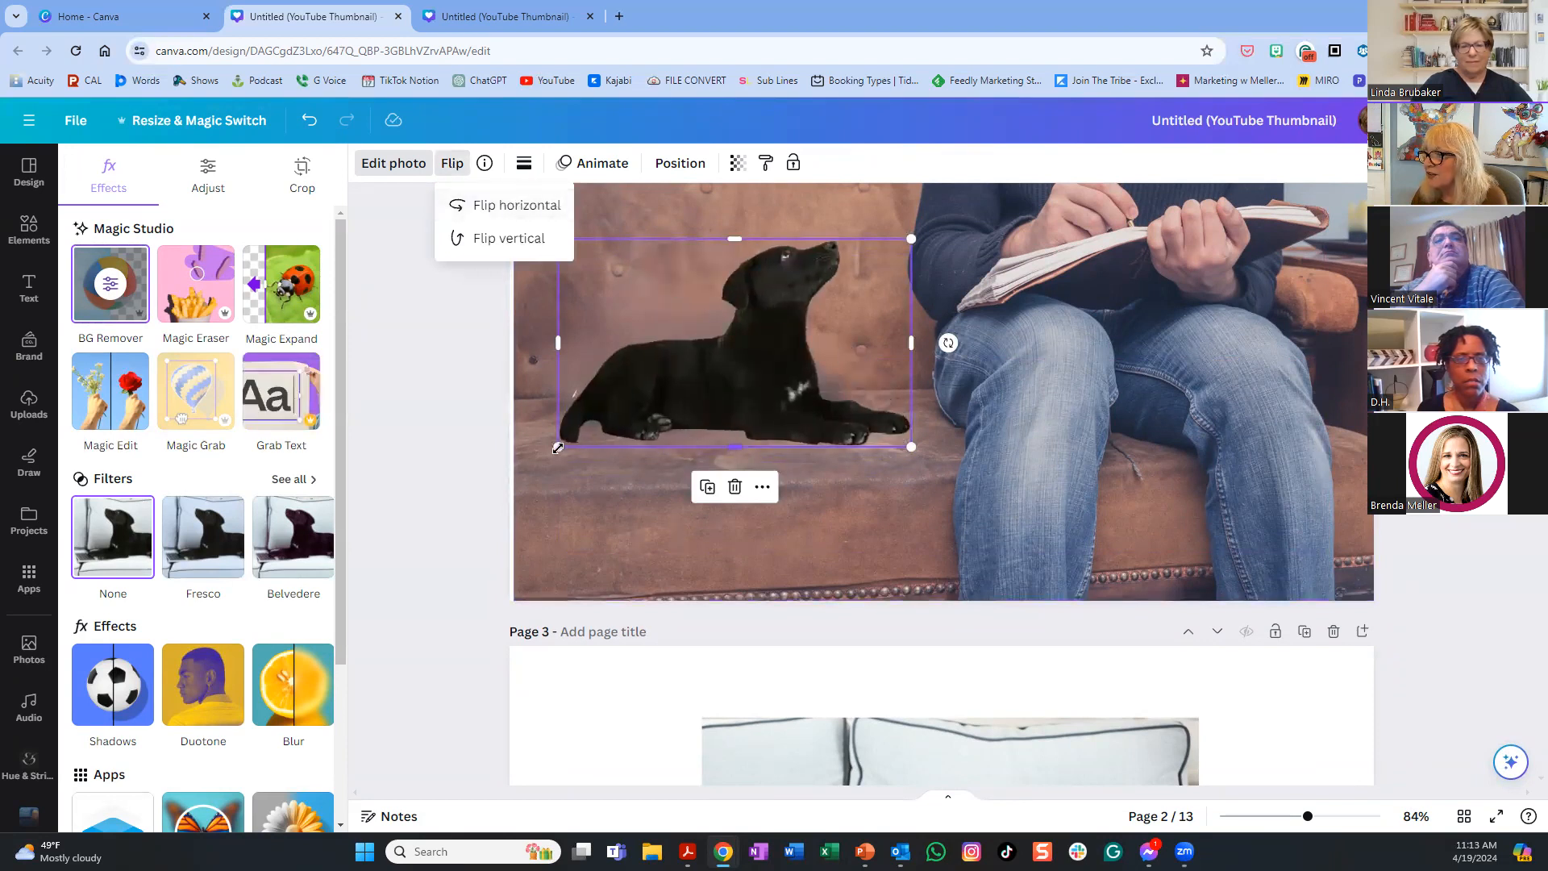
drag(558, 446, 471, 464)
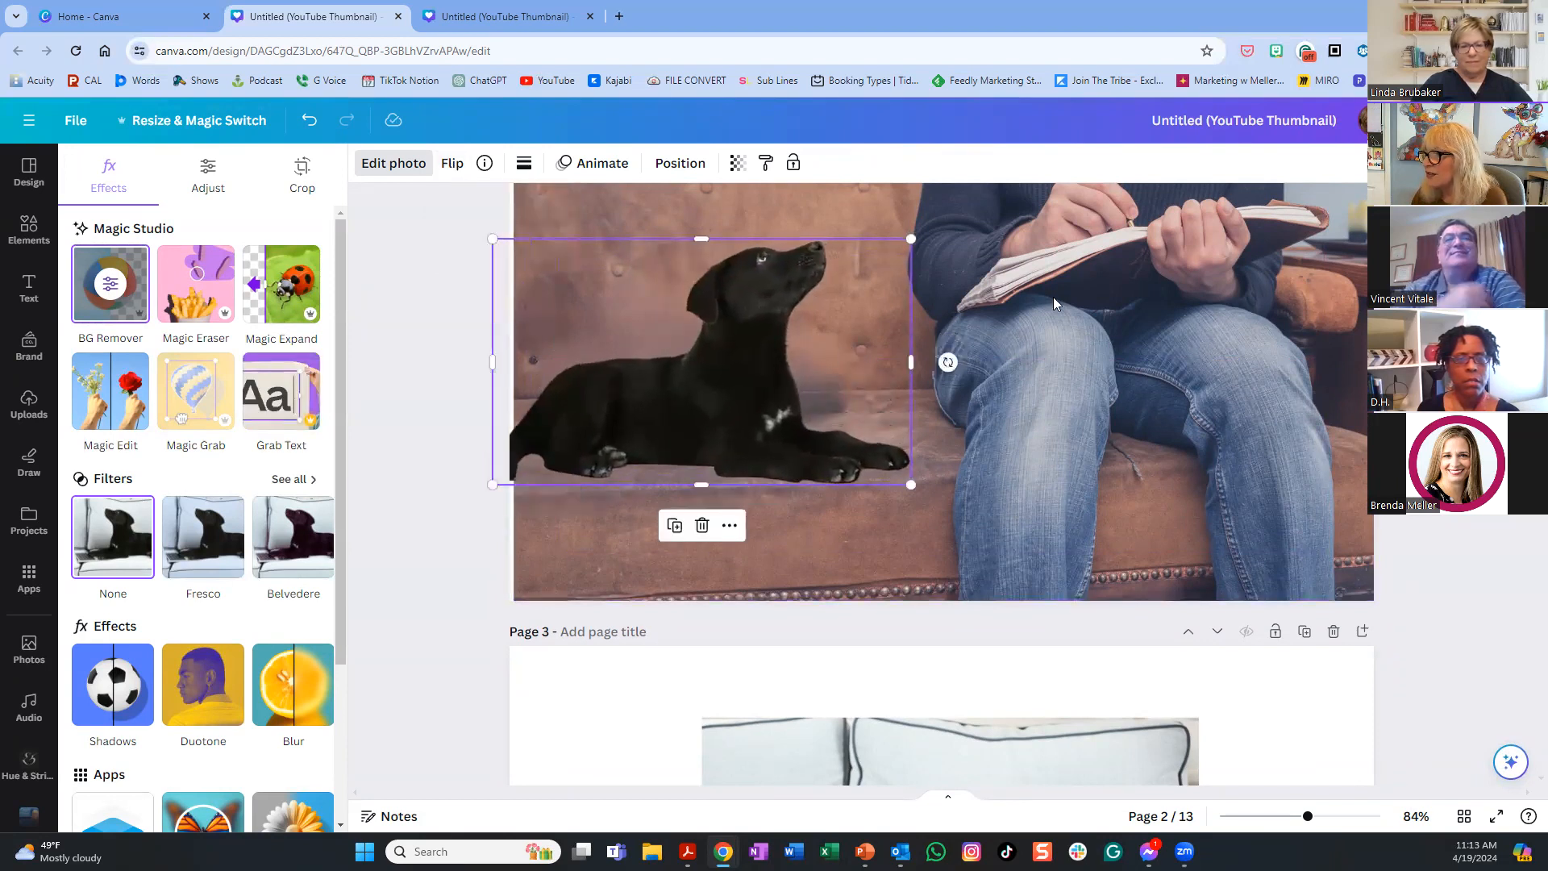
drag(912, 238, 927, 229)
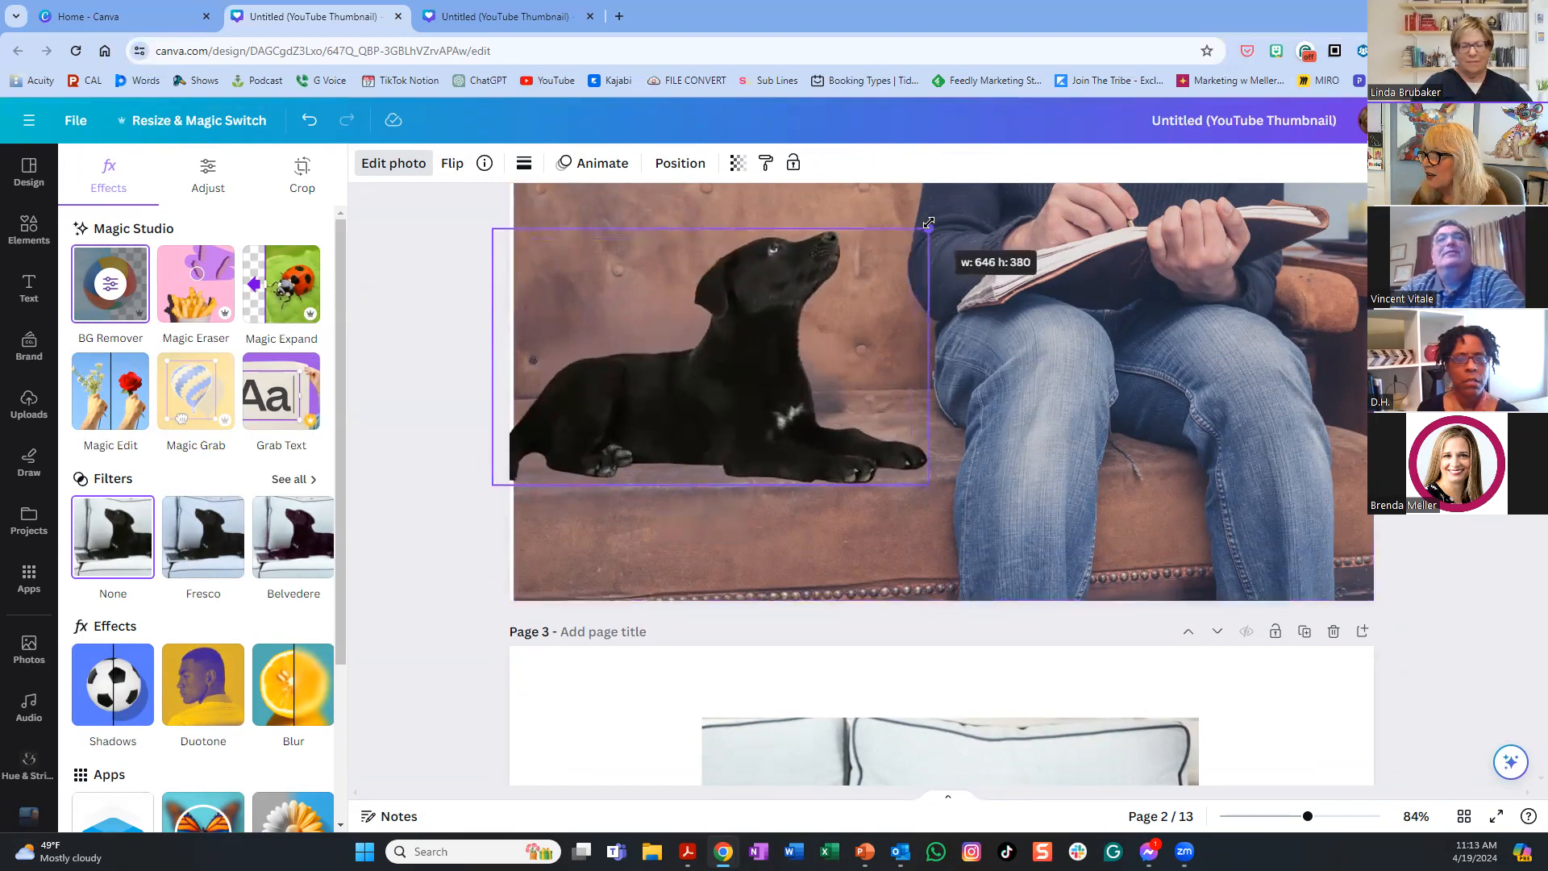
drag(814, 382, 820, 335)
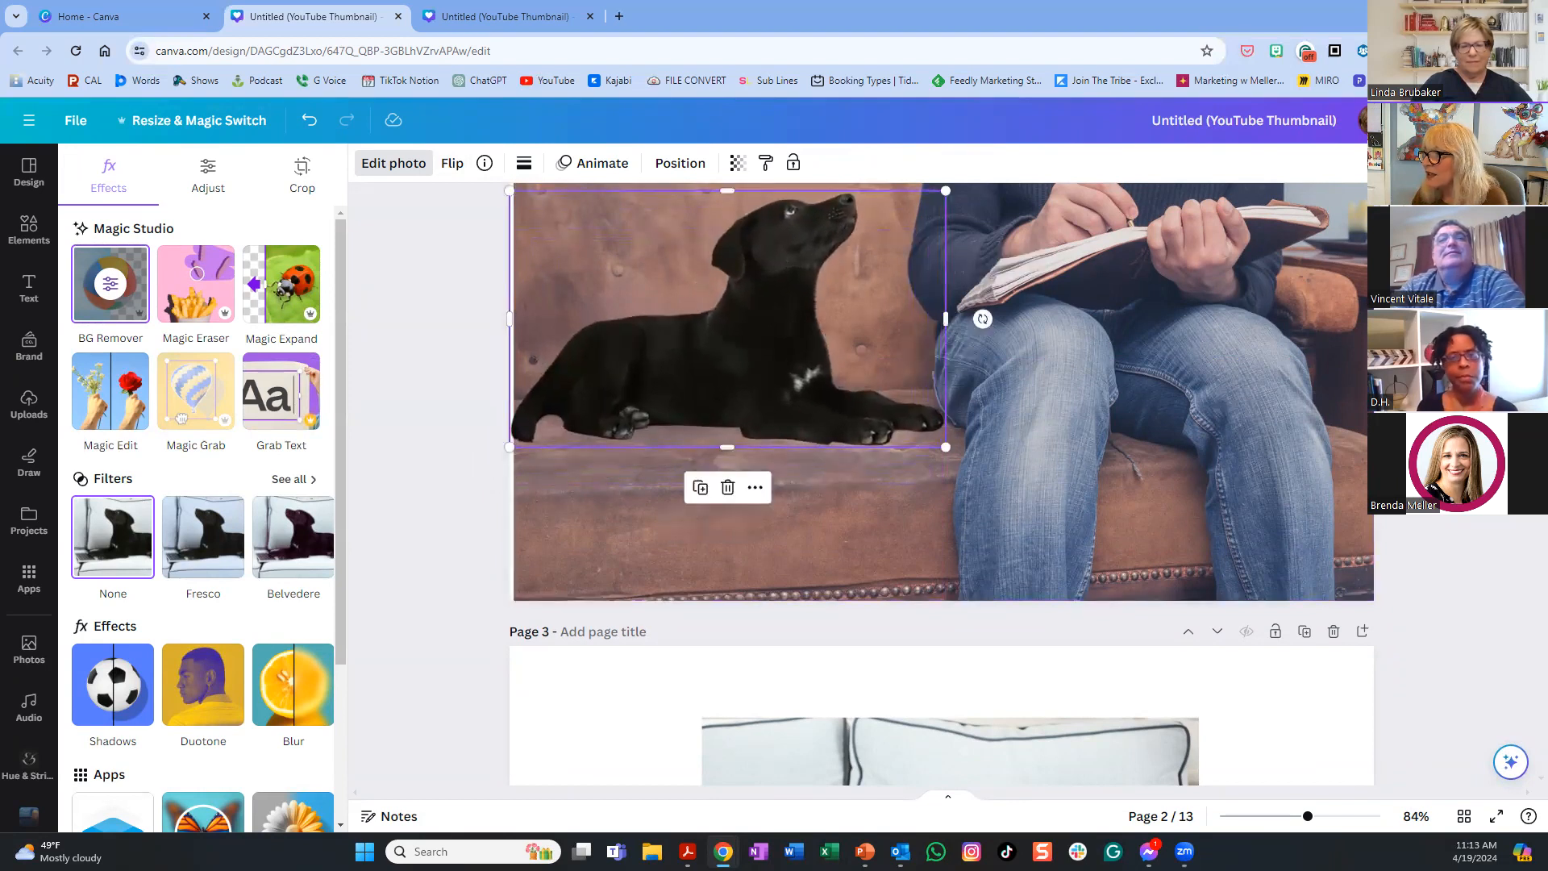
scroll(819, 336, up, 4)
scroll(1048, 643, up, 2)
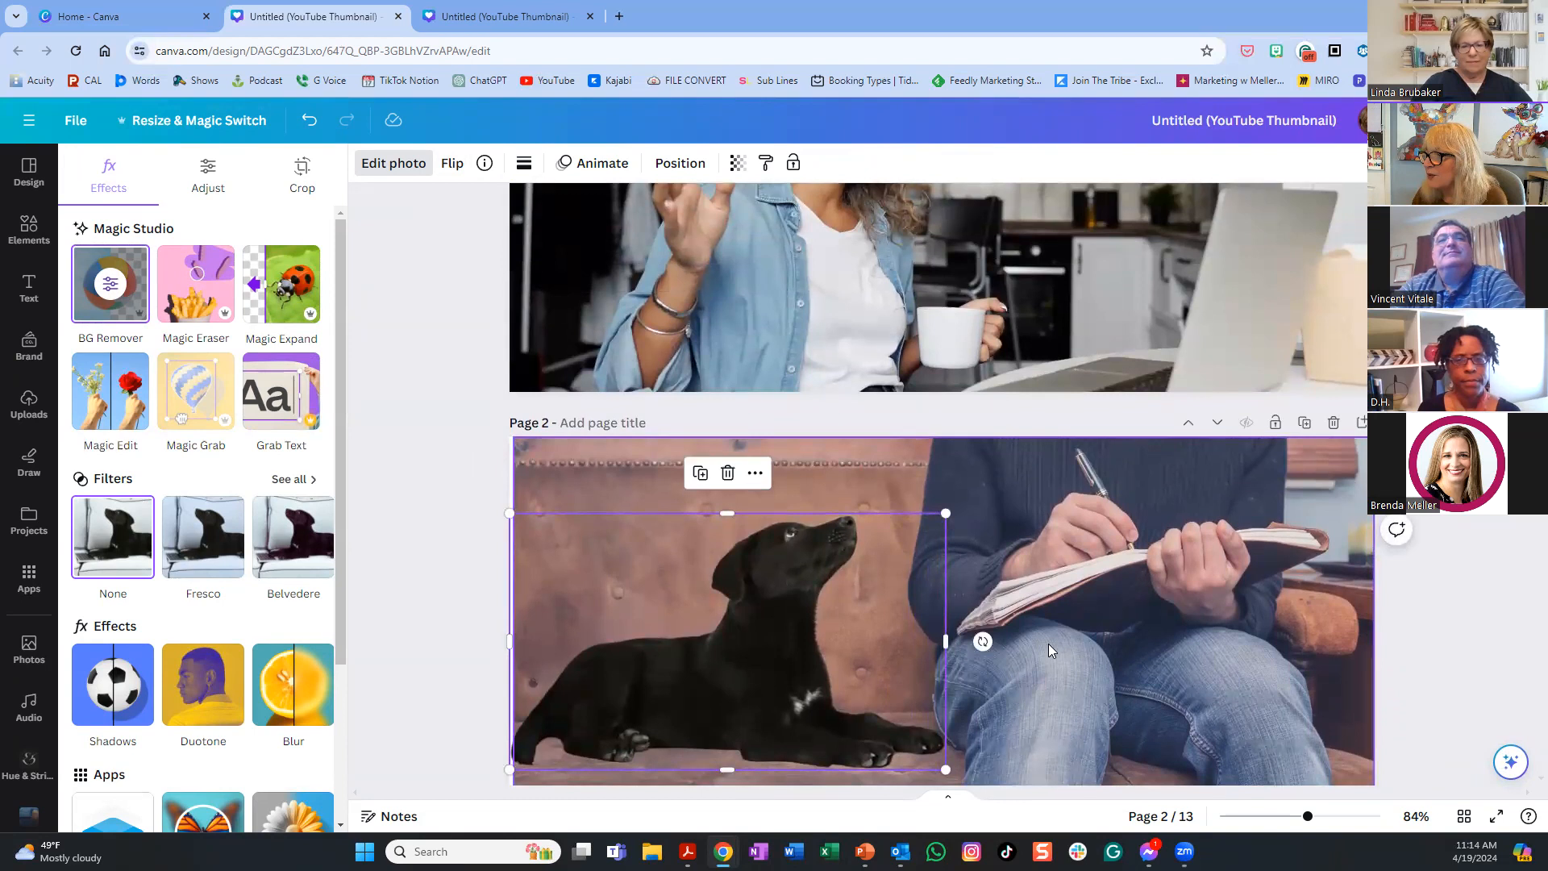
scroll(1050, 642, down, 2)
mouse_move(507, 613)
mouse_down()
mouse_move(481, 628)
mouse_move(496, 617)
mouse_up()
drag(823, 544, 818, 541)
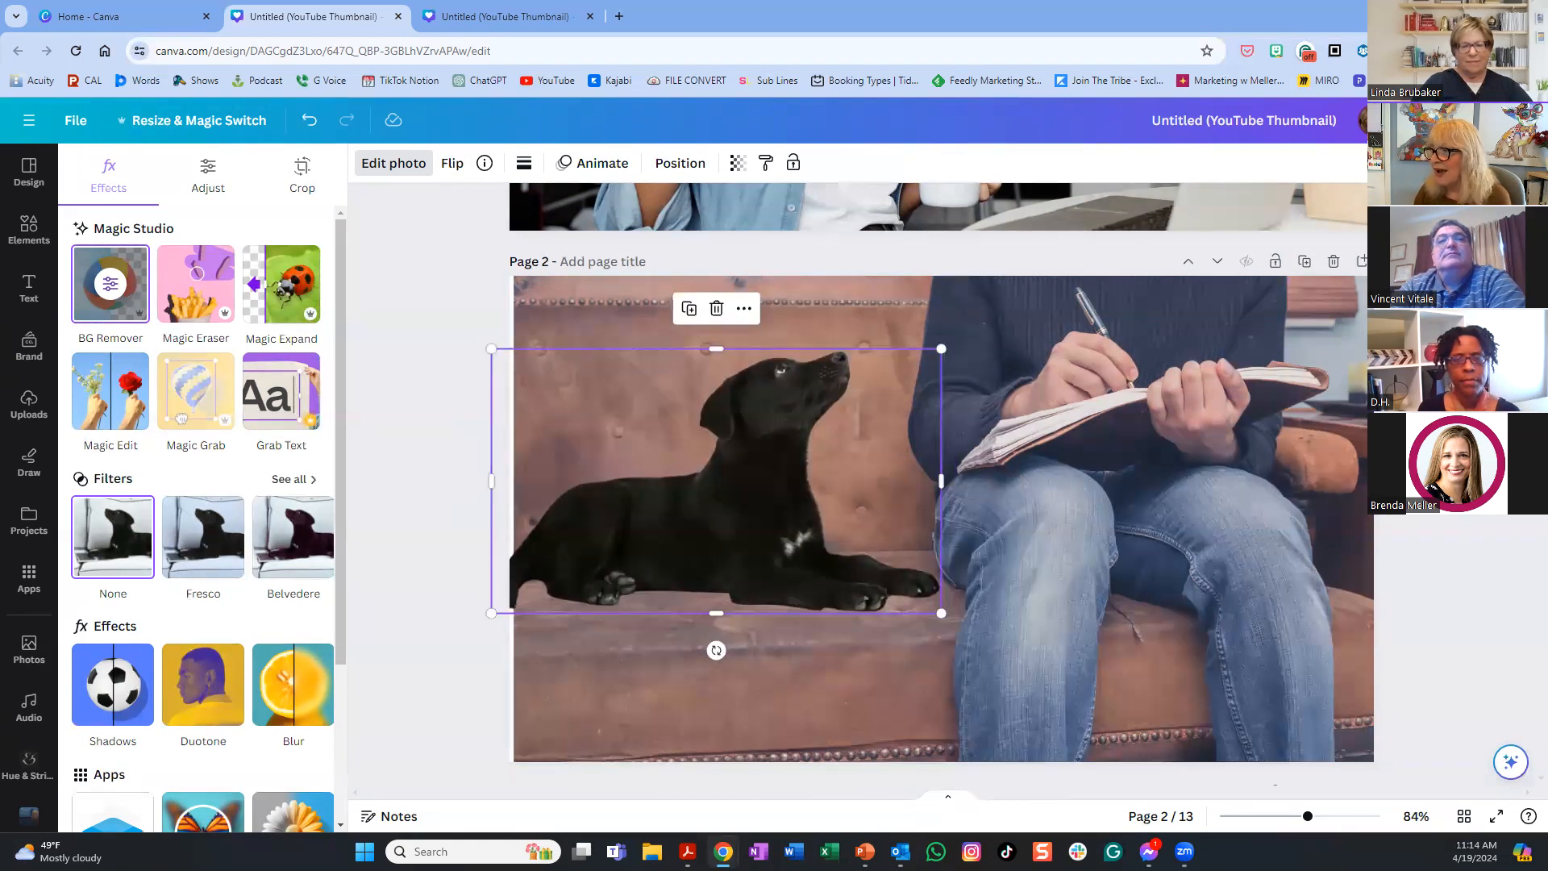
- Stretch the couch background photo out to the page's left edge
click(1367, 515)
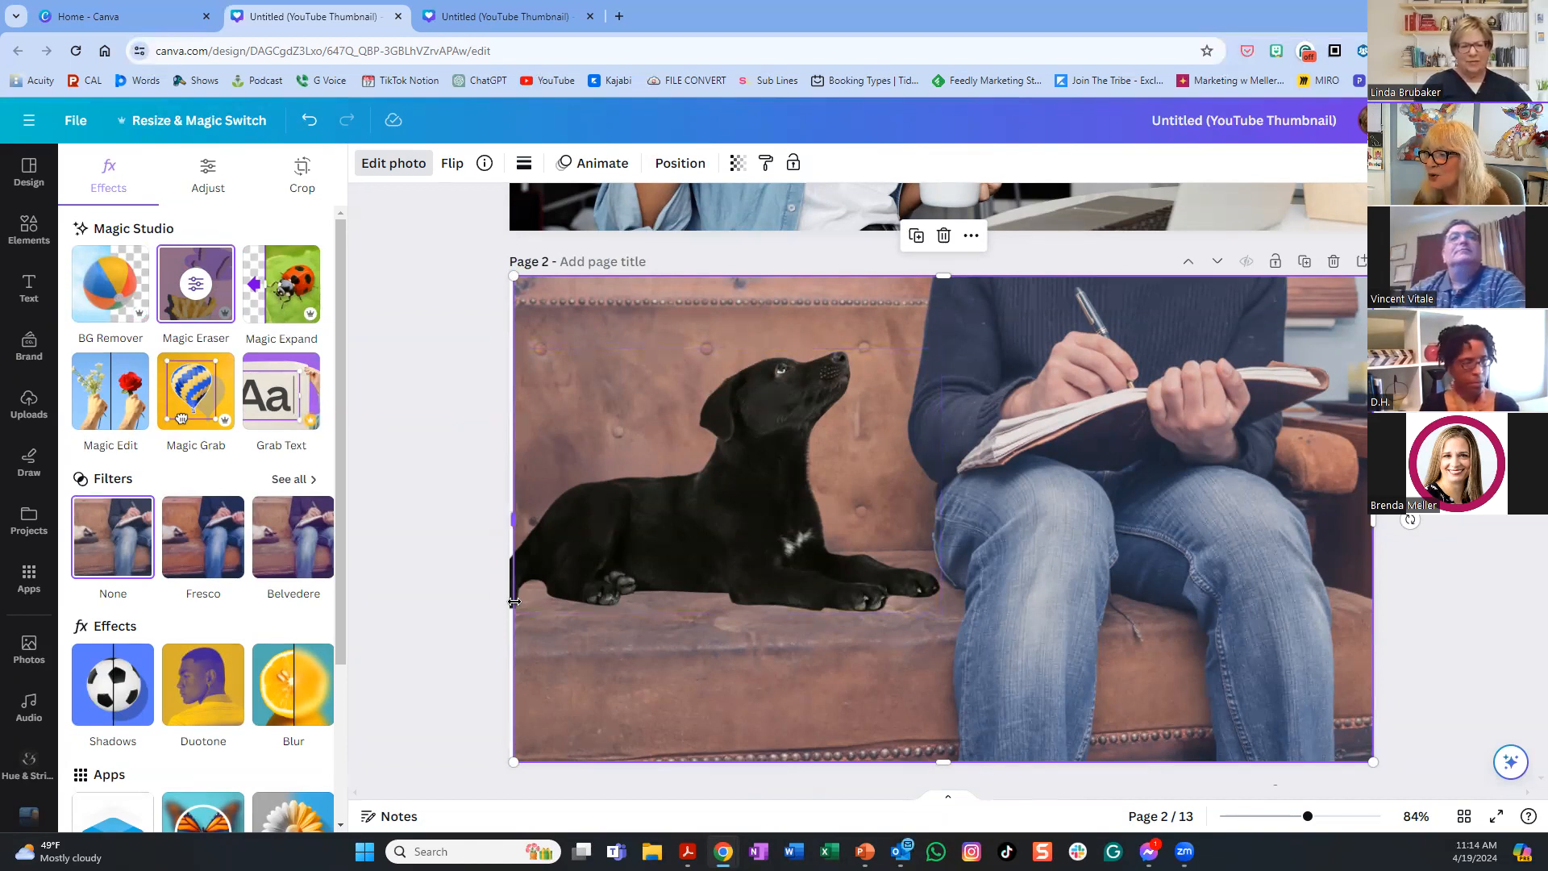
drag(512, 518, 509, 517)
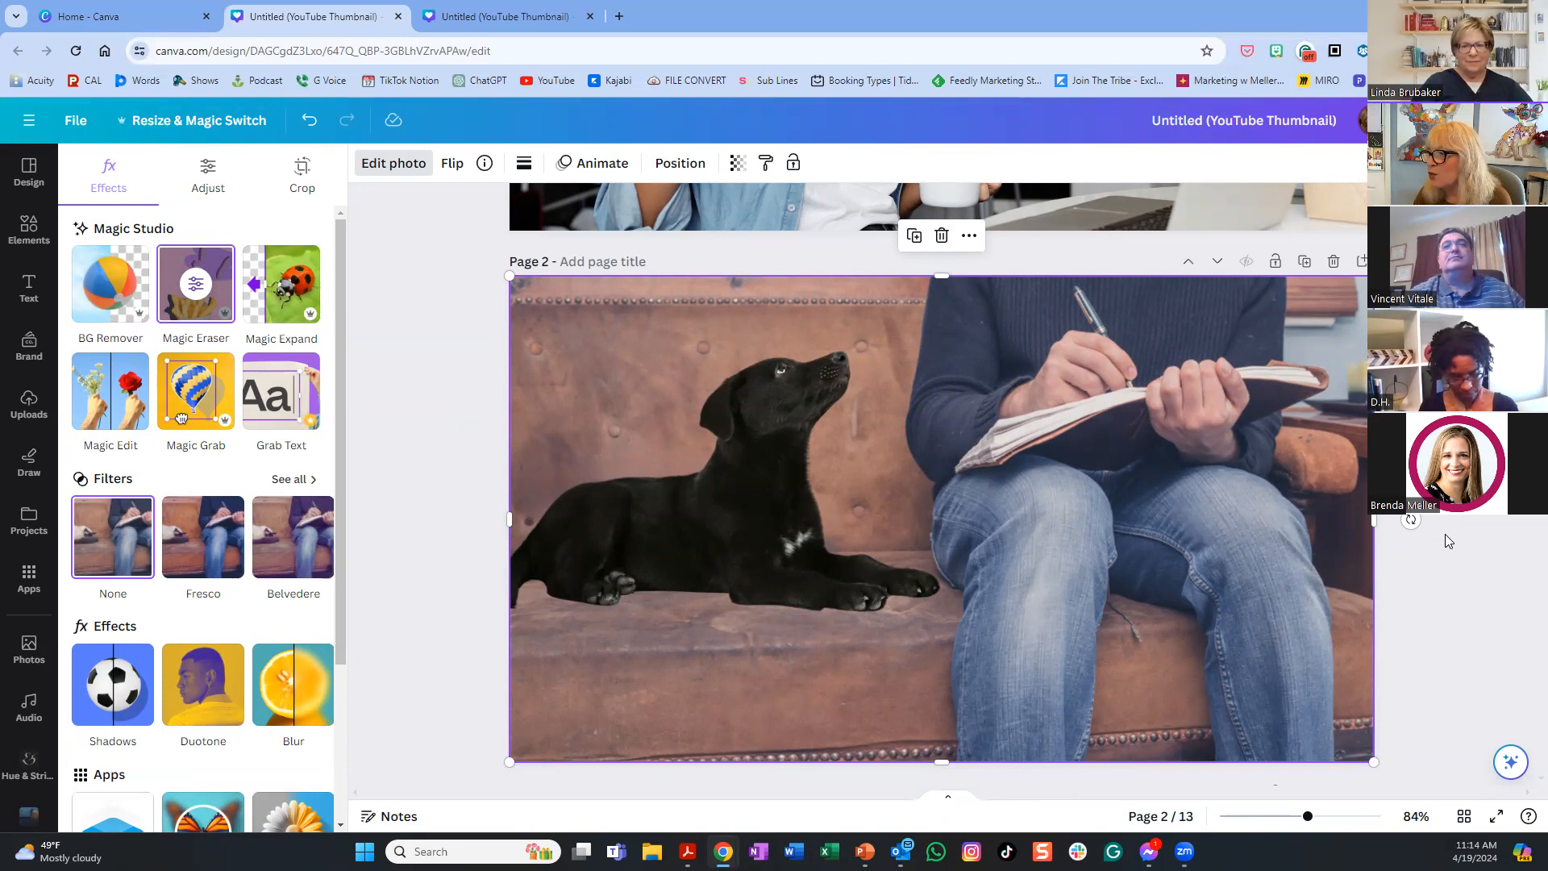
scroll(1147, 489, down, 1)
scroll(1147, 489, down, 4)
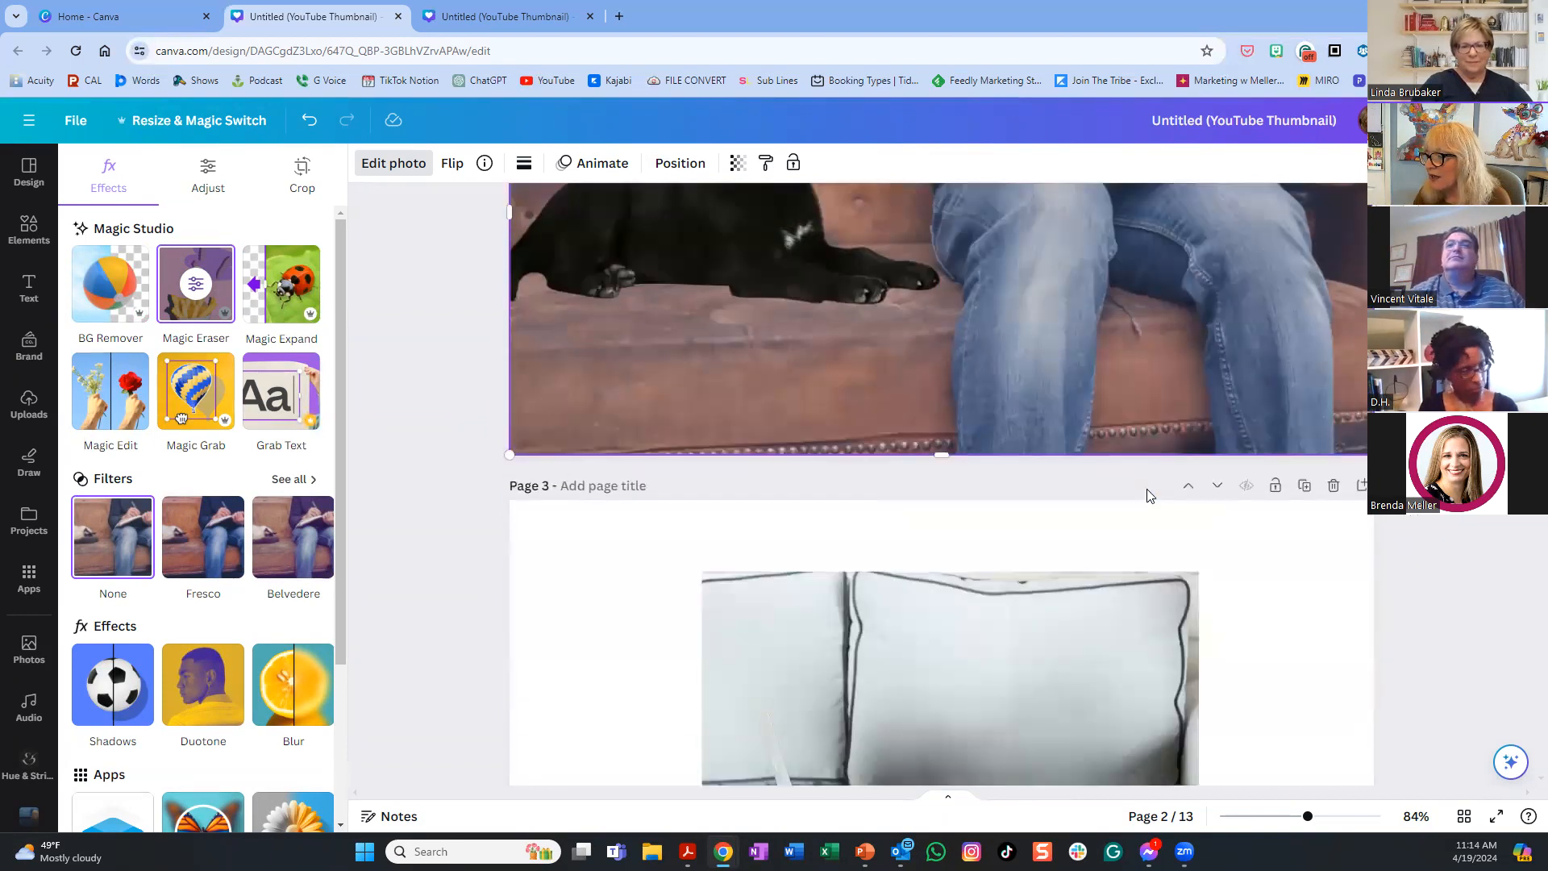
scroll(1147, 489, down, 2)
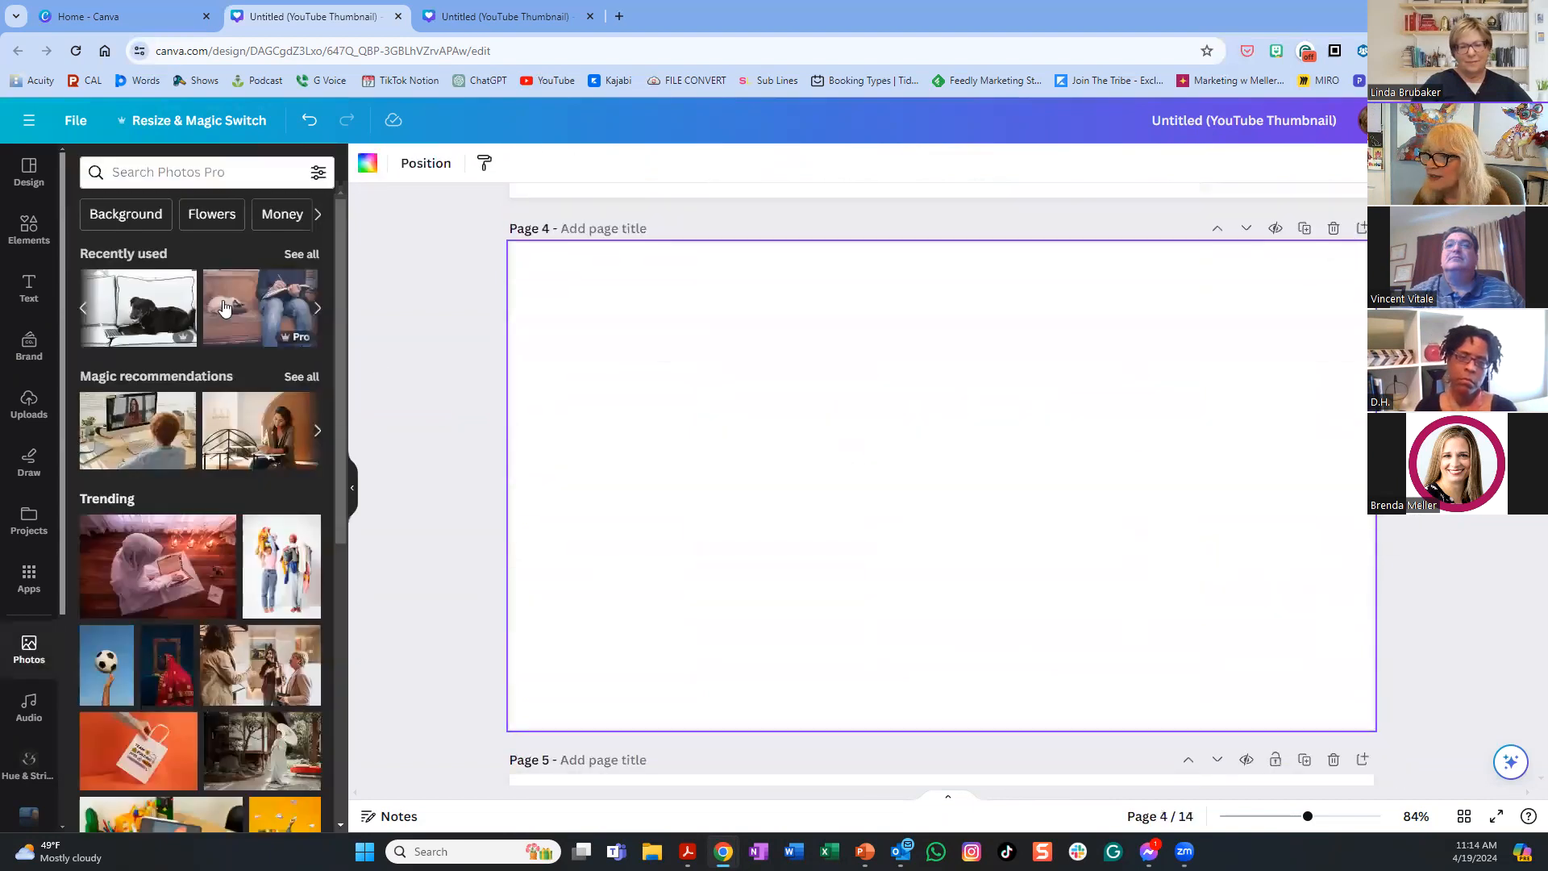
- Put the recommended photo of a woman checking her phone at a café table on page 4
click(271, 437)
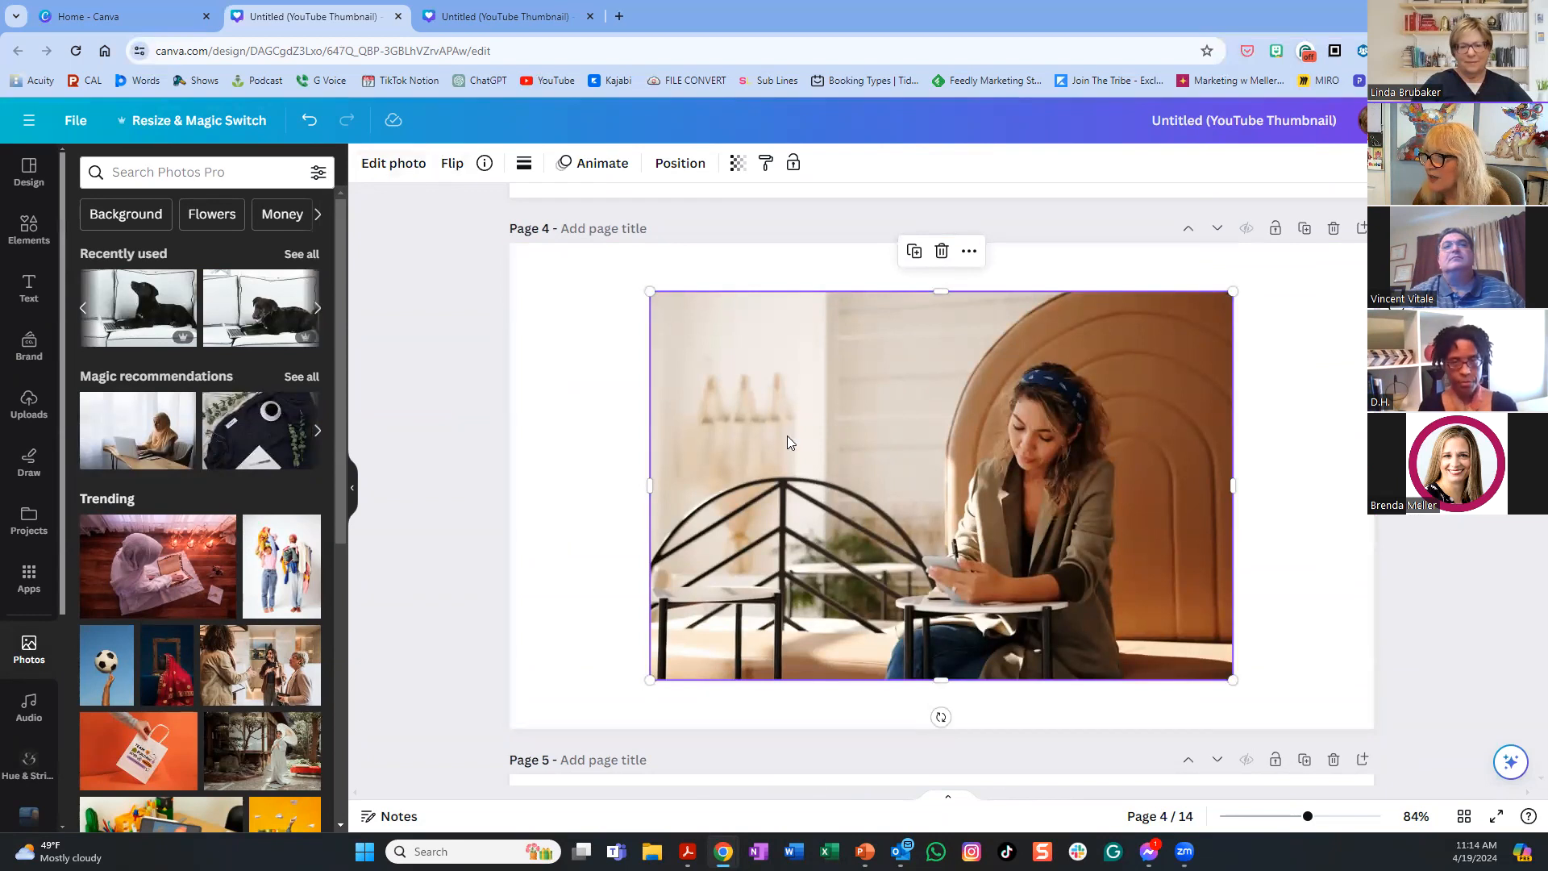
click(408, 163)
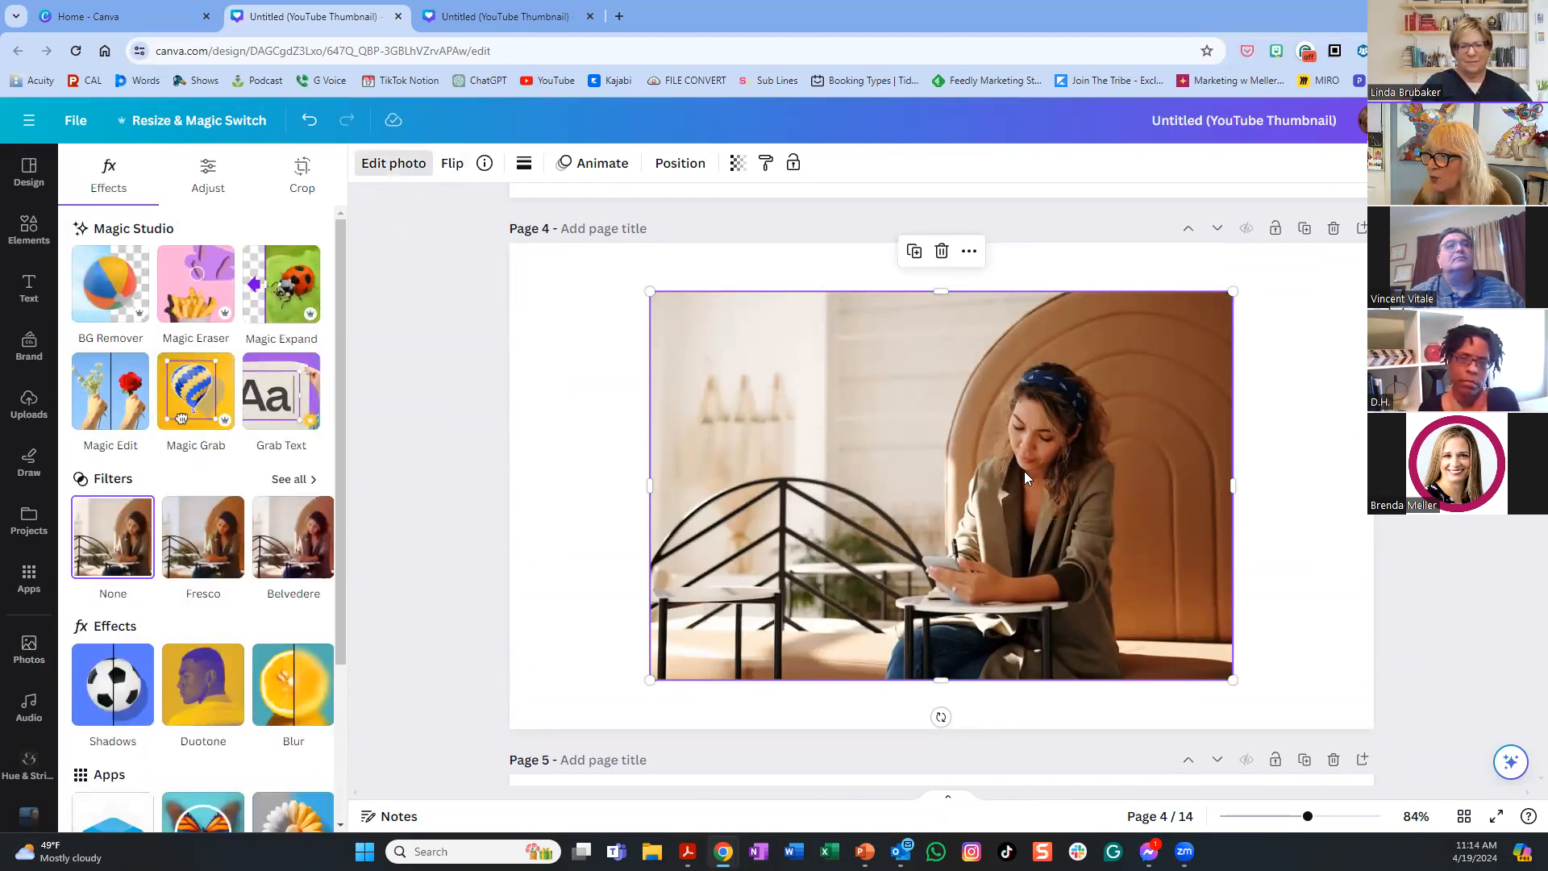
- Magic Grab the woman from the café photo and move her onto a new page 5's right side
click(194, 401)
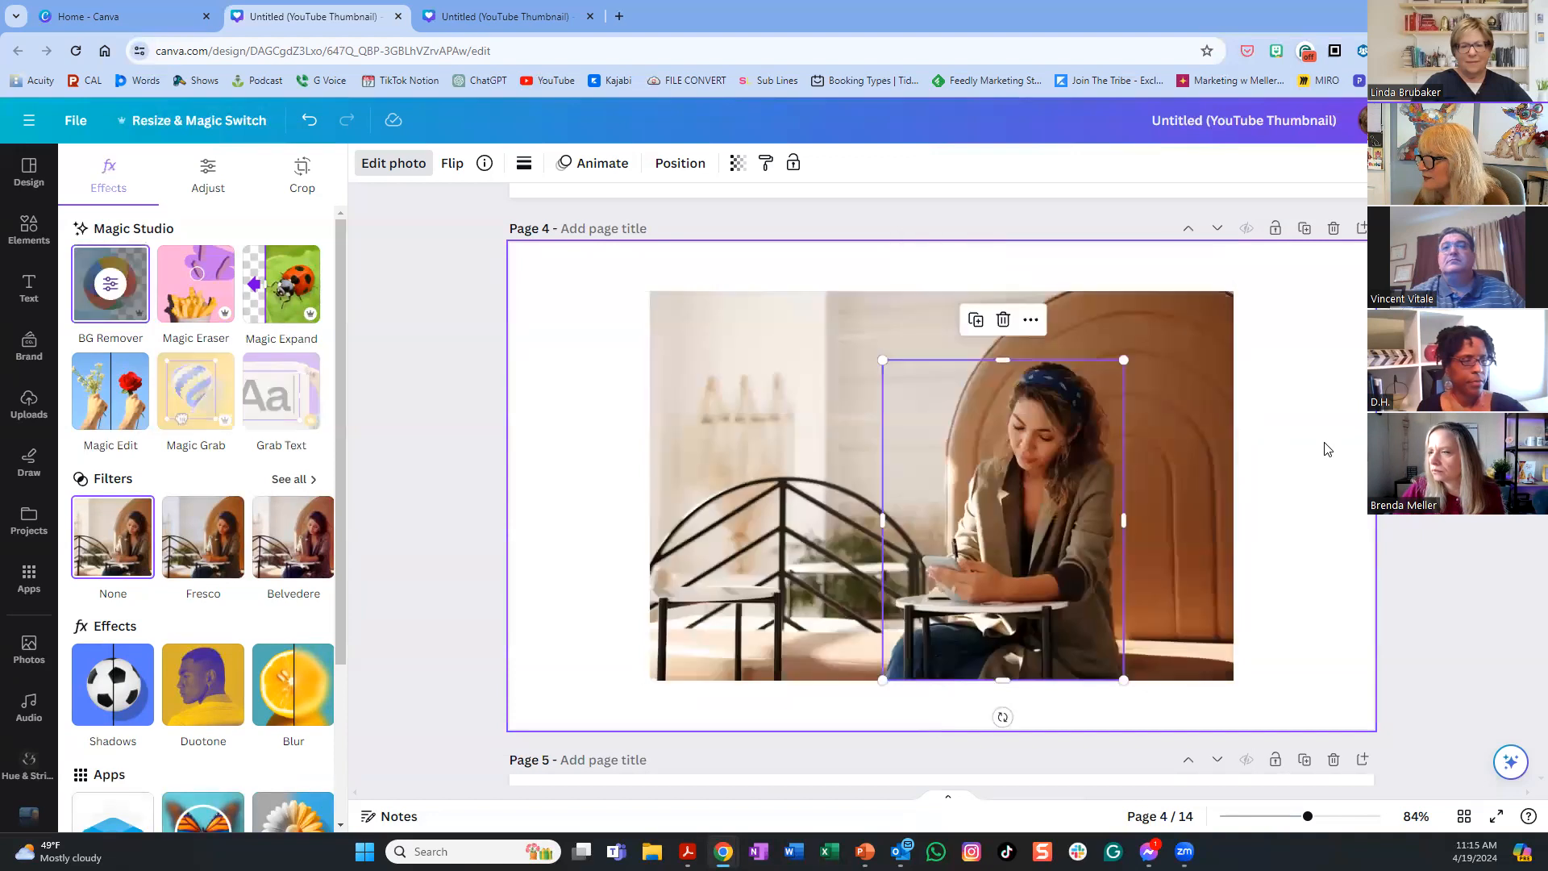
drag(1026, 549, 1241, 563)
scroll(1240, 563, down, 2)
scroll(1241, 569, down, 2)
scroll(1241, 569, up, 6)
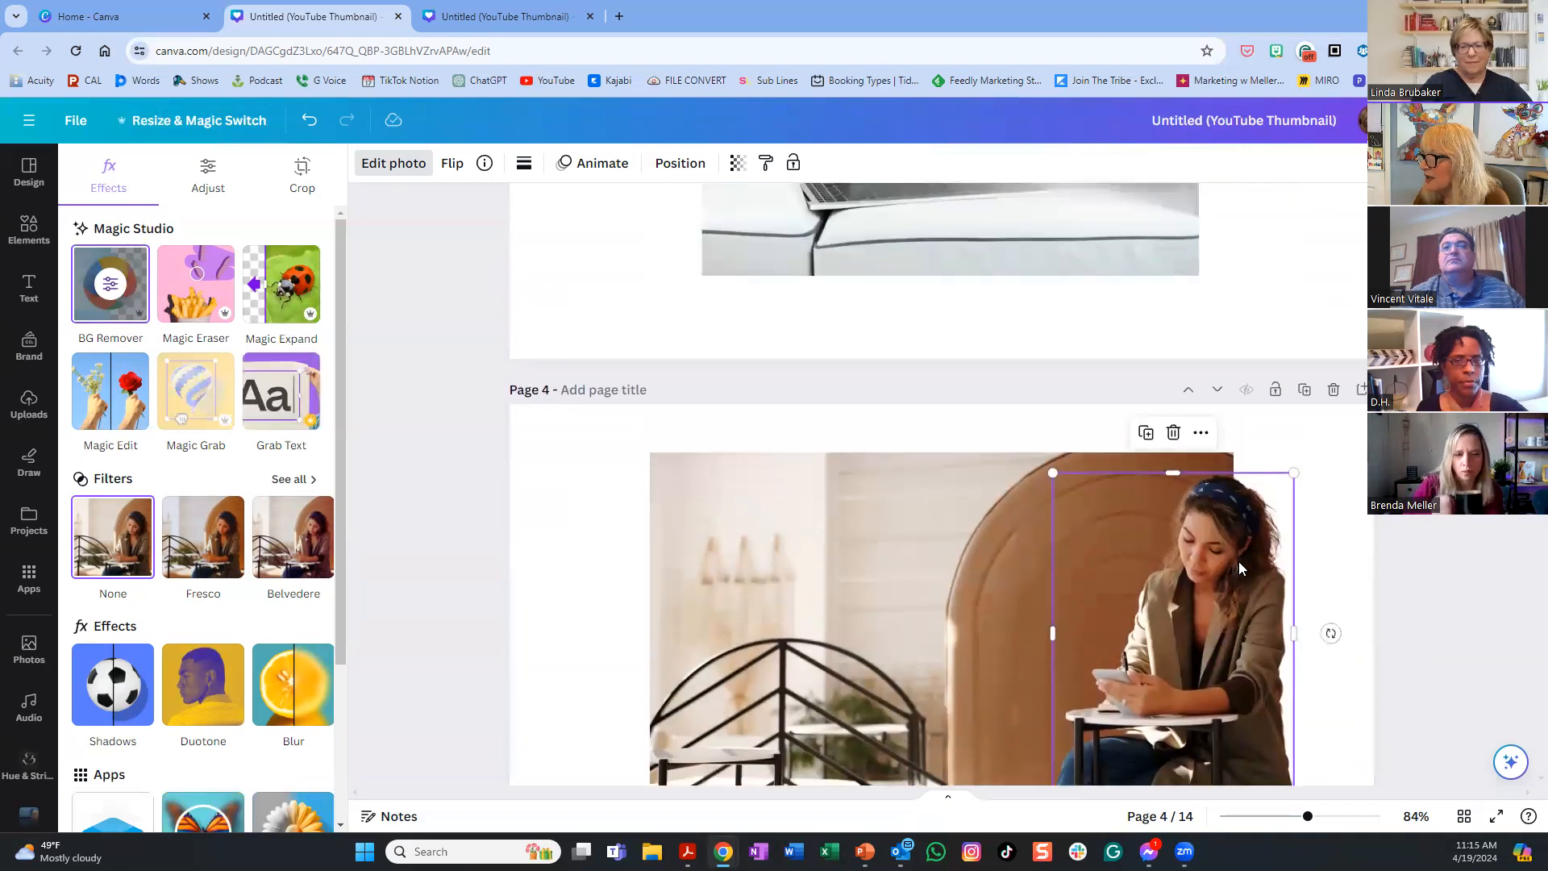
click(1355, 394)
drag(1185, 420, 1273, 705)
scroll(824, 727, down, 2)
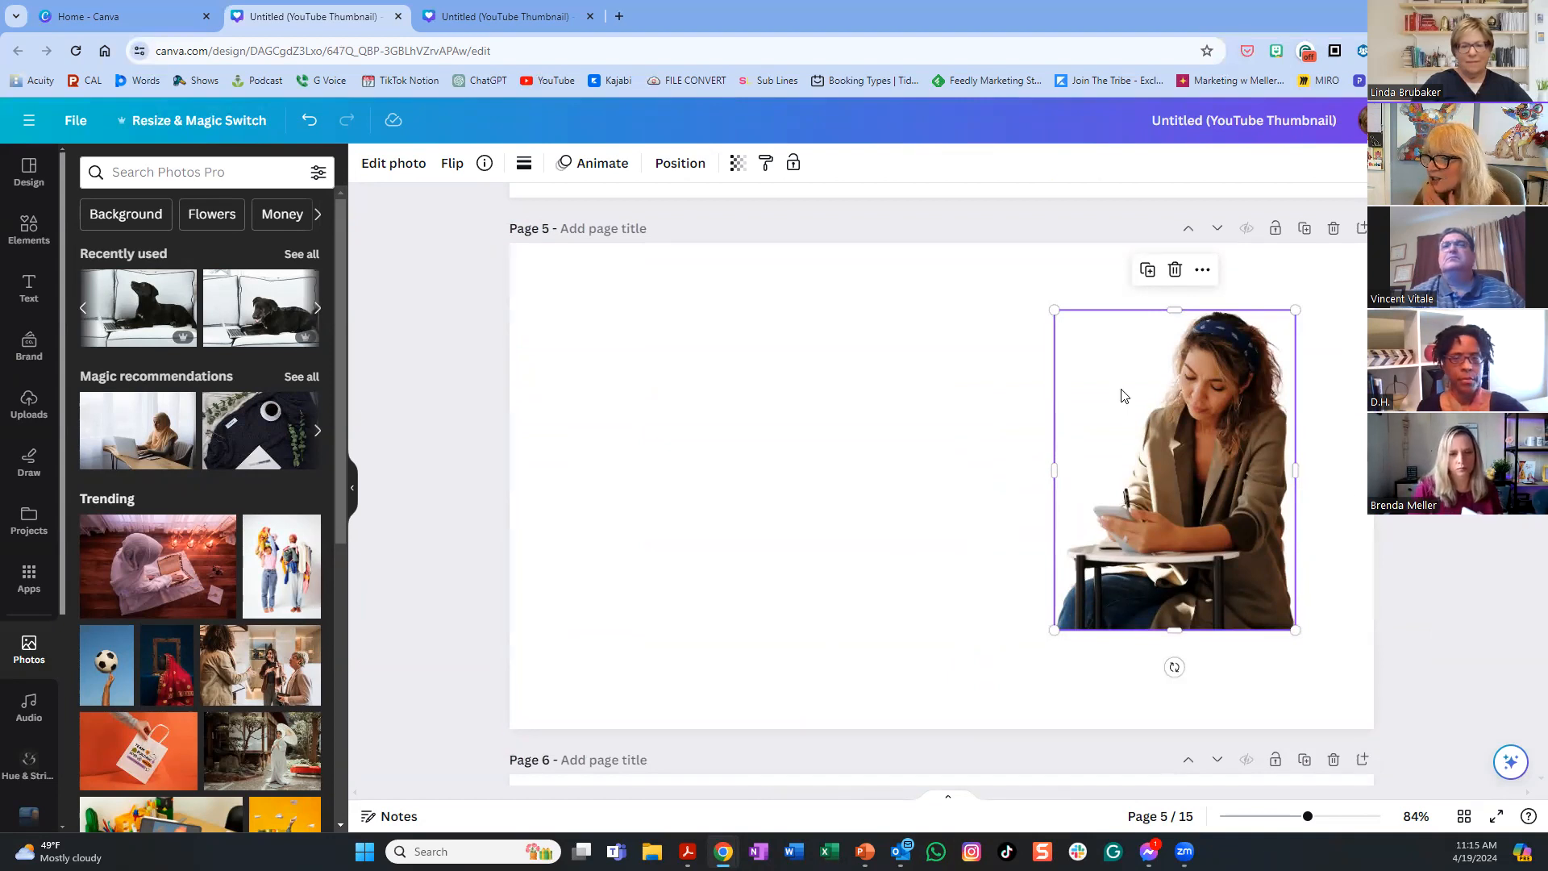
- Enlarge the woman cutout on page 5 from its corner handle
scroll(302, 604, down, 5)
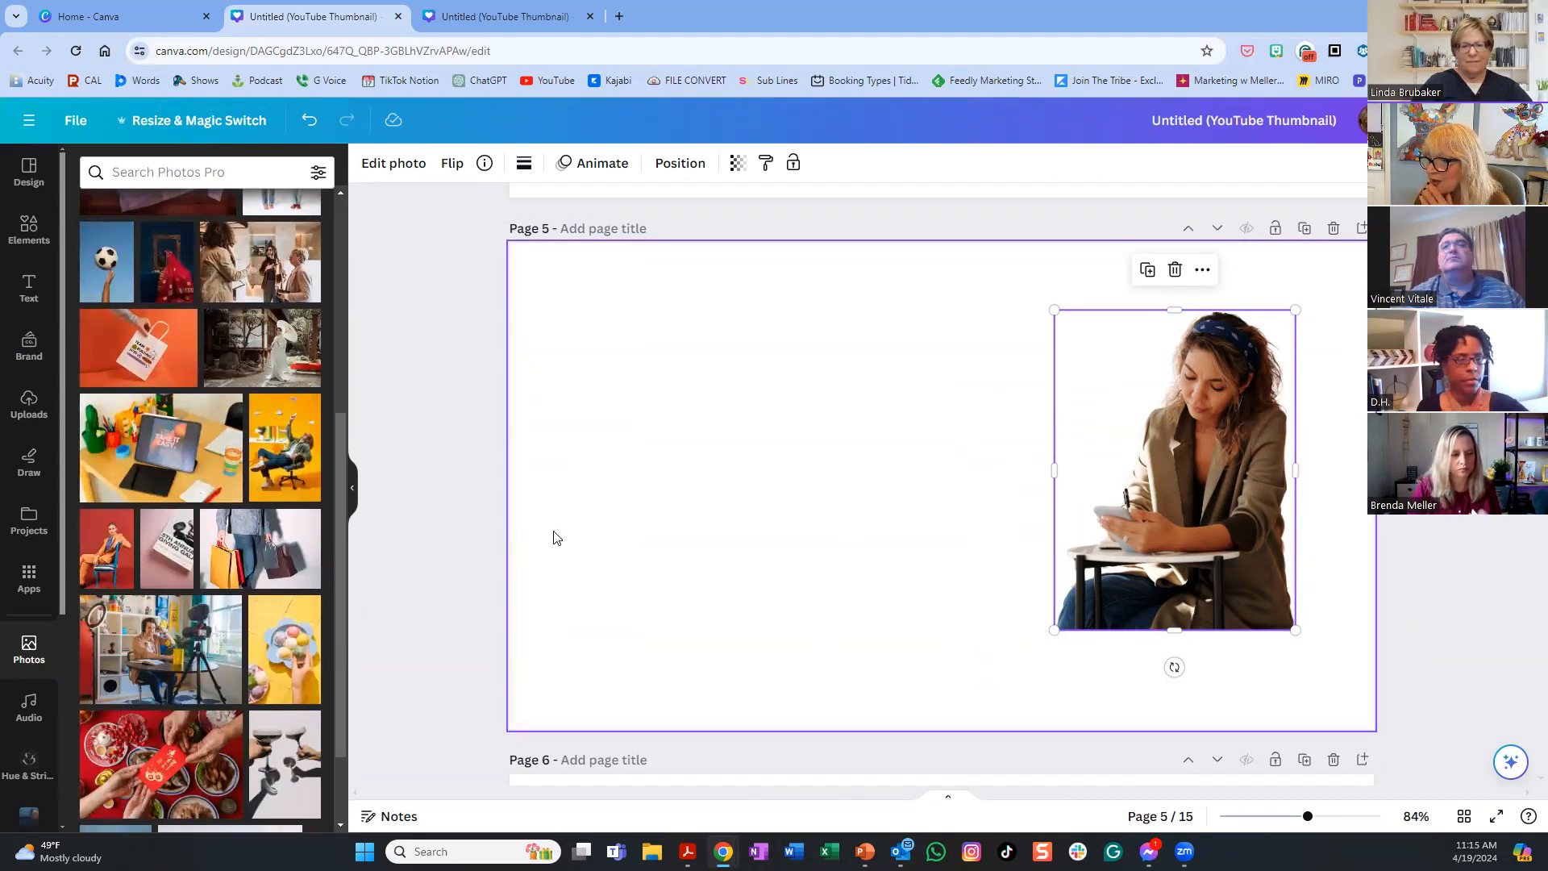
scroll(242, 508, down, 3)
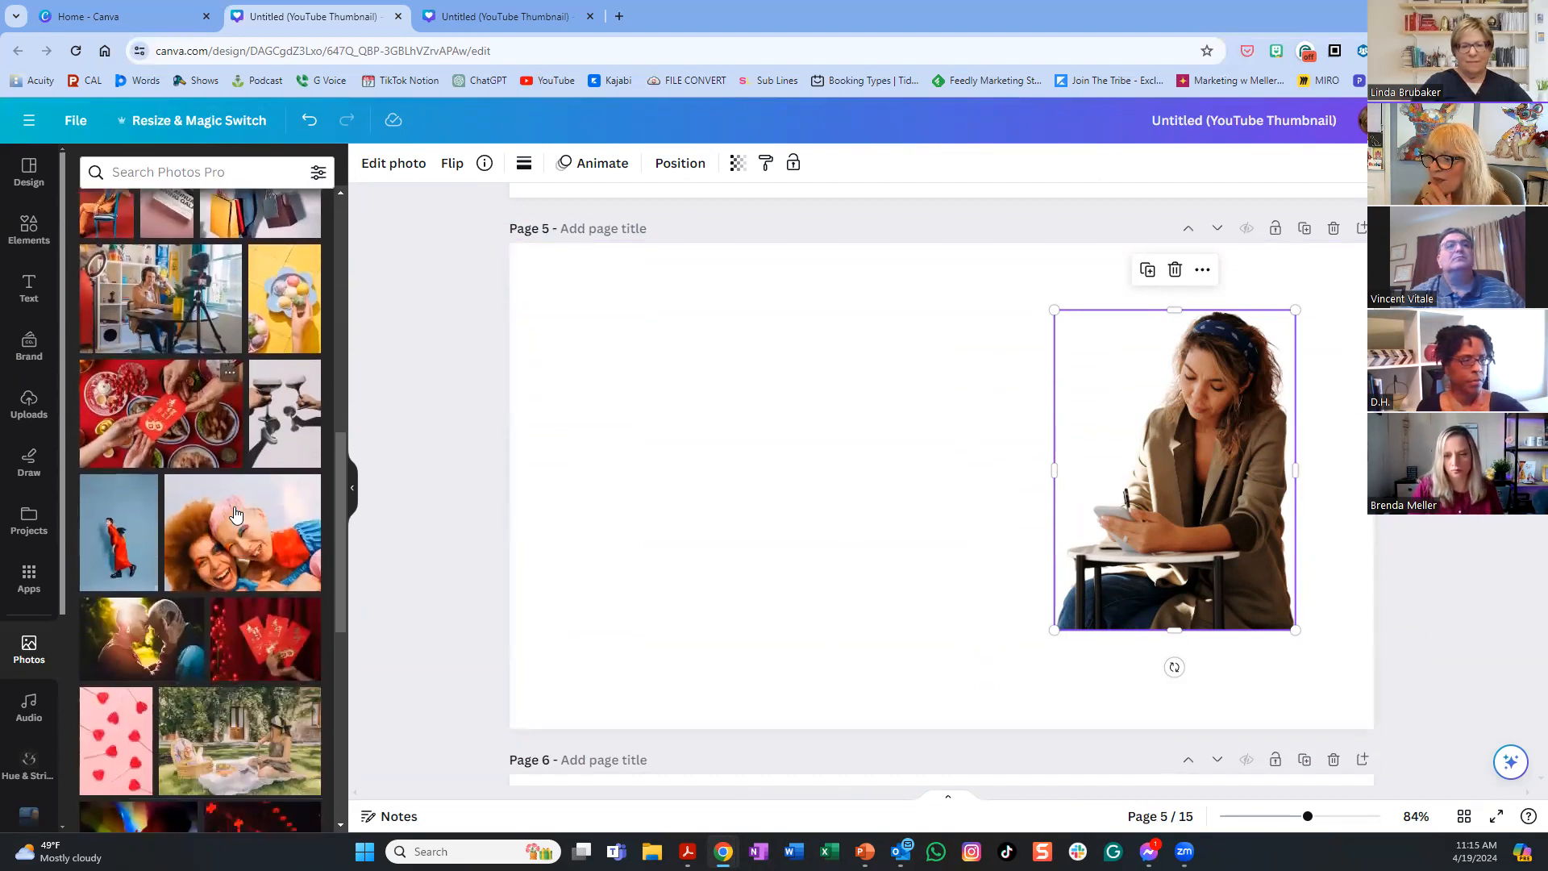
scroll(235, 516, up, 6)
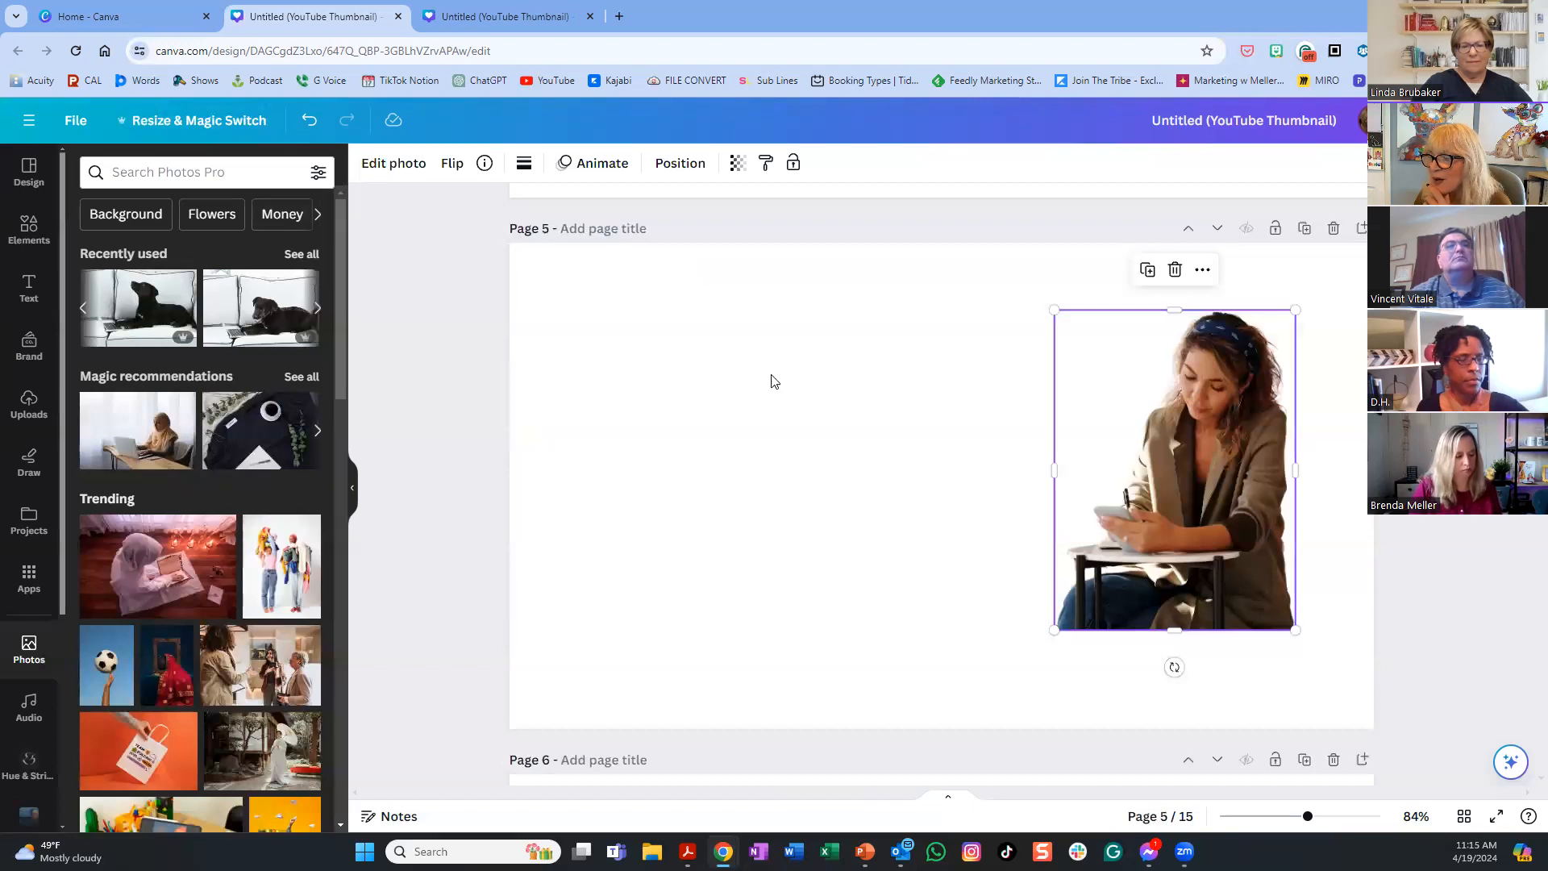
scroll(908, 427, up, 20)
scroll(984, 419, down, 15)
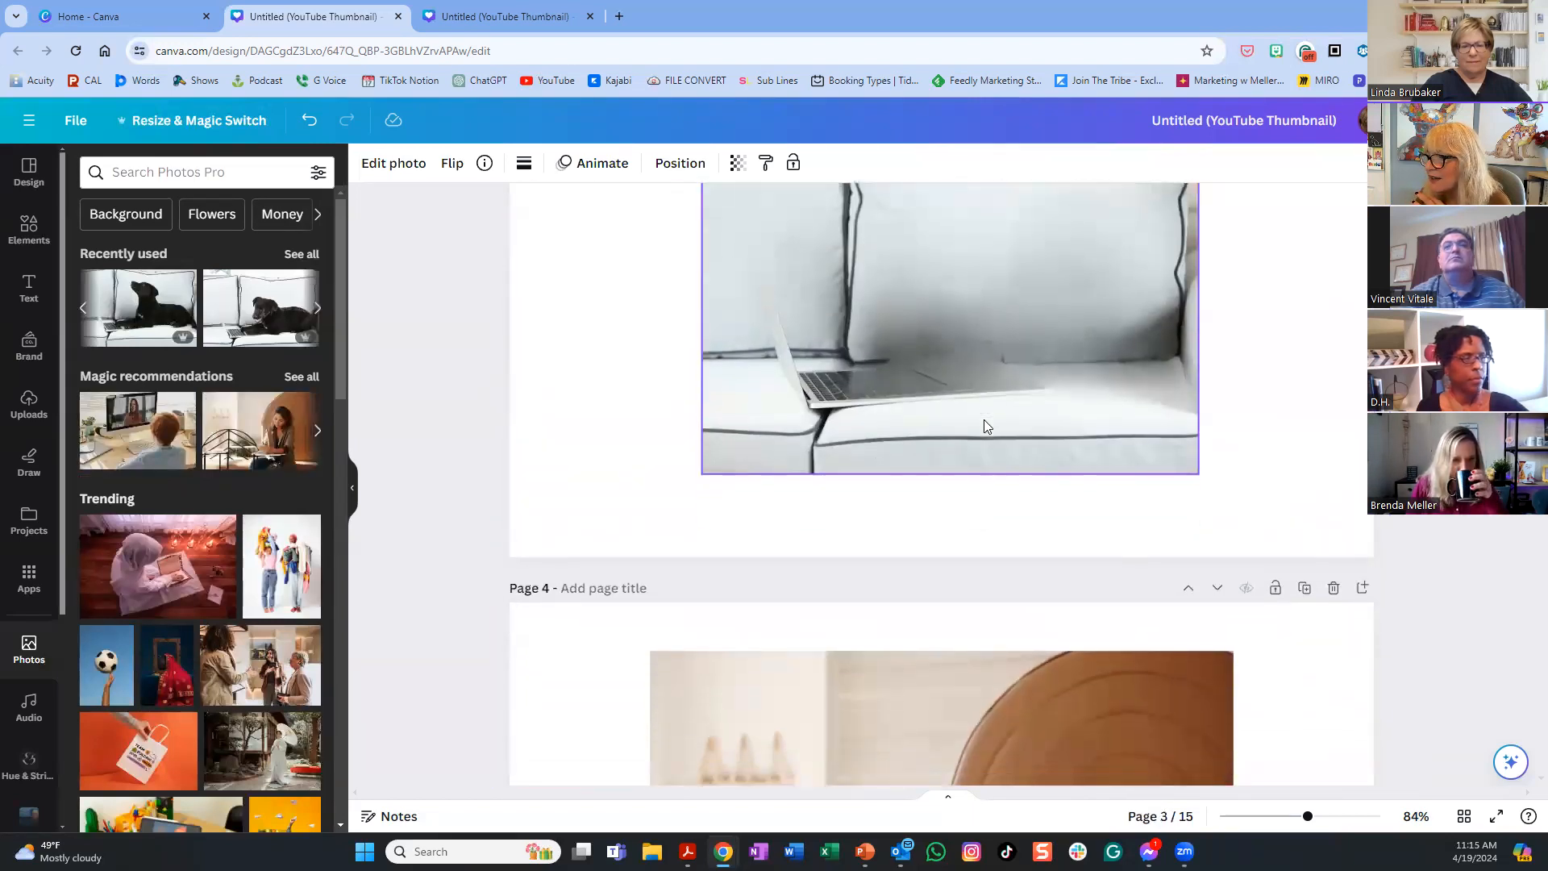
scroll(984, 425, down, 5)
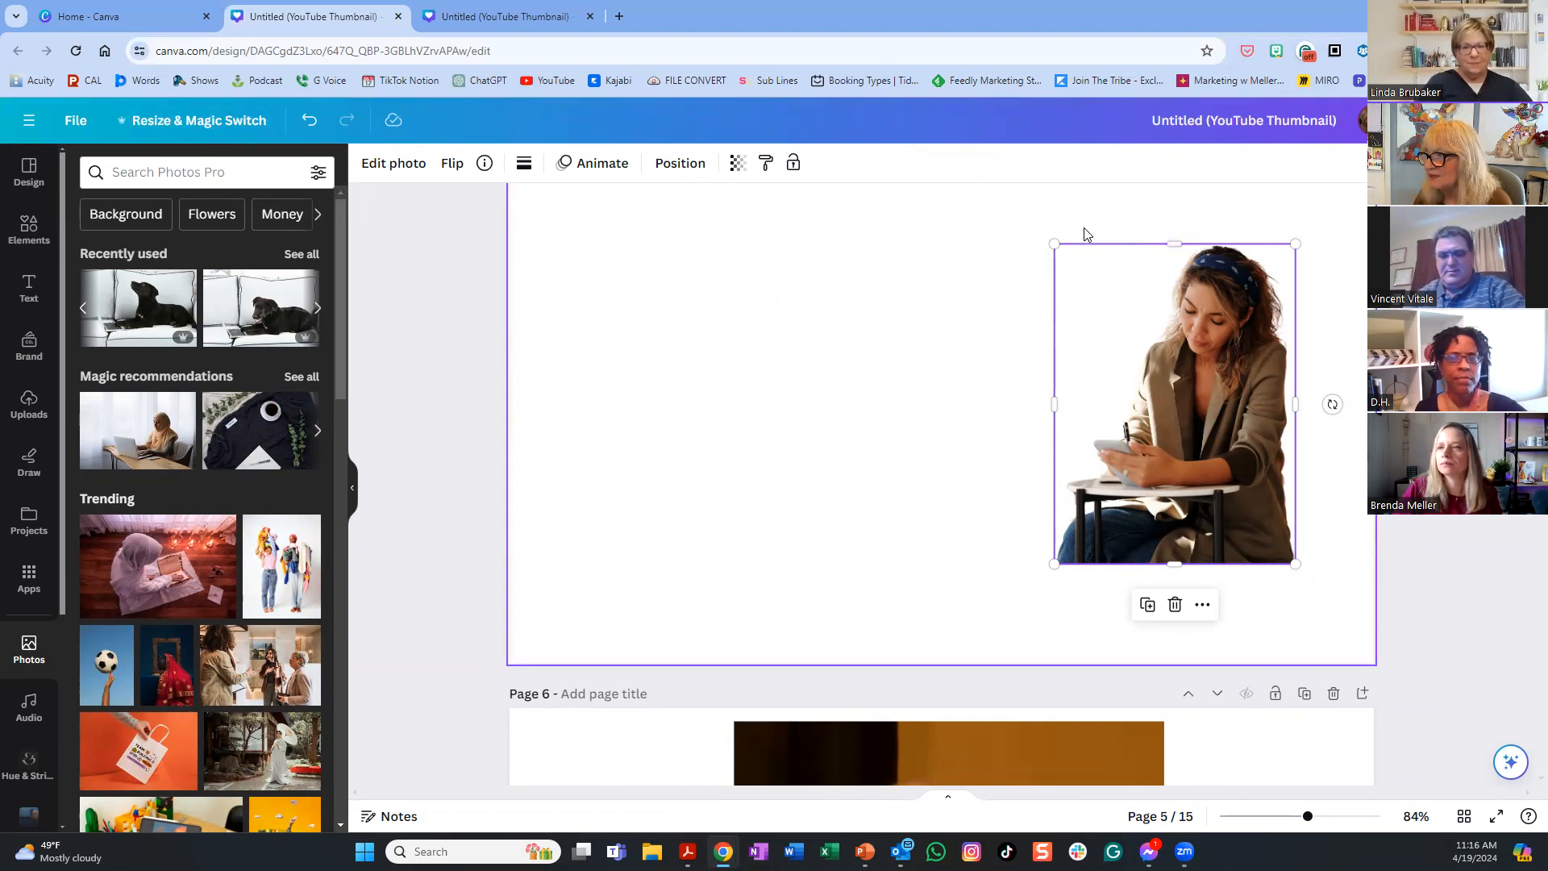
drag(1056, 245, 868, 263)
scroll(924, 314, up, 5)
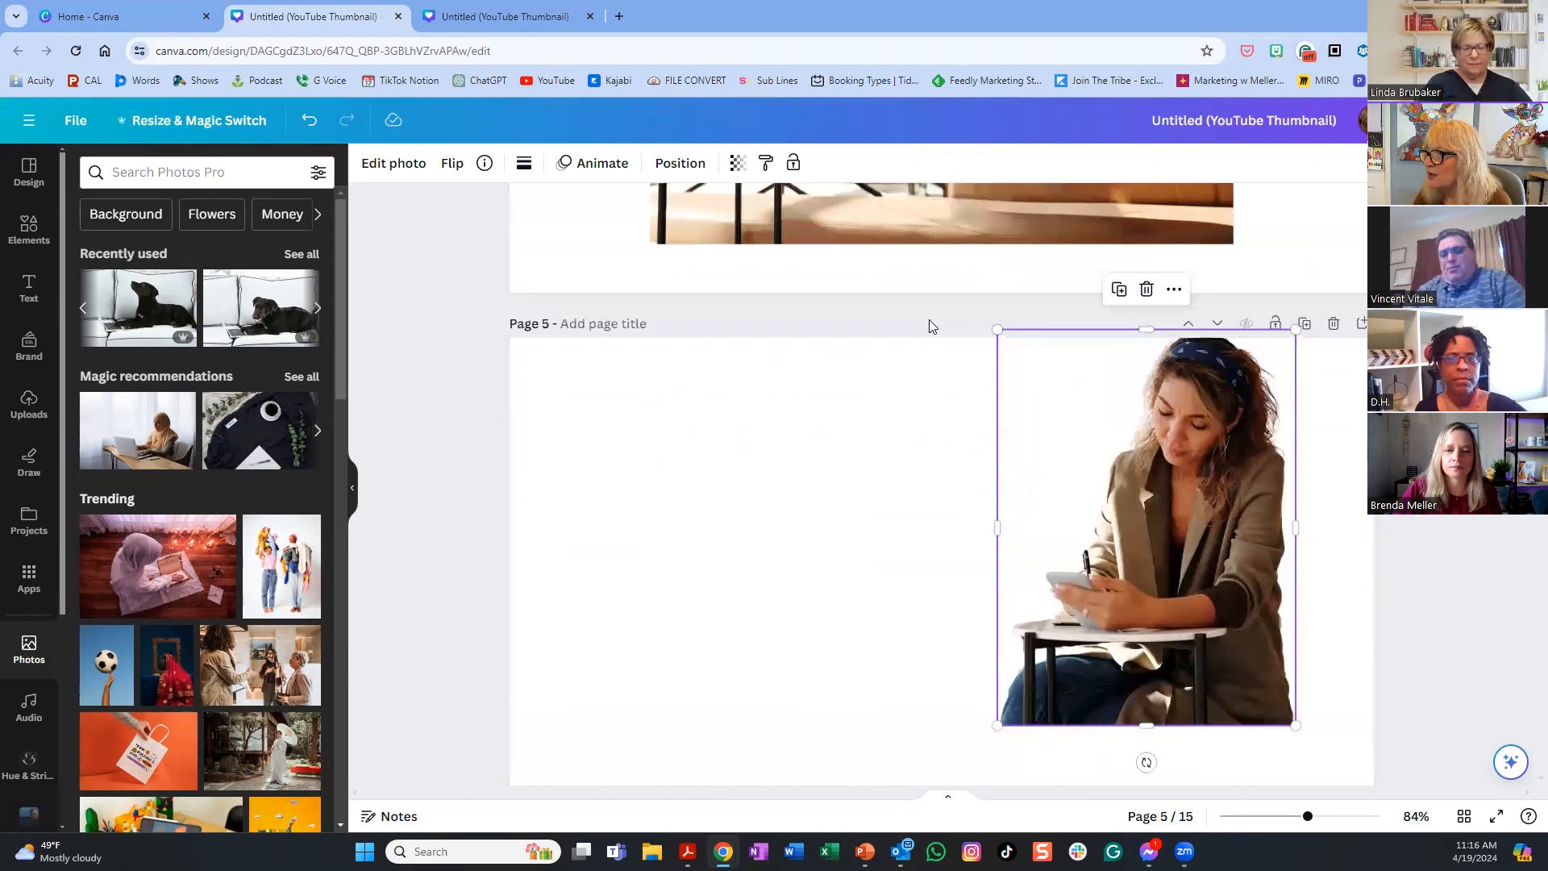
drag(1065, 509, 1069, 563)
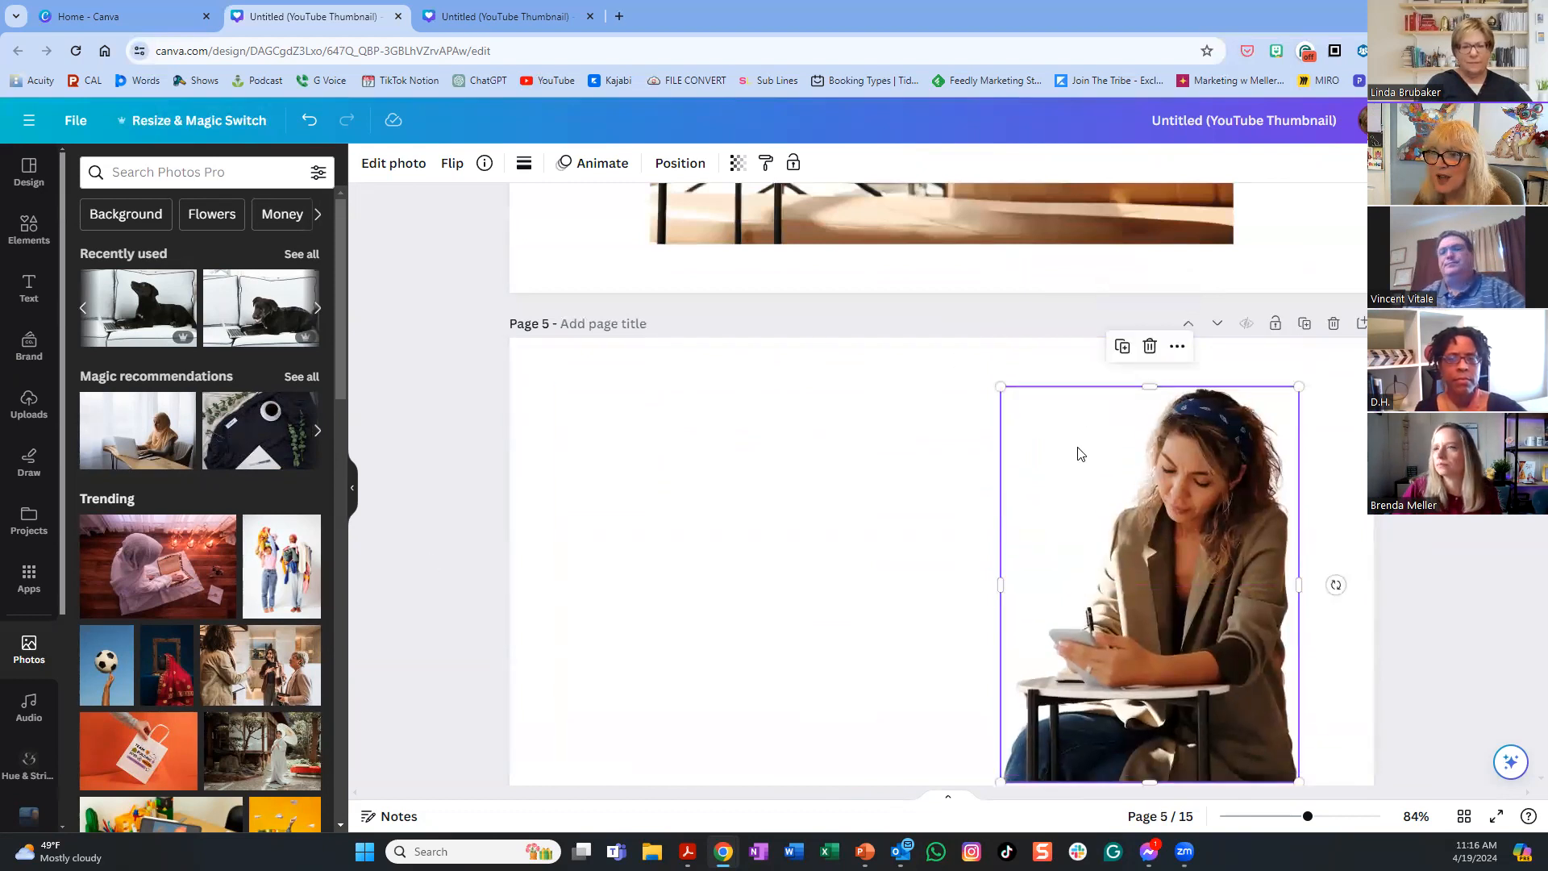
- Extend the cutout's frame up and down to span nearly the full page height
scroll(942, 482, down, 2)
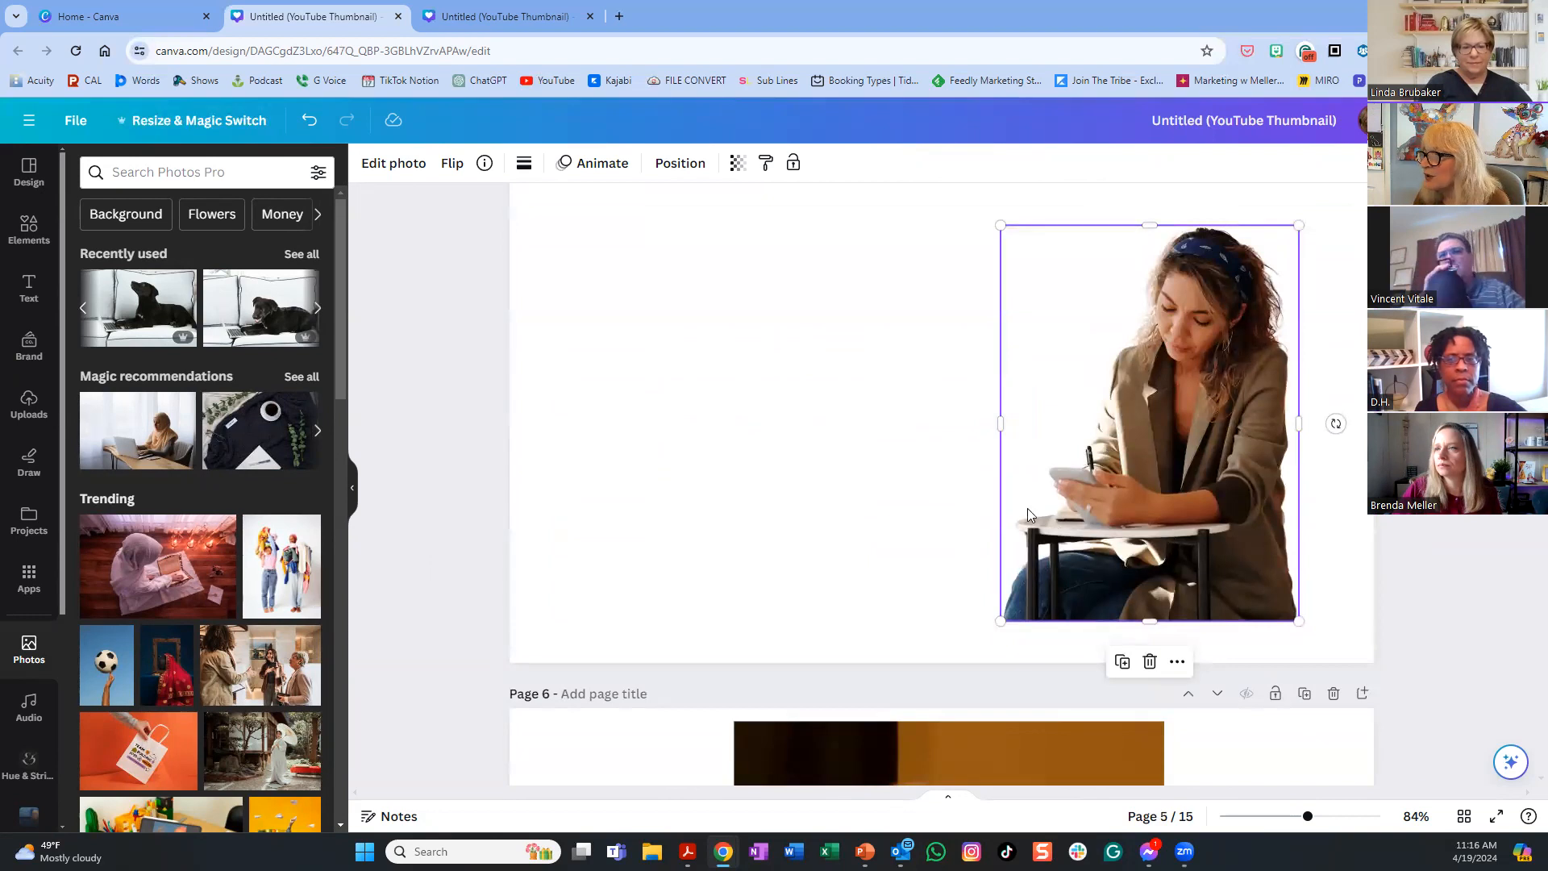
scroll(1303, 461, down, 1)
scroll(1303, 462, up, 2)
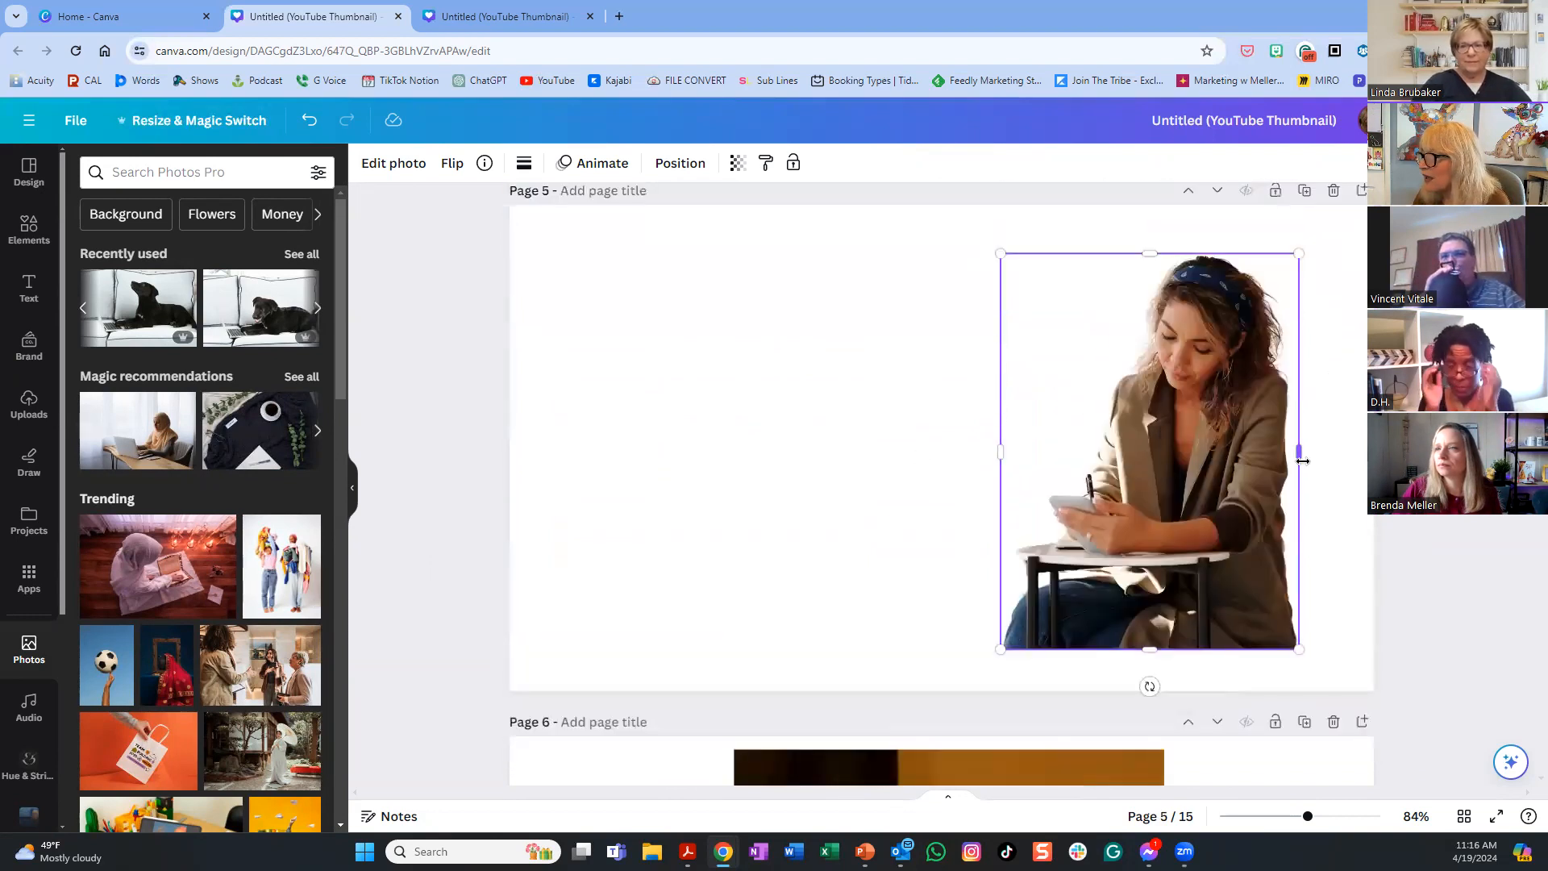
scroll(1304, 462, up, 1)
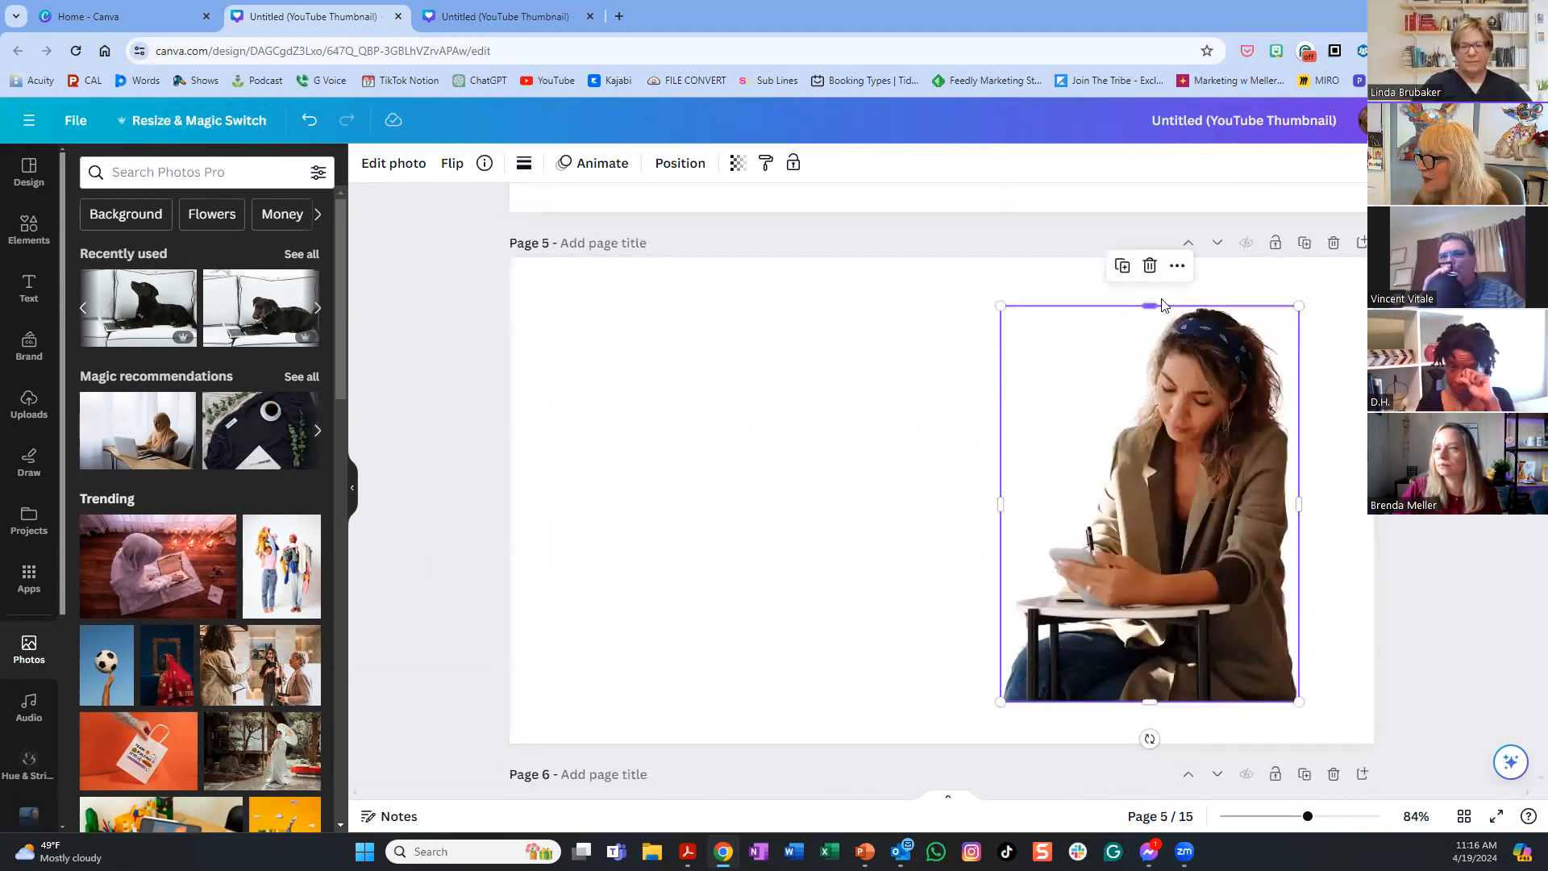
drag(1151, 306, 1150, 267)
drag(1150, 702, 1154, 729)
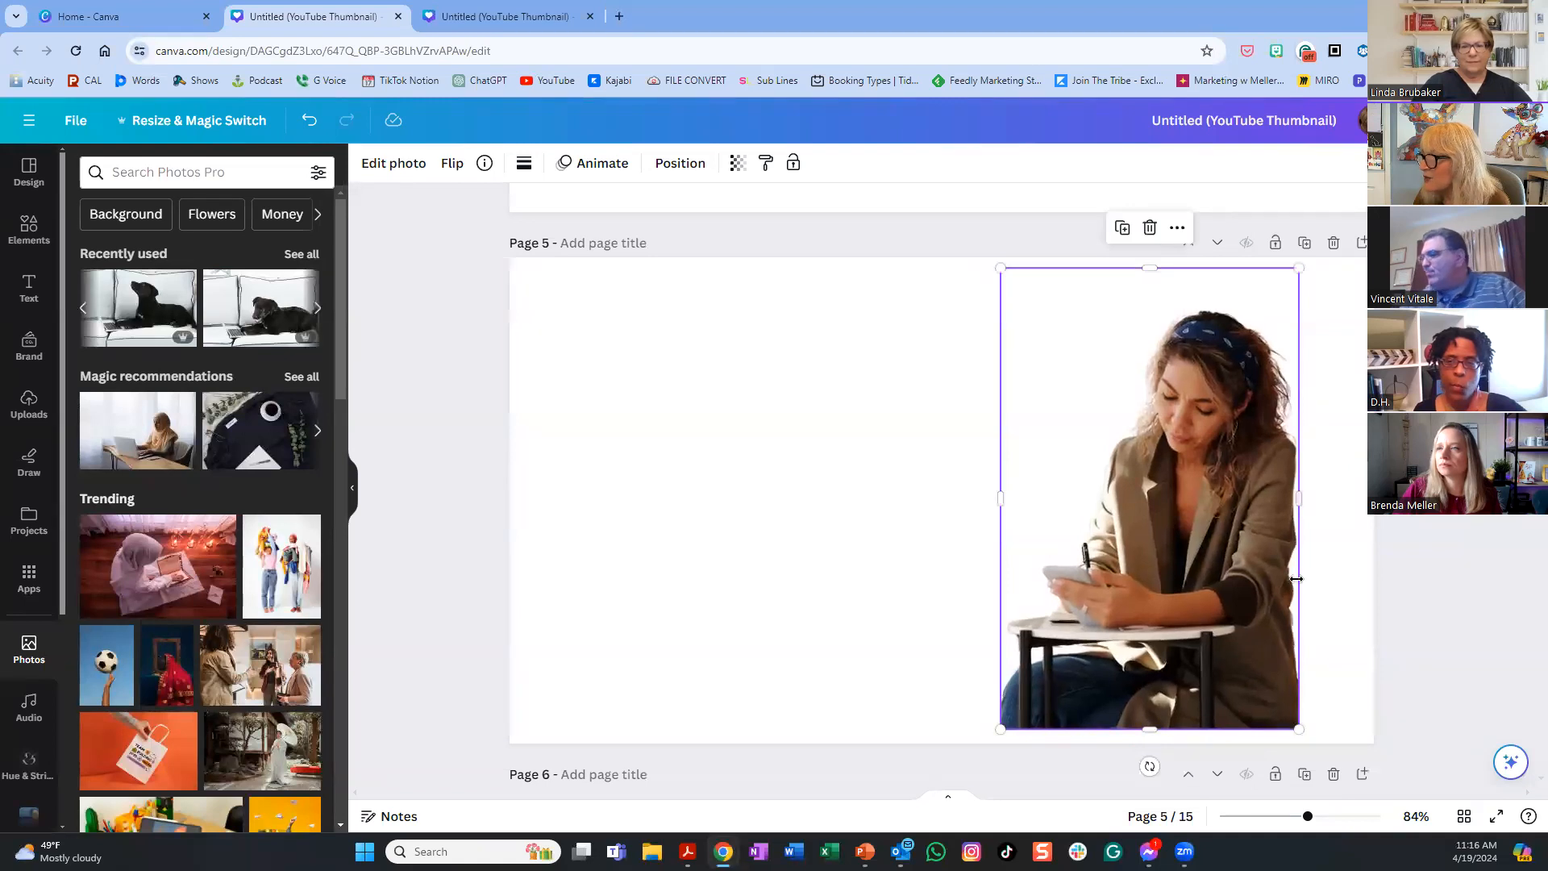
click(680, 662)
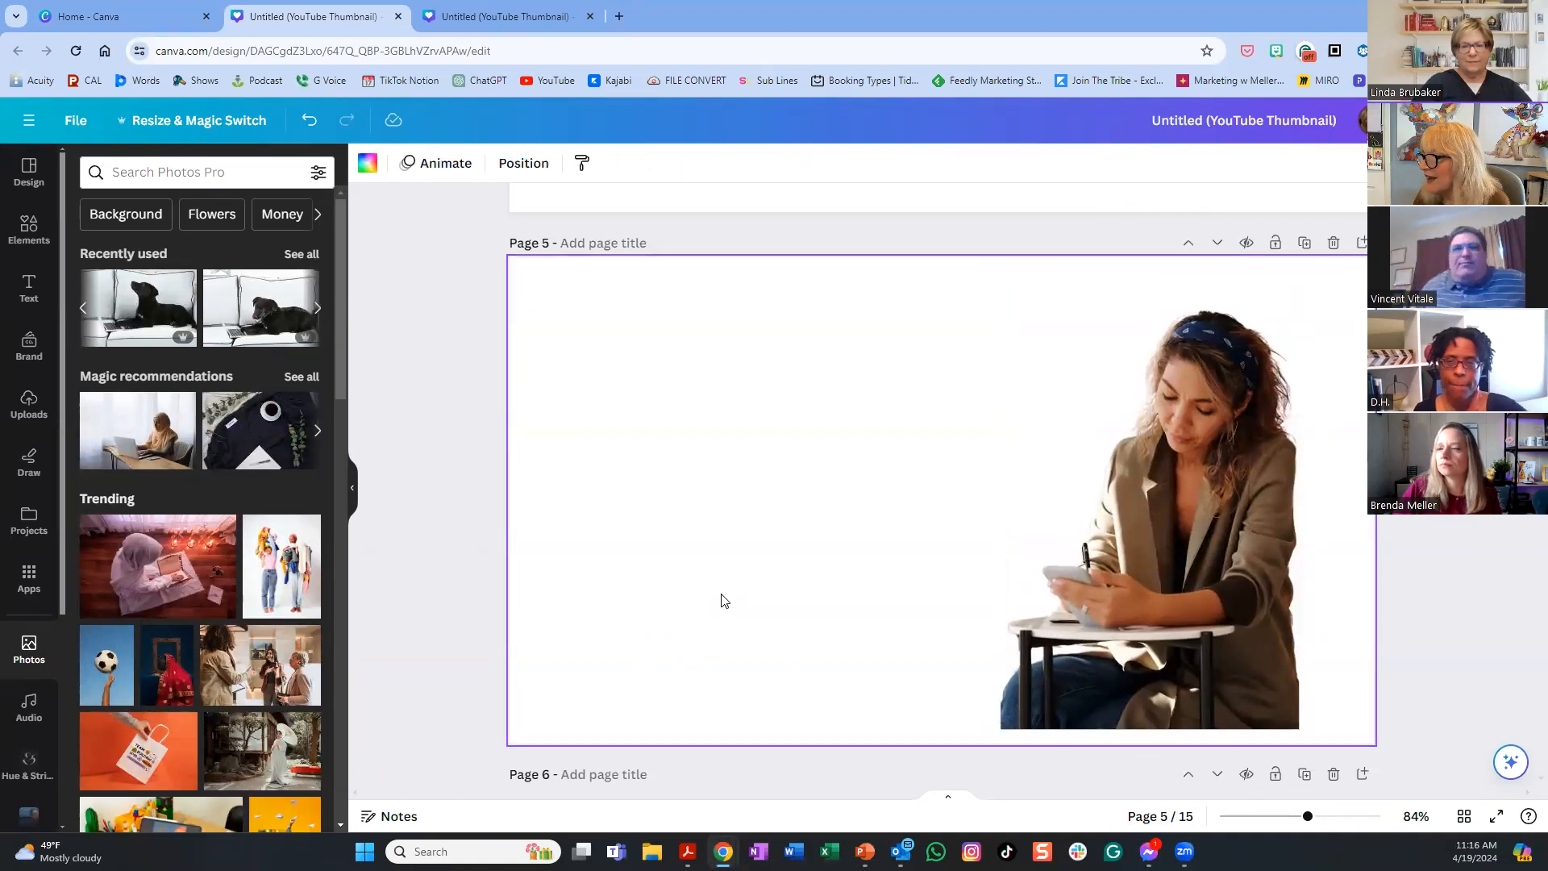
- Scroll up through the design to page 1 and back down to page 6's podium photo
scroll(722, 600, up, 14)
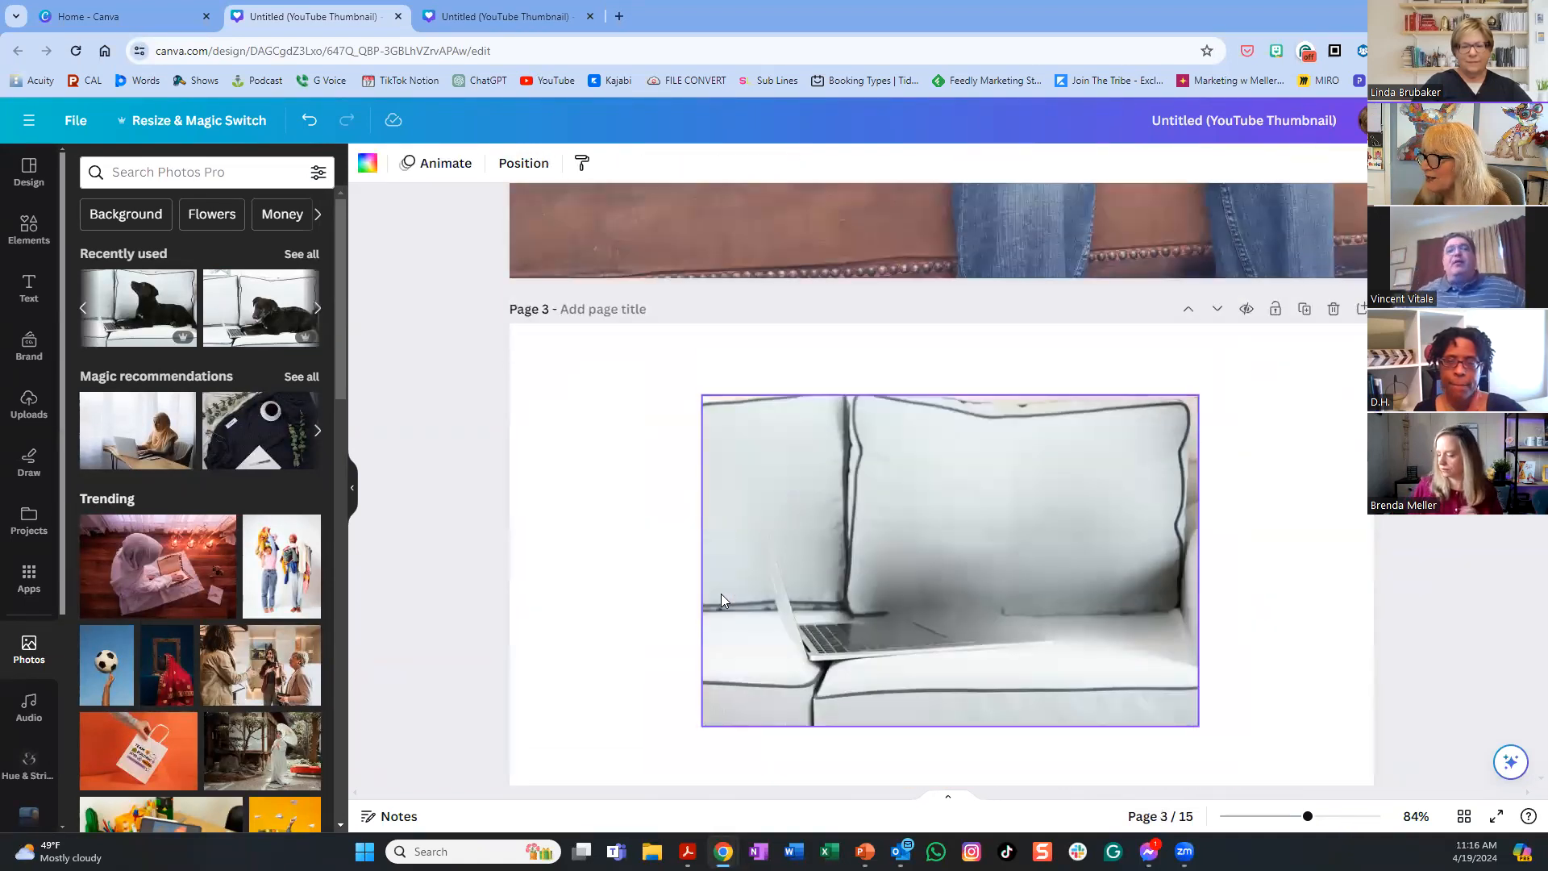
scroll(721, 595, up, 8)
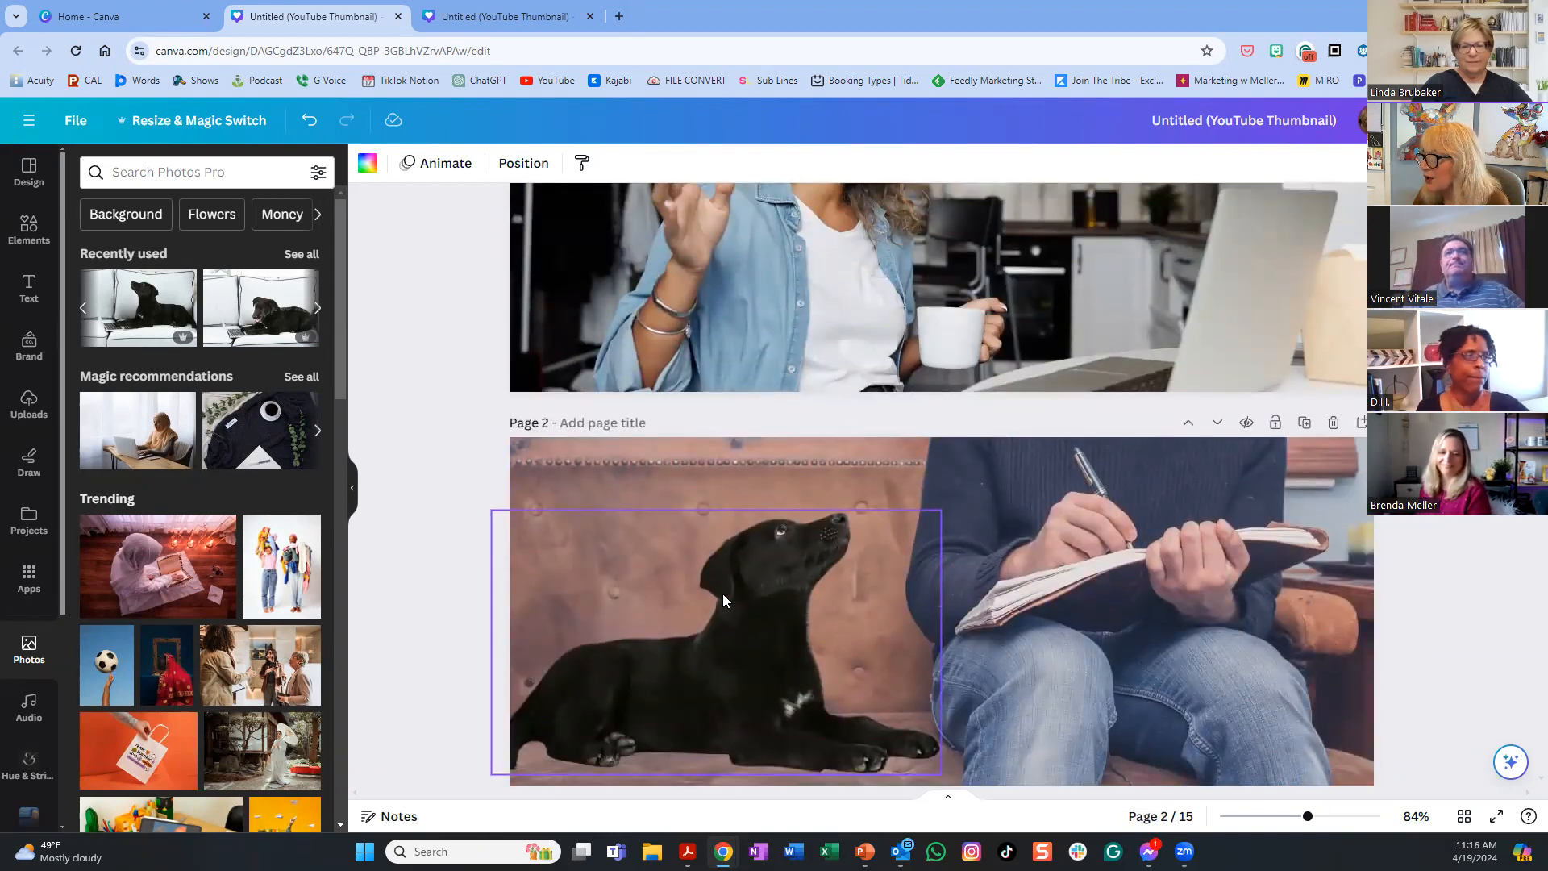
scroll(722, 600, up, 4)
scroll(722, 600, down, 20)
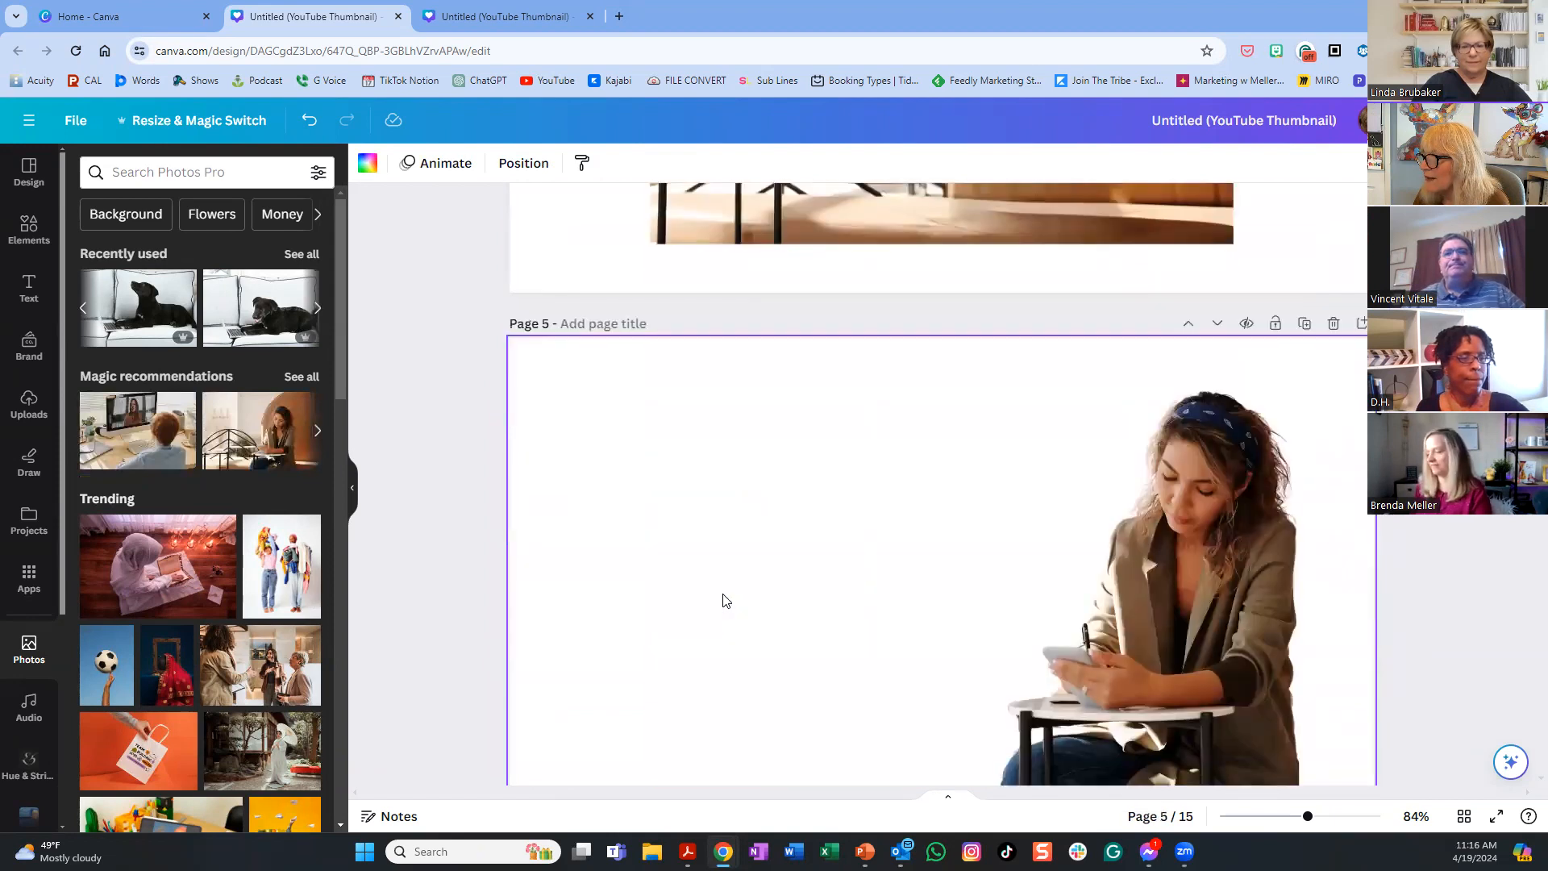
scroll(723, 600, down, 8)
scroll(722, 600, down, 3)
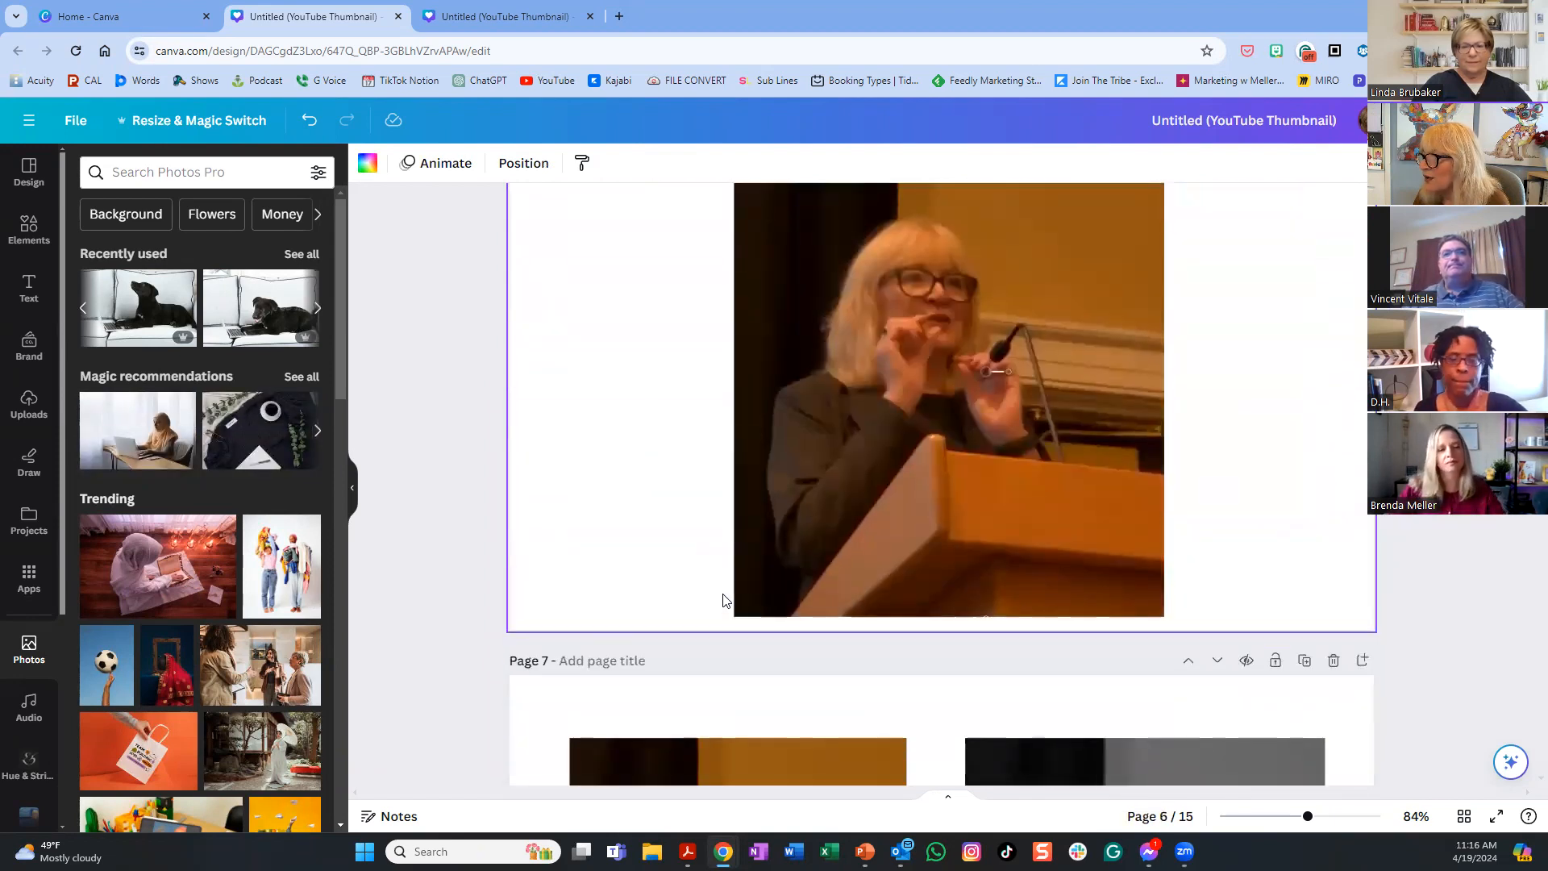
scroll(723, 600, up, 1)
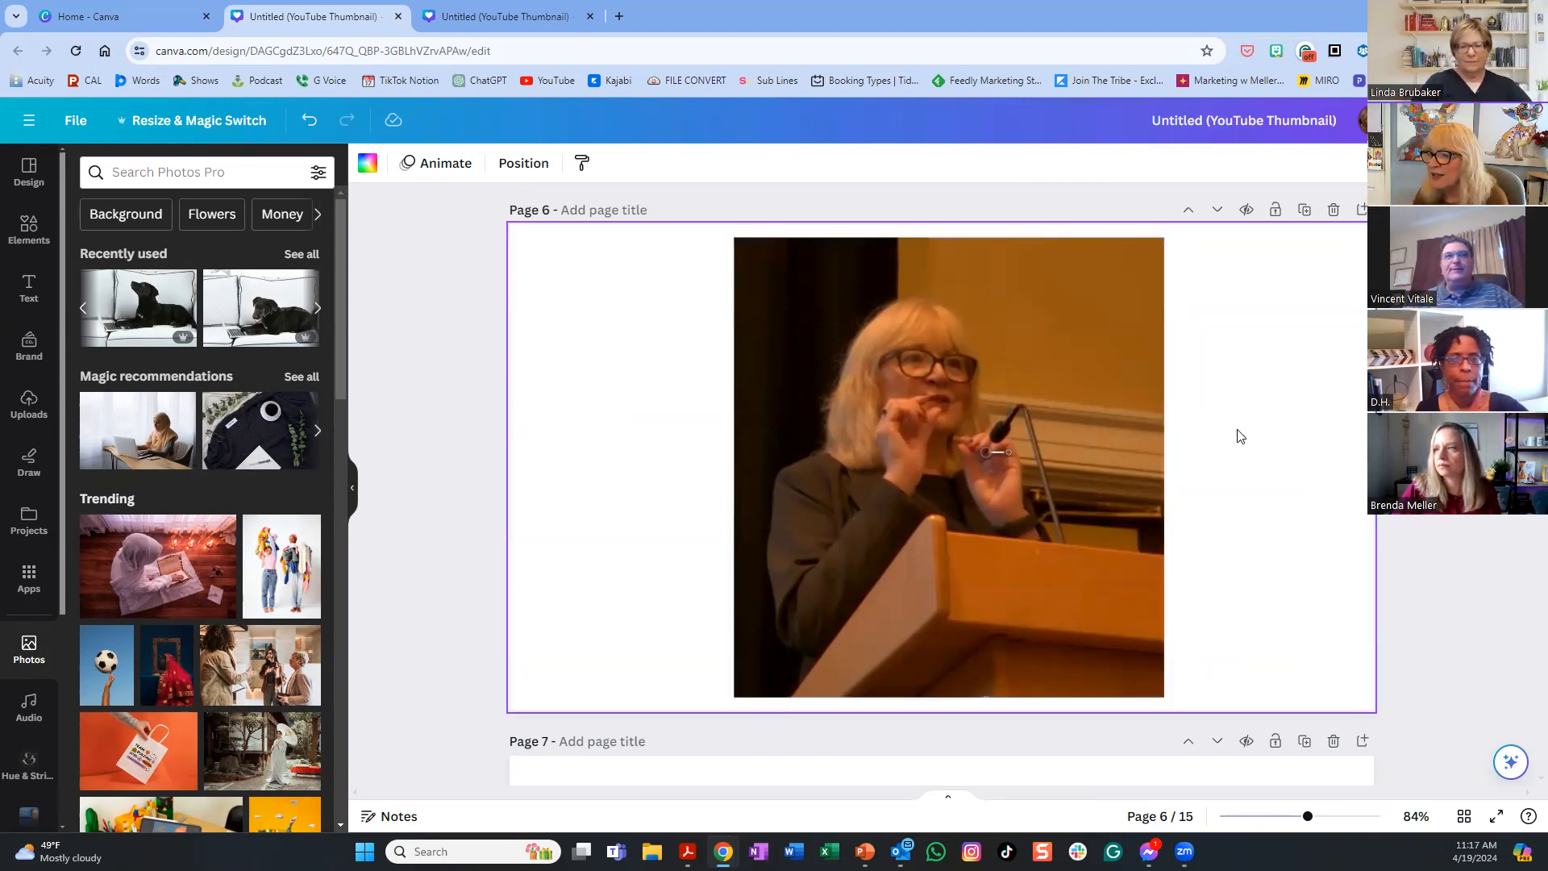
scroll(1057, 435, down, 3)
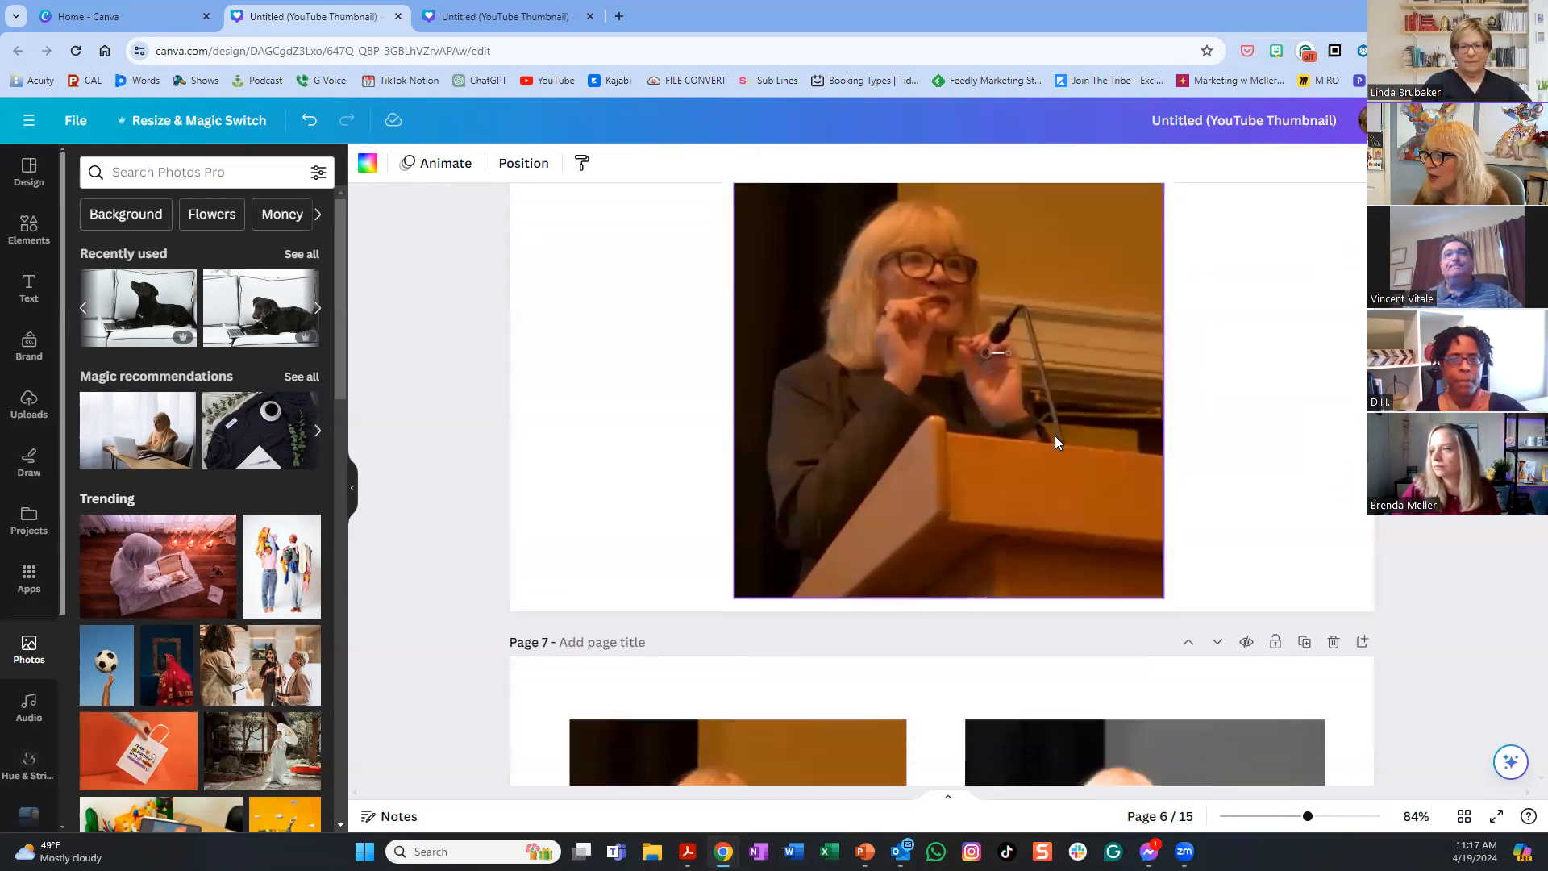
scroll(1055, 439, up, 3)
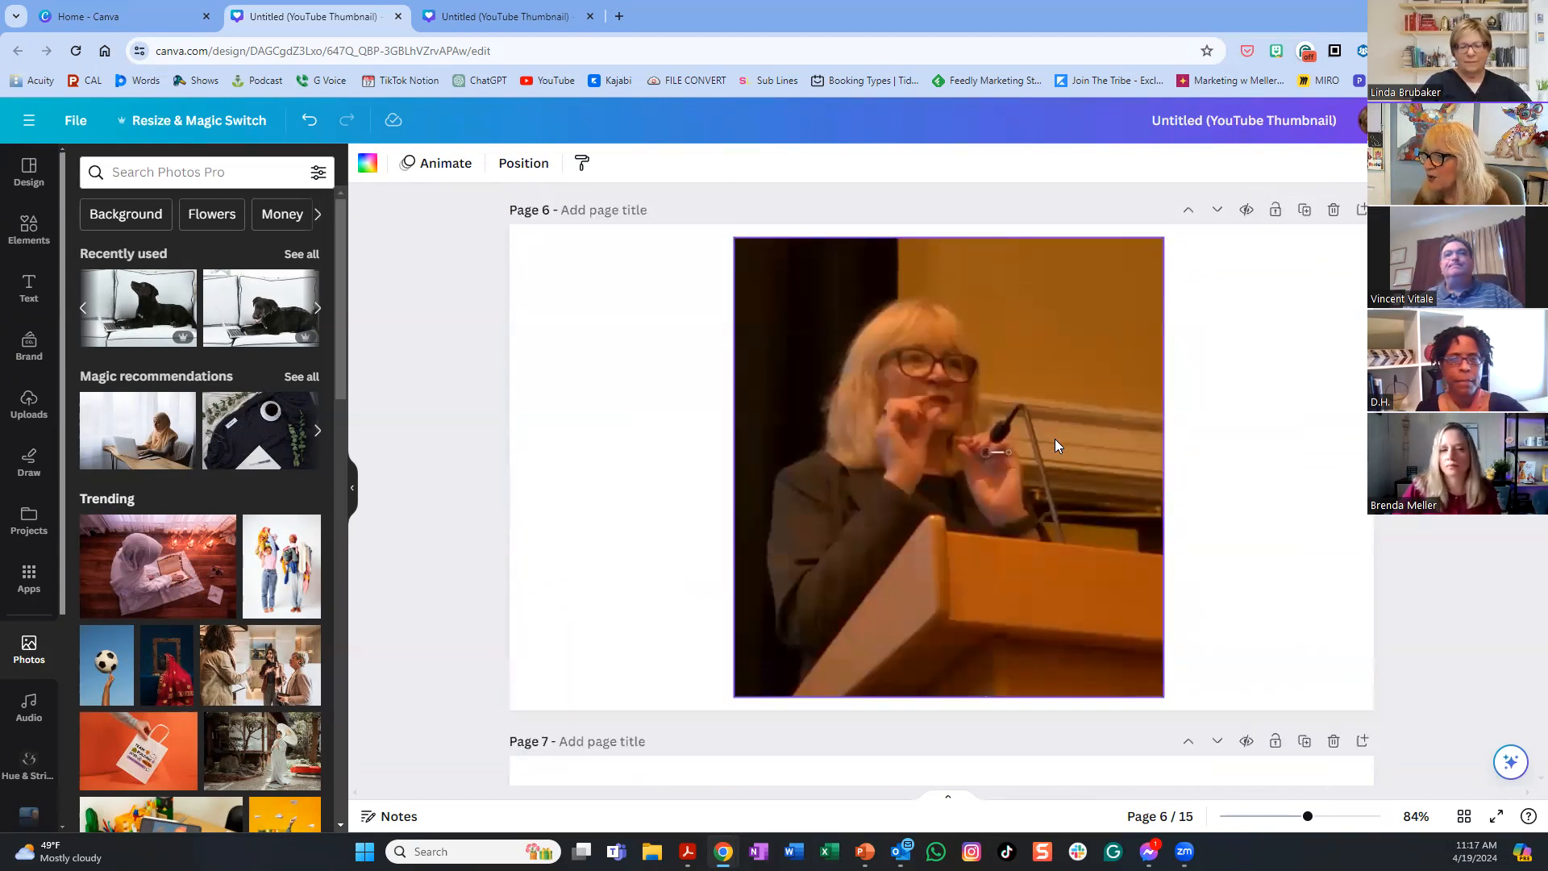
- Stretch the podium photo on page 6 to the page's top and bottom edges
click(932, 421)
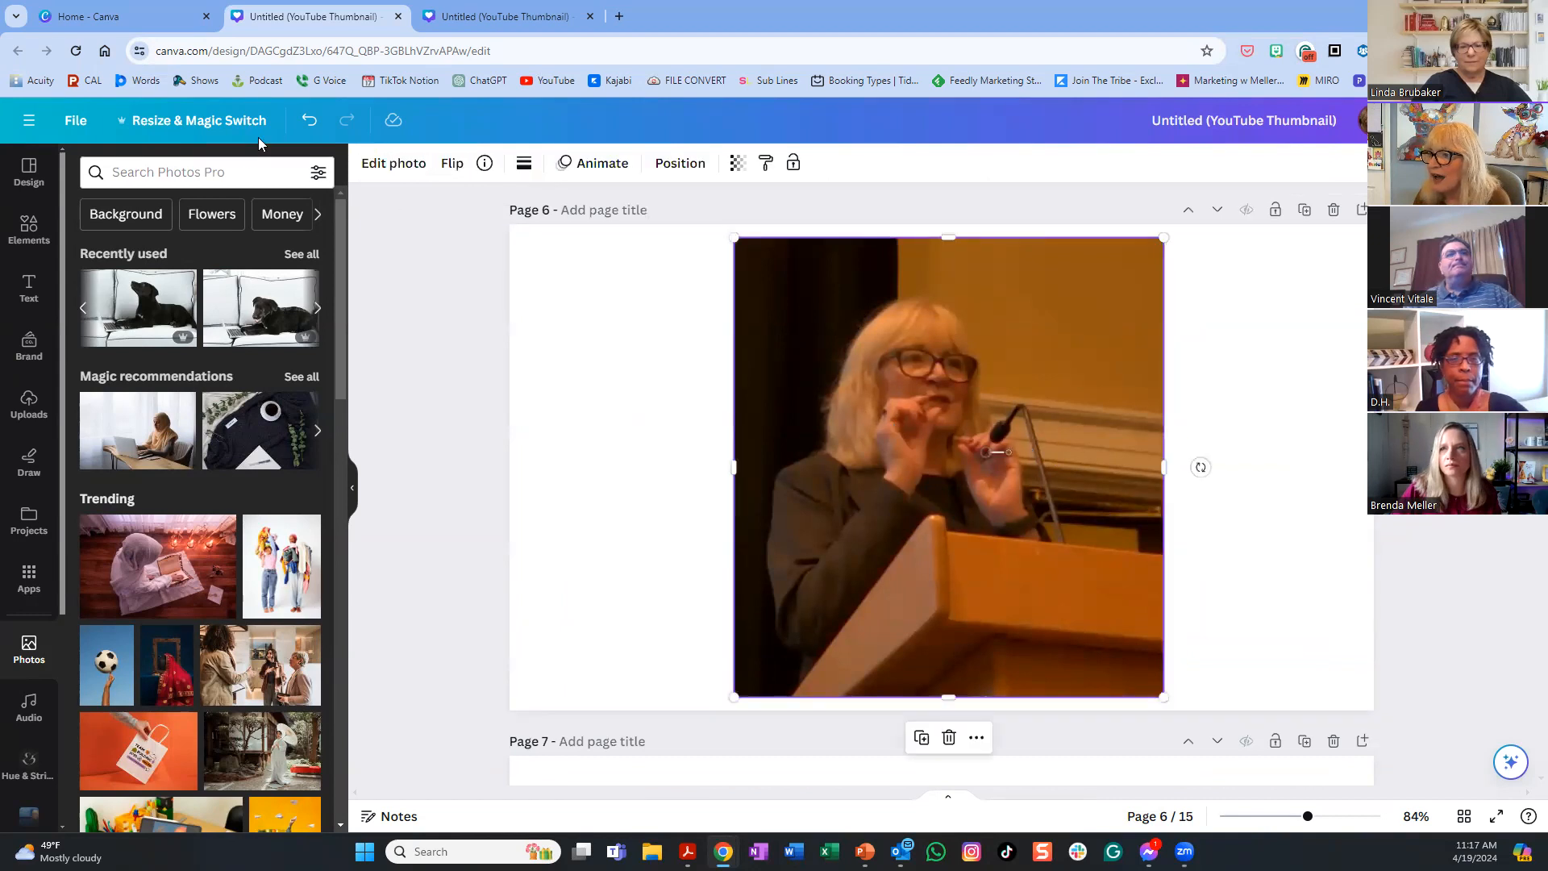
click(387, 165)
click(208, 173)
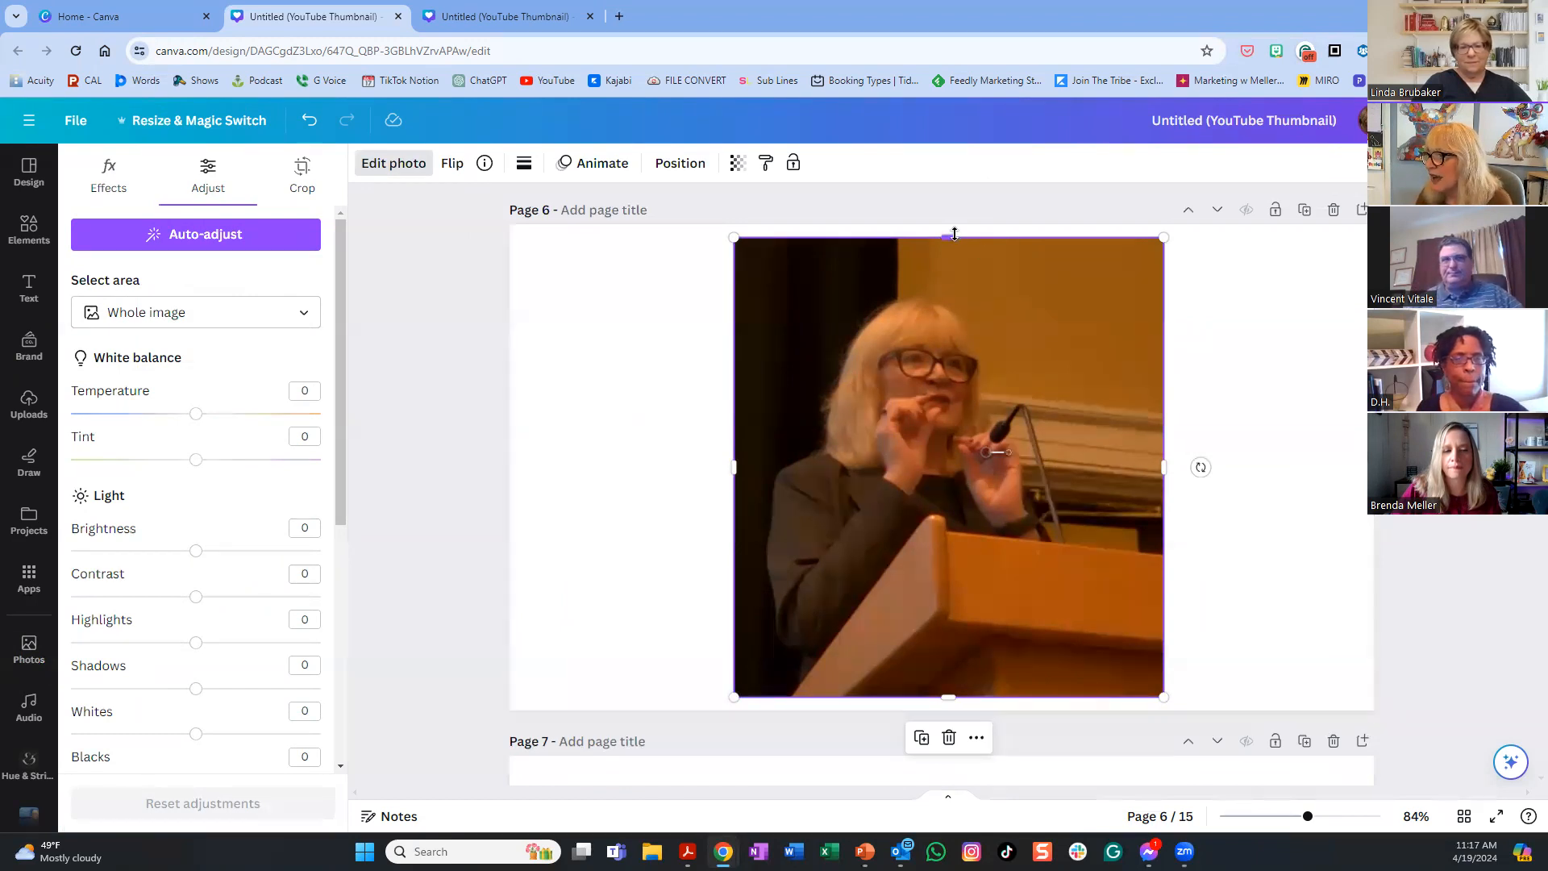
drag(949, 237, 952, 225)
drag(948, 700, 948, 711)
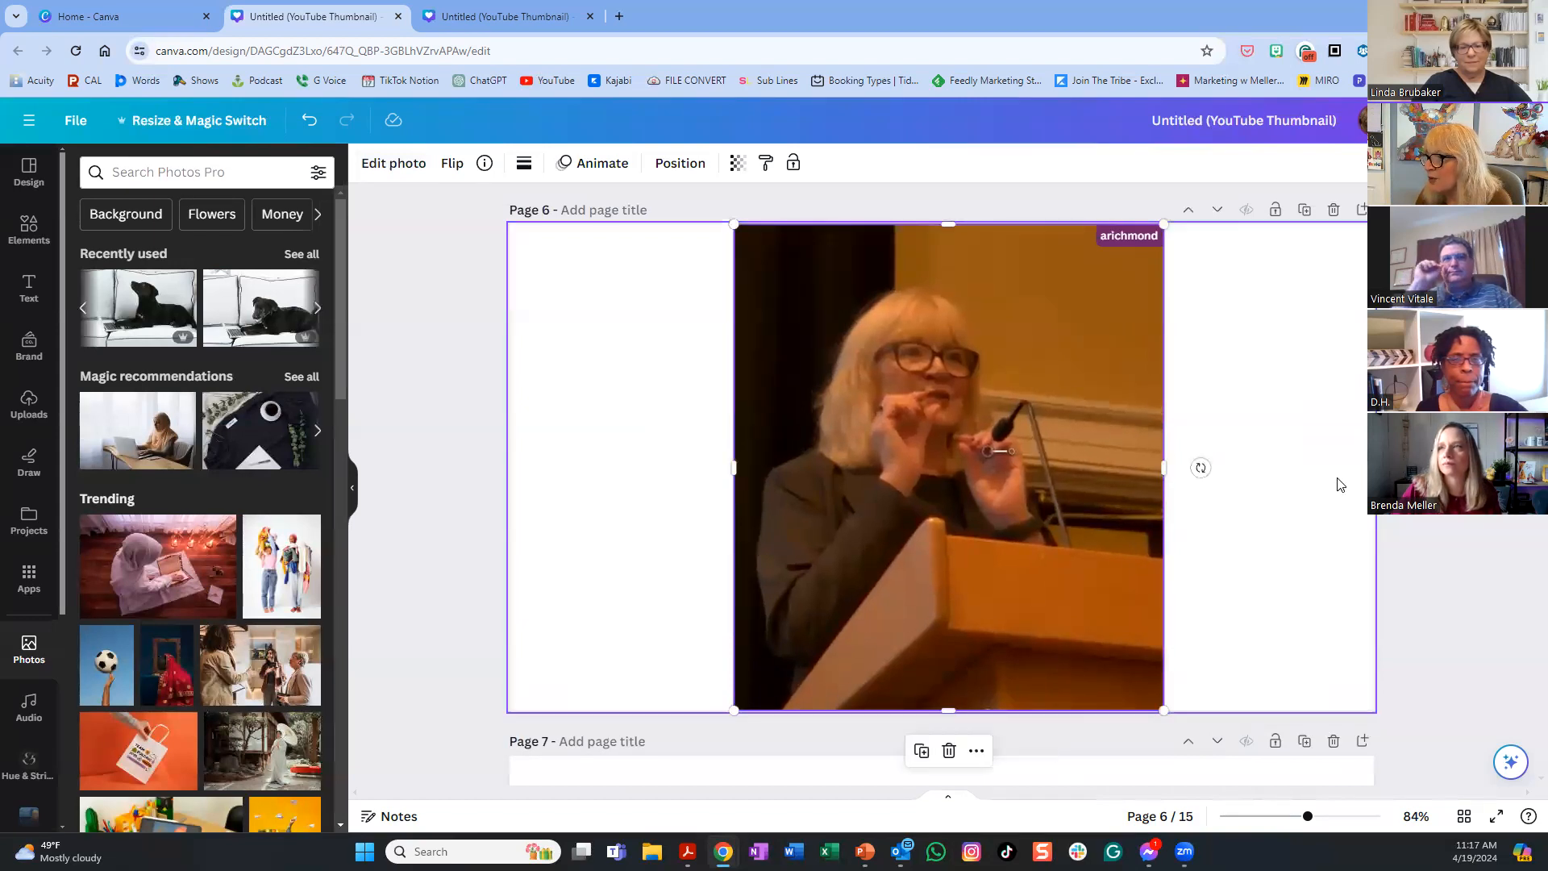
click(1274, 482)
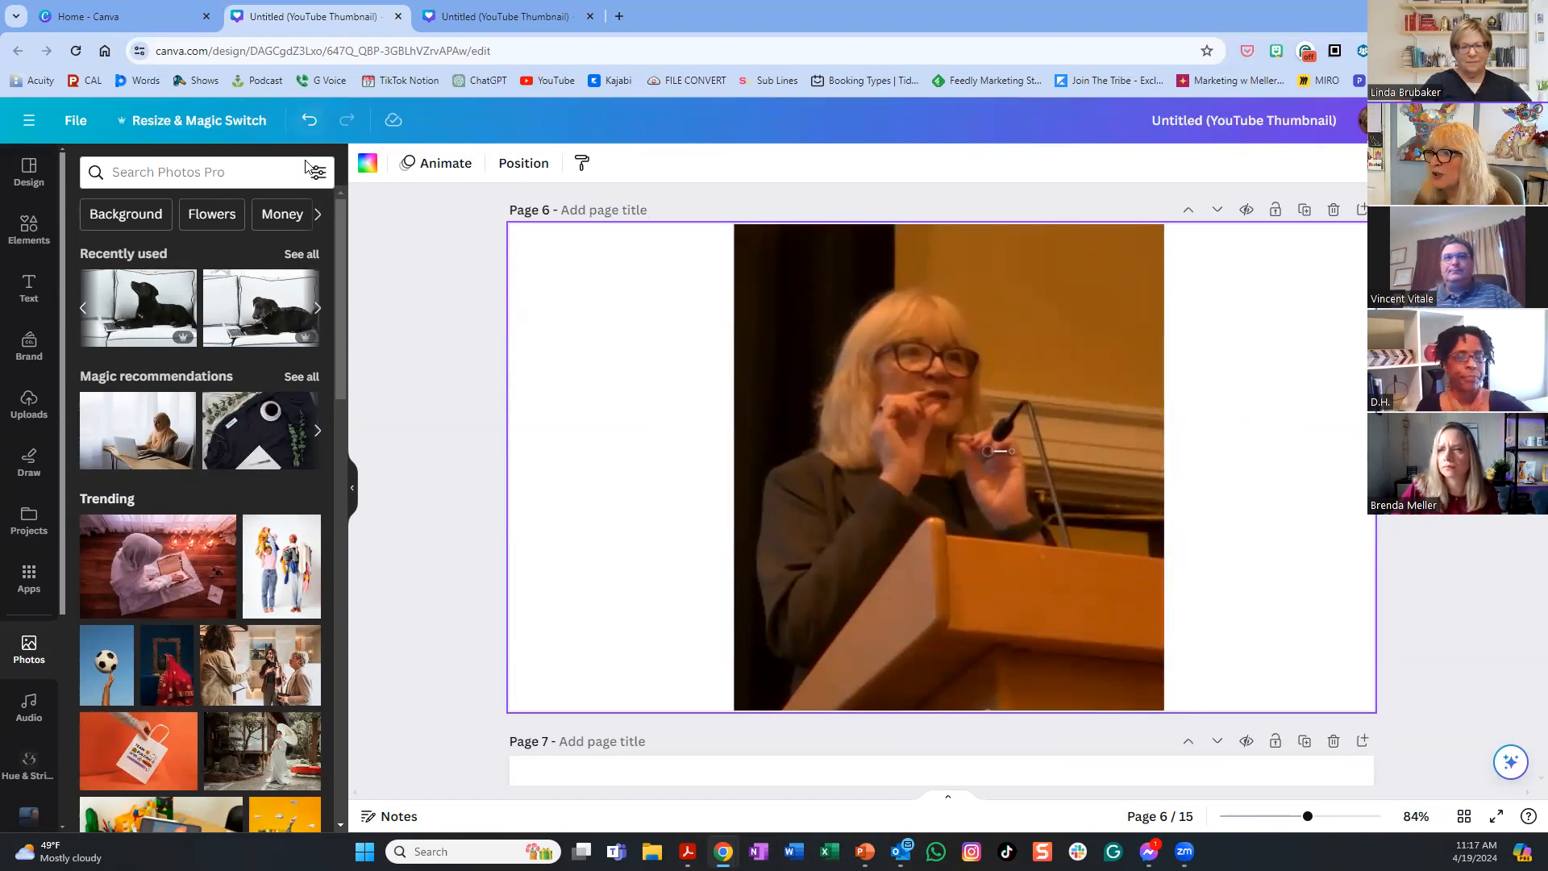
- Lower the speaker photo's saturation to -23 and raise its sharpness to 38
click(966, 334)
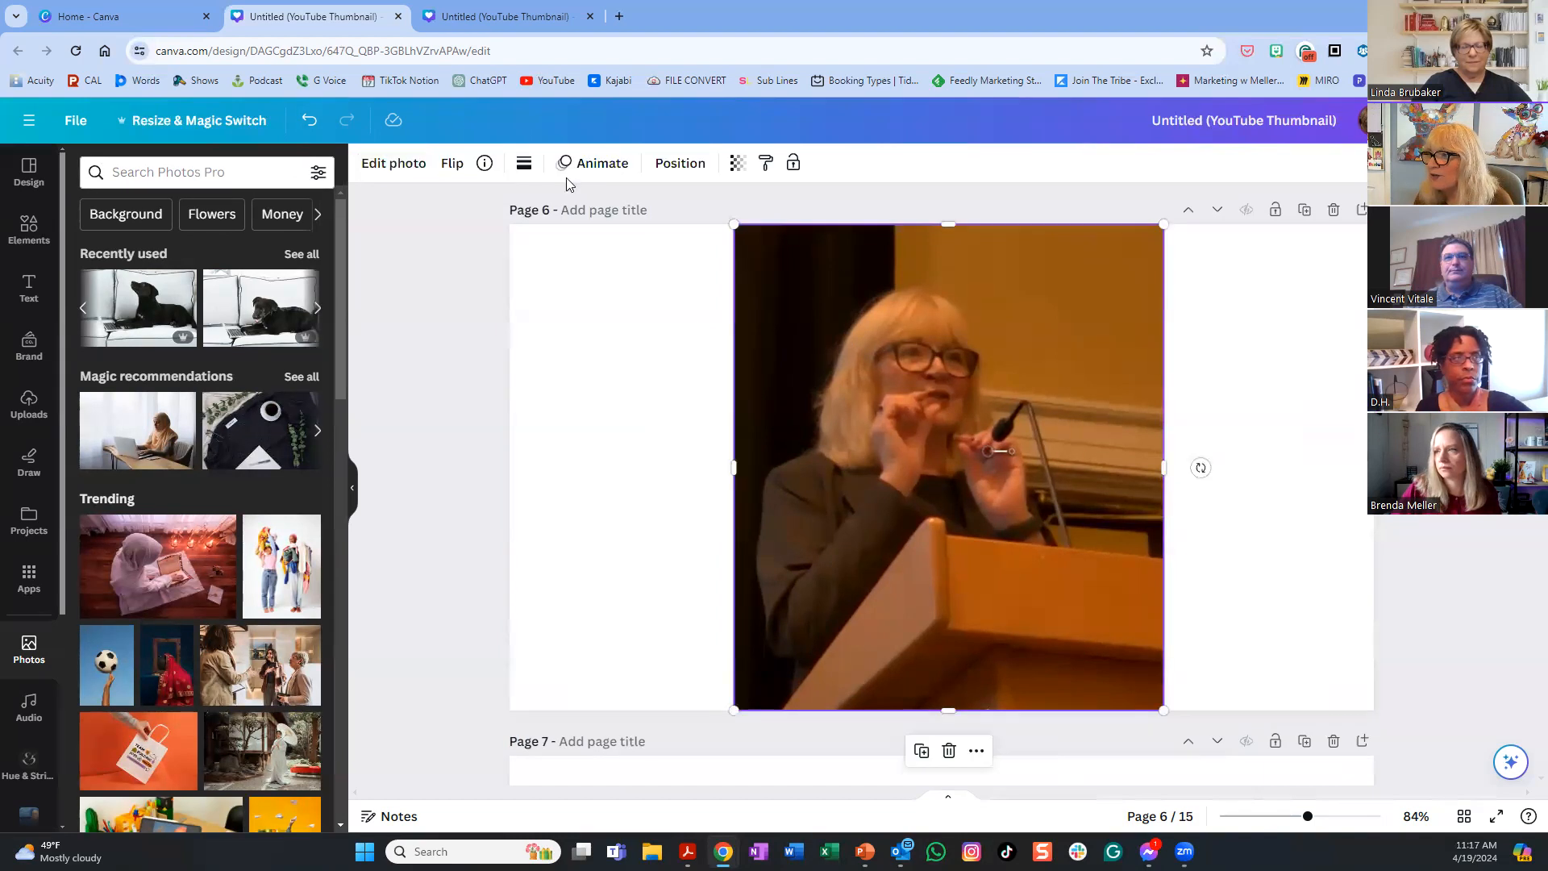
click(394, 163)
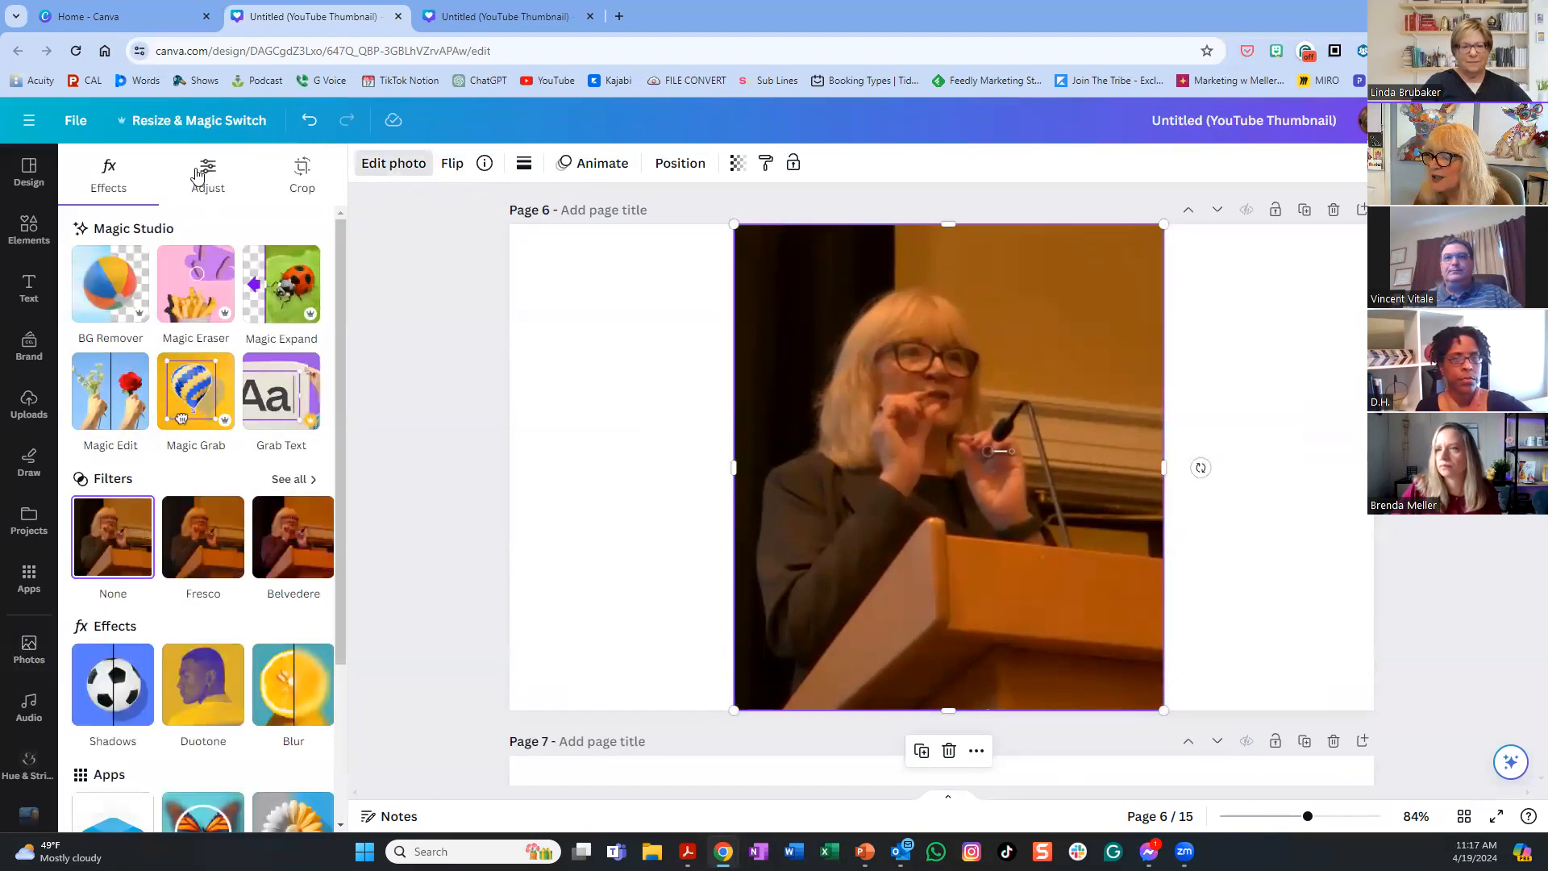
click(202, 172)
scroll(242, 408, down, 4)
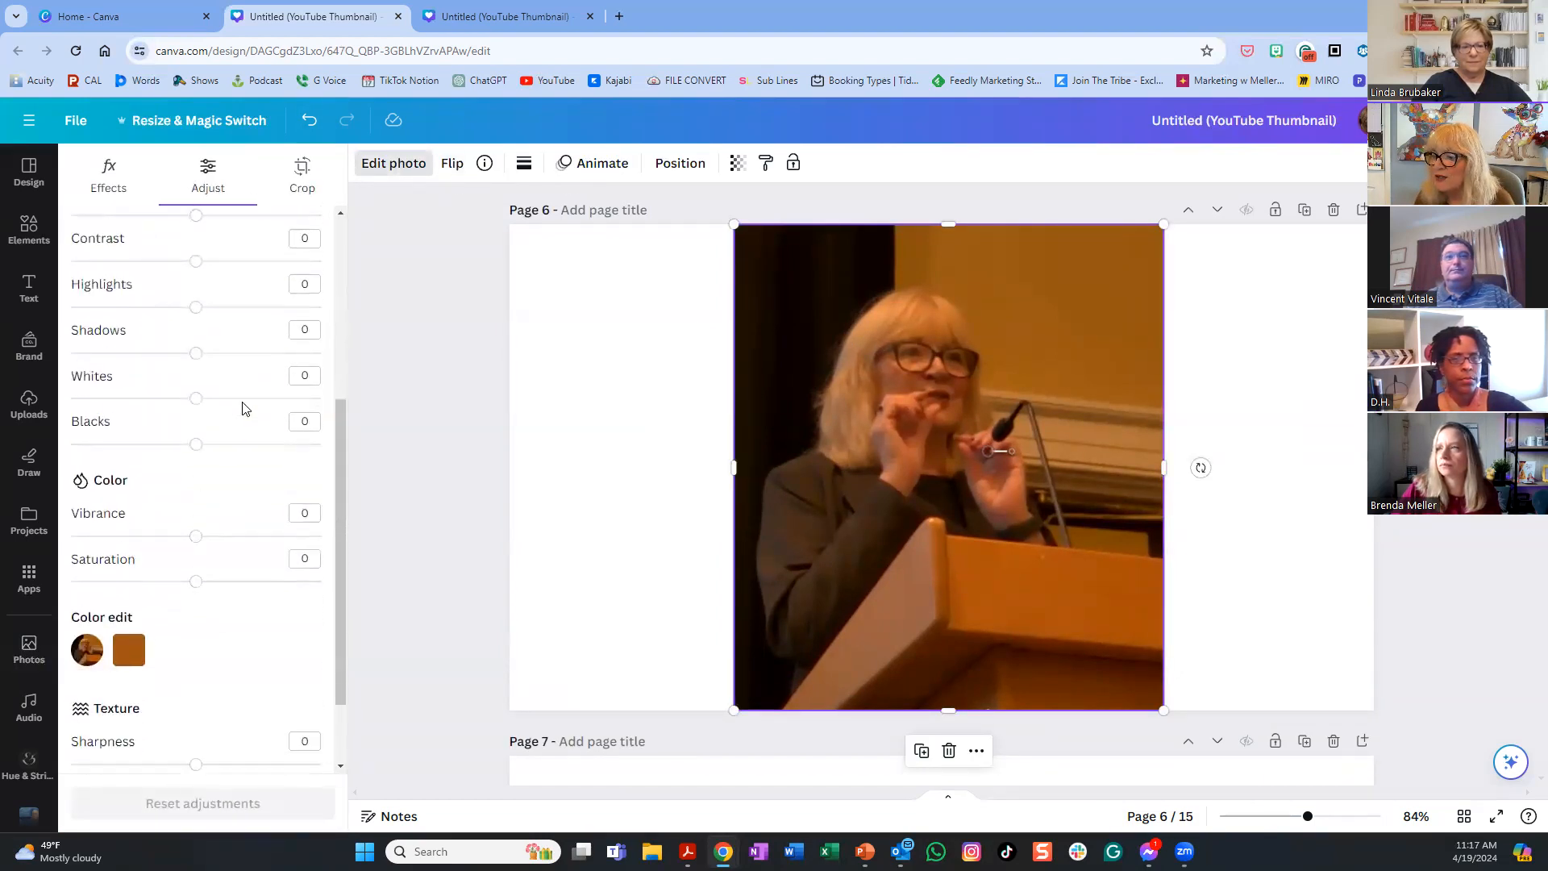
scroll(242, 408, down, 1)
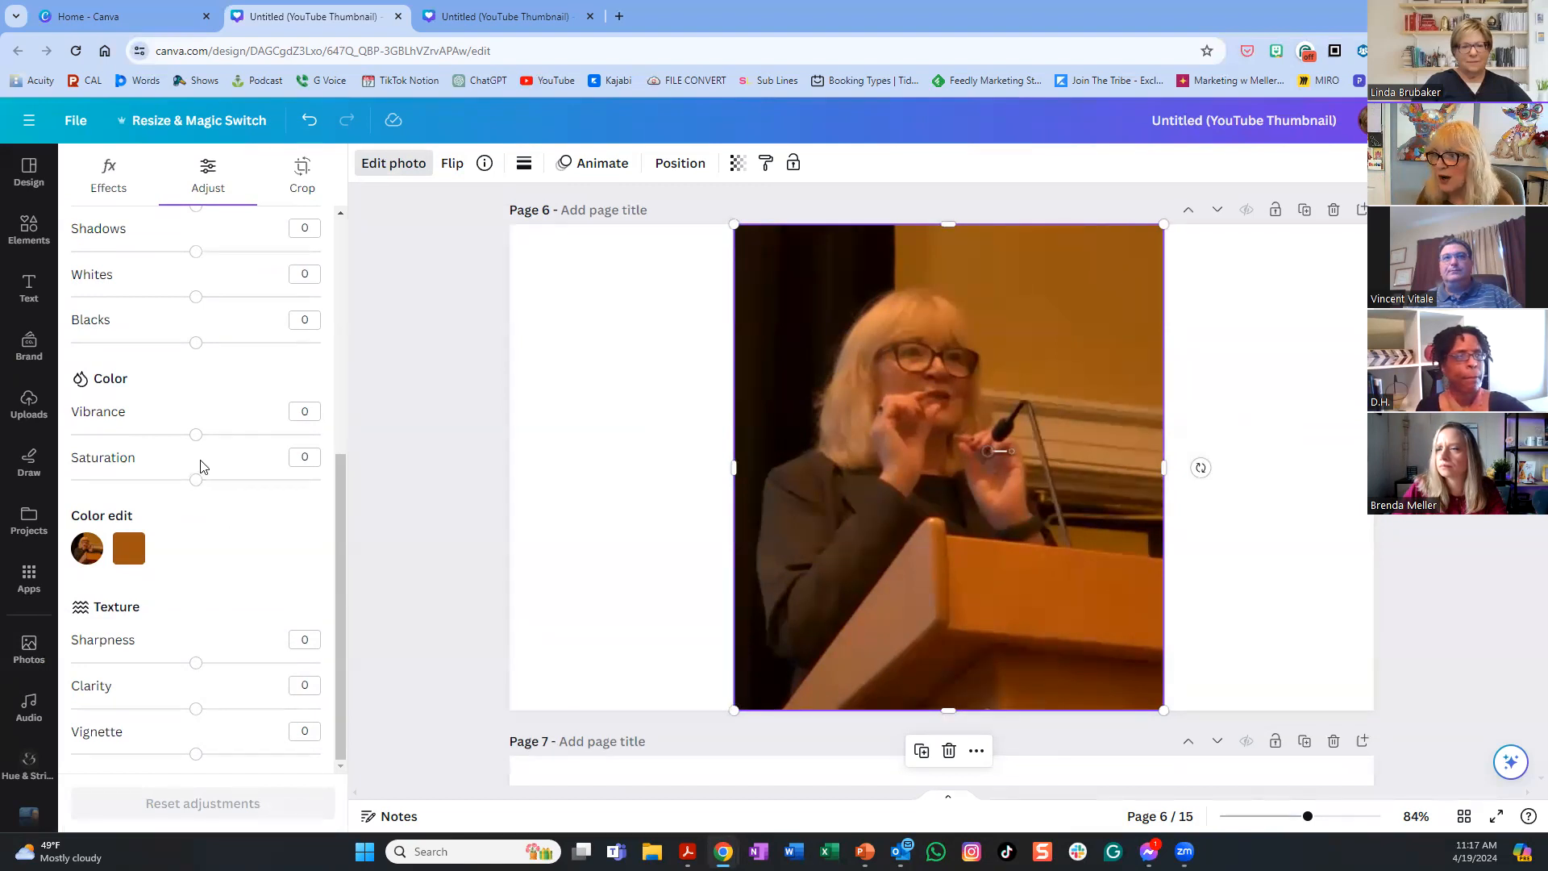
mouse_move(196, 480)
mouse_down()
mouse_move(153, 481)
mouse_move(167, 481)
mouse_up()
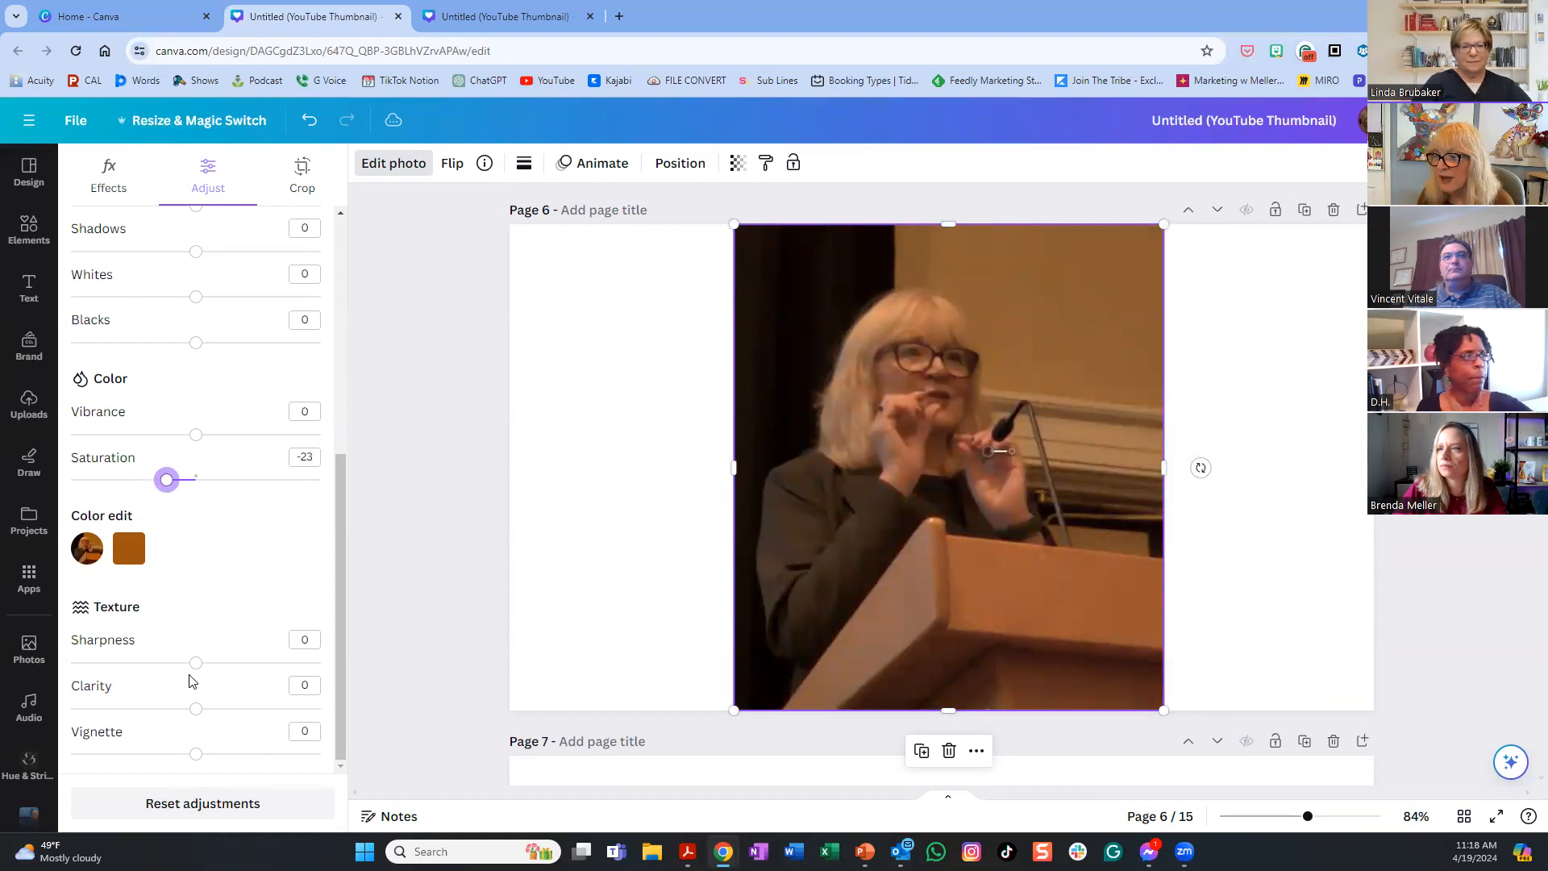
drag(194, 671, 246, 676)
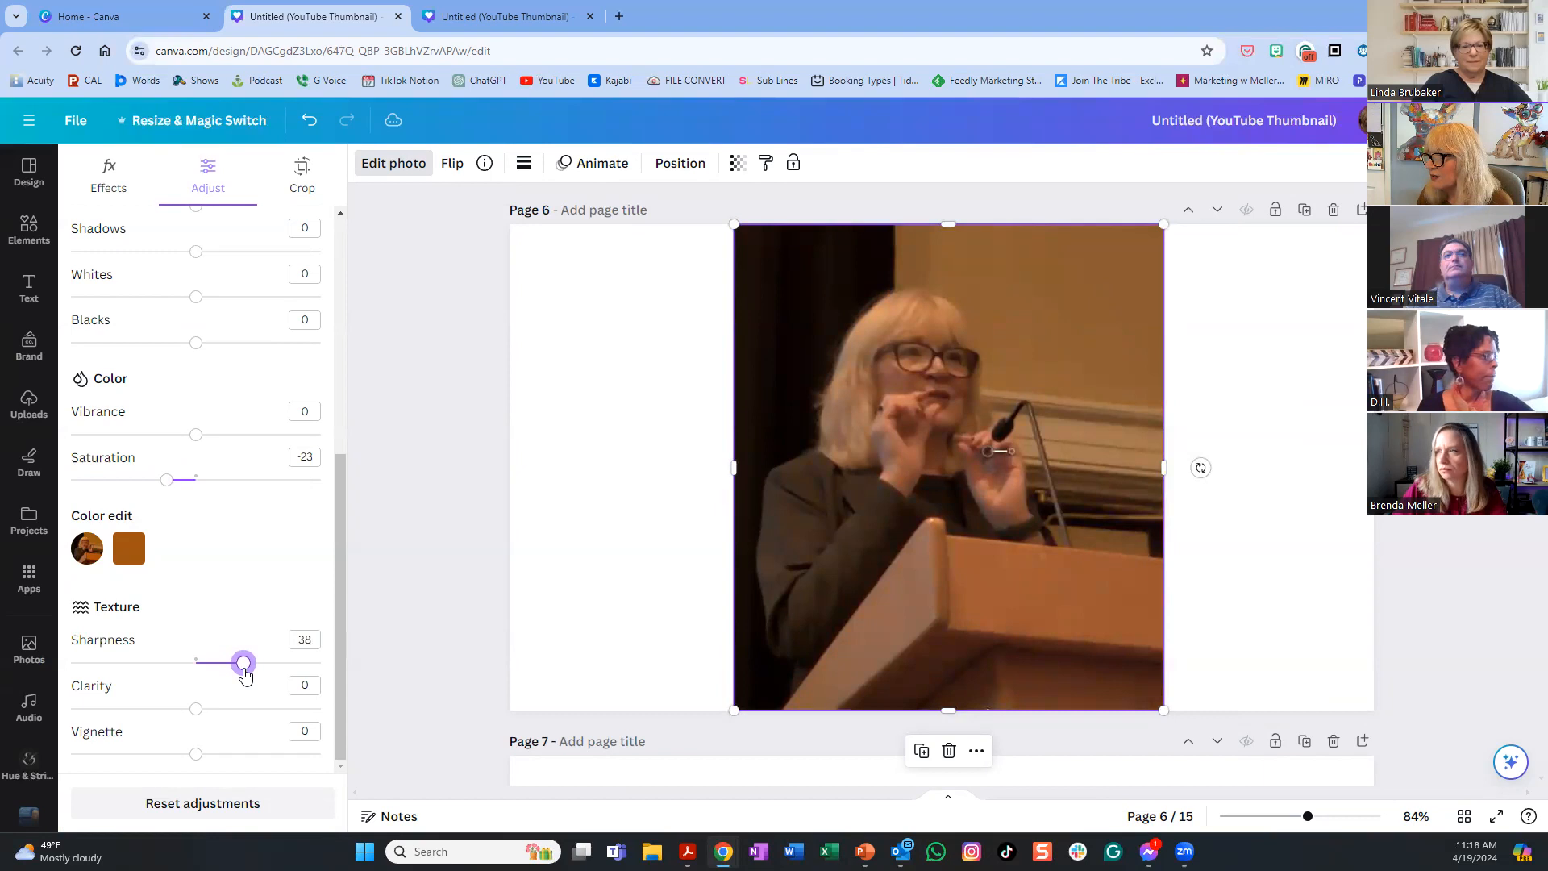
- Set the photo's brightness to 59 and tint to -48, then add a blank page 8
scroll(240, 371, up, 3)
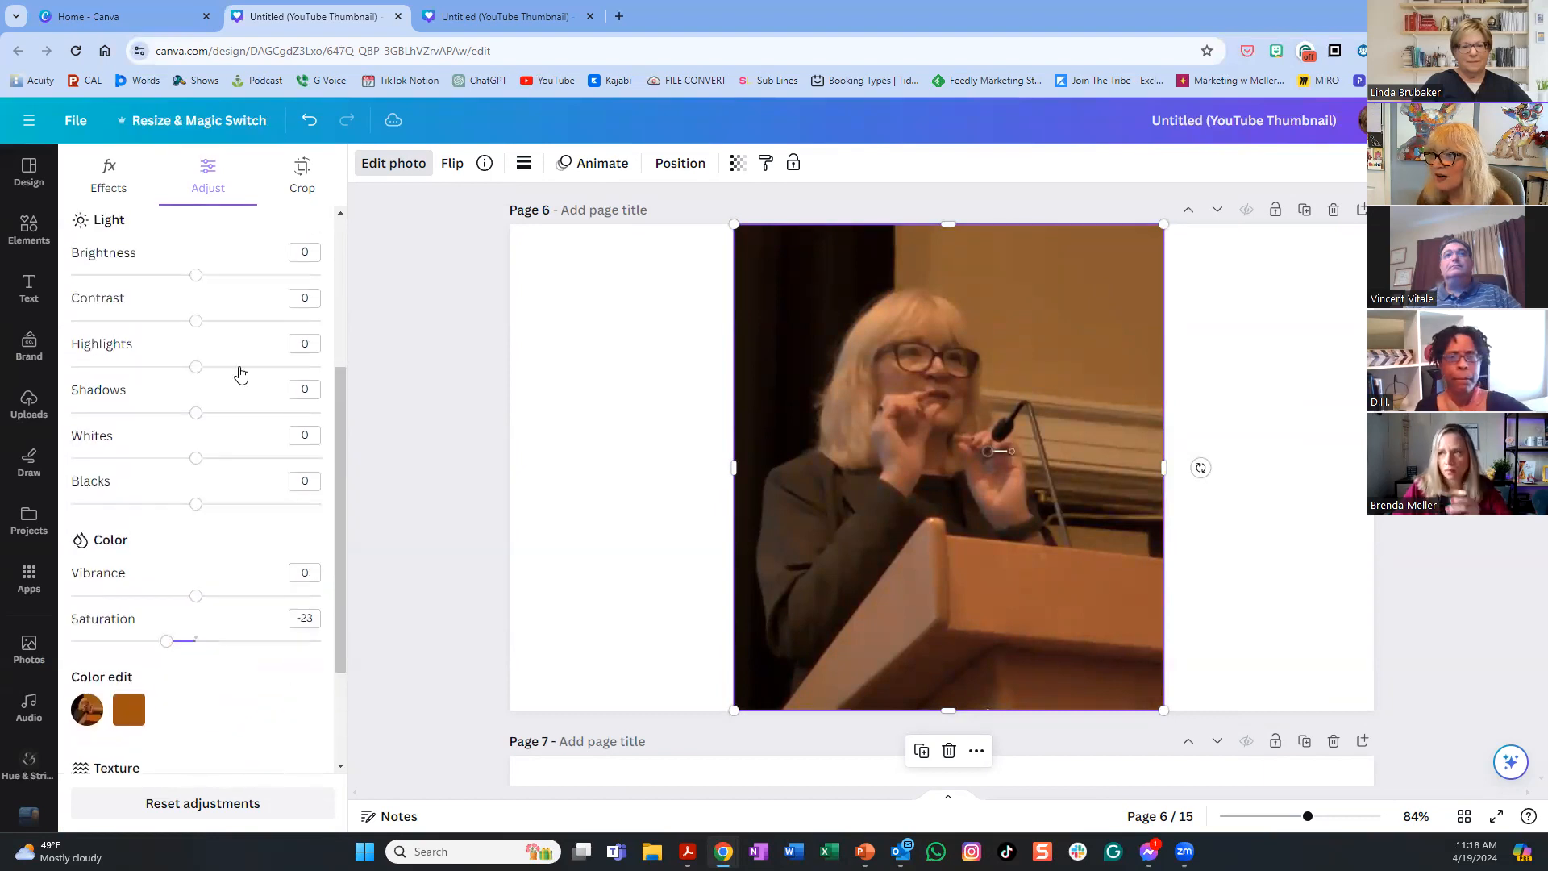
scroll(239, 371, up, 3)
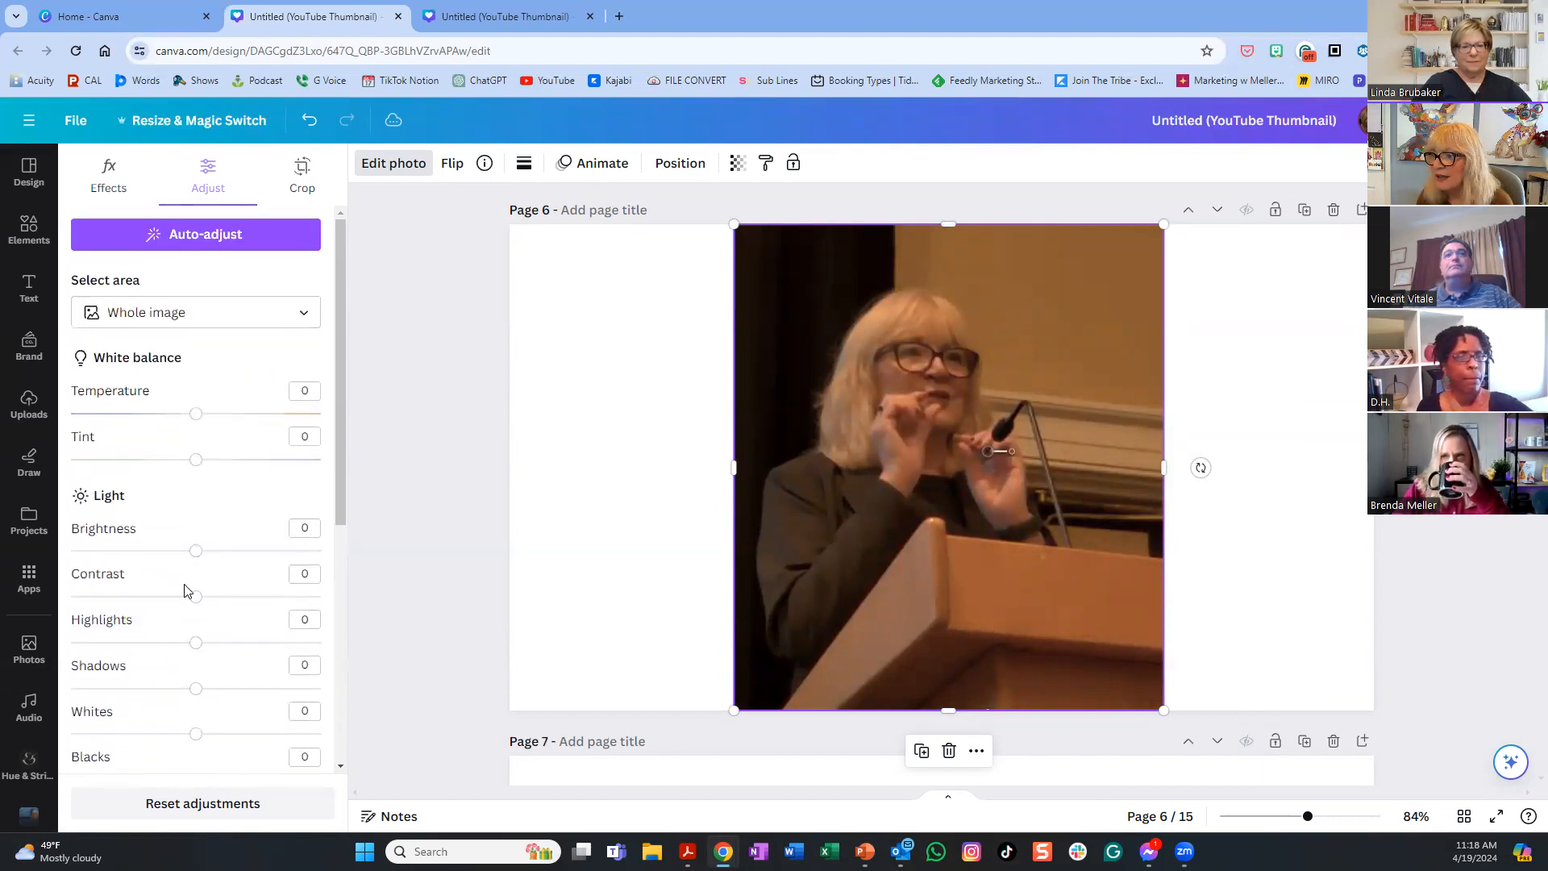
drag(199, 555, 271, 570)
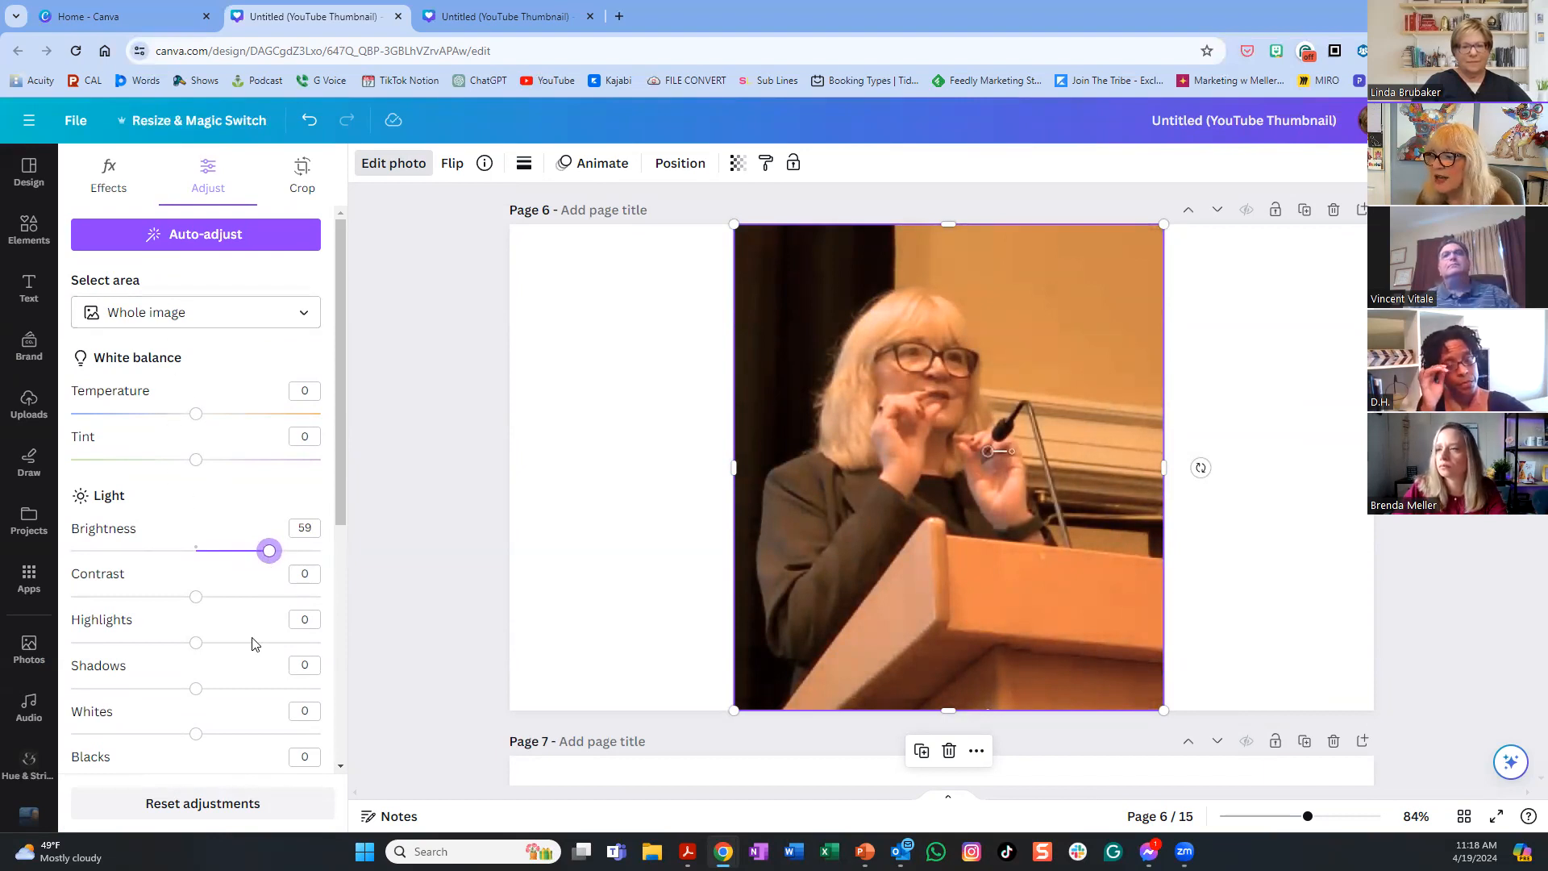
scroll(230, 657, down, 3)
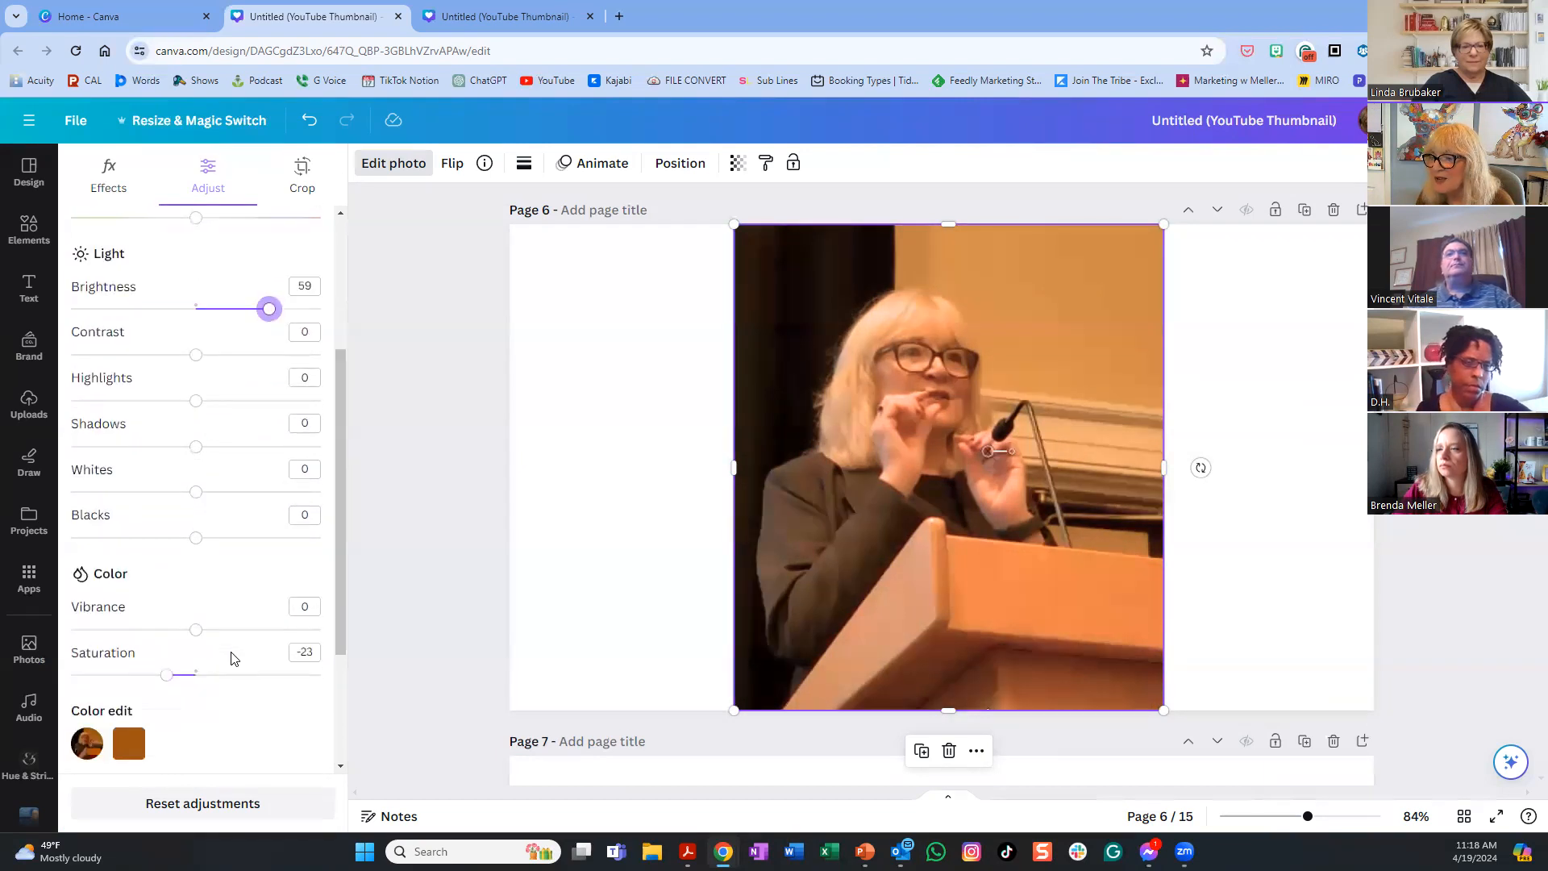
scroll(232, 659, up, 3)
drag(198, 463, 137, 462)
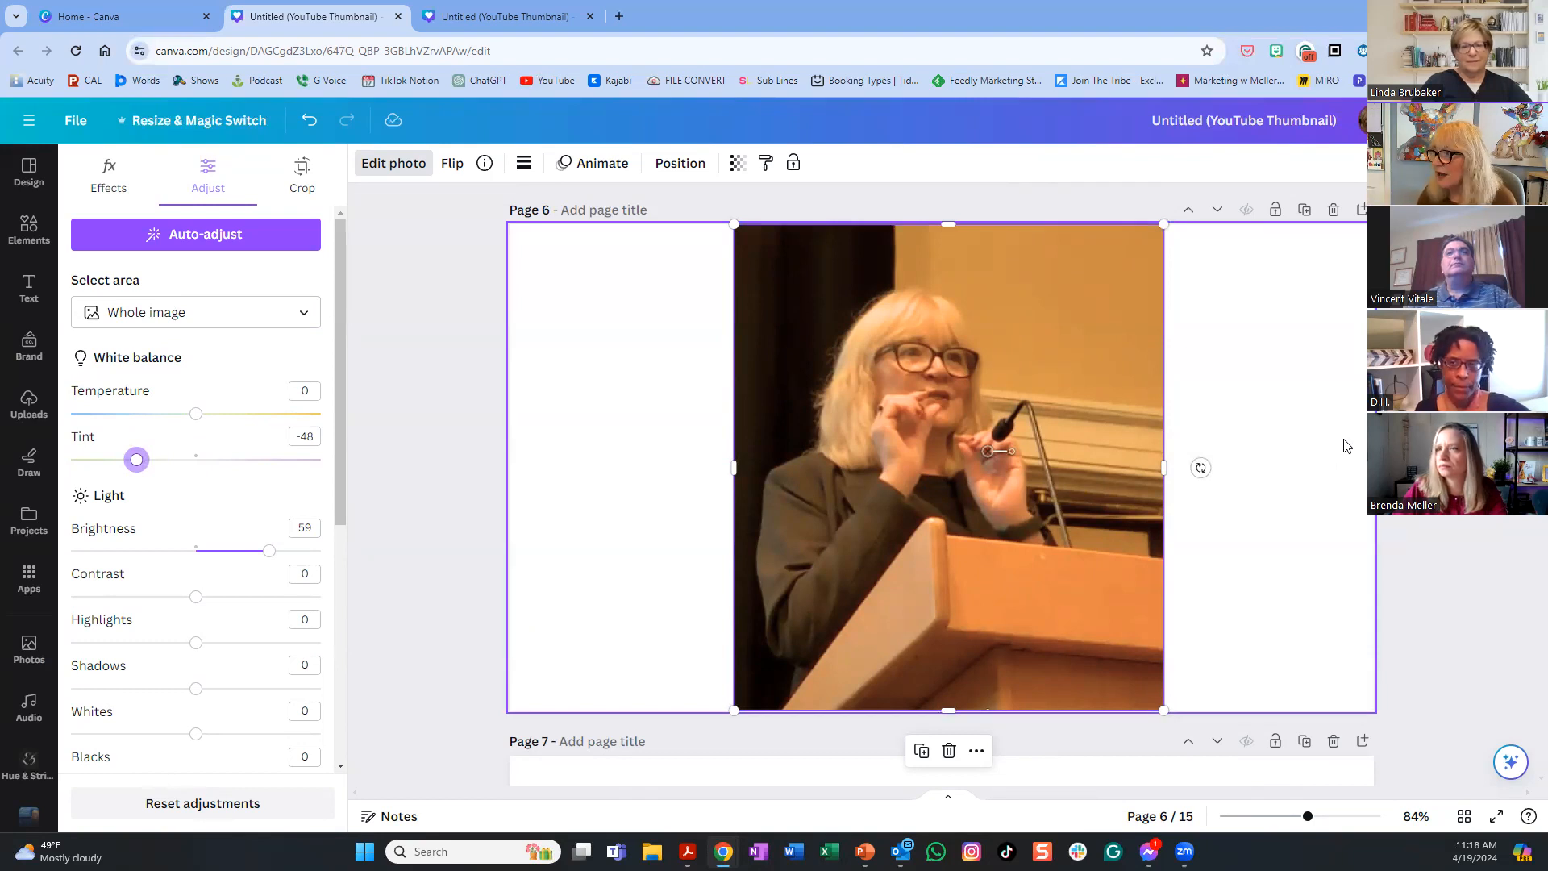
scroll(1269, 471, down, 5)
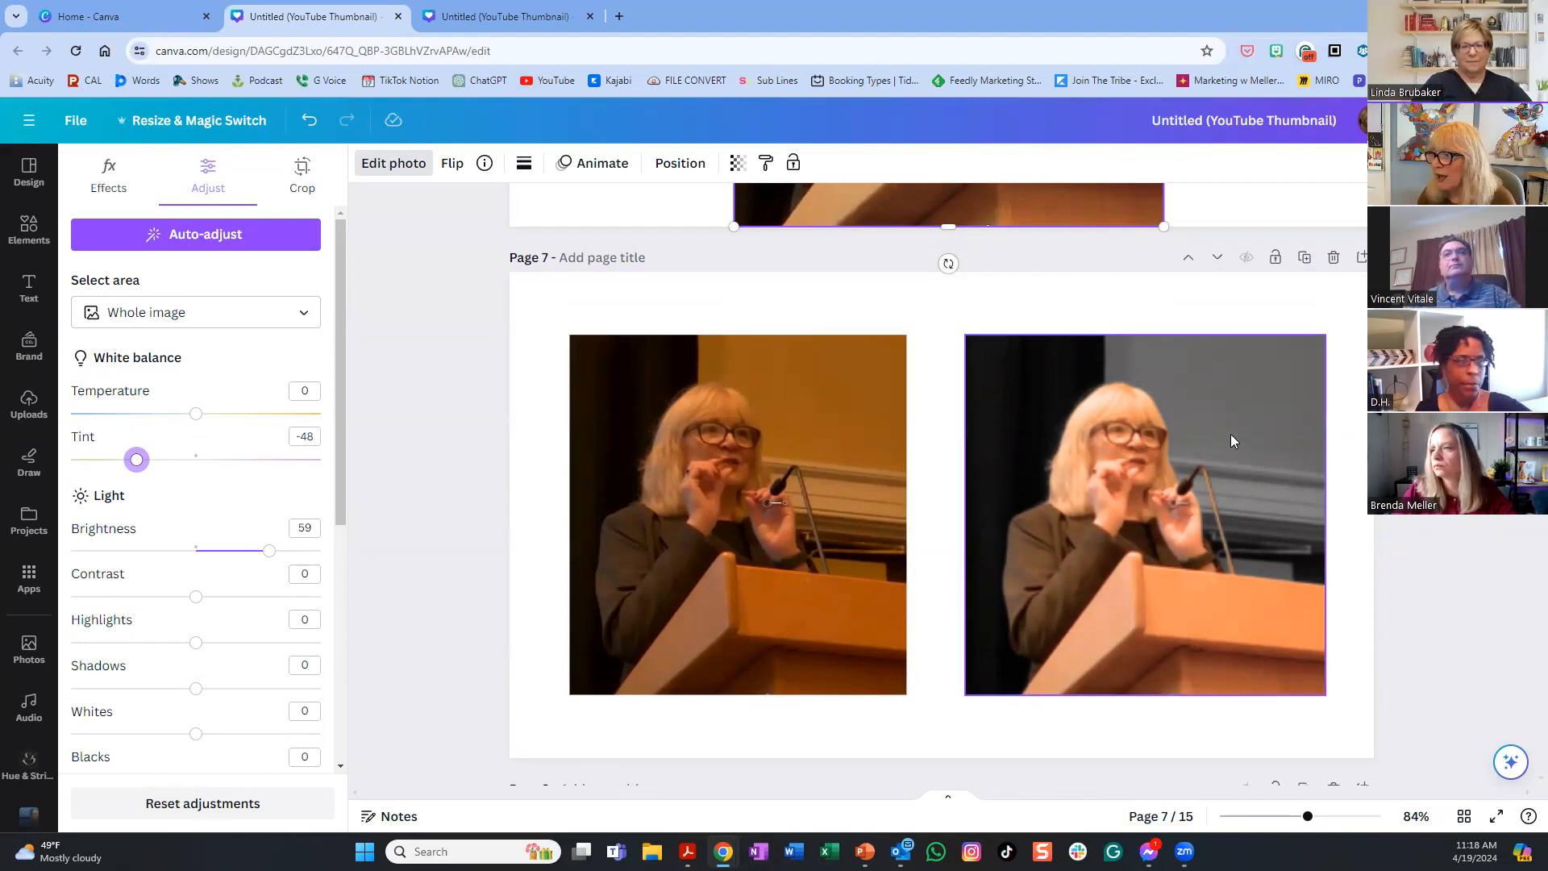
scroll(1273, 468, down, 2)
scroll(1269, 471, up, 2)
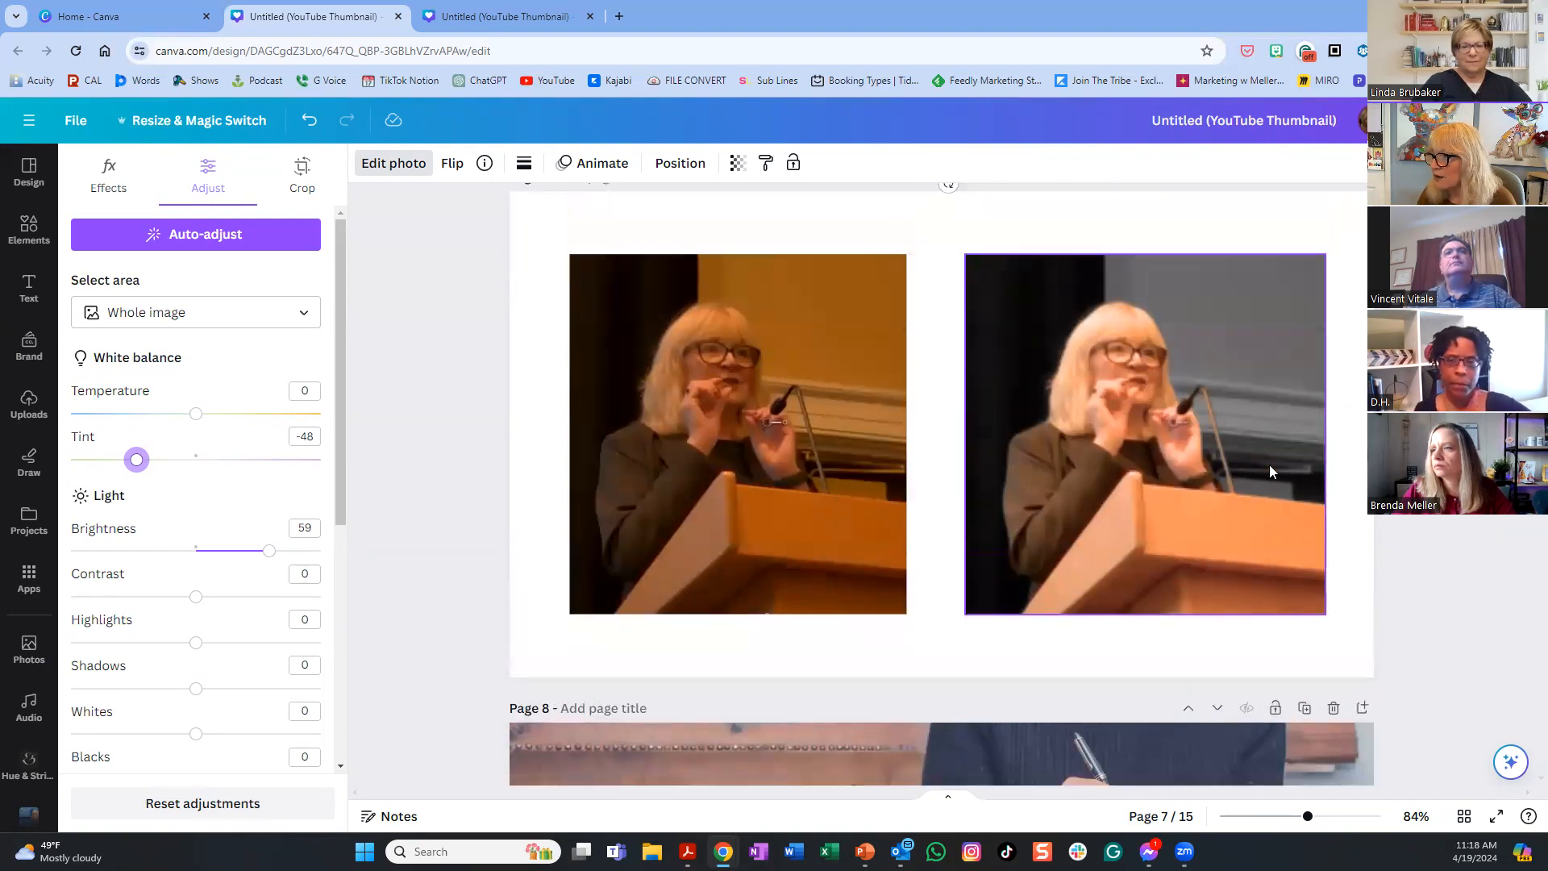
click(1362, 257)
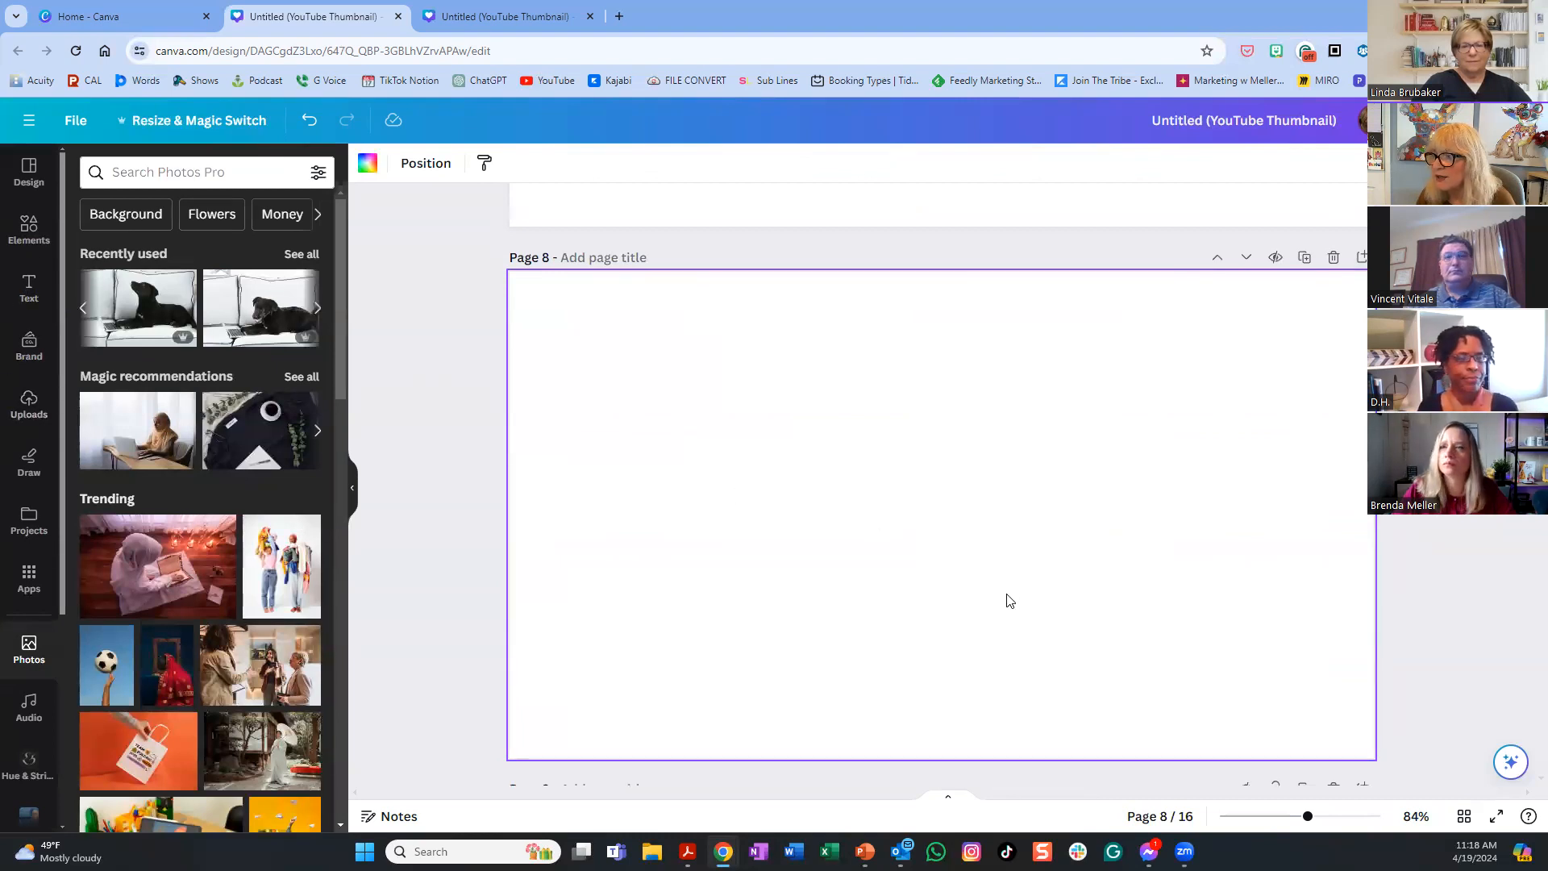
scroll(1047, 605, up, 7)
scroll(1047, 607, up, 5)
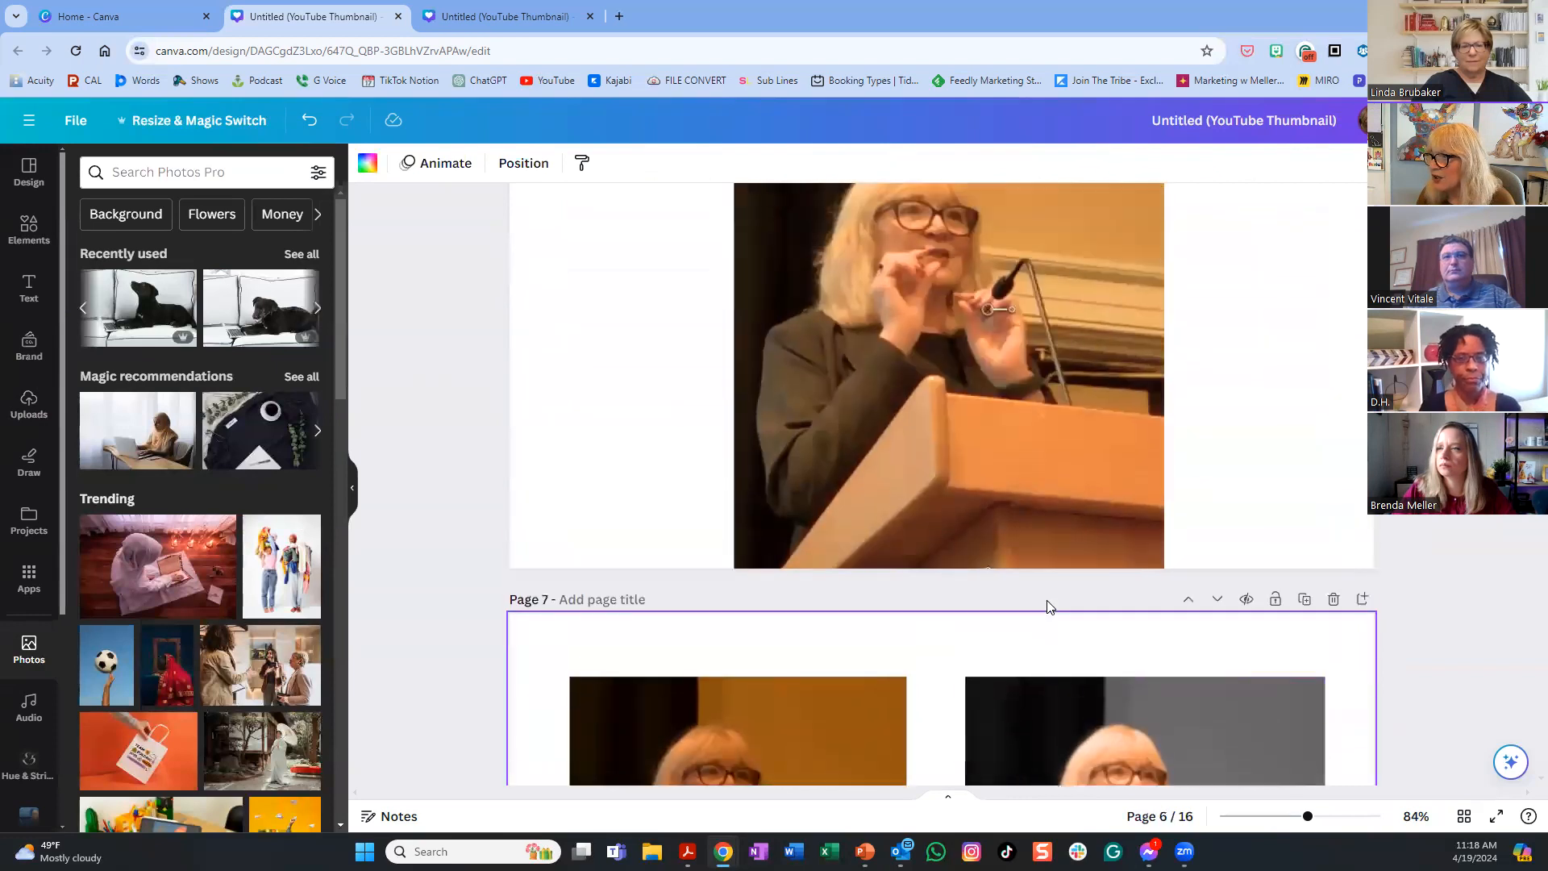
scroll(1046, 606, down, 3)
scroll(1047, 600, down, 2)
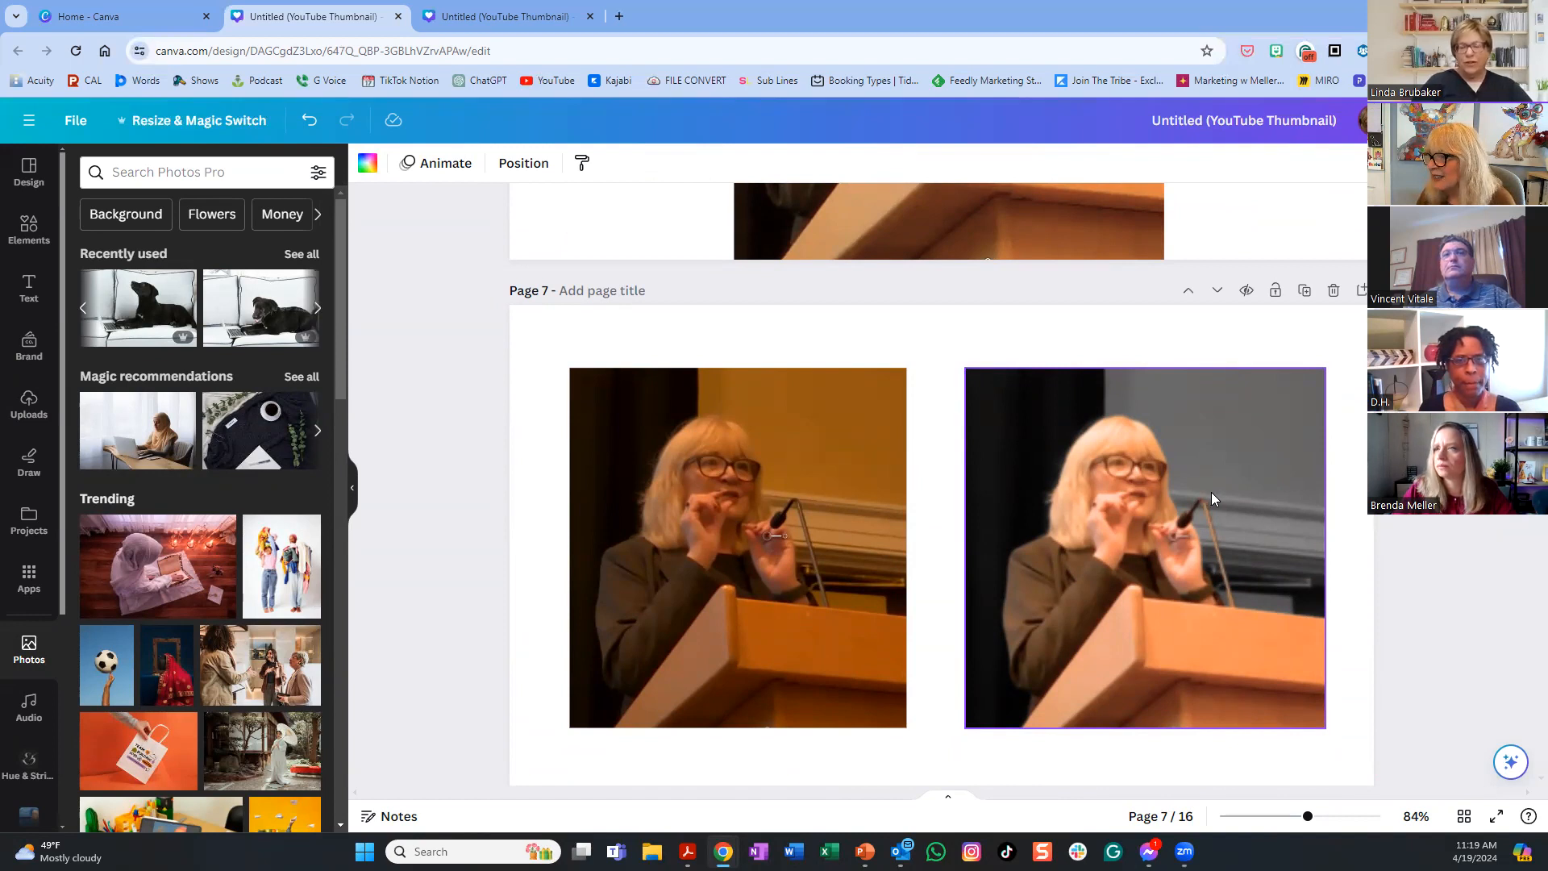
scroll(1211, 494, up, 5)
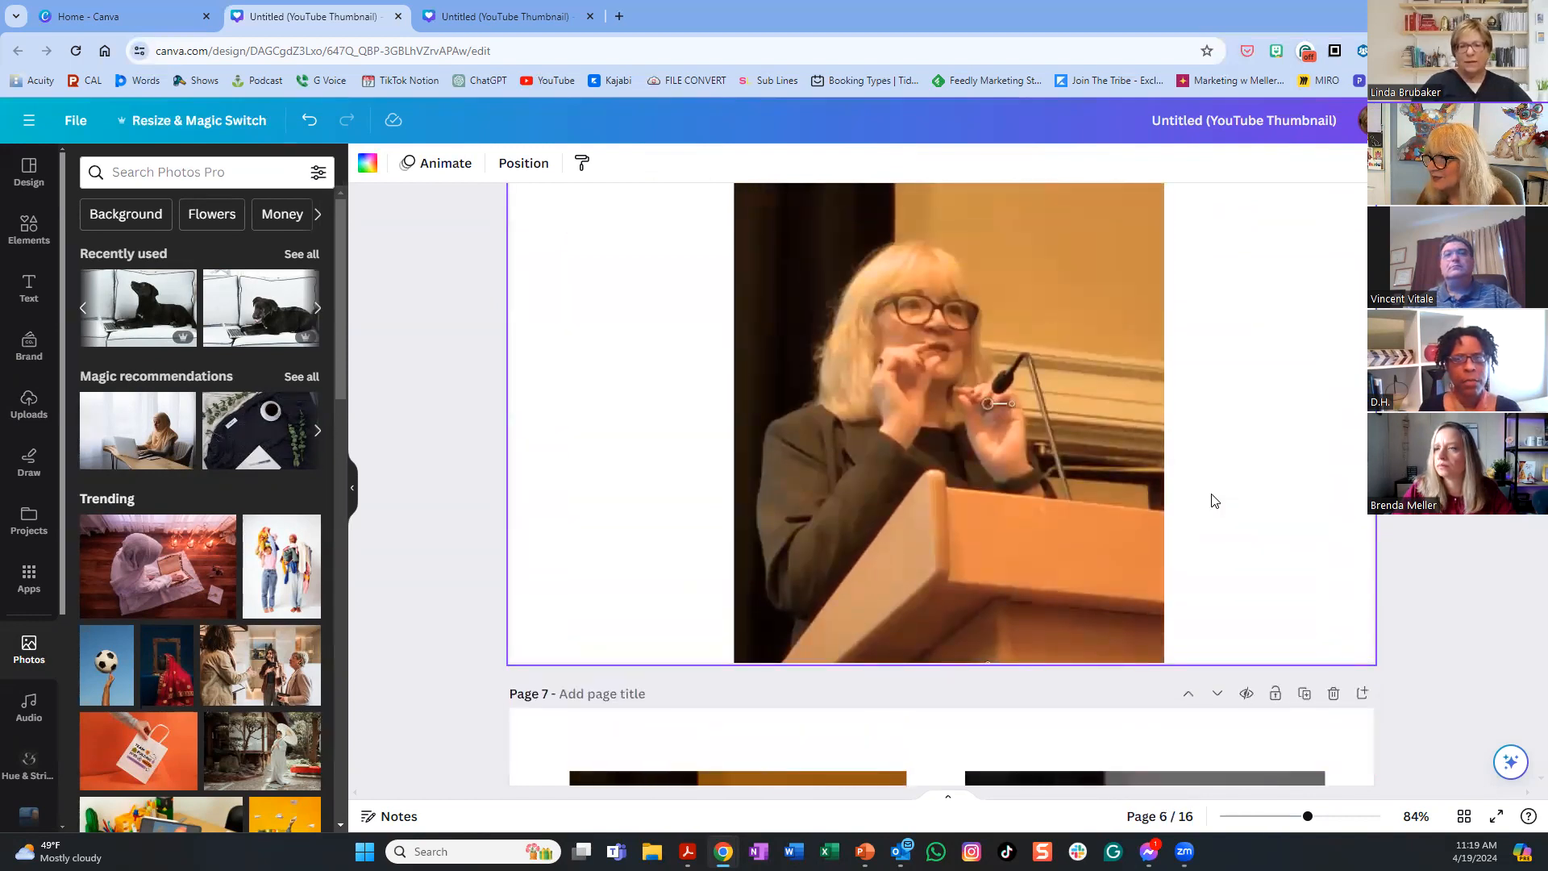
scroll(1214, 500, down, 6)
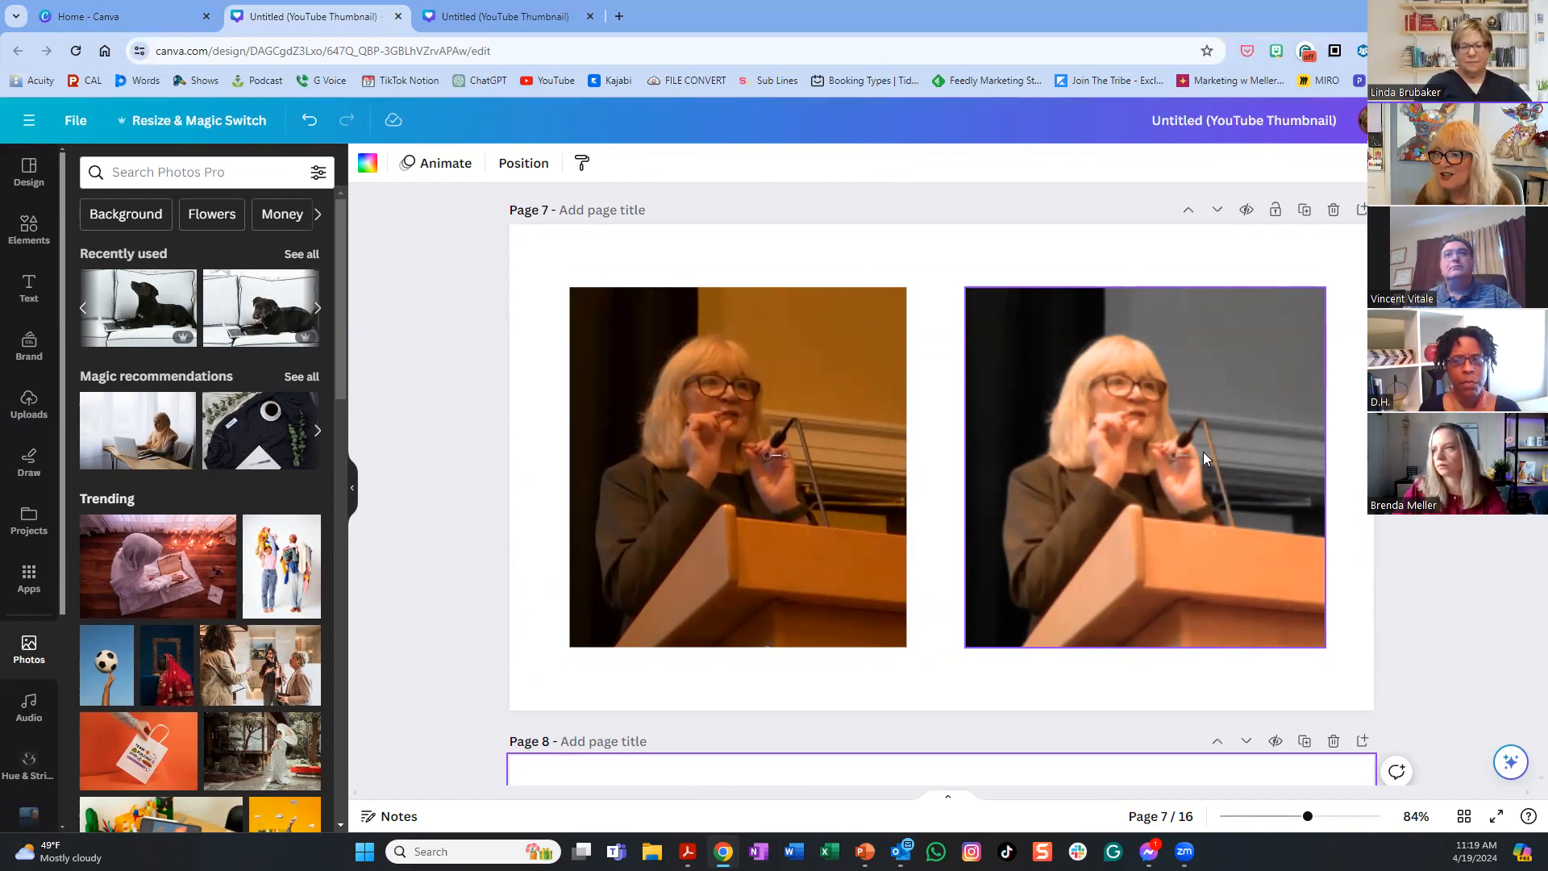
scroll(983, 793, down, 4)
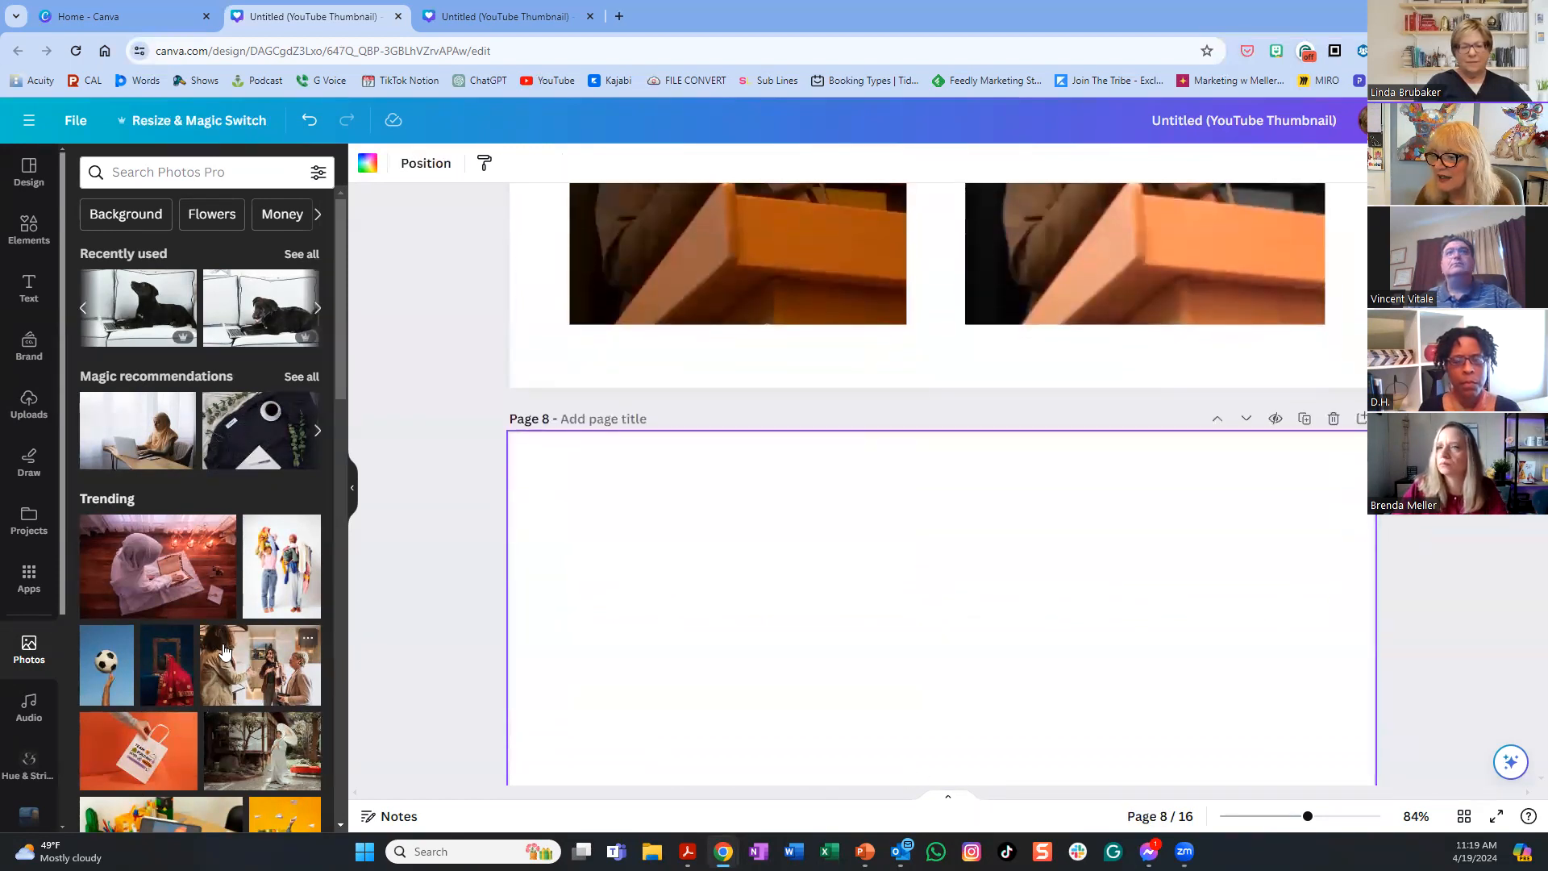
scroll(224, 653, down, 4)
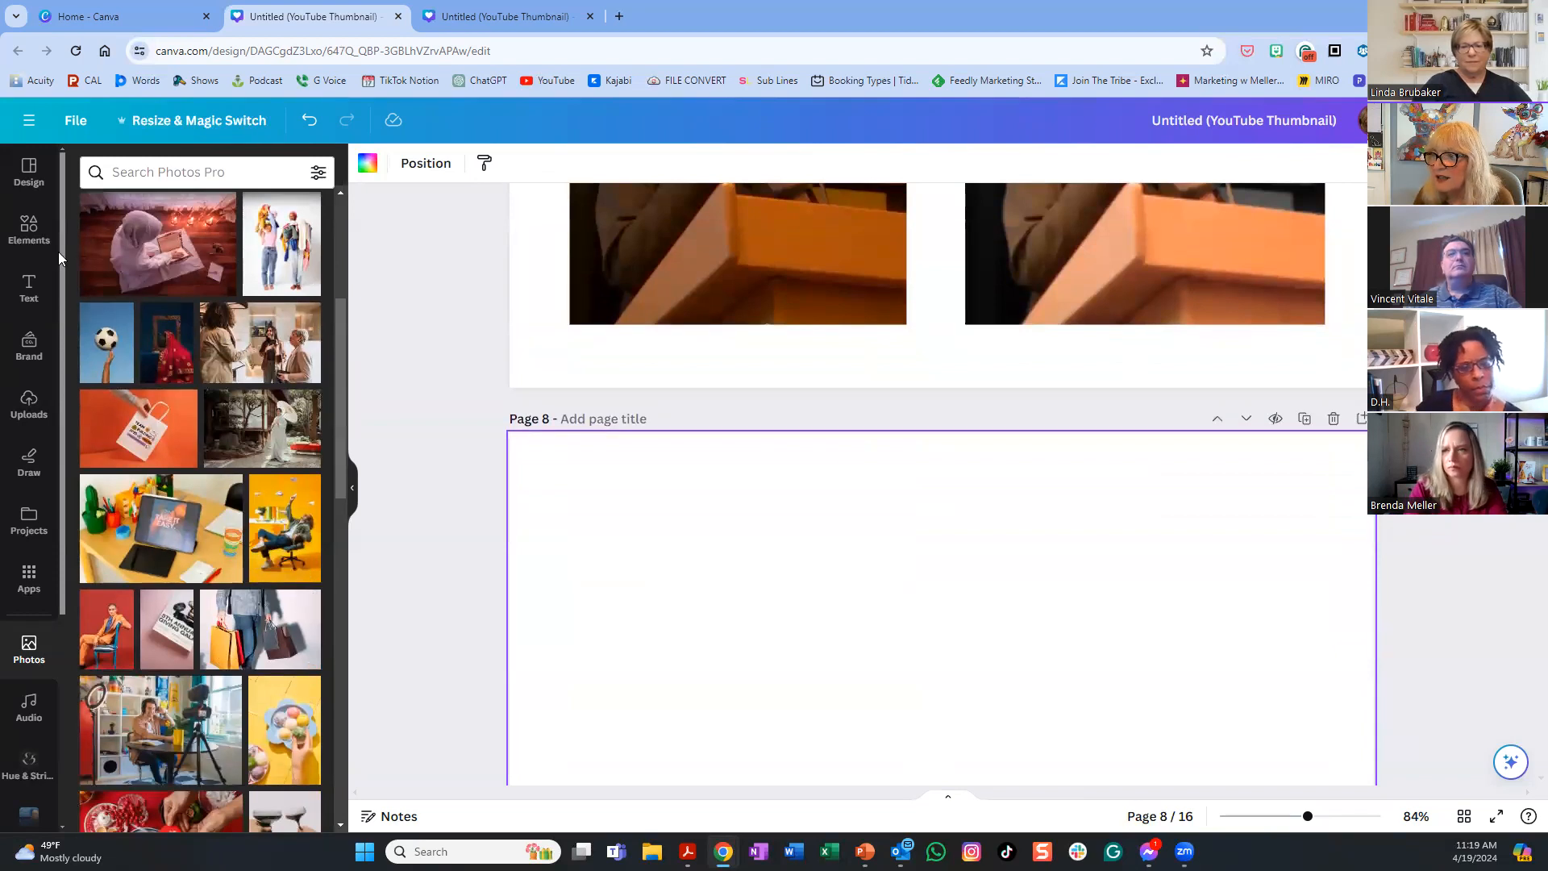
- Place the uploaded podium collage onto page 8
click(21, 401)
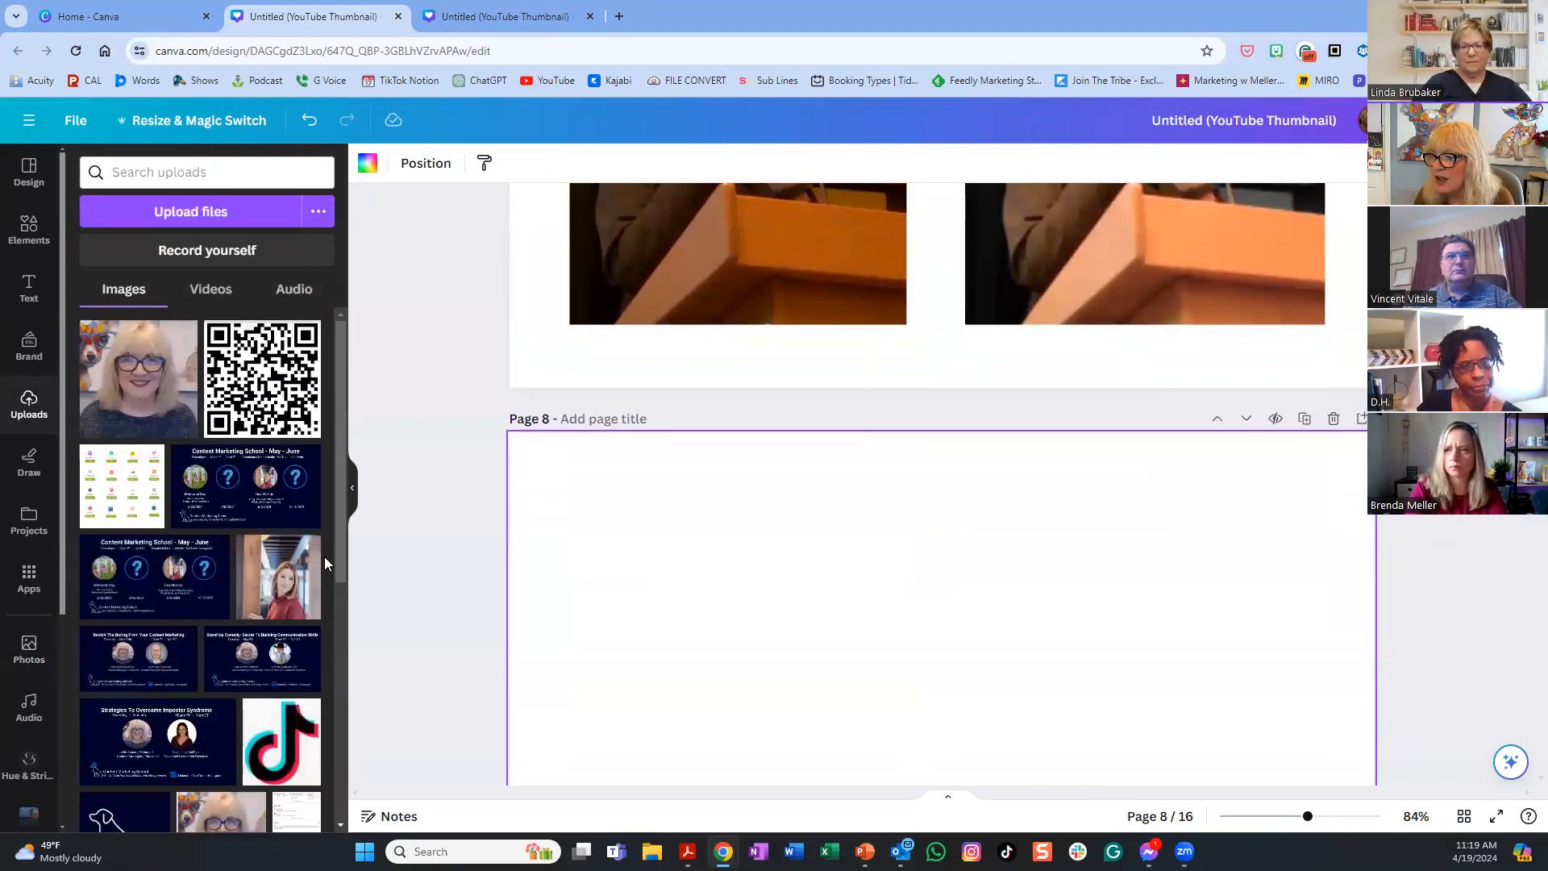
scroll(292, 565, down, 5)
scroll(292, 565, down, 5)
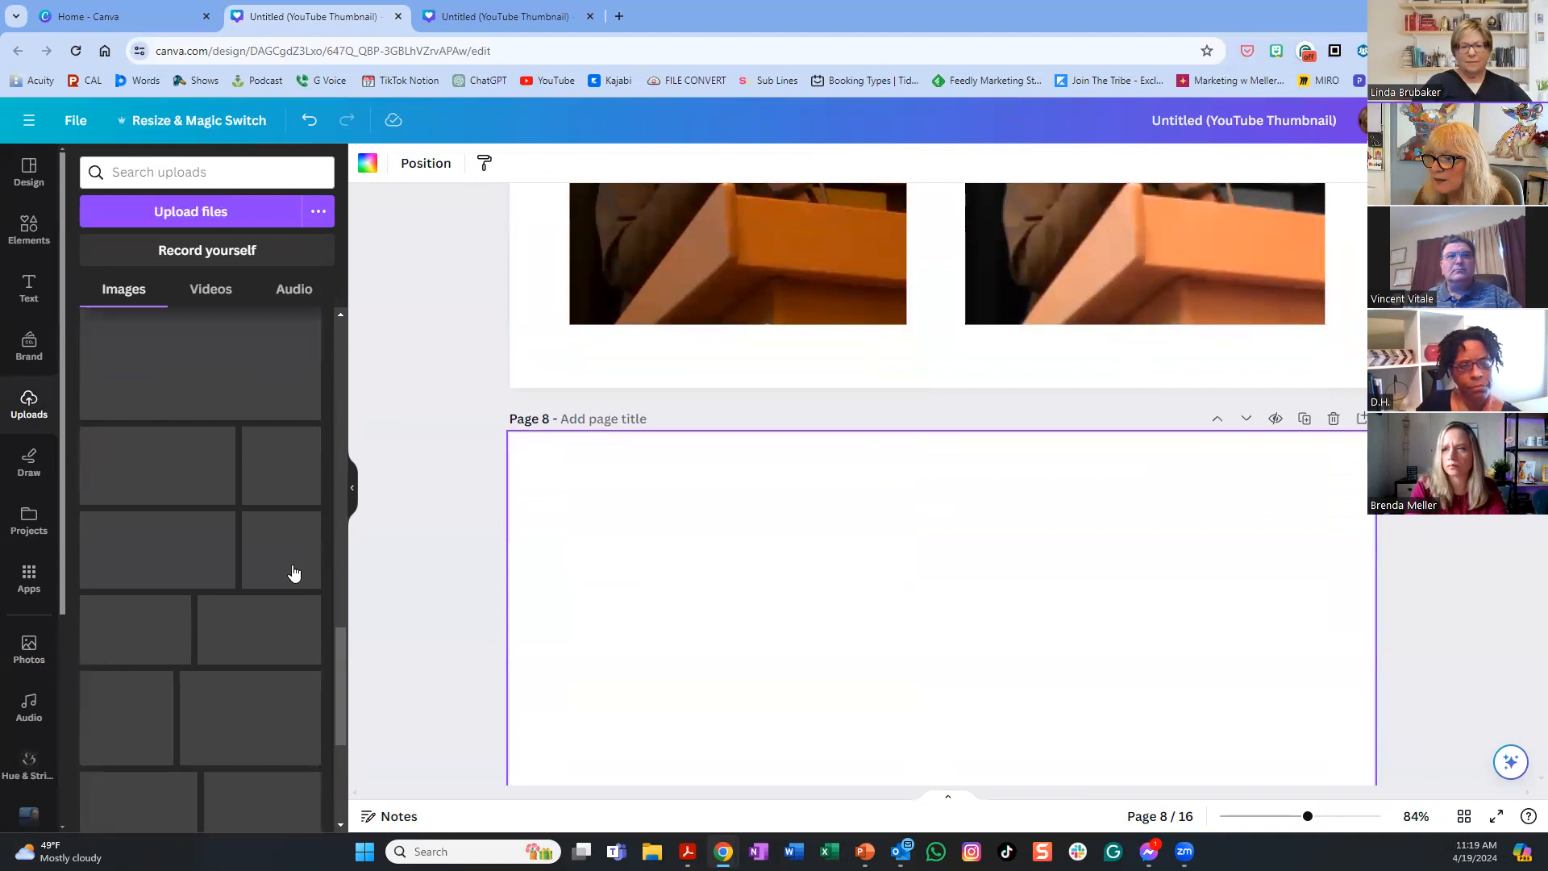
scroll(294, 573, down, 5)
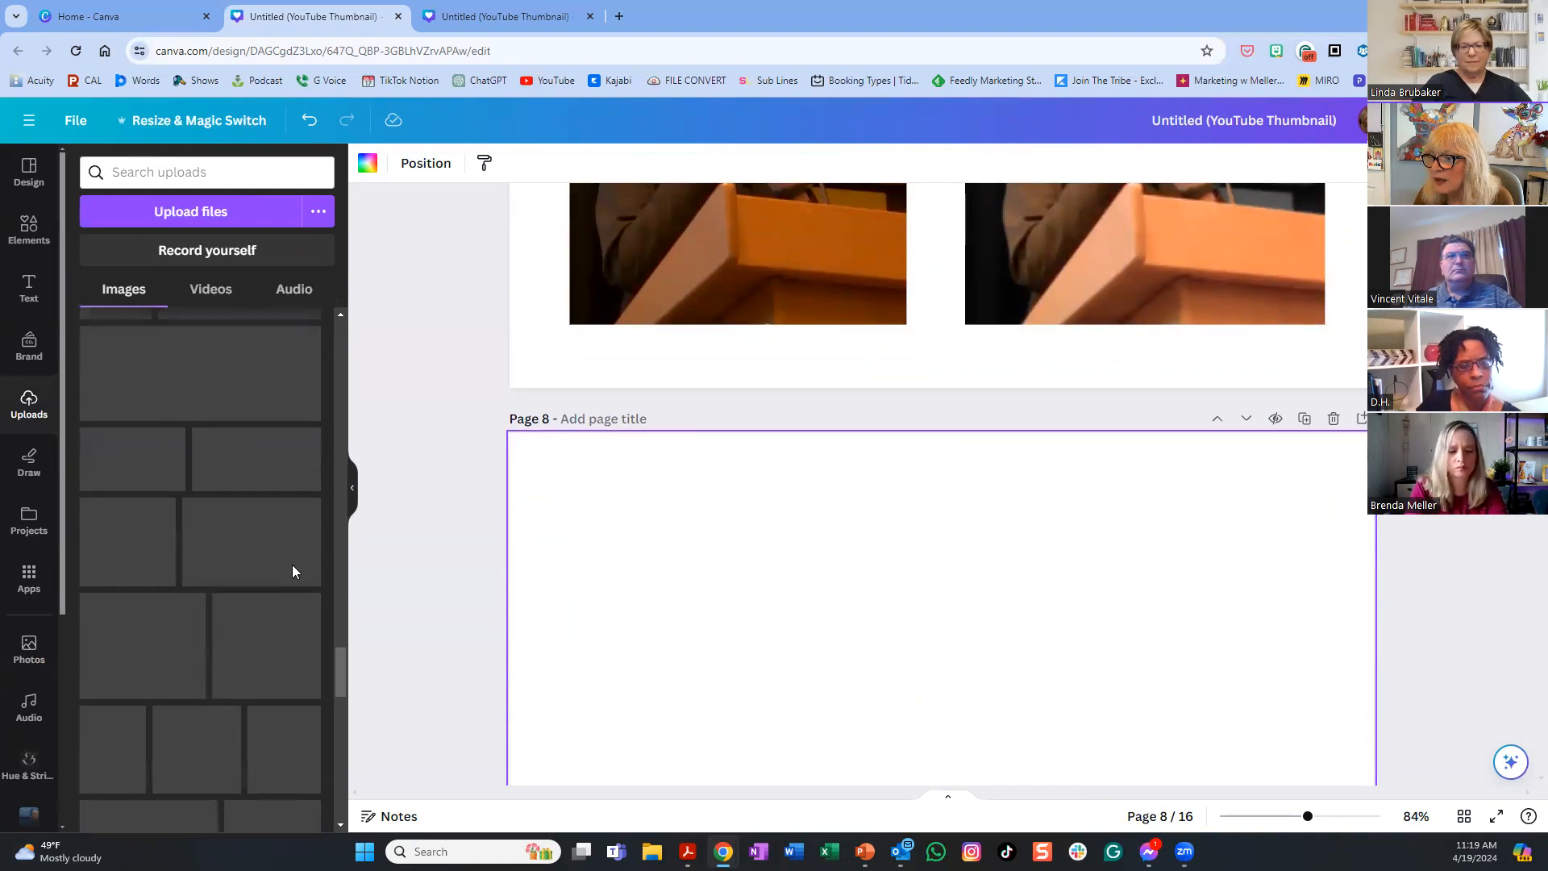
scroll(293, 573, down, 1)
scroll(293, 573, up, 3)
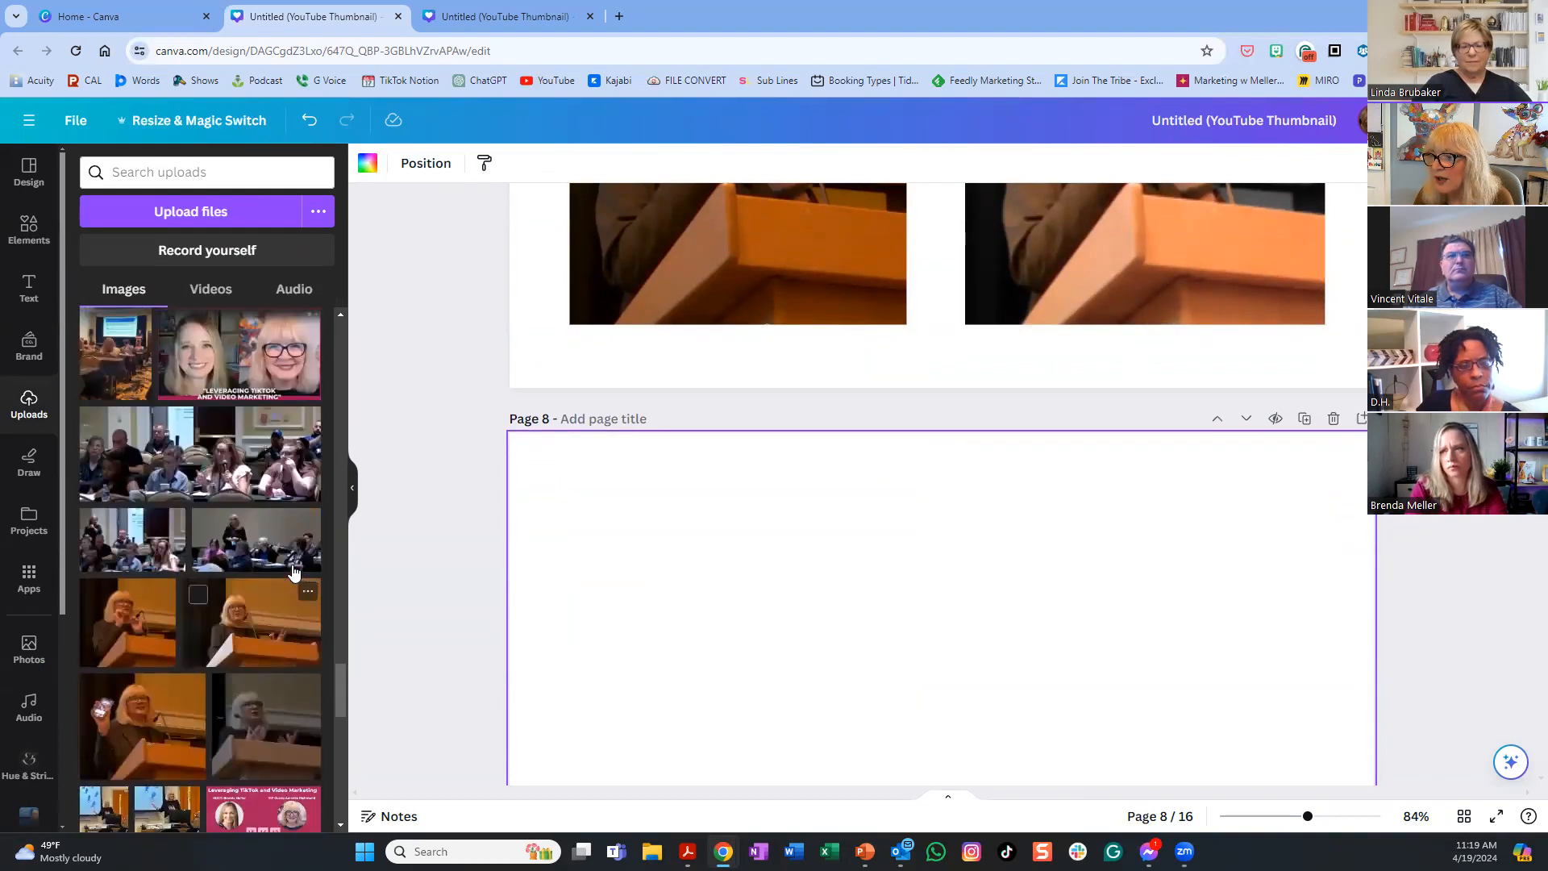
scroll(294, 573, up, 5)
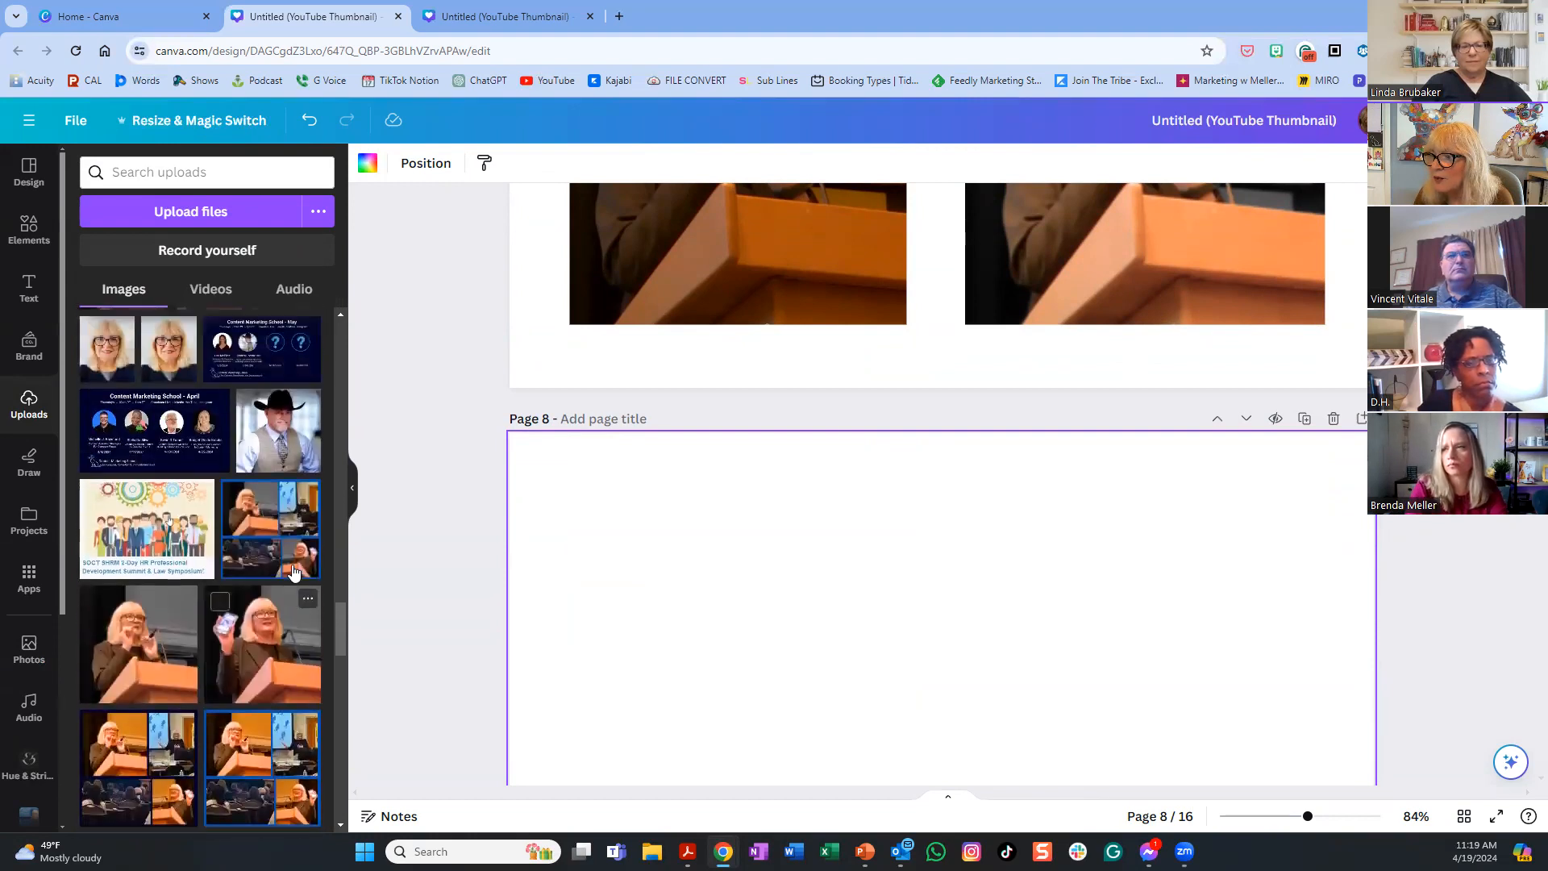
scroll(293, 572, up, 1)
scroll(293, 572, down, 1)
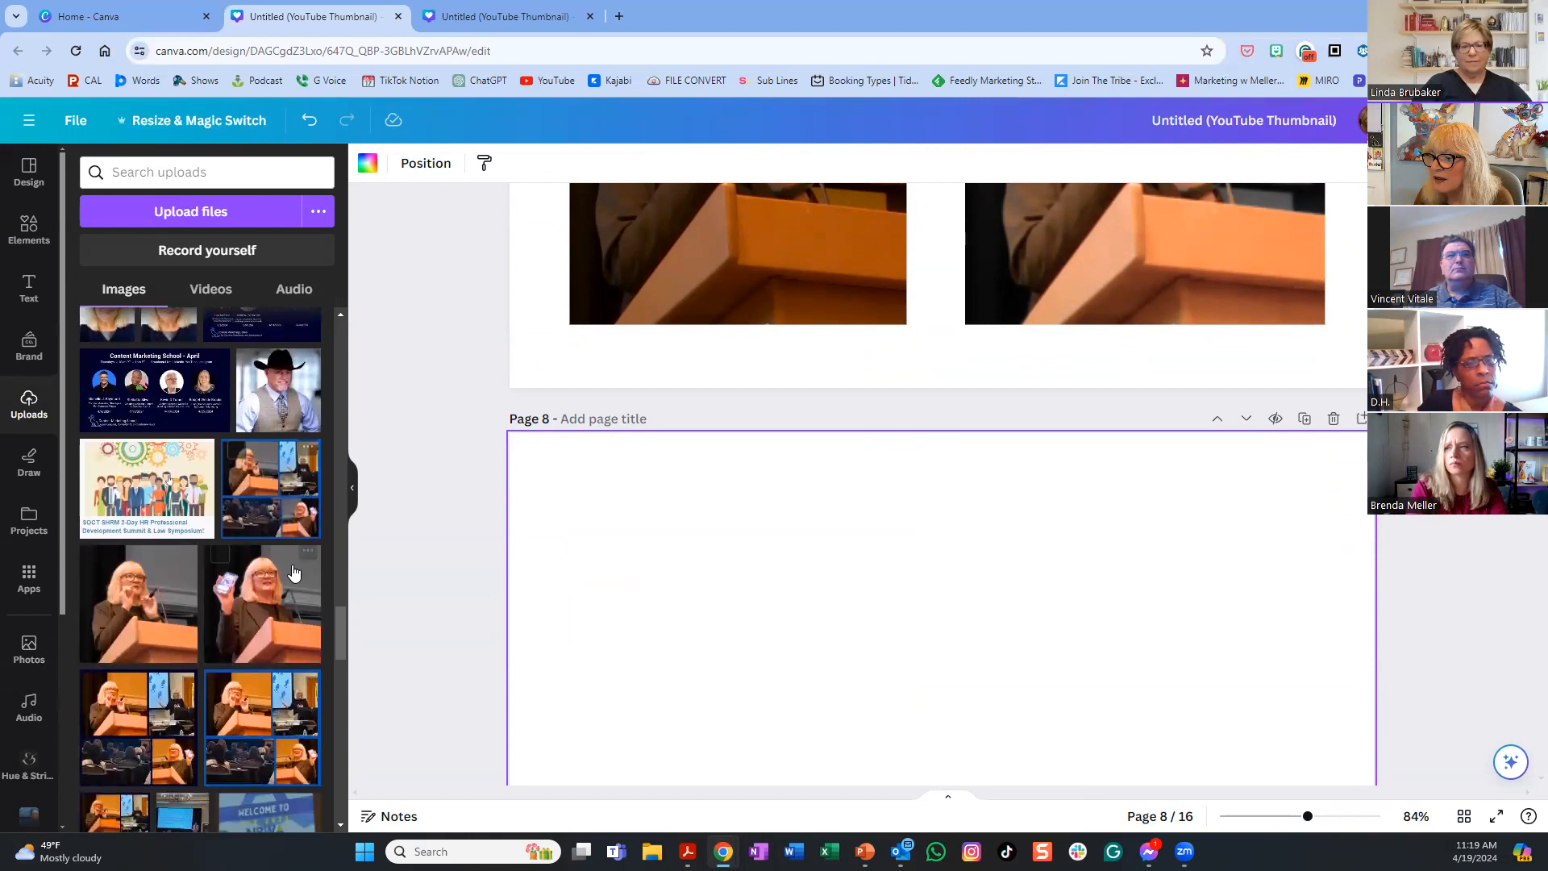
click(259, 710)
- Drag a second collage from Uploads onto page 8
scroll(225, 720, down, 2)
scroll(224, 720, down, 2)
scroll(224, 720, down, 1)
drag(129, 517, 796, 639)
- Delete the extra right-hand collage and select the remaining one
scroll(1439, 638, down, 2)
scroll(1439, 639, up, 2)
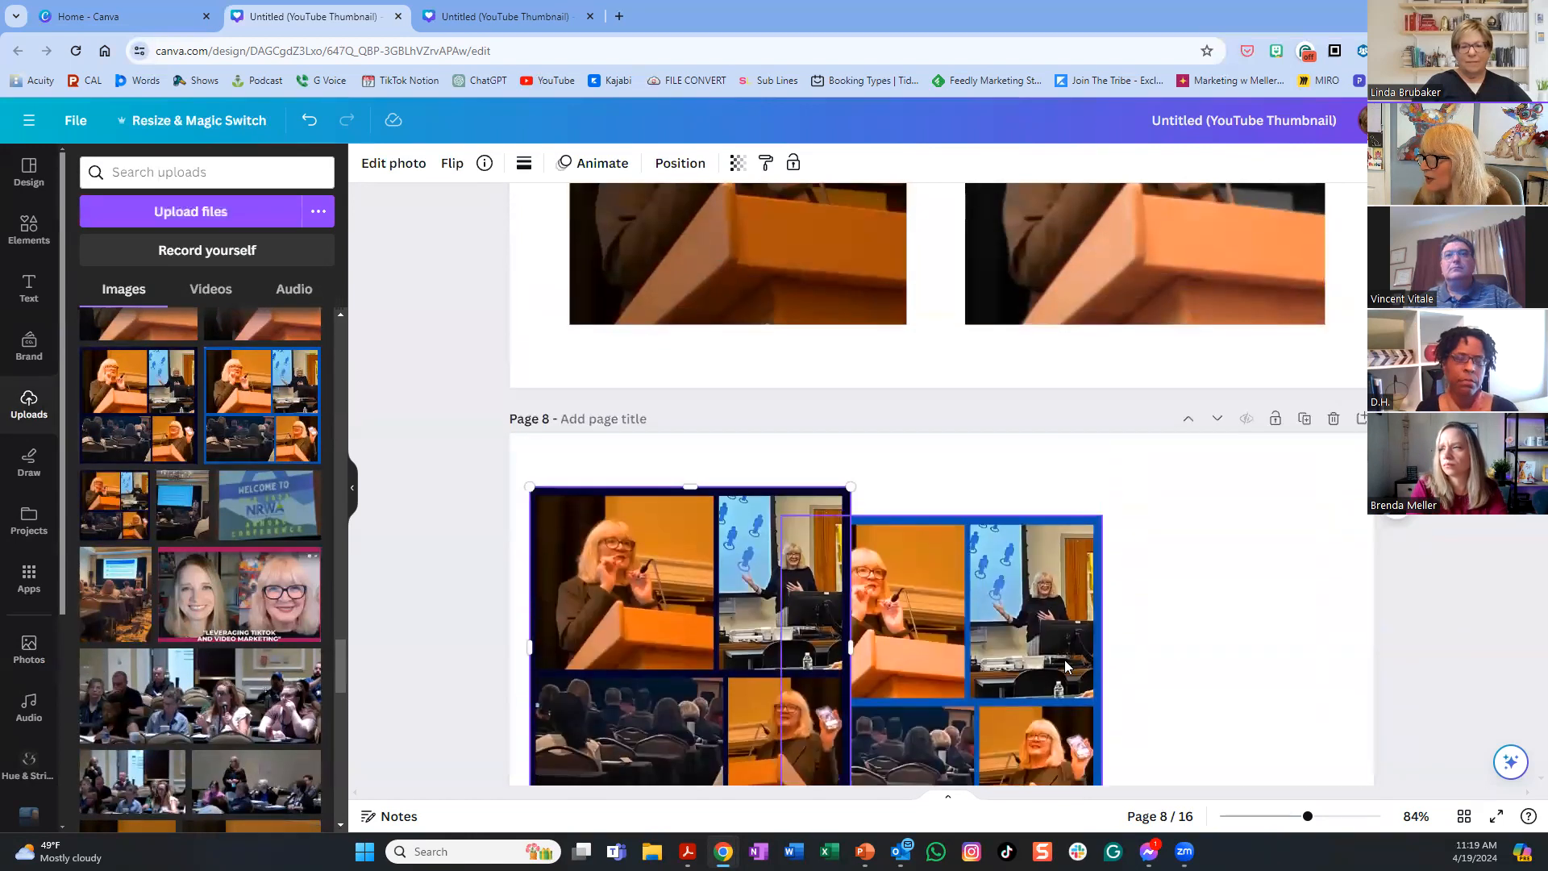
drag(1030, 670, 1210, 641)
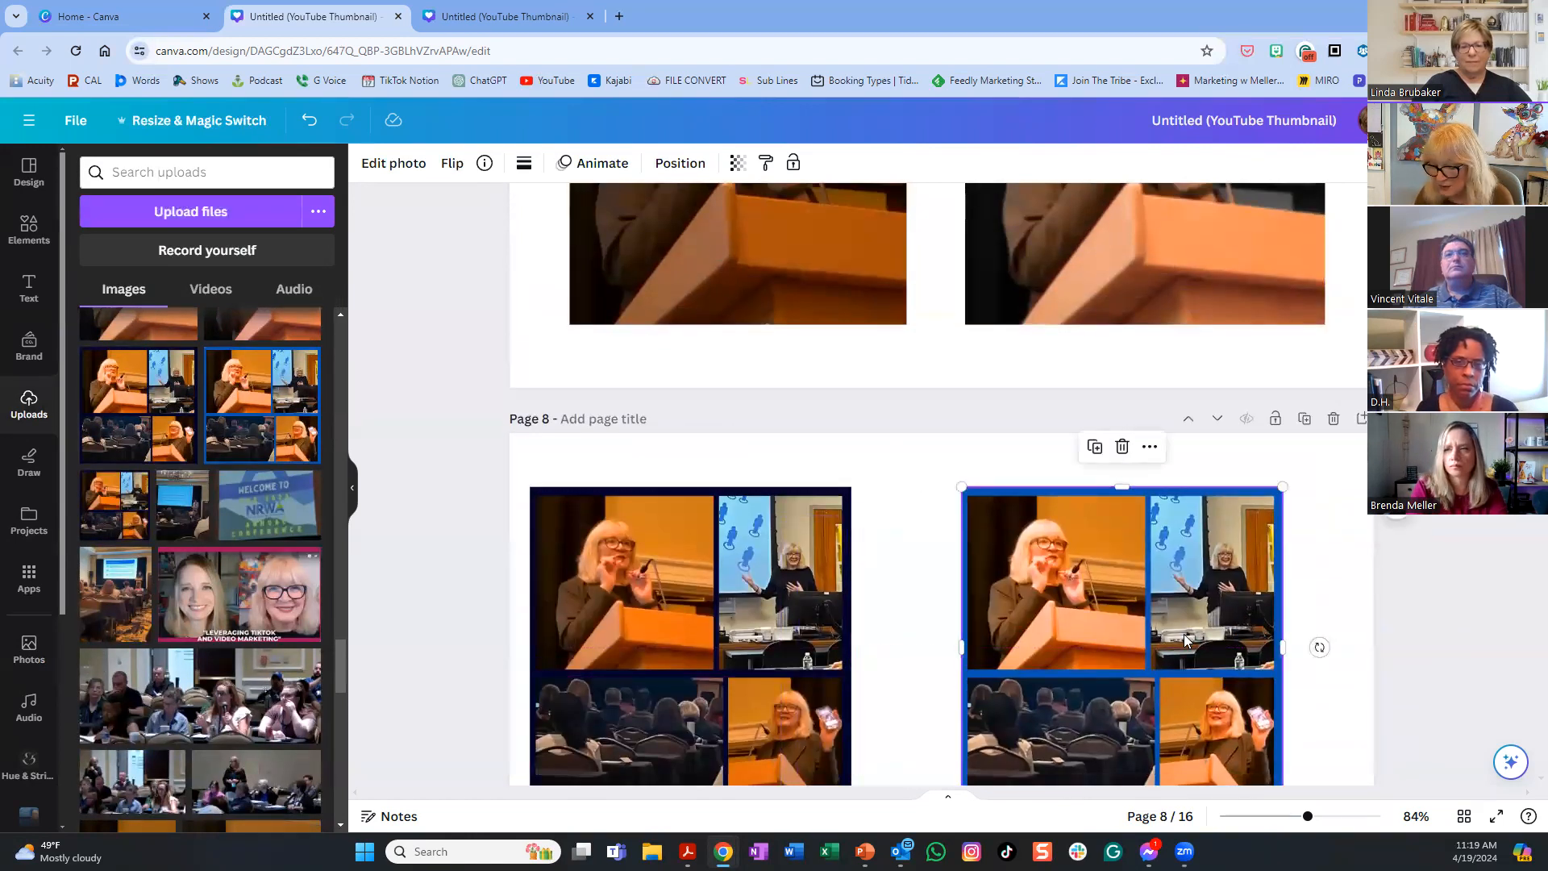
key(Delete)
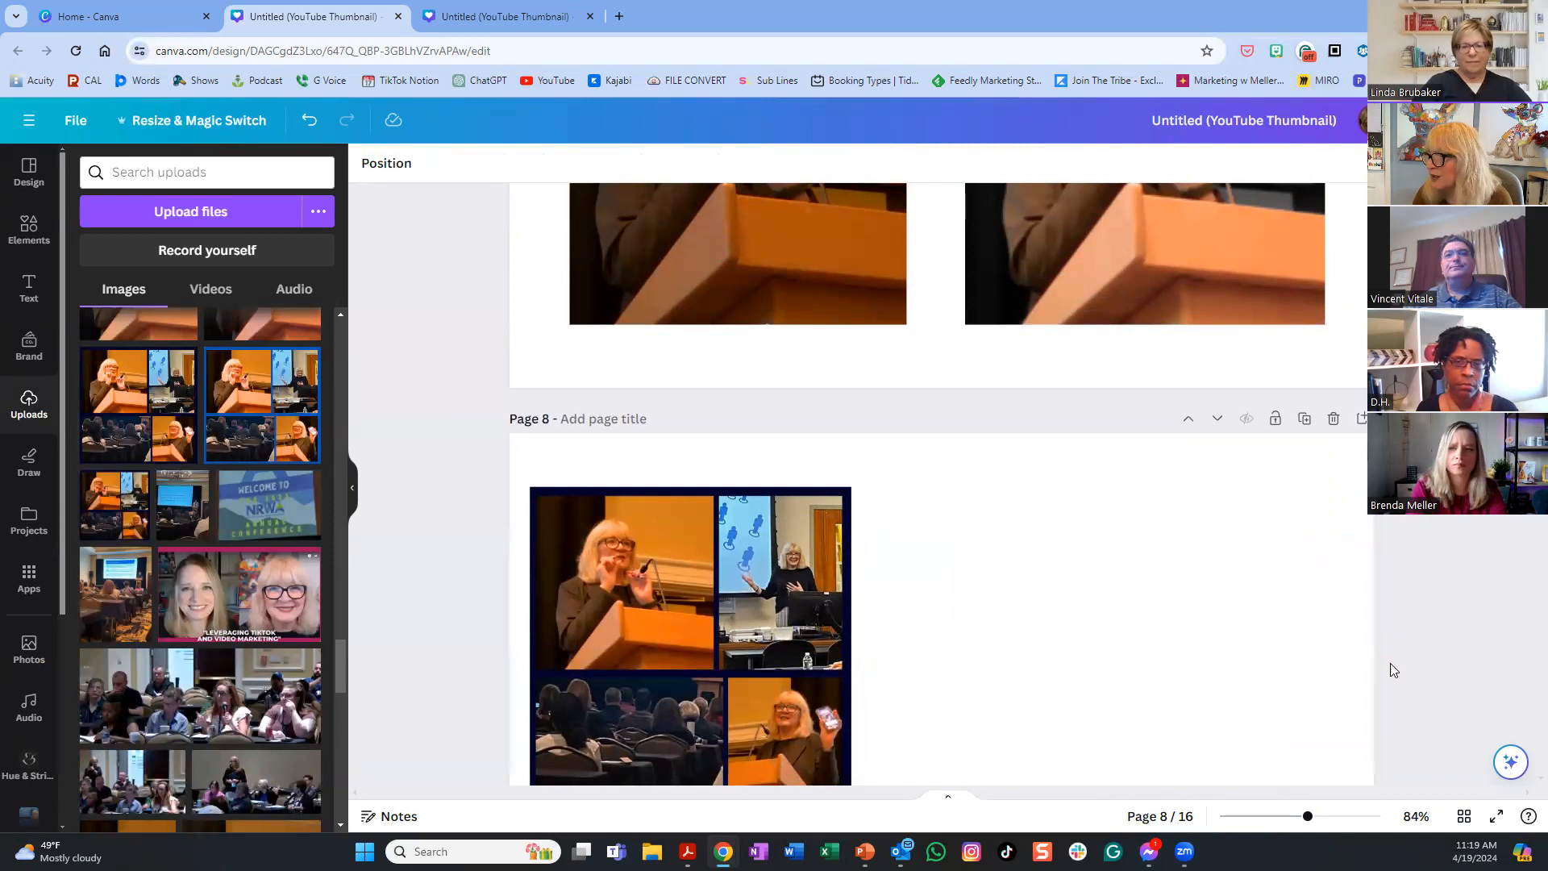
scroll(1214, 701, down, 2)
scroll(1216, 677, up, 3)
scroll(1216, 678, down, 3)
click(812, 612)
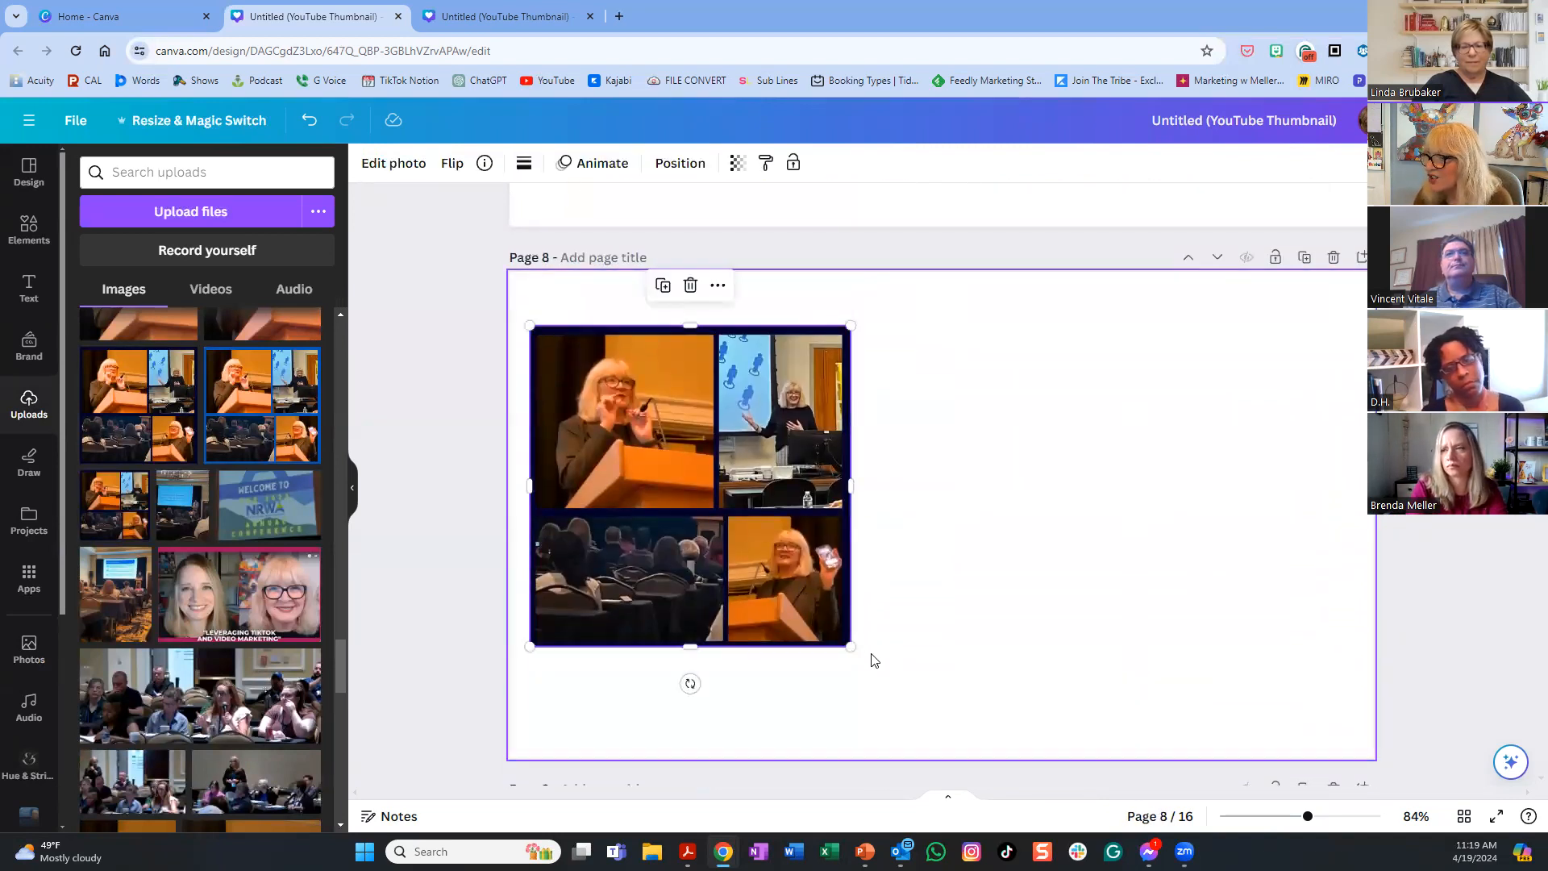
- Enlarge the existing collage on page 8
drag(852, 647, 895, 691)
scroll(287, 451, up, 2)
scroll(287, 458, up, 2)
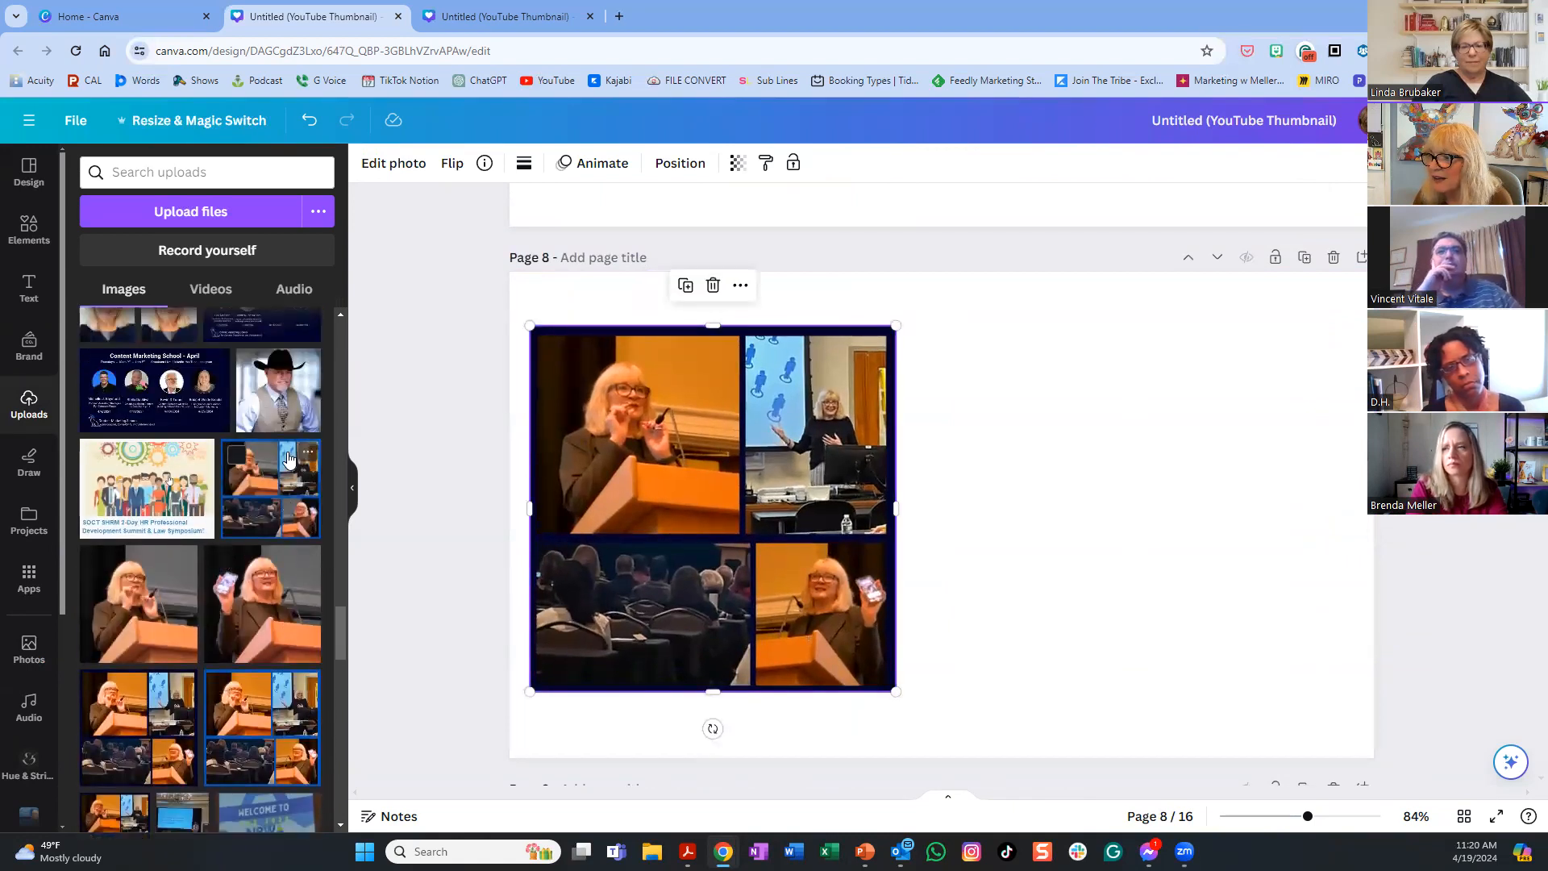
scroll(289, 479, up, 1)
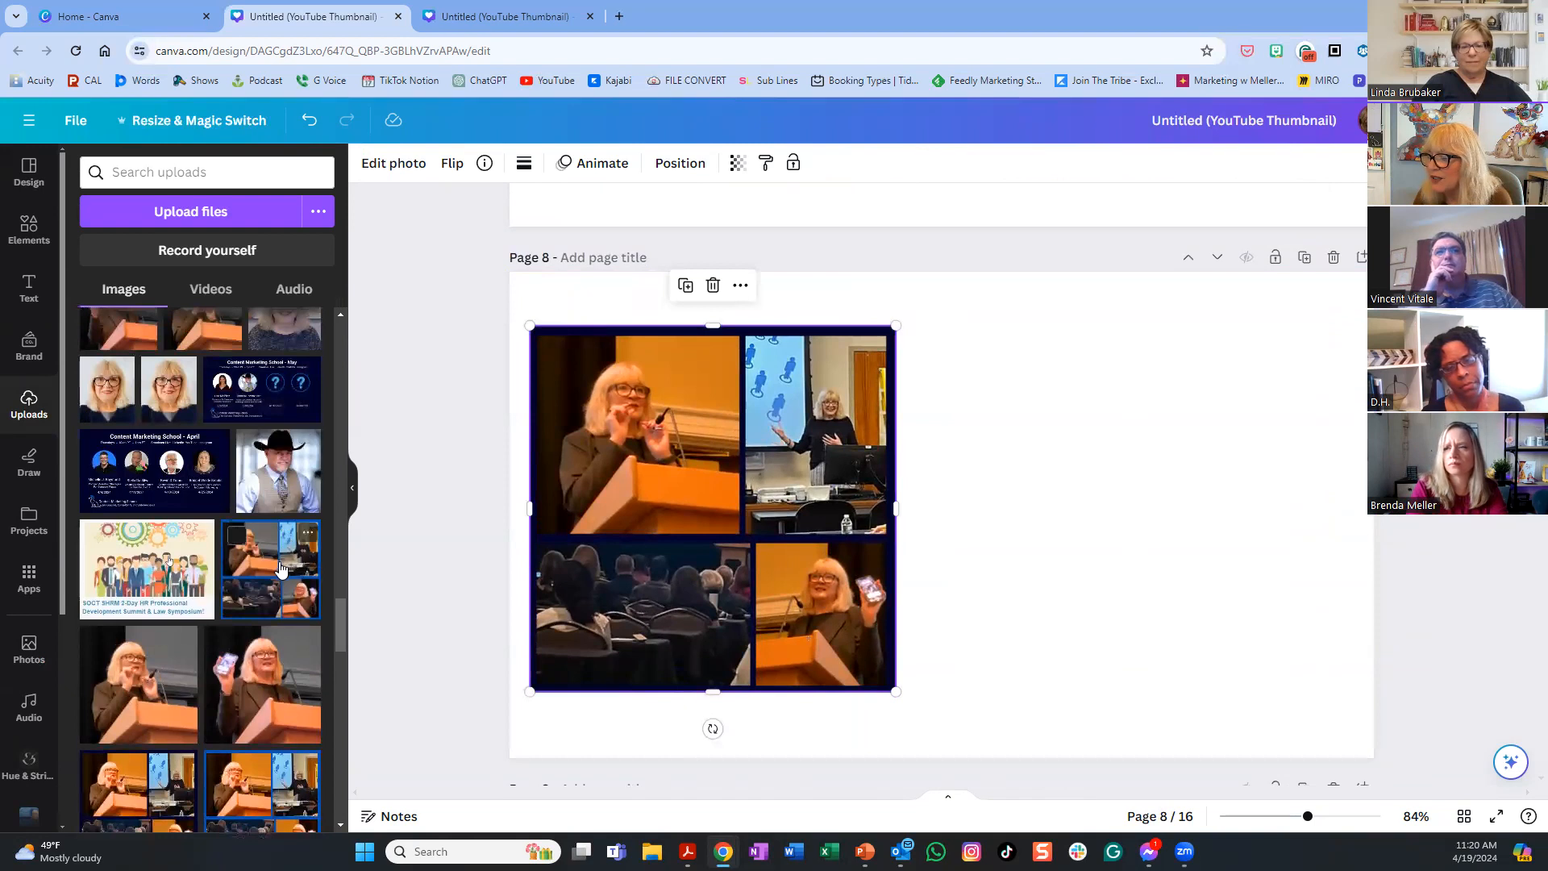
- Add another copy of the collage to its right and enlarge it to about 556 × 526
click(280, 568)
drag(933, 497, 1077, 497)
drag(1247, 354, 1287, 332)
mouse_move(1294, 673)
mouse_down()
mouse_move(1303, 684)
mouse_move(1278, 676)
mouse_move(1293, 692)
mouse_up()
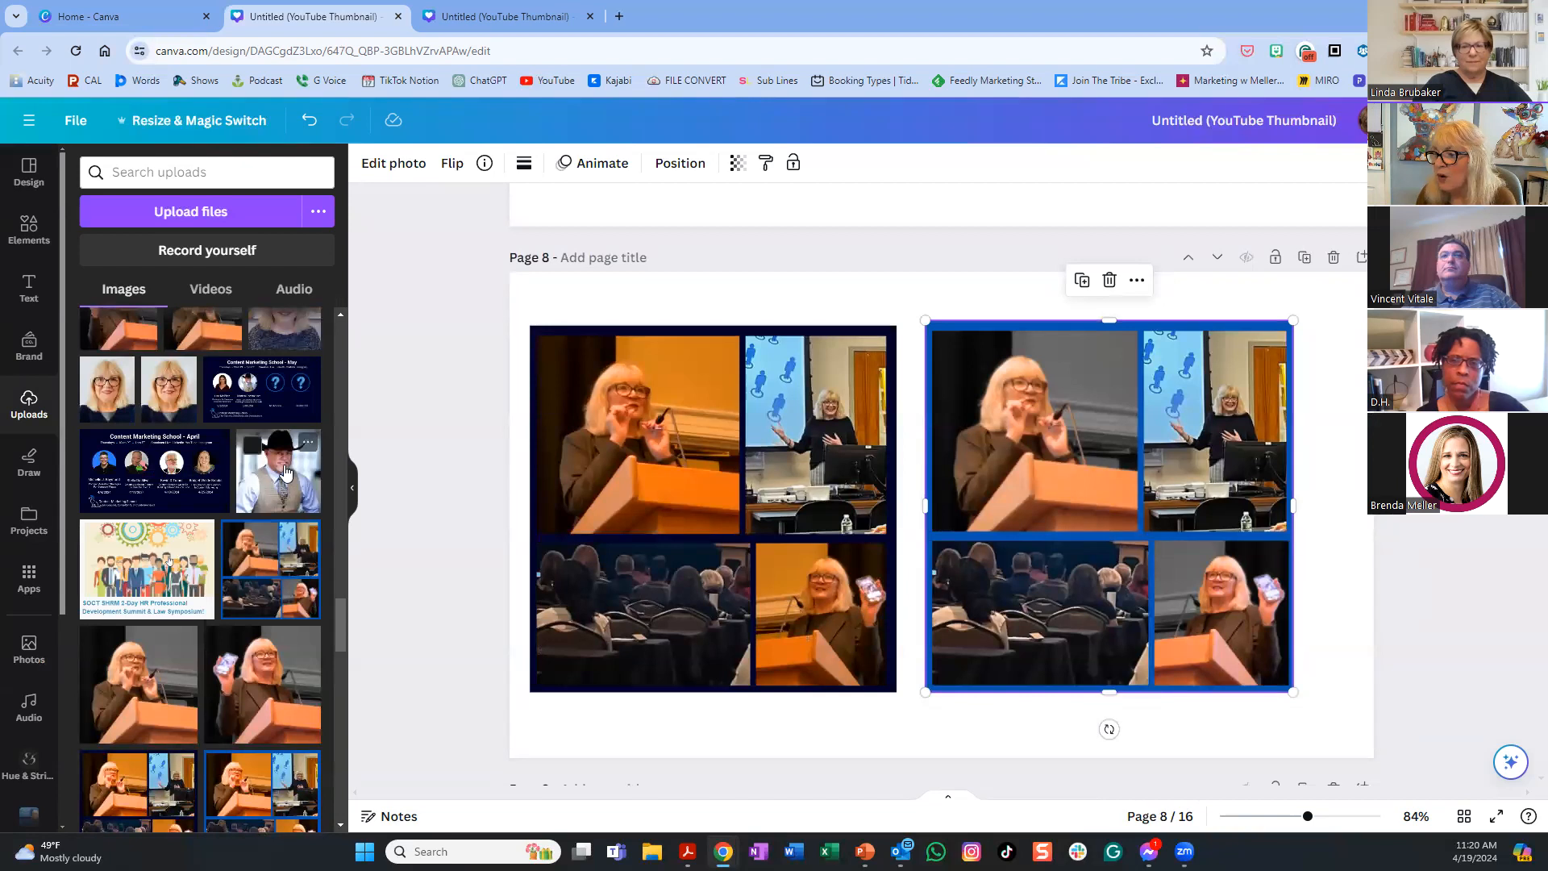
scroll(286, 471, up, 10)
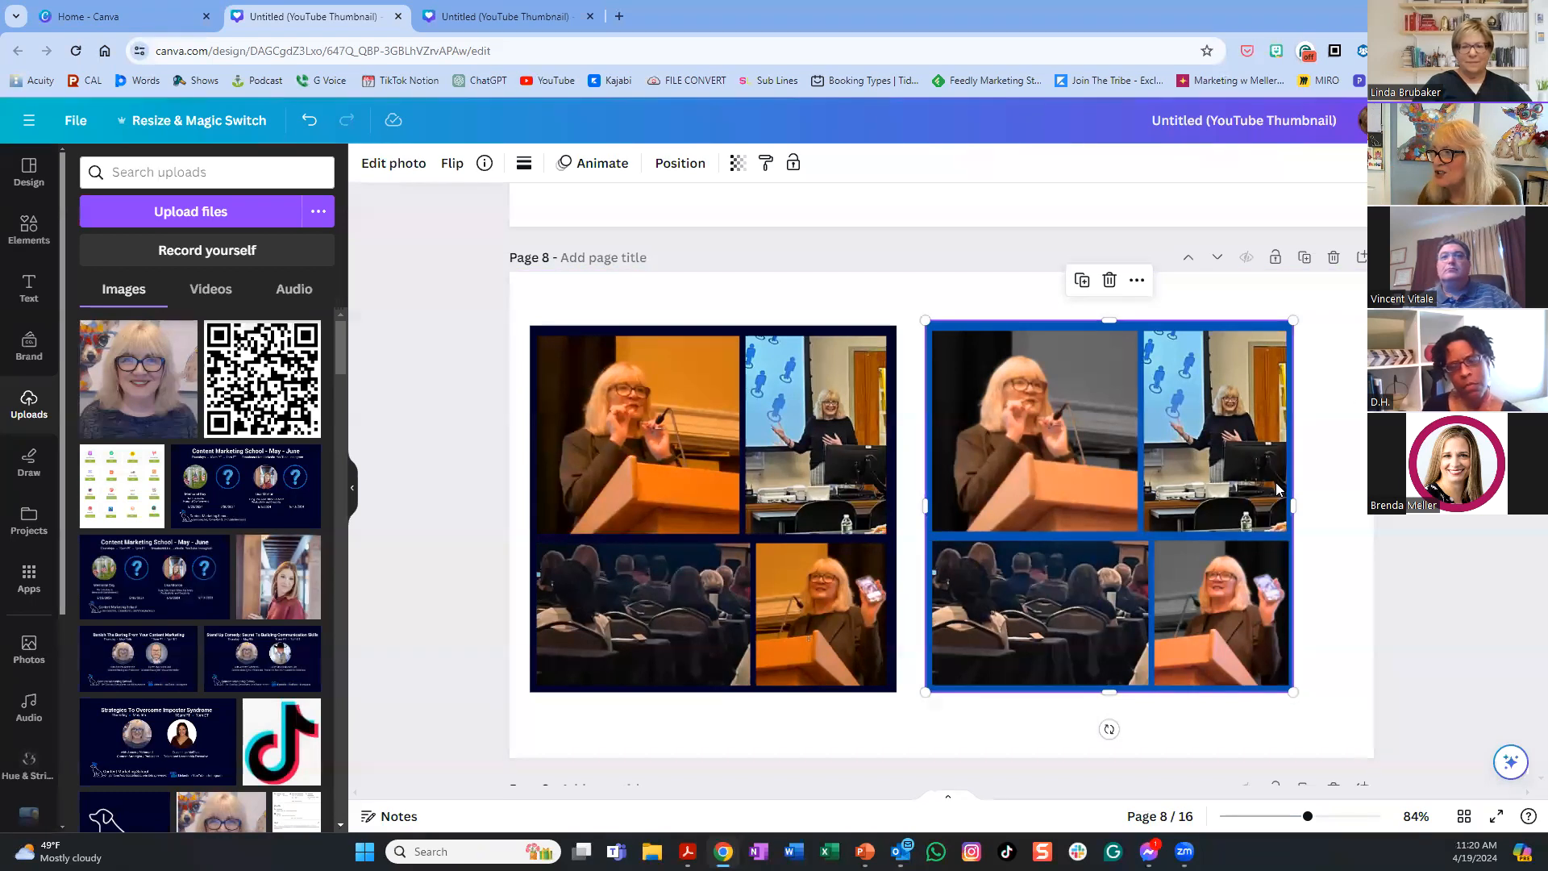
- Scroll up through the design from page 8 back to the kitchen photo on page 1
scroll(1272, 484, up, 10)
scroll(1273, 483, up, 15)
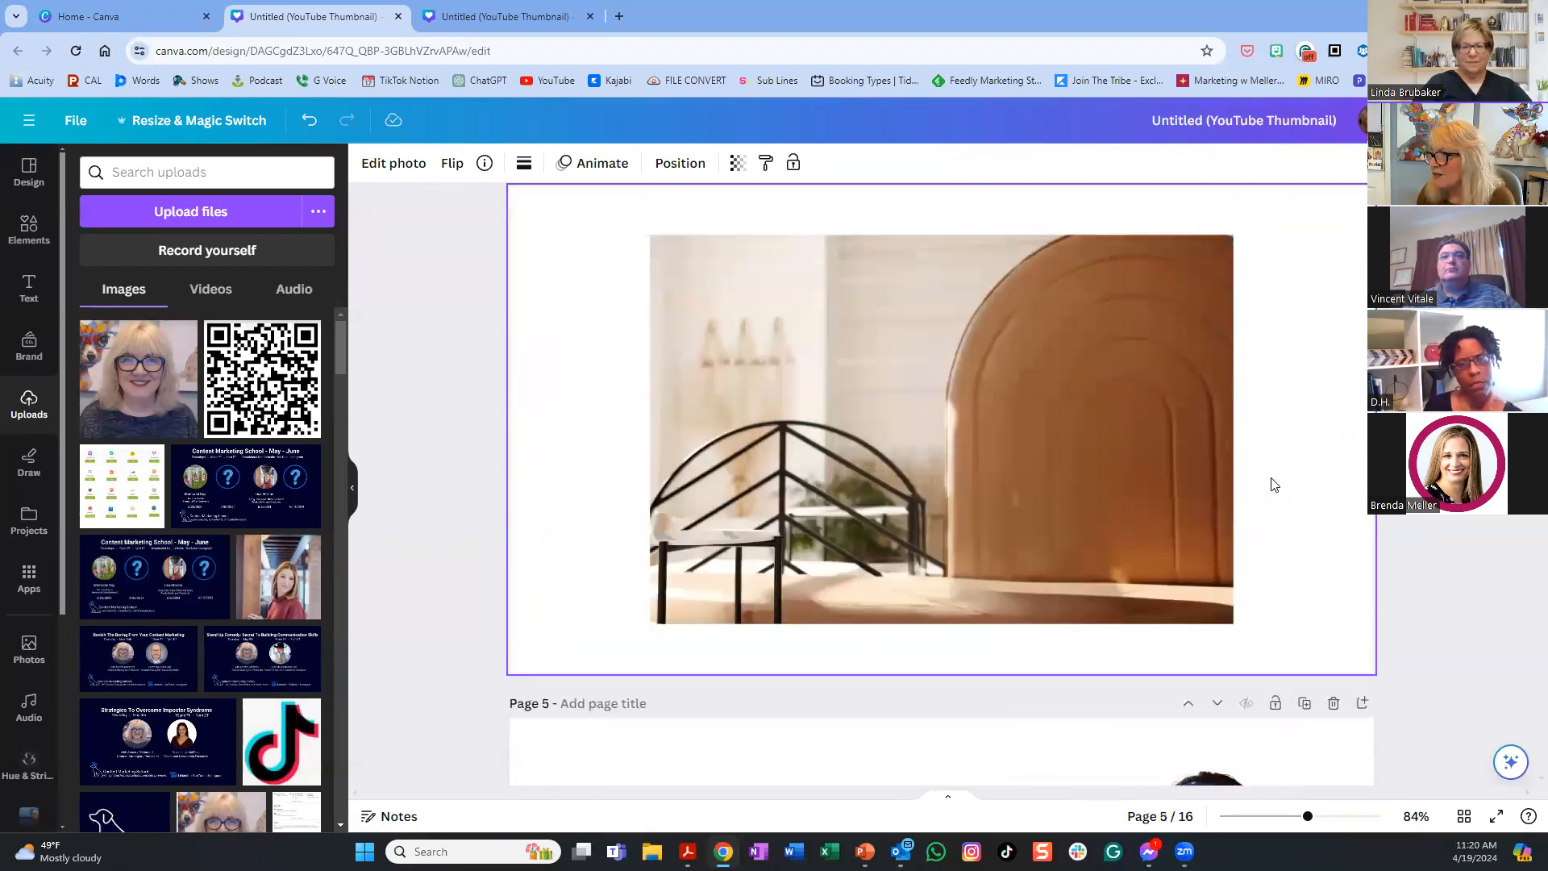
scroll(1273, 484, up, 4)
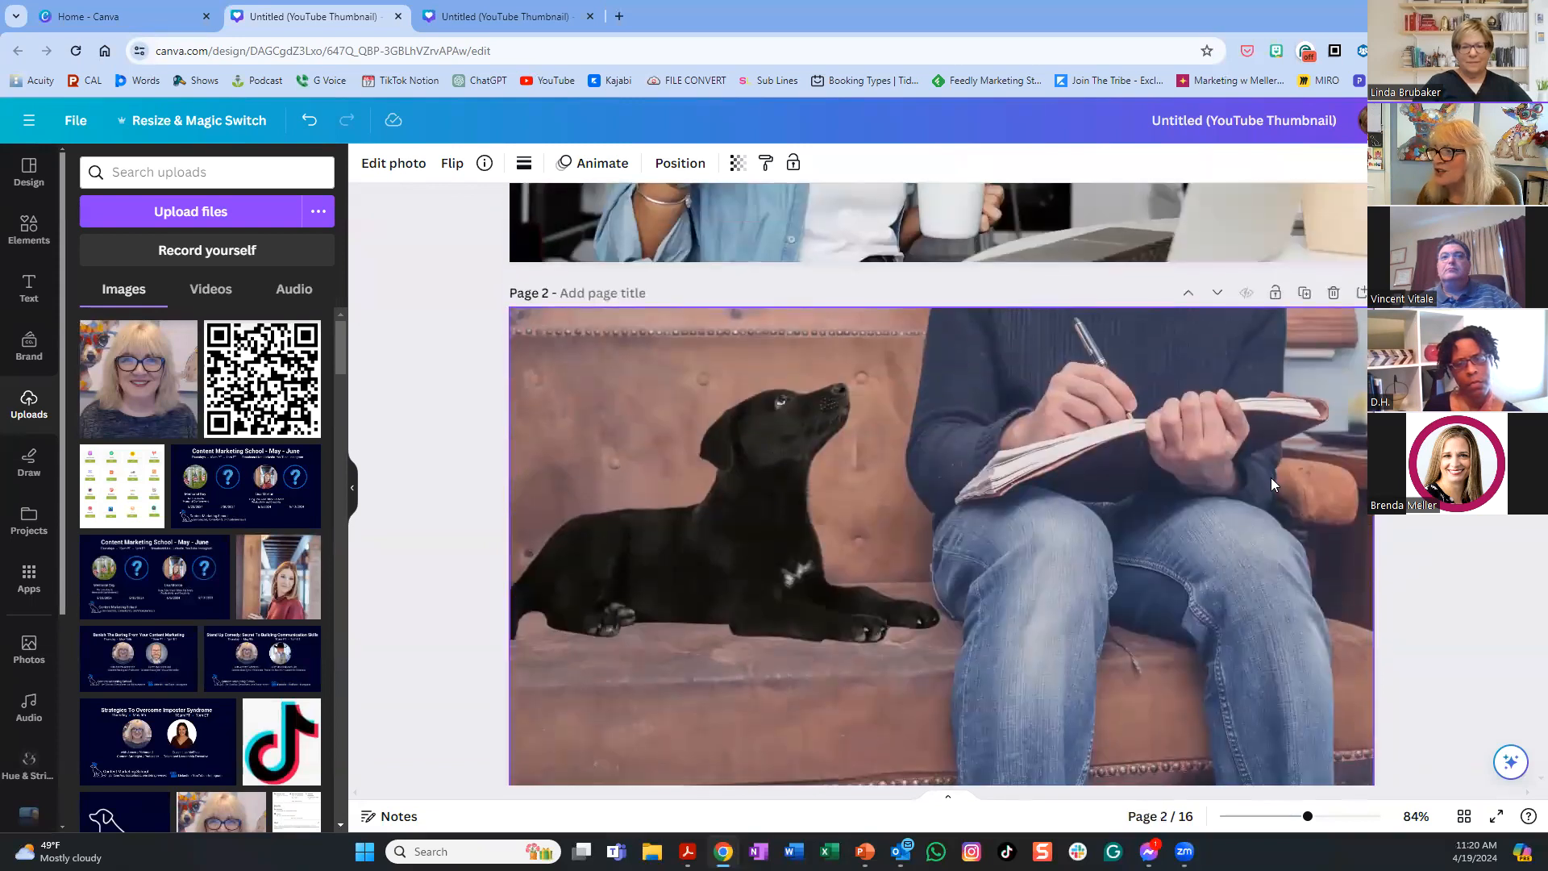
scroll(1273, 484, down, 2)
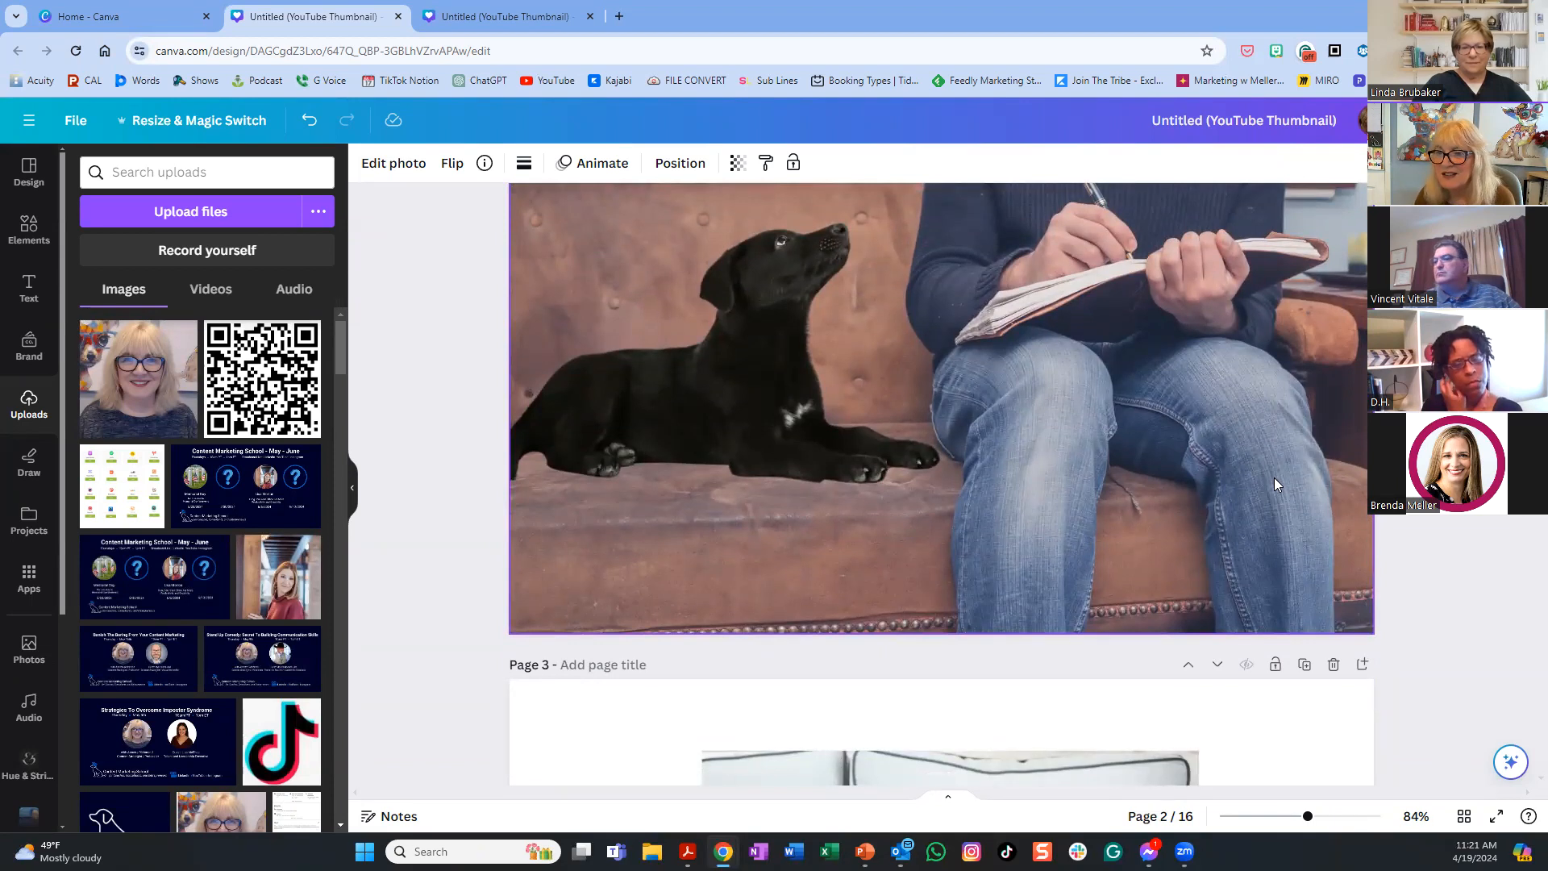
scroll(1261, 456, up, 5)
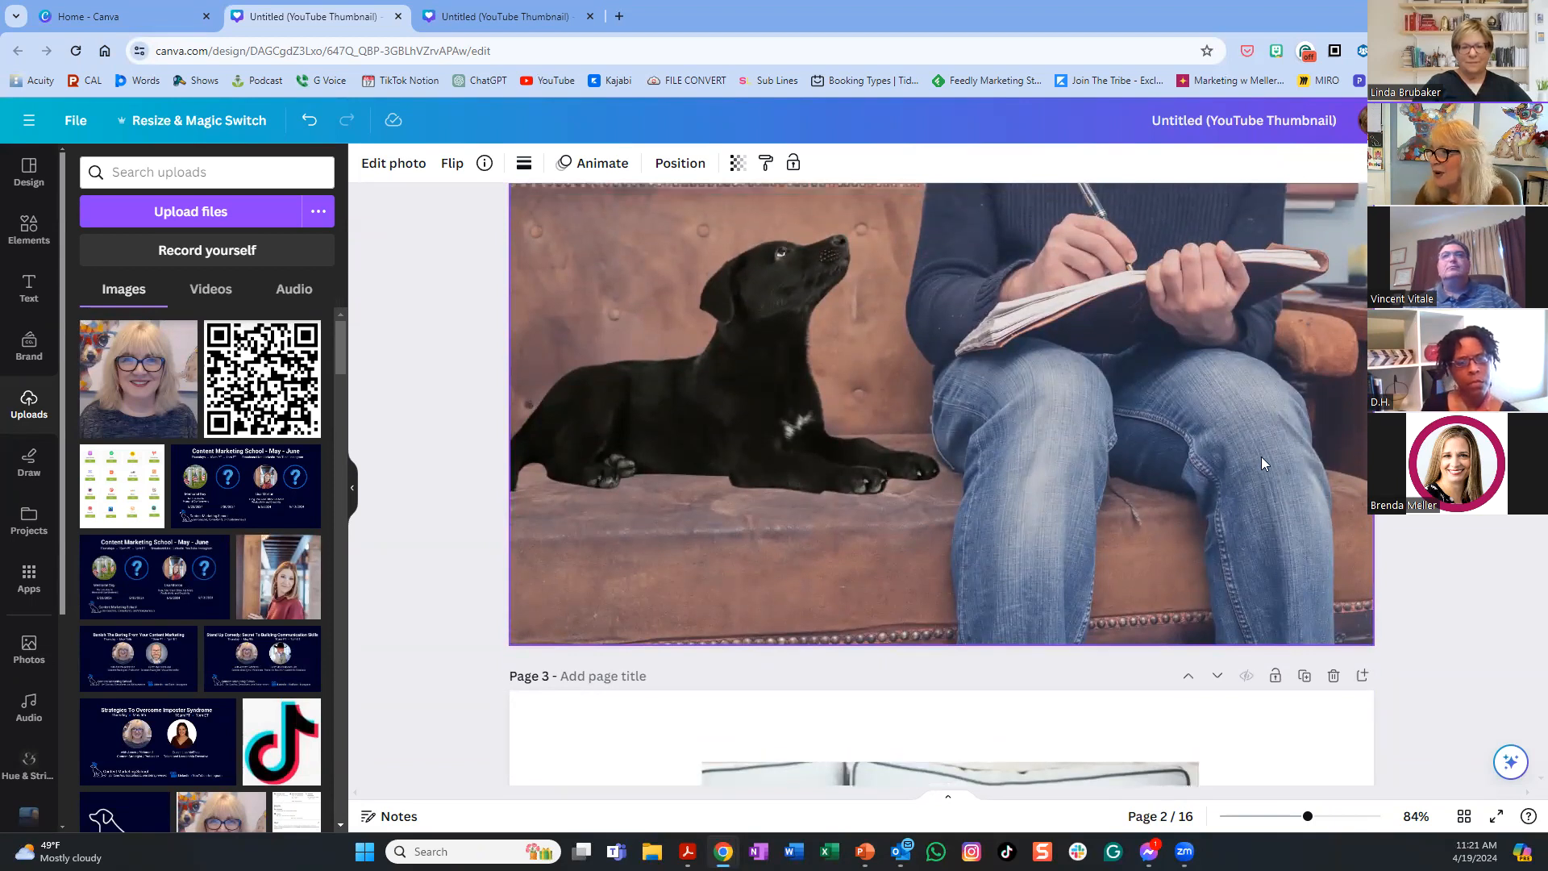
scroll(1268, 457, up, 3)
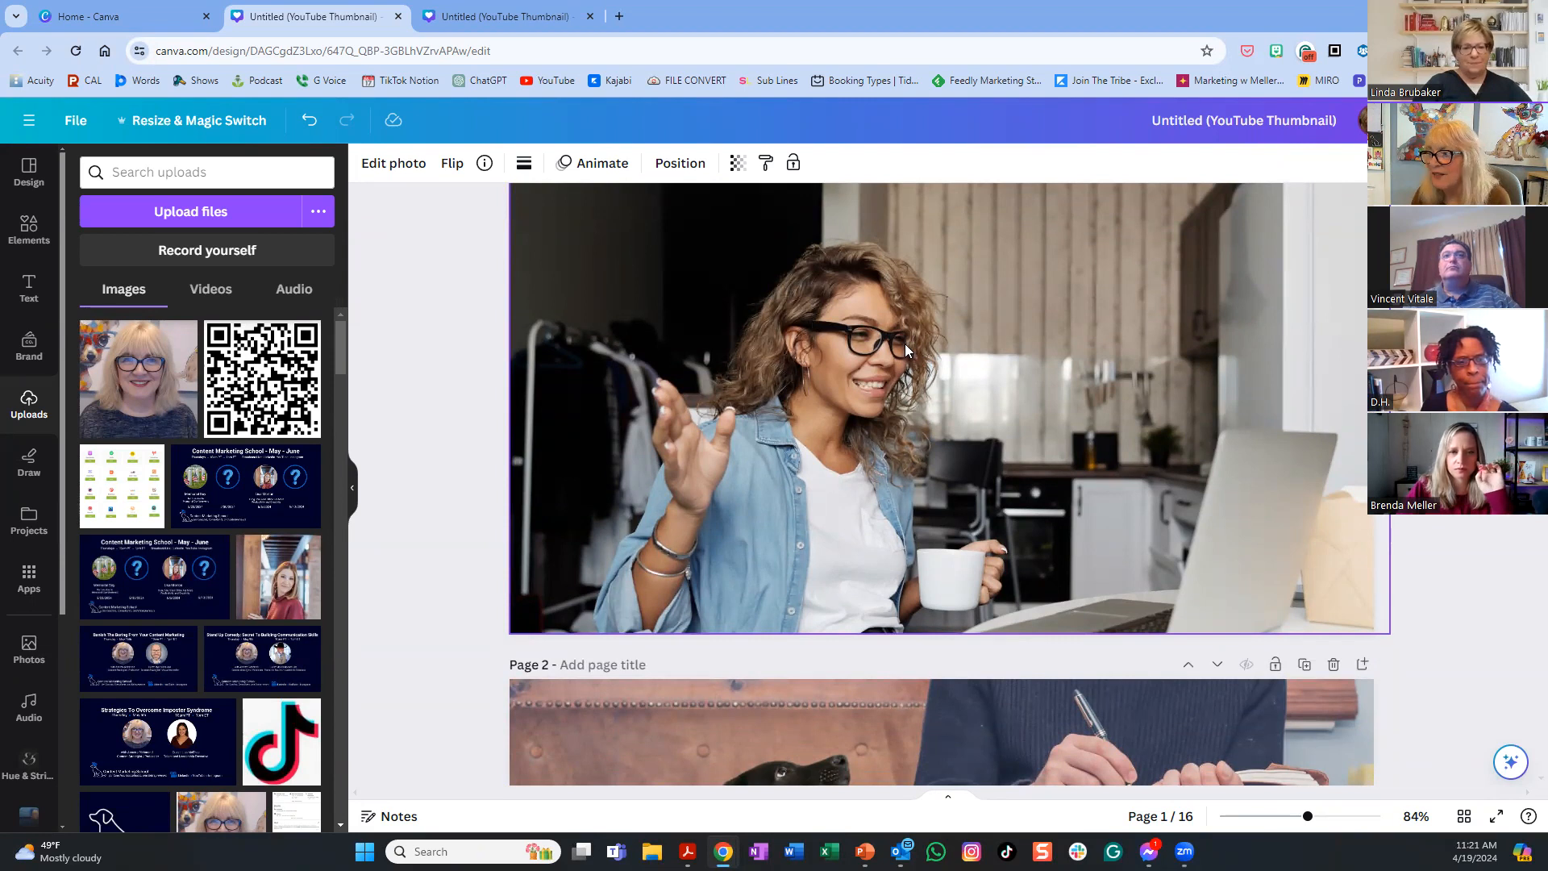
scroll(955, 358, down, 1)
scroll(955, 358, down, 5)
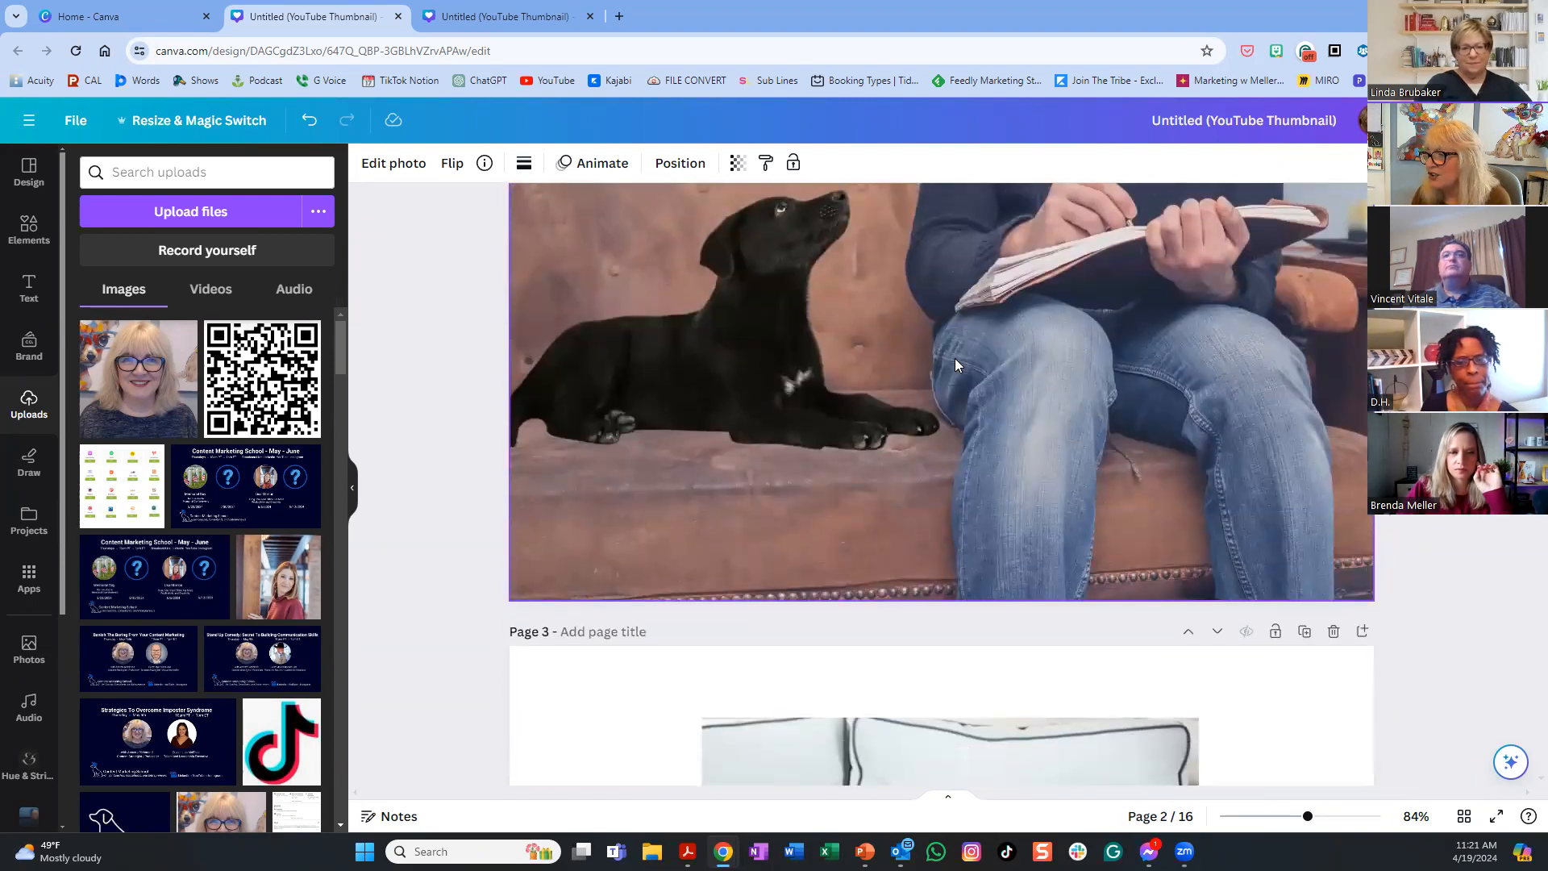
scroll(955, 358, up, 4)
scroll(955, 365, up, 4)
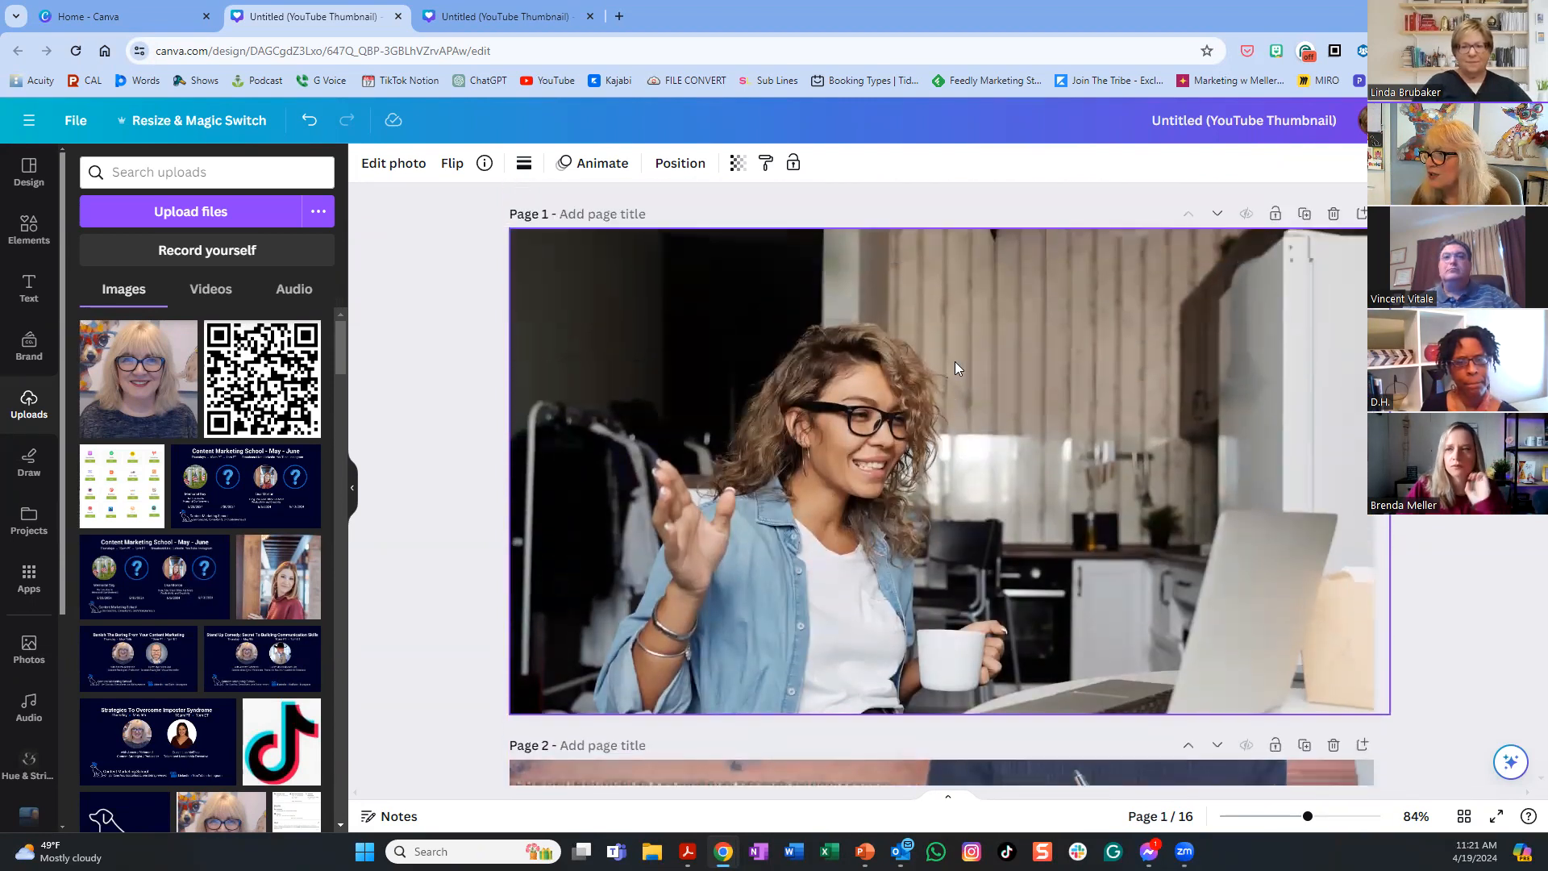
scroll(957, 367, down, 1)
scroll(957, 367, up, 1)
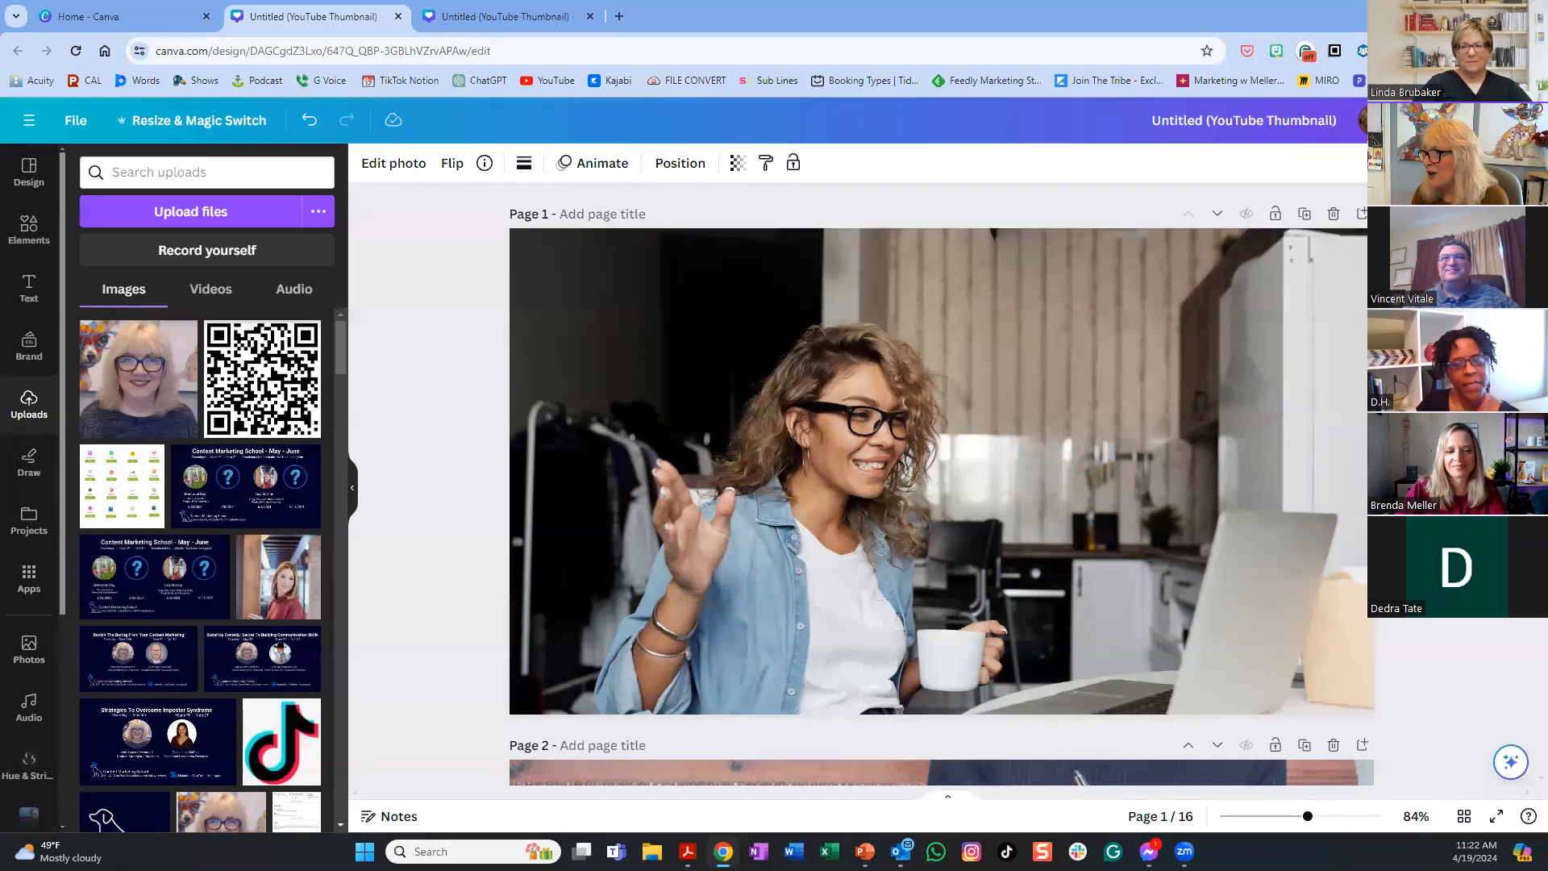
- Insert page 2 with the uploaded headshot enlarged to about 528 px square, removing a stray copy
click(1363, 213)
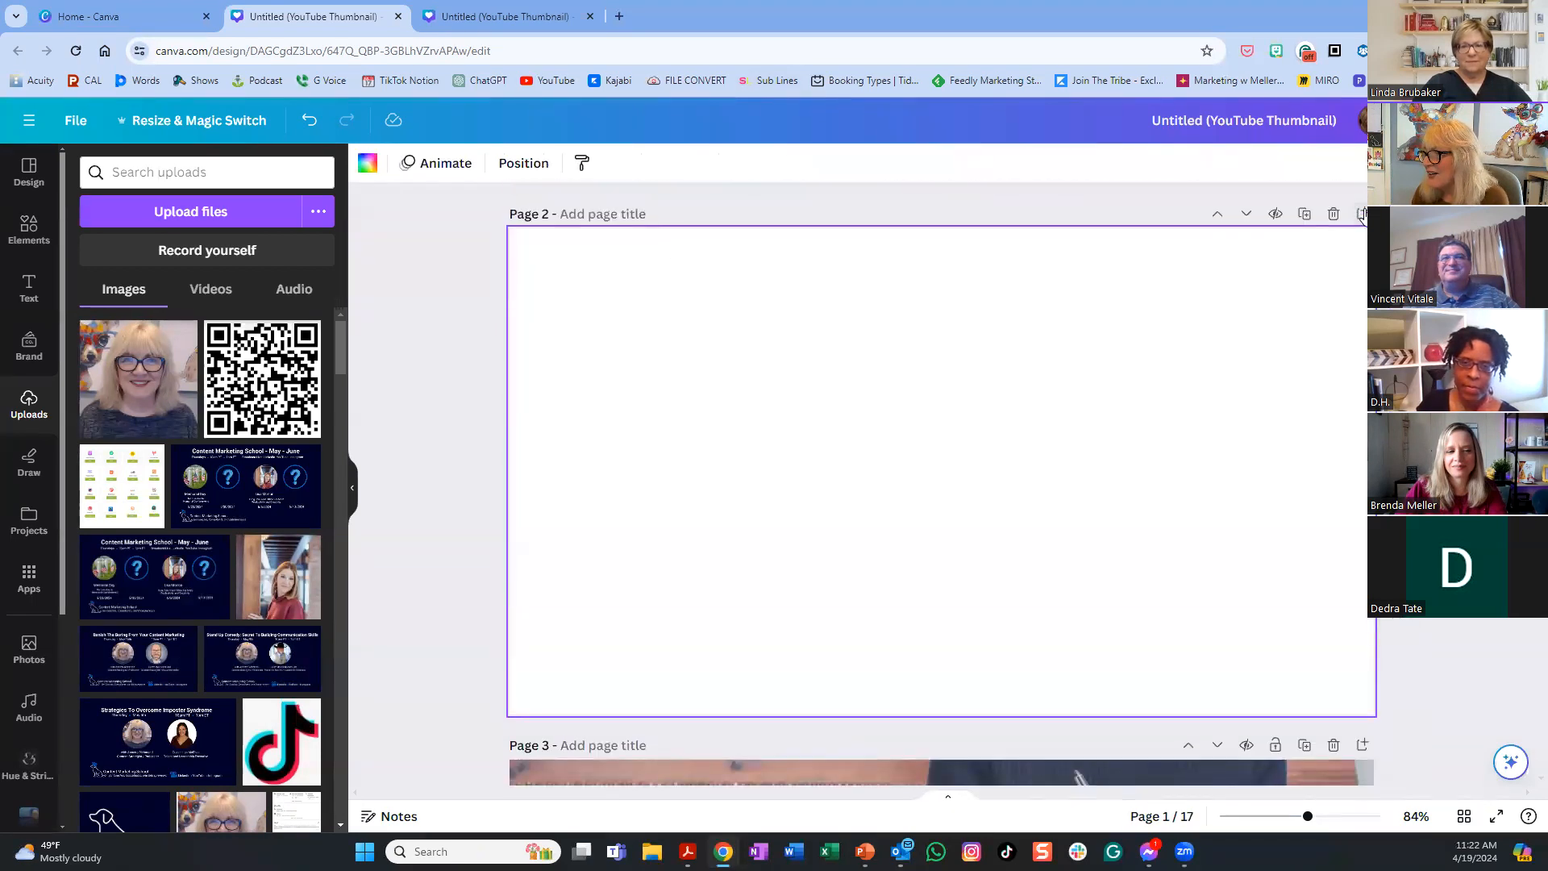
click(137, 379)
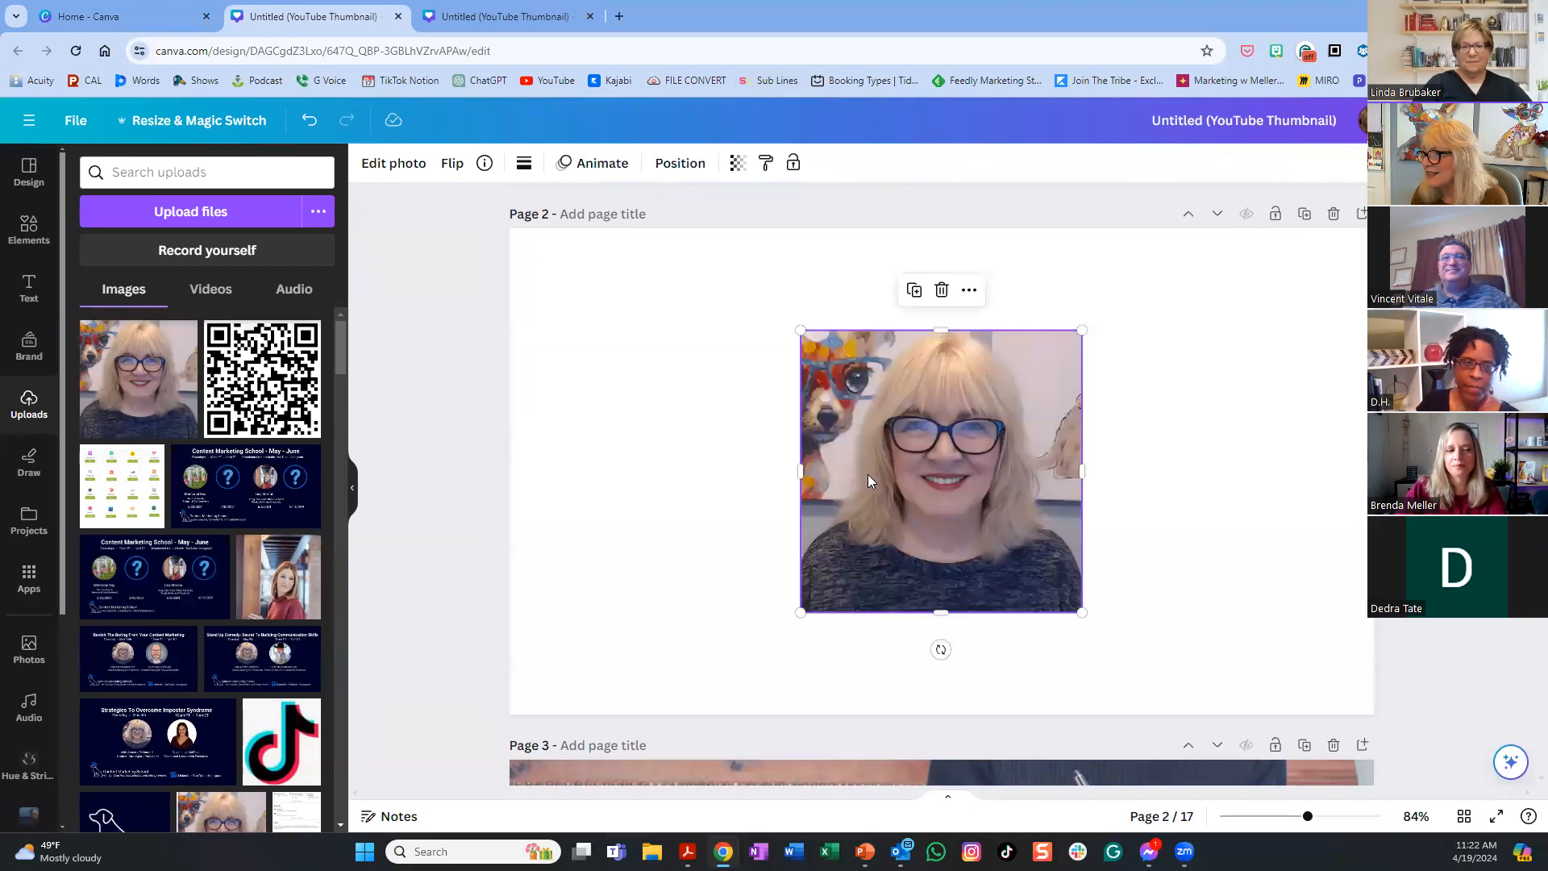
drag(1083, 331, 1166, 240)
drag(798, 611, 733, 679)
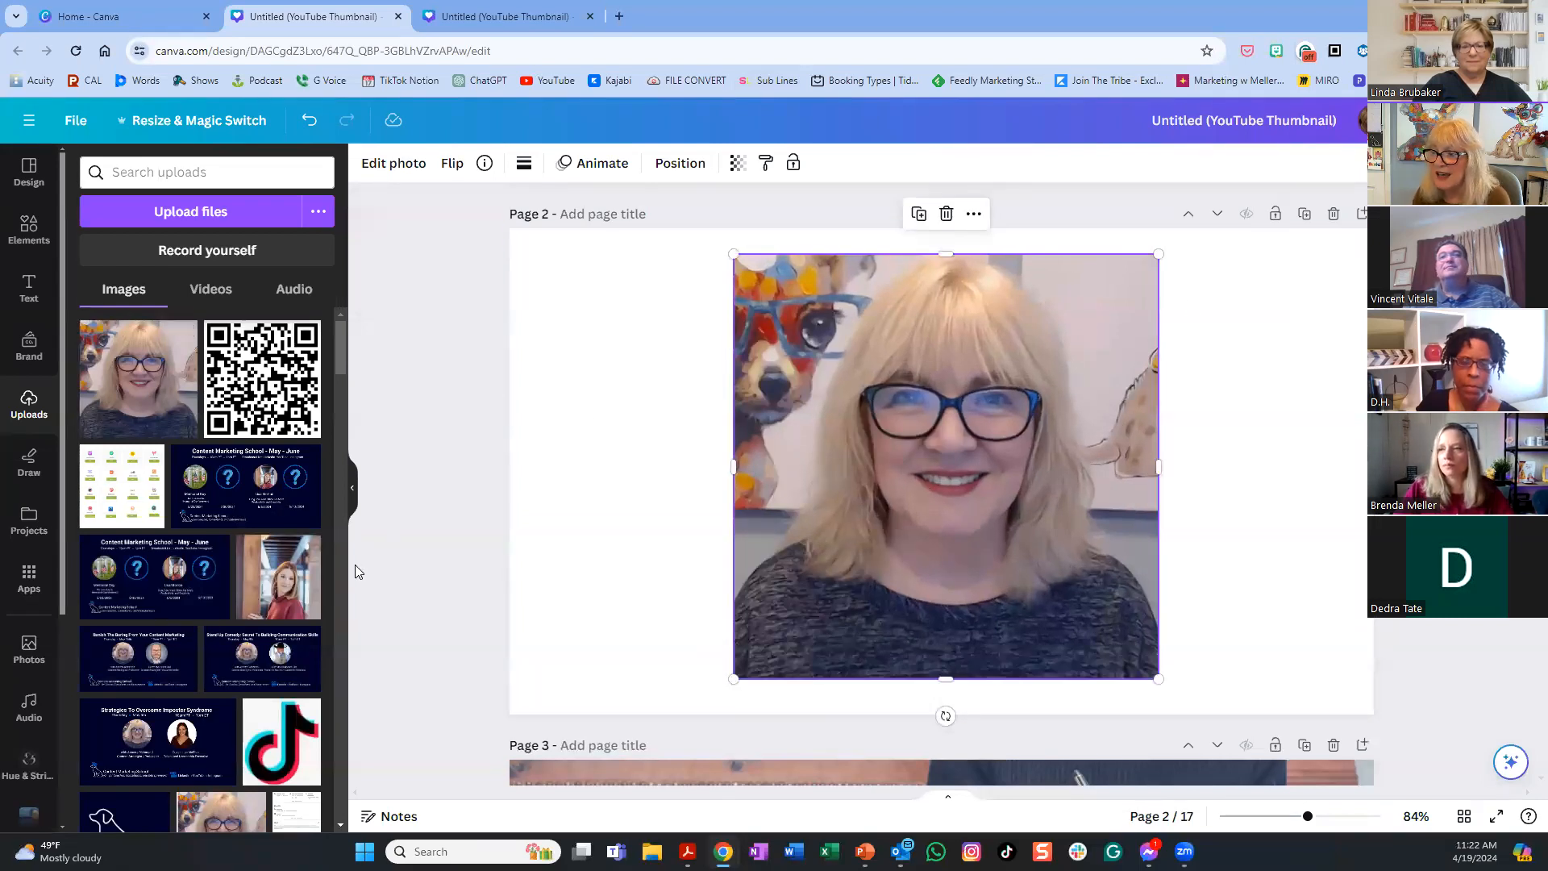
scroll(182, 566, down, 2)
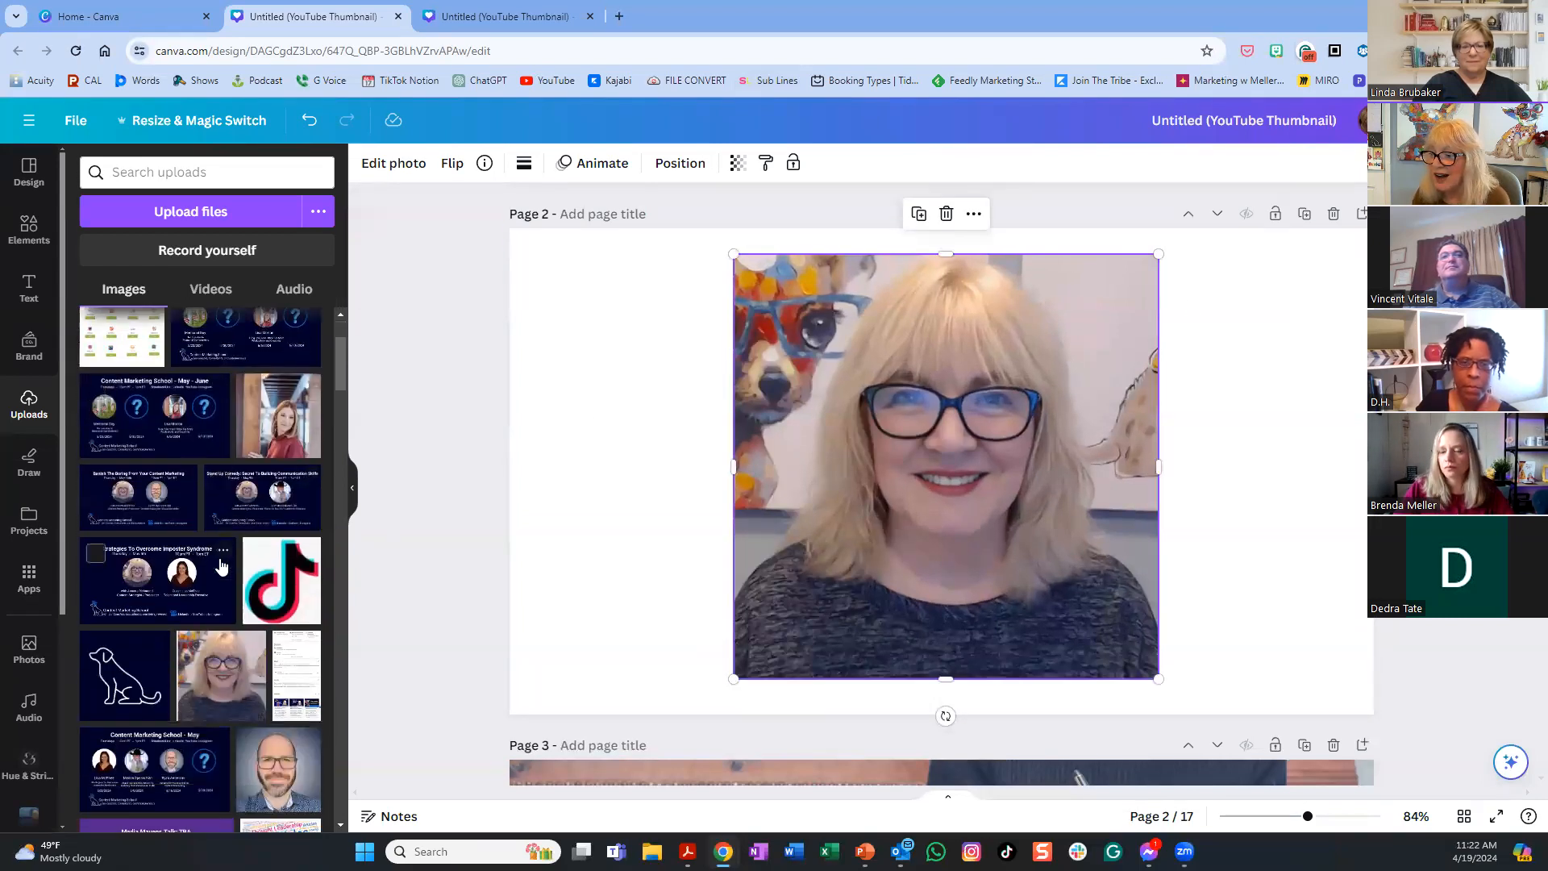
click(219, 669)
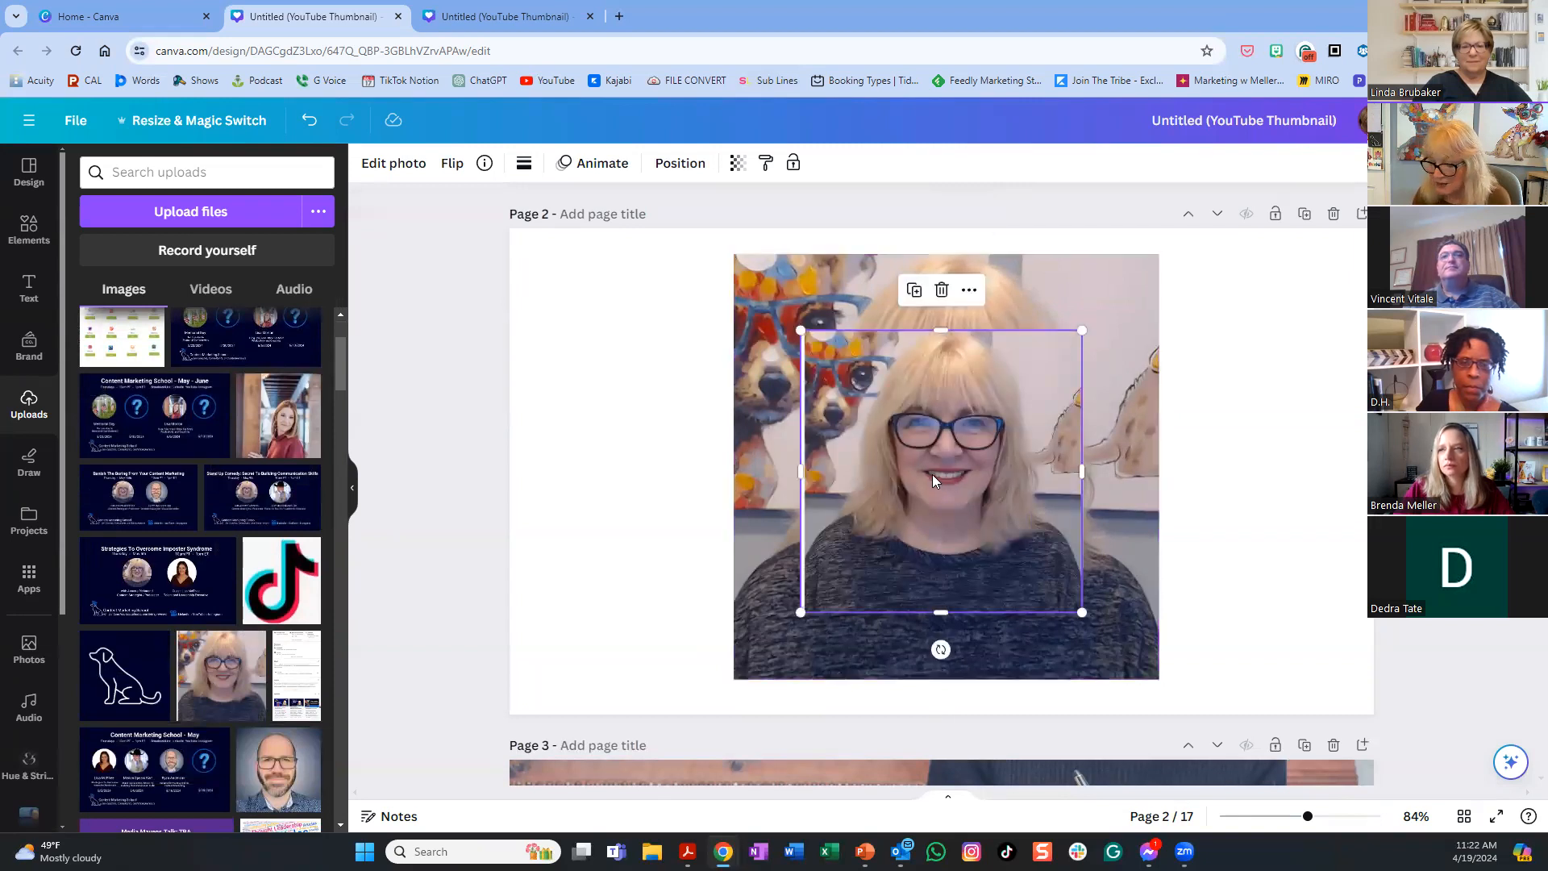
key(Delete)
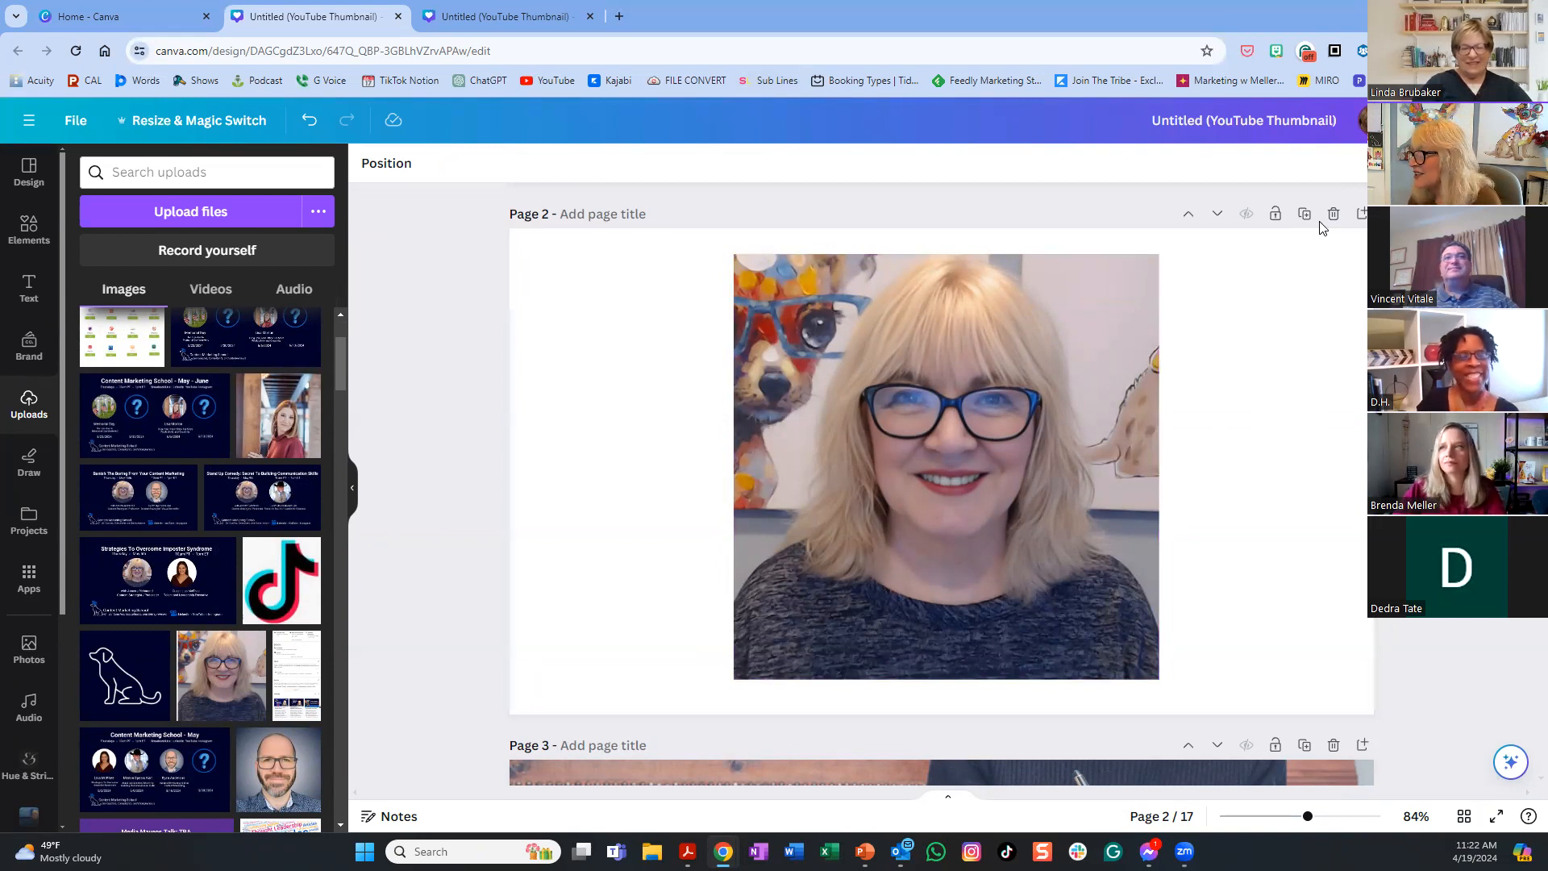
- Scroll down to page 3 and back up to page 1
scroll(1321, 272, down, 5)
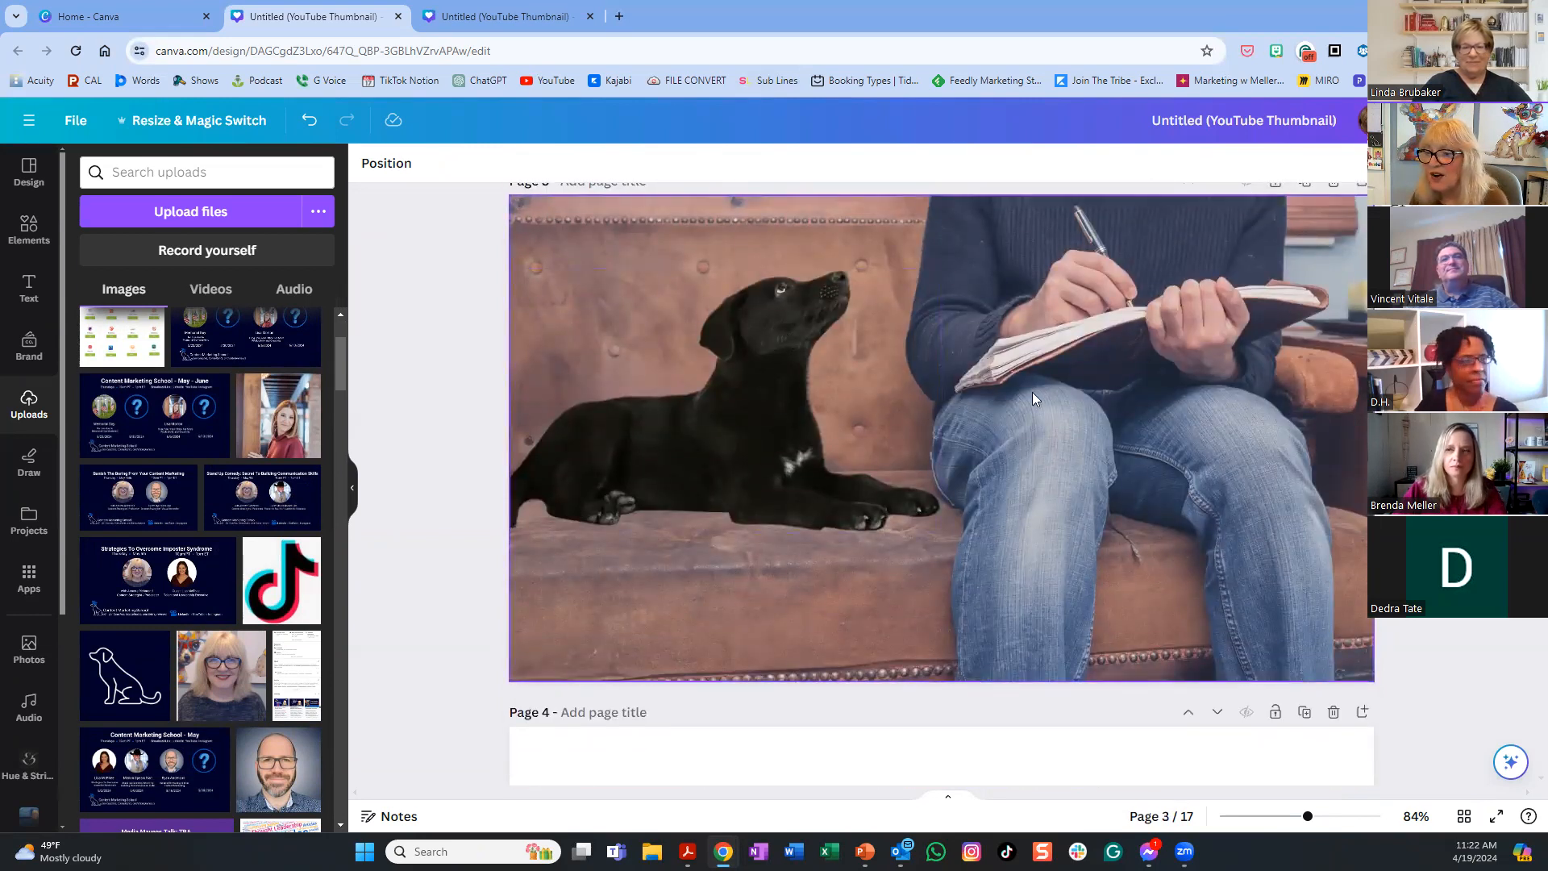
scroll(1010, 421, up, 10)
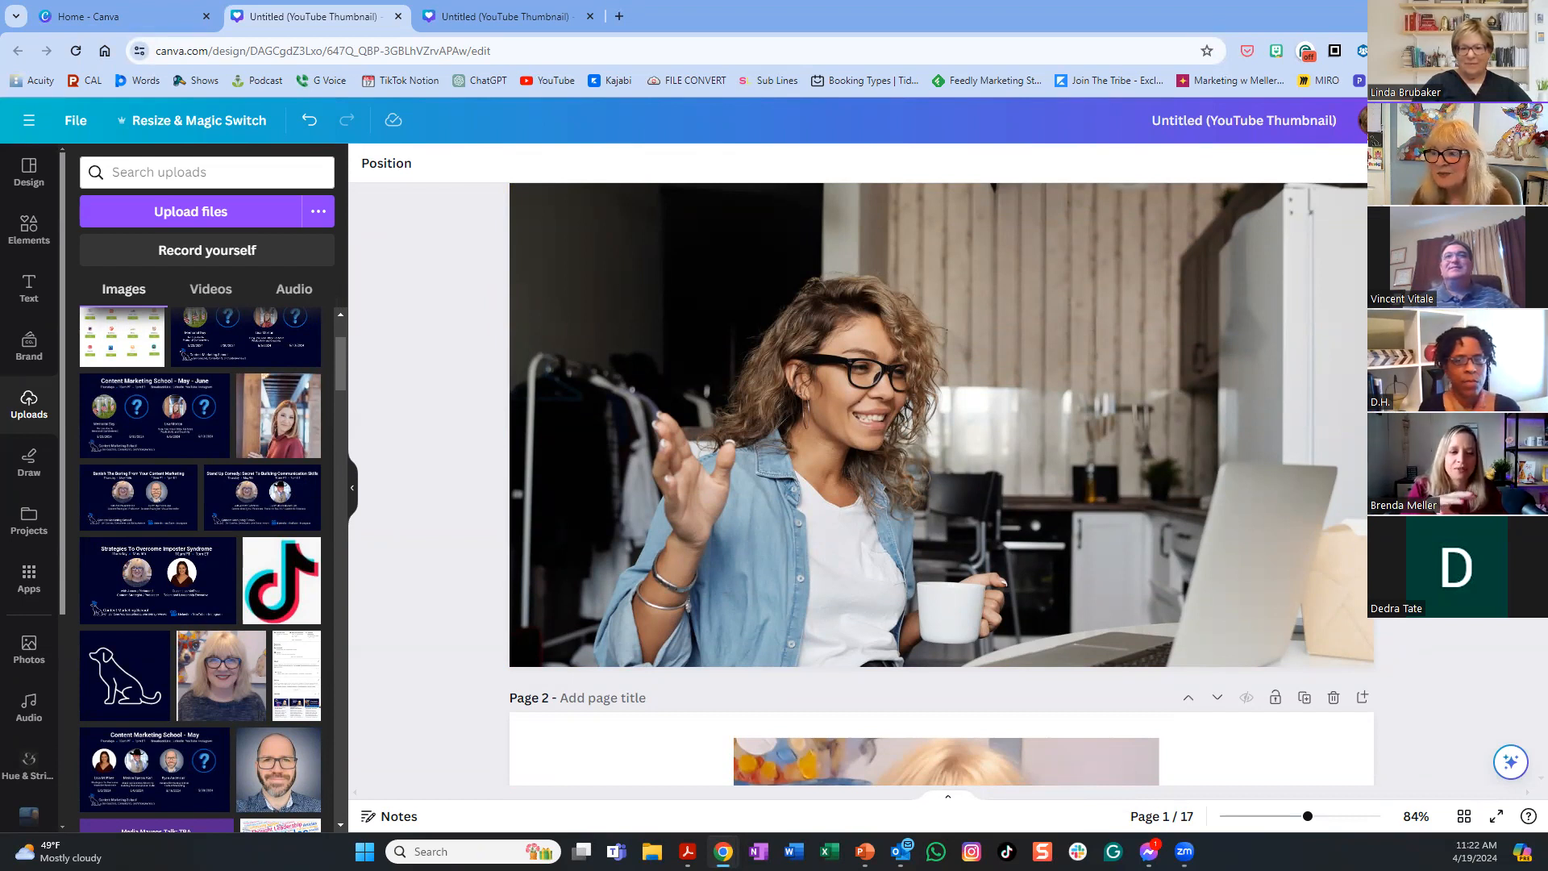
scroll(1074, 346, up, 1)
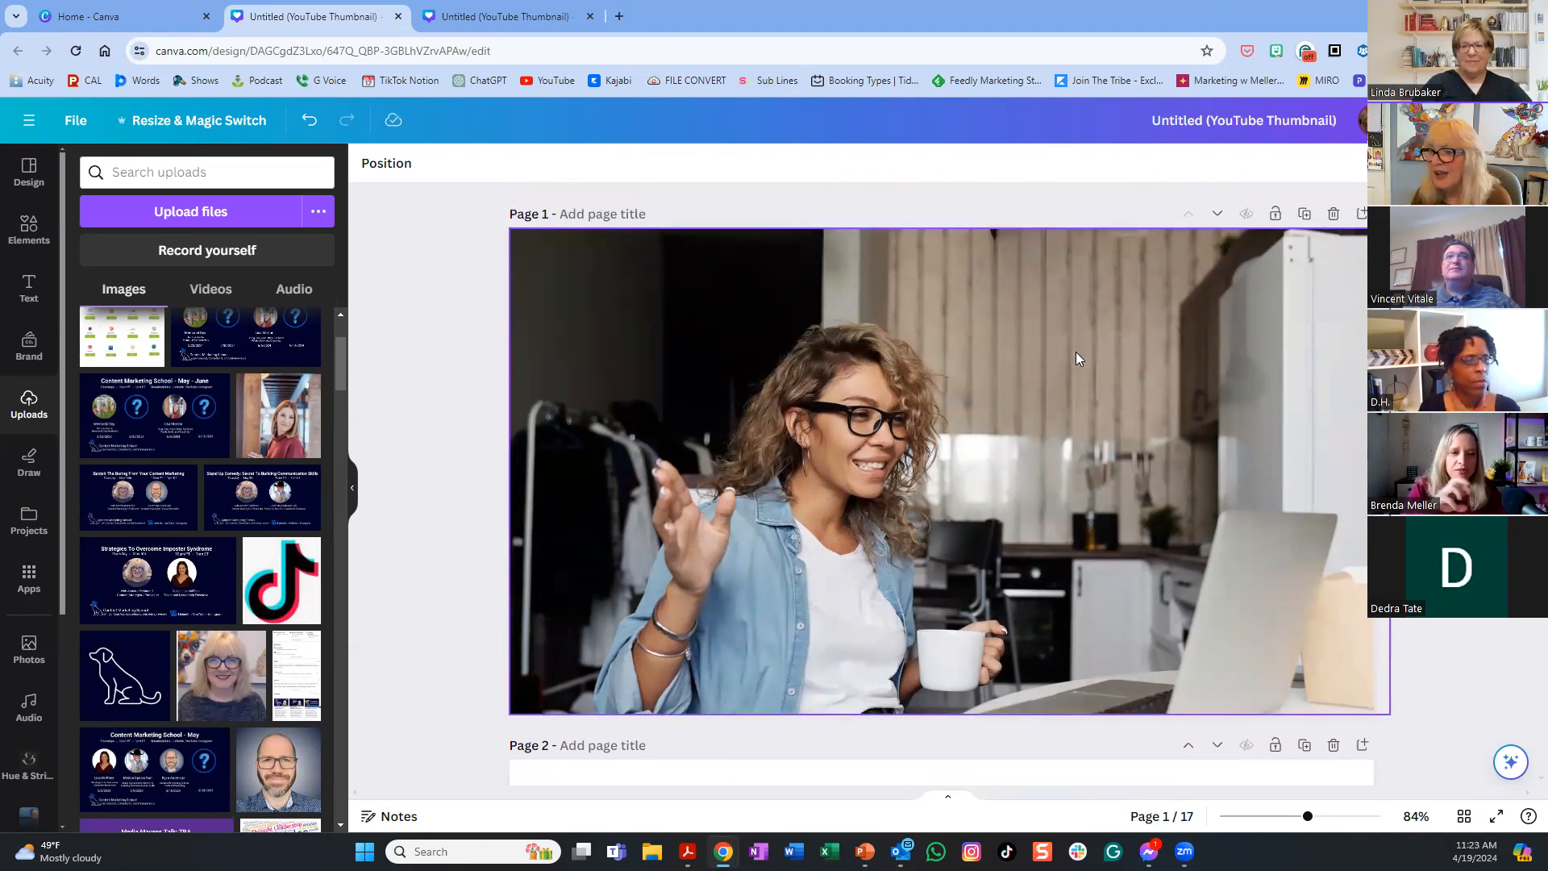
- Insert a new page 2 and add a white desktop computer photo from a 'desktop' stock search
click(1362, 214)
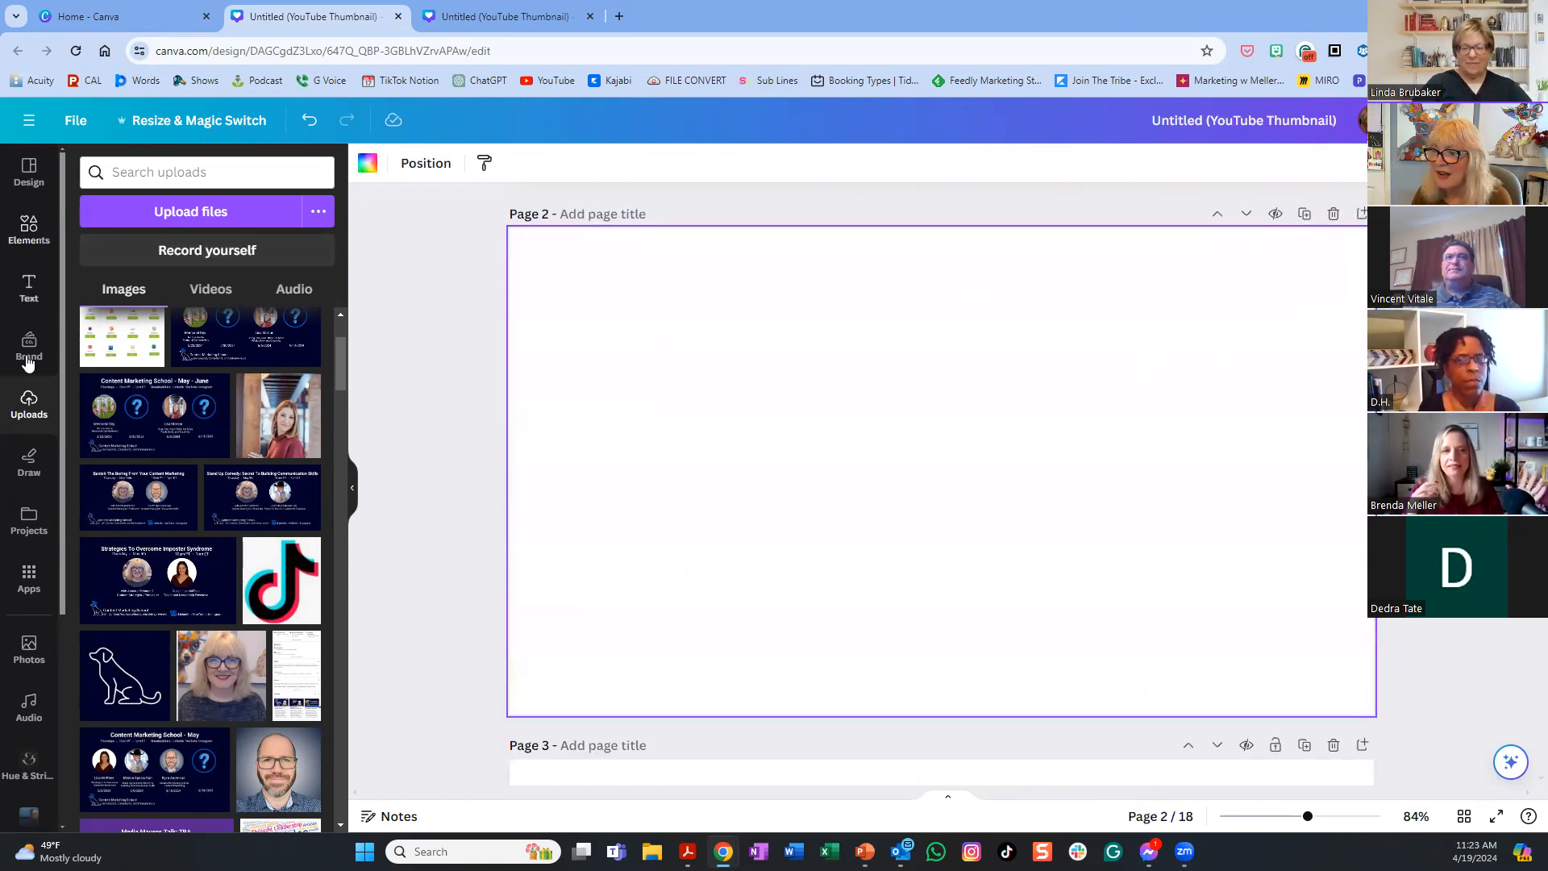
click(31, 642)
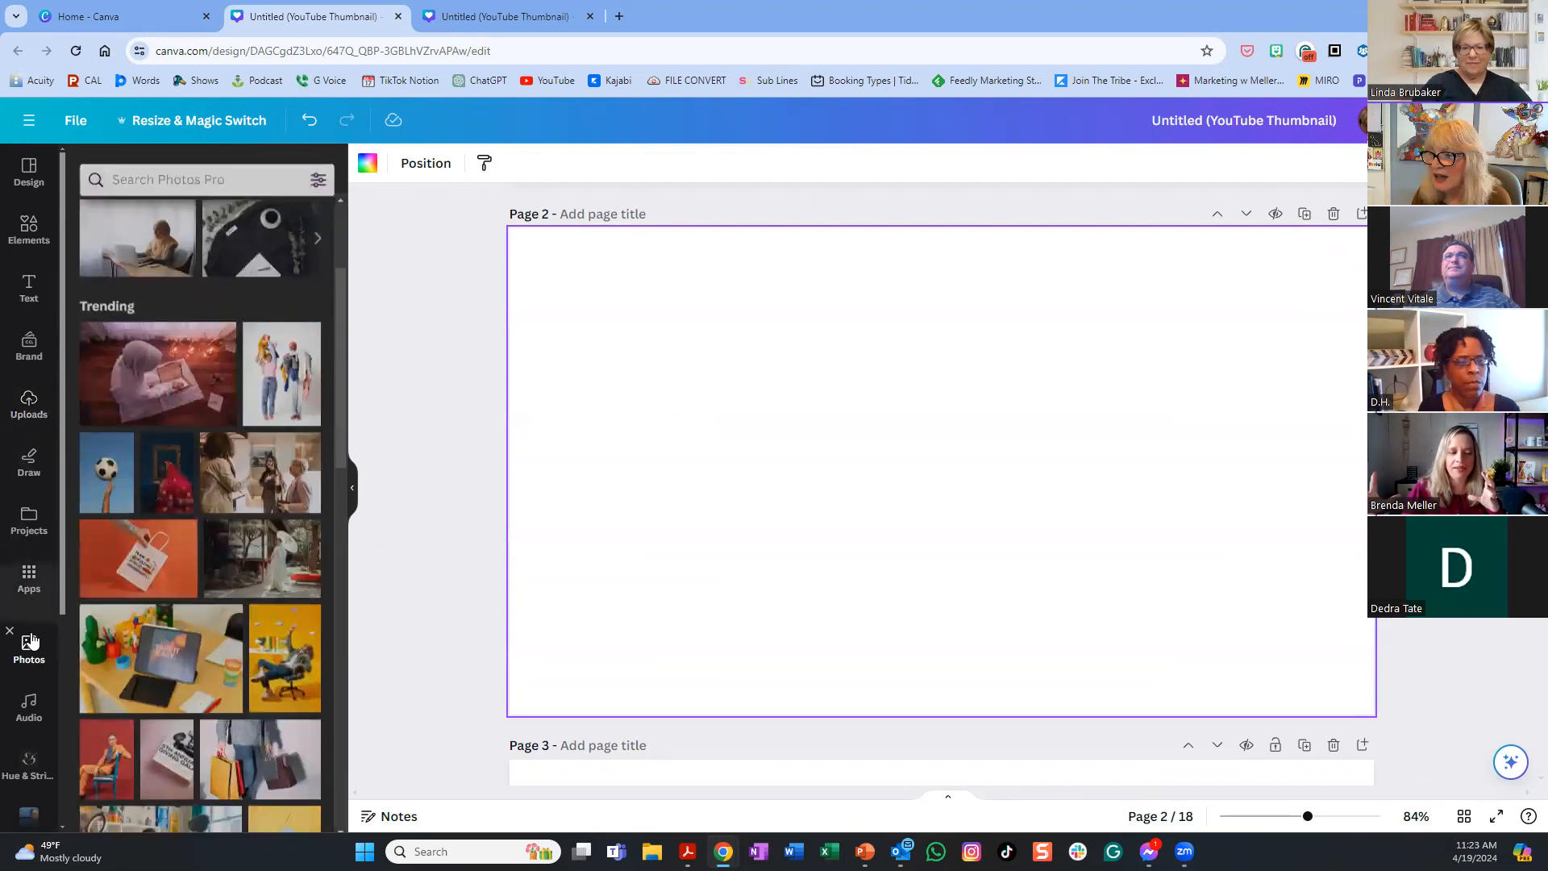
click(129, 170)
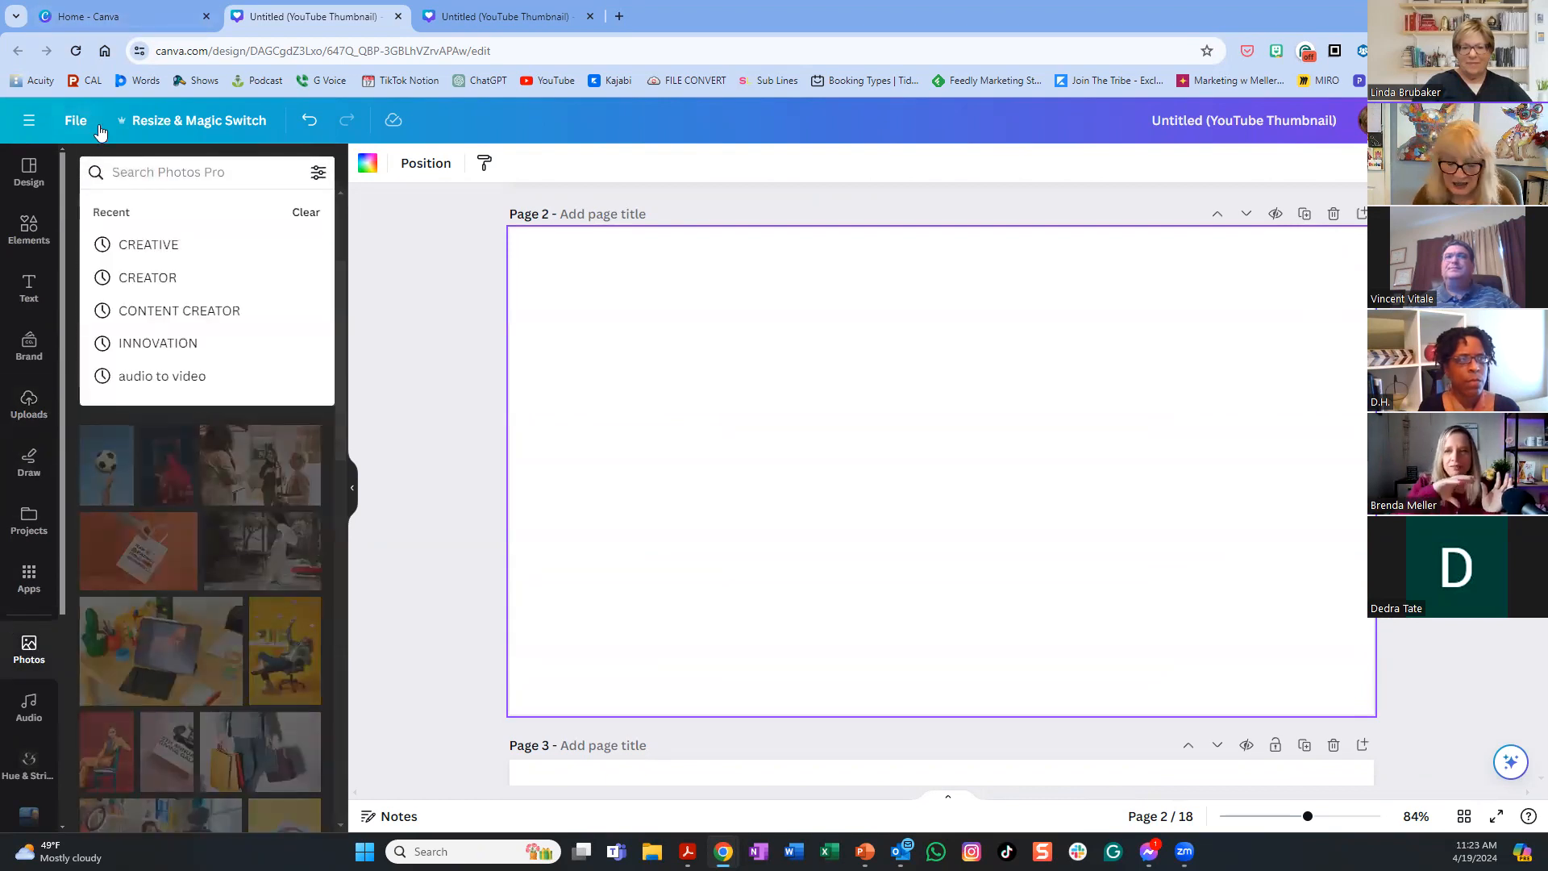
text(desktop)
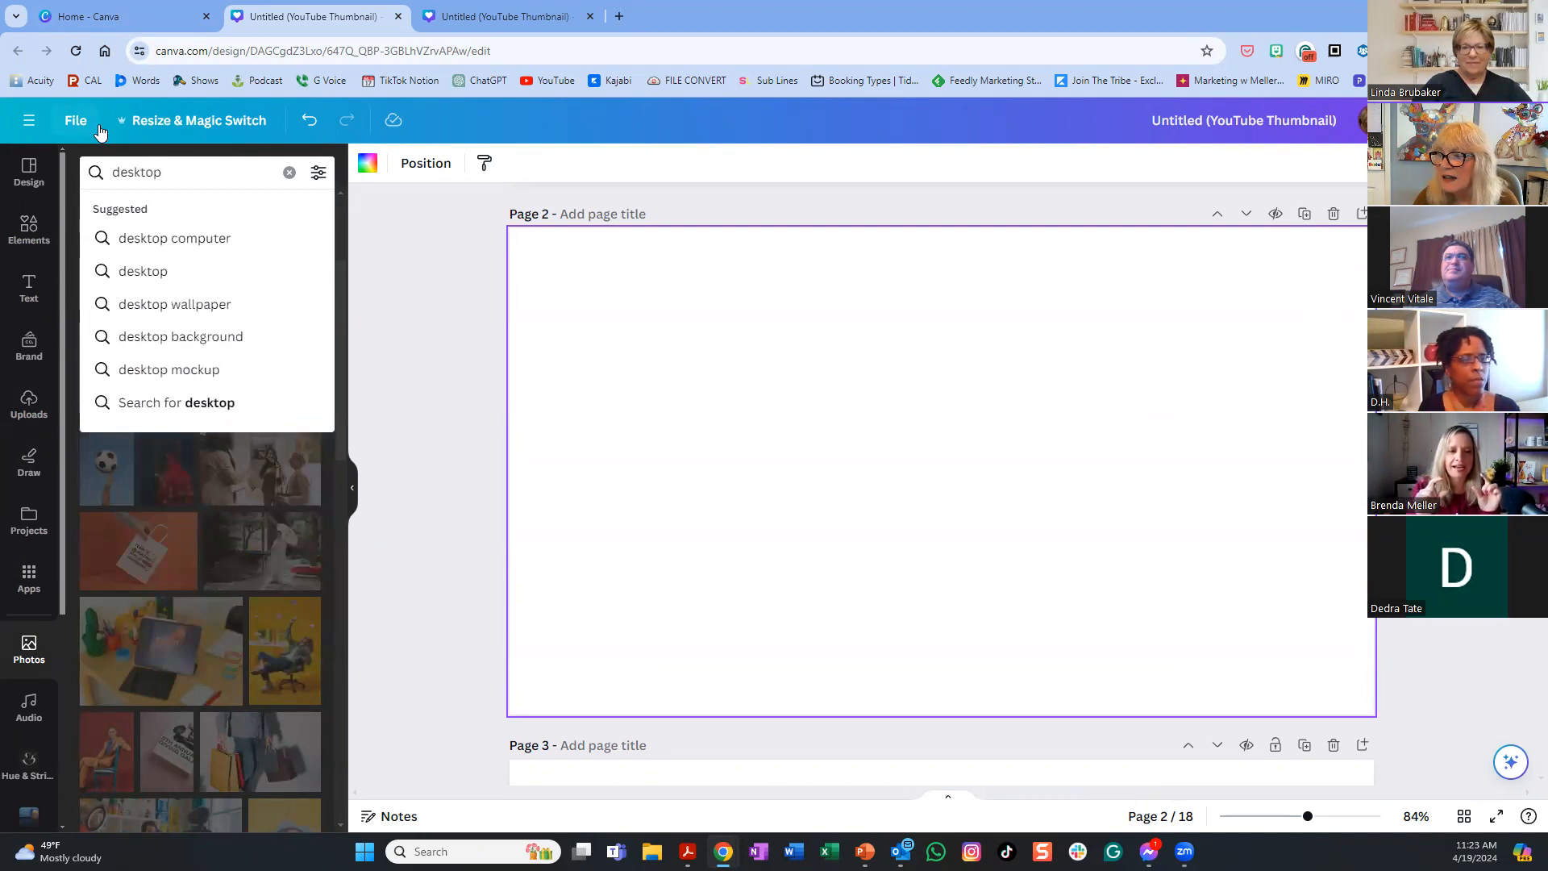
key(Return)
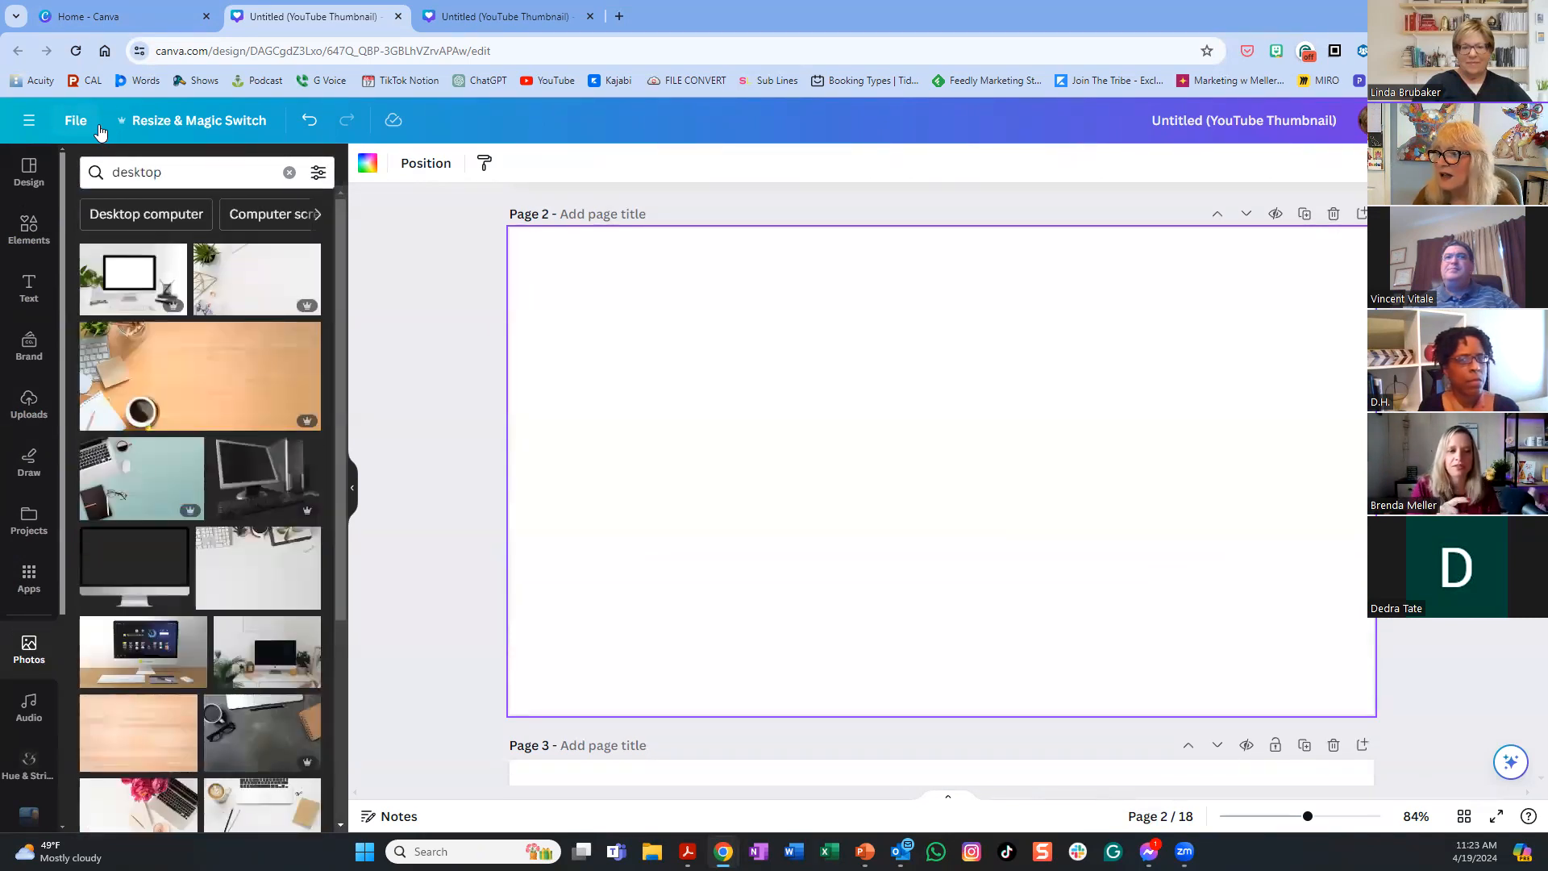
click(158, 274)
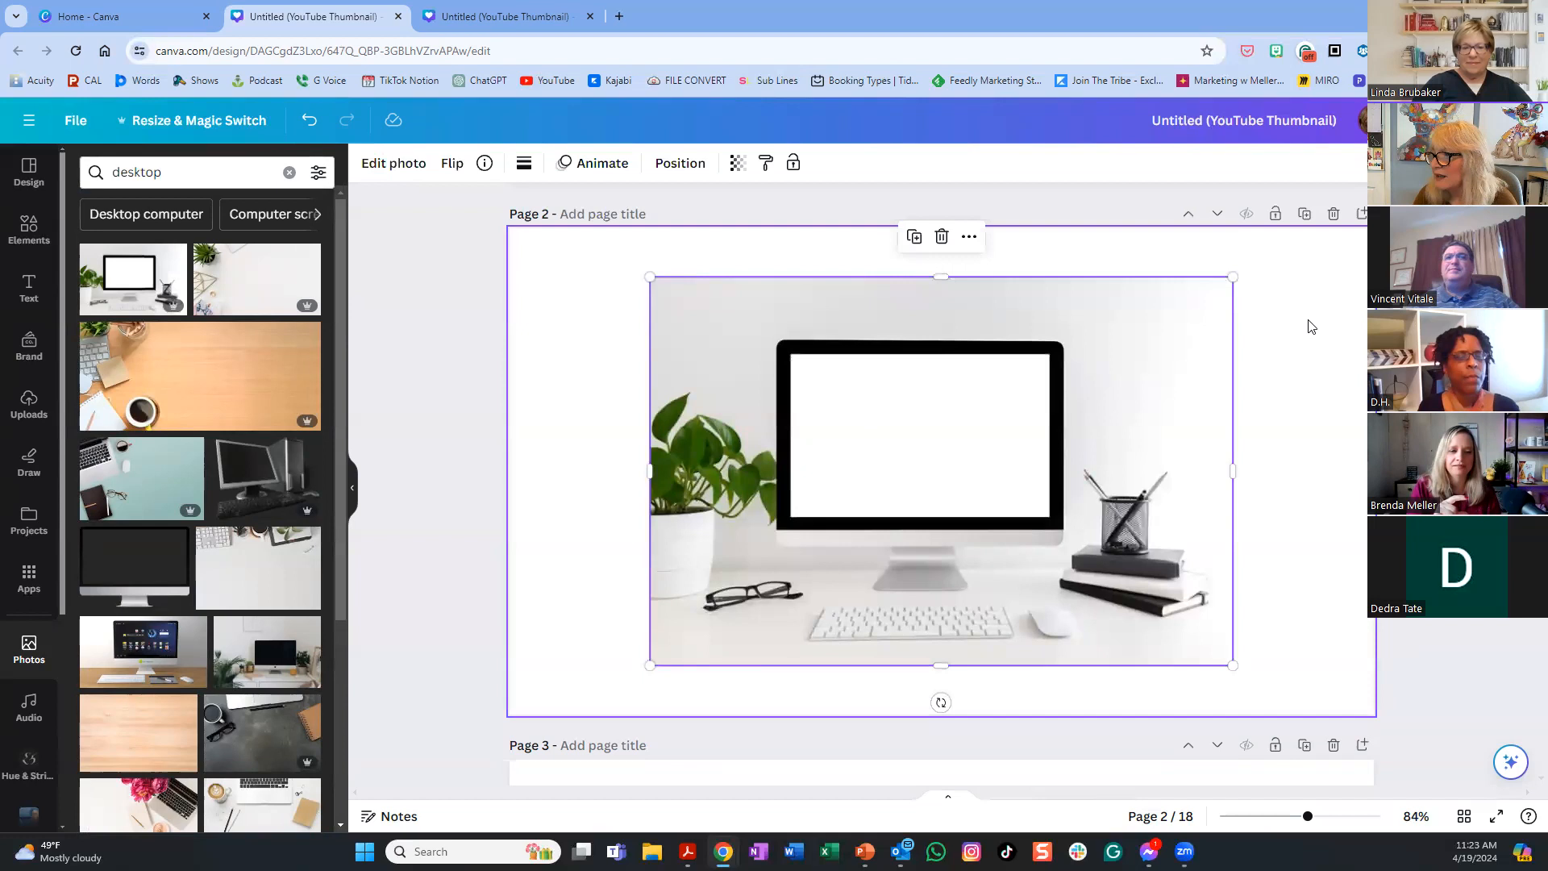
- Enlarge the desktop photo to 1,056 × 704 and stretch it to the page's sides and bottom
drag(1233, 277, 1312, 231)
drag(649, 665, 559, 674)
drag(581, 470, 510, 470)
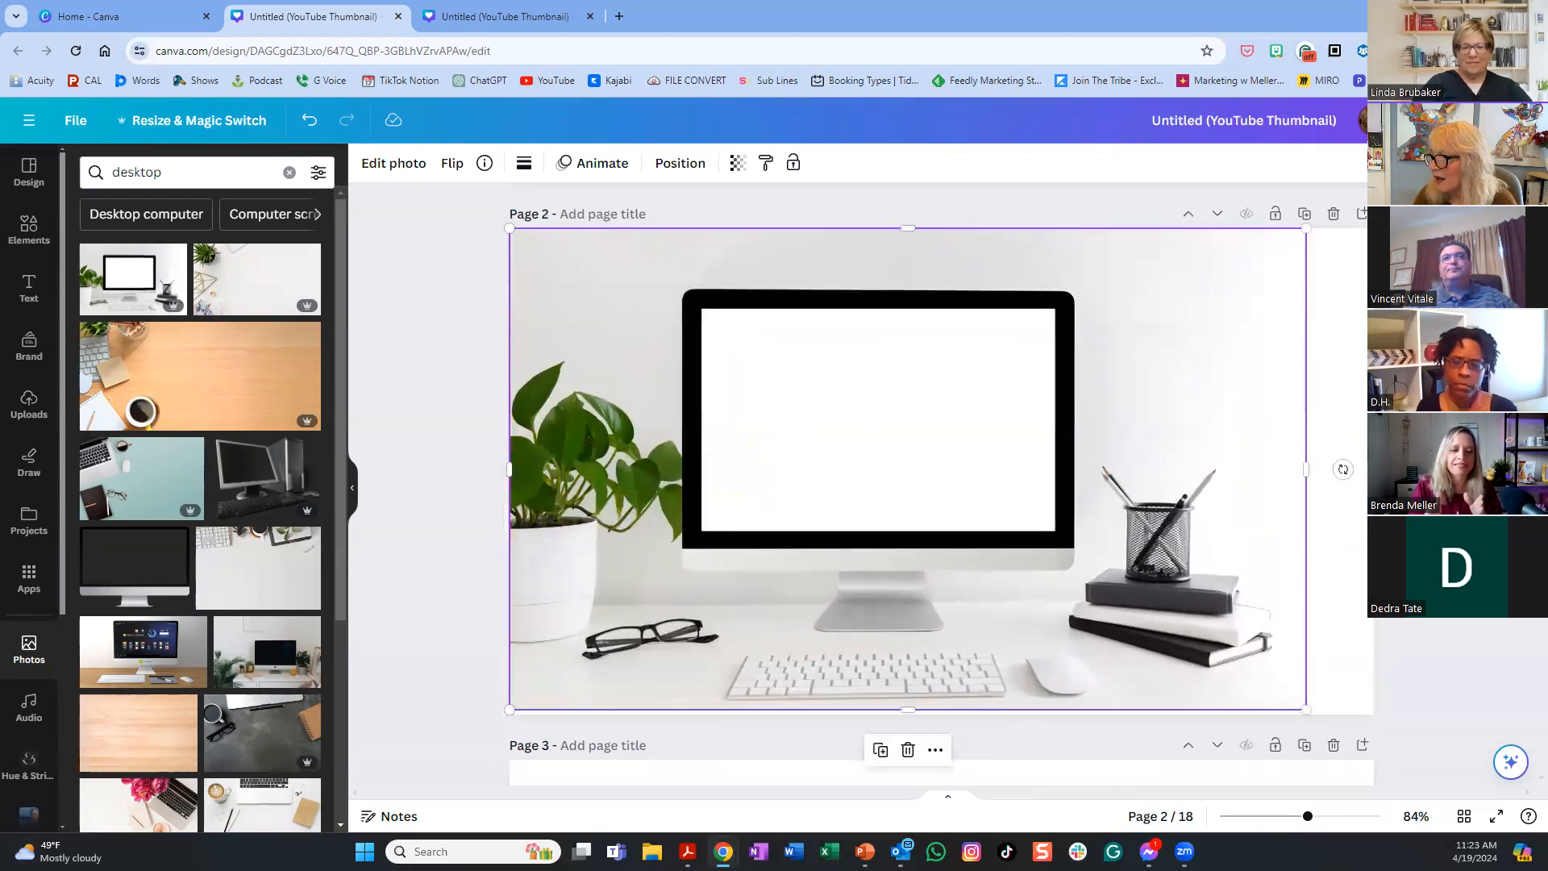
drag(1307, 471, 1374, 472)
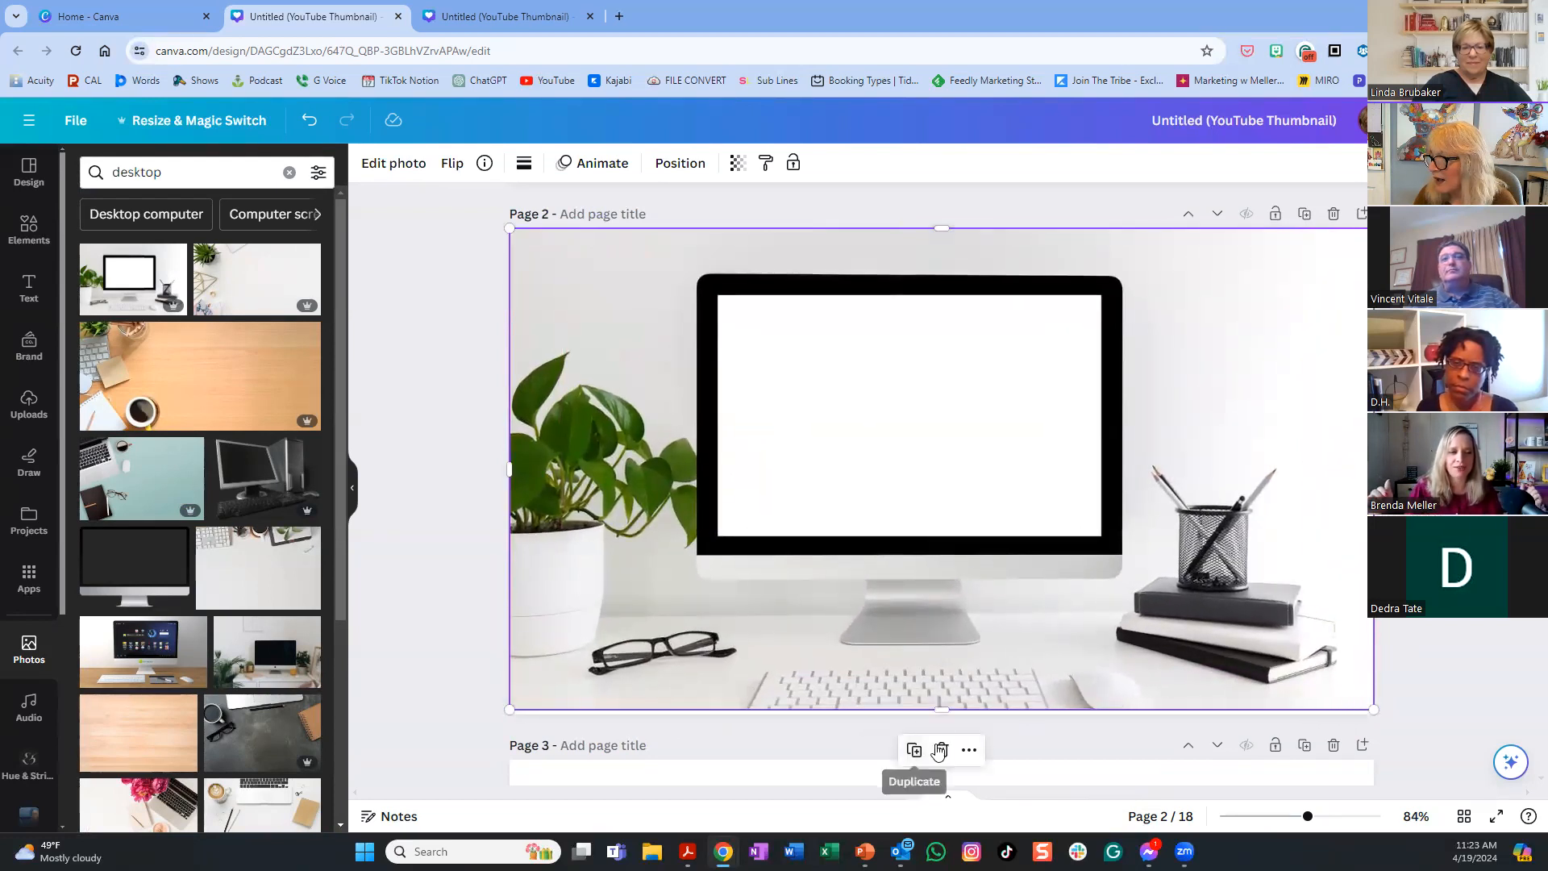
drag(946, 710, 944, 719)
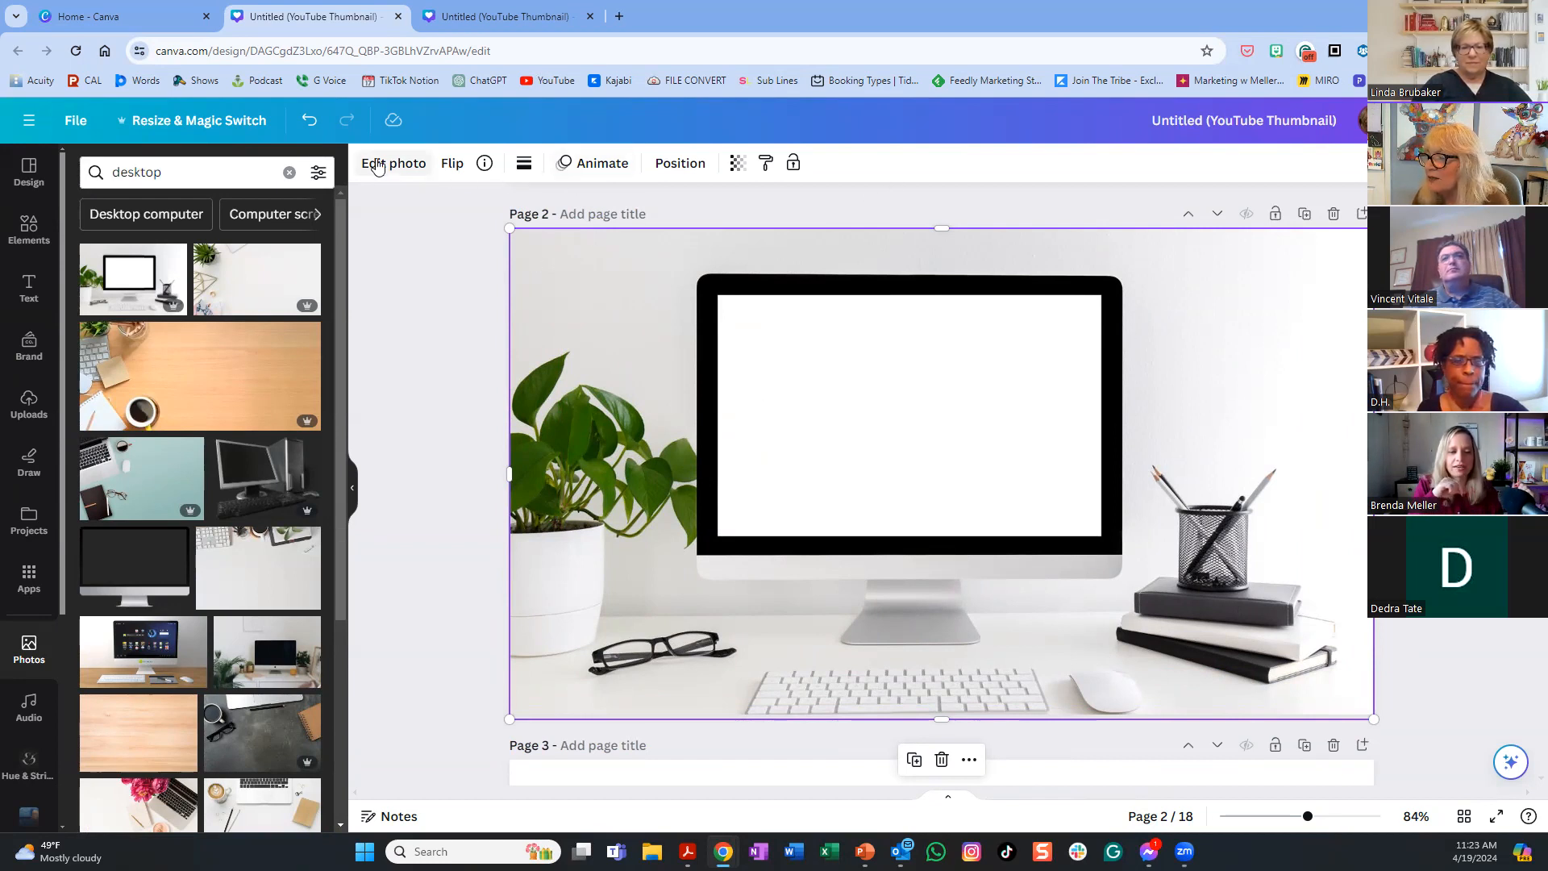
- Undo five resizes to return the desk photo to its earlier smaller size
click(309, 121)
click(309, 120)
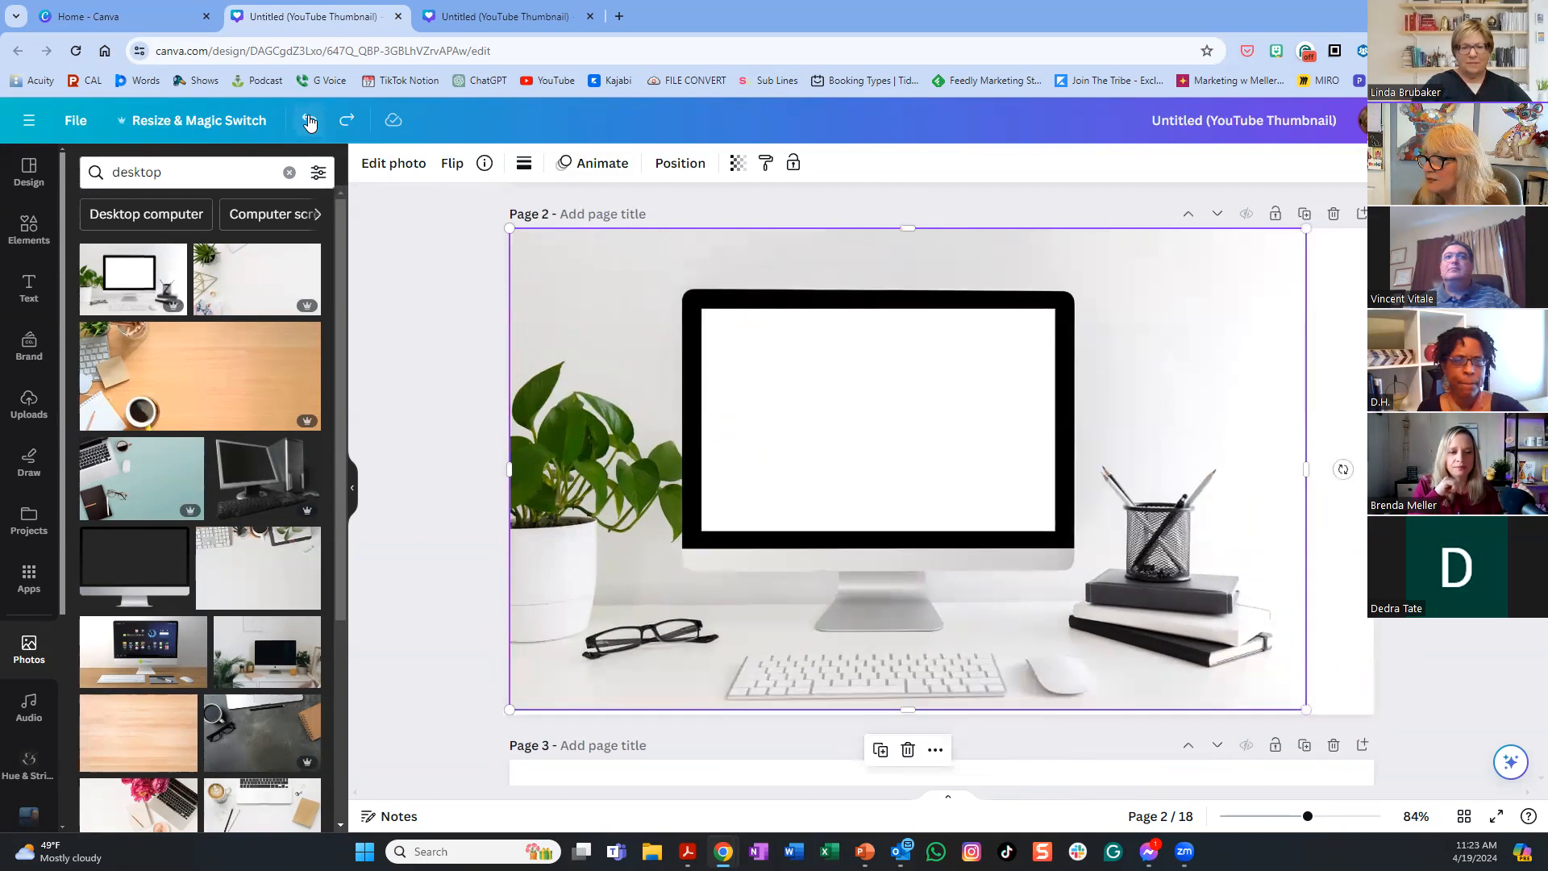
click(309, 120)
click(309, 120)
click(309, 120)
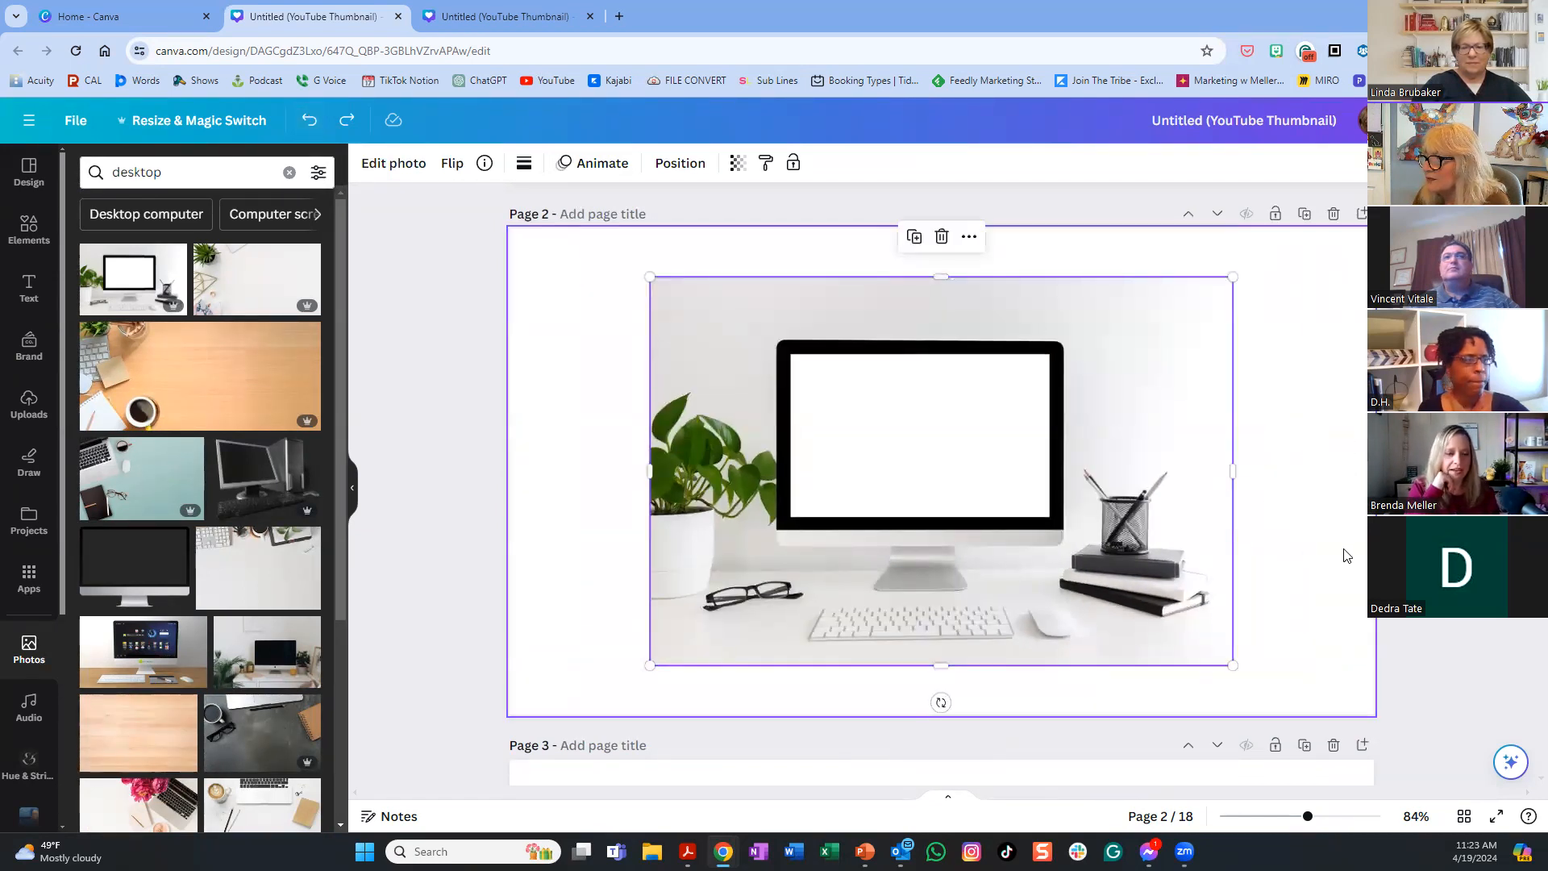
- Magic Expand the desk photo to Whole Page and accept the first generated result
click(413, 168)
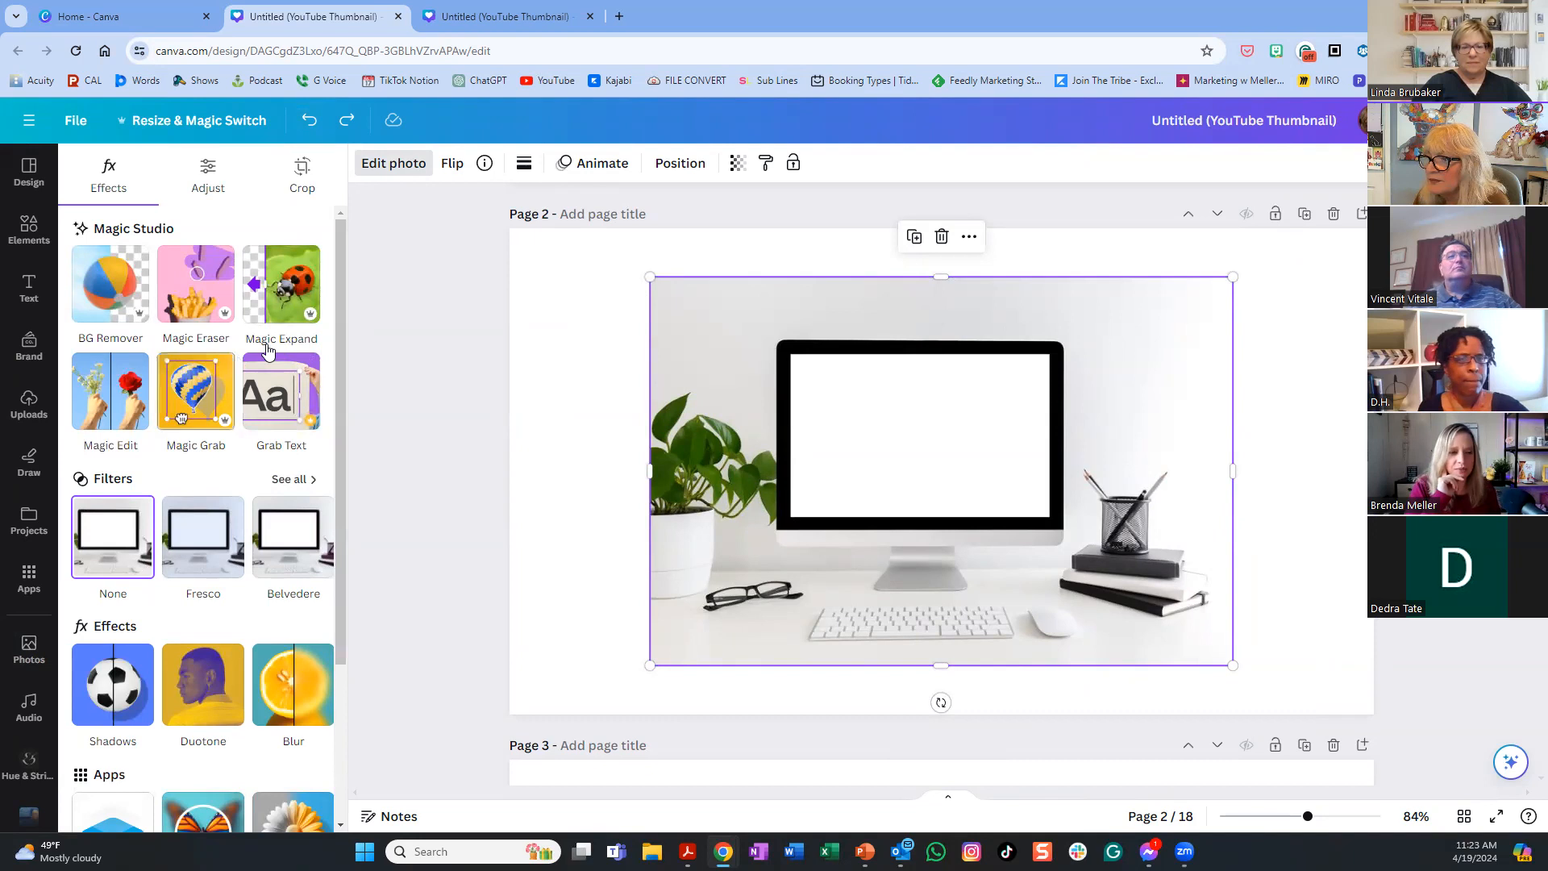
click(306, 277)
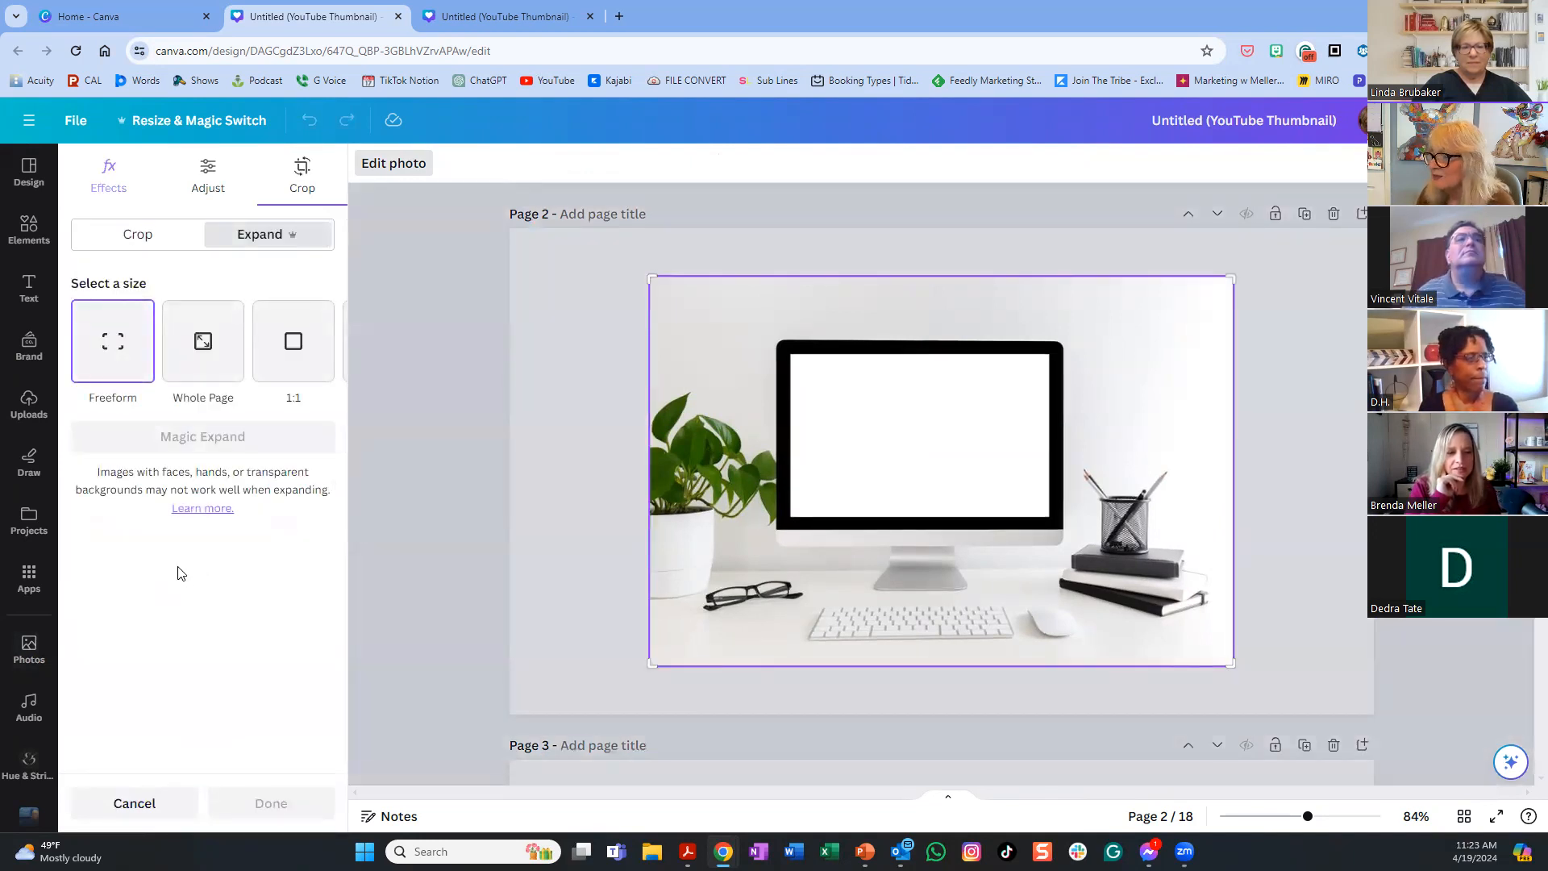
click(197, 347)
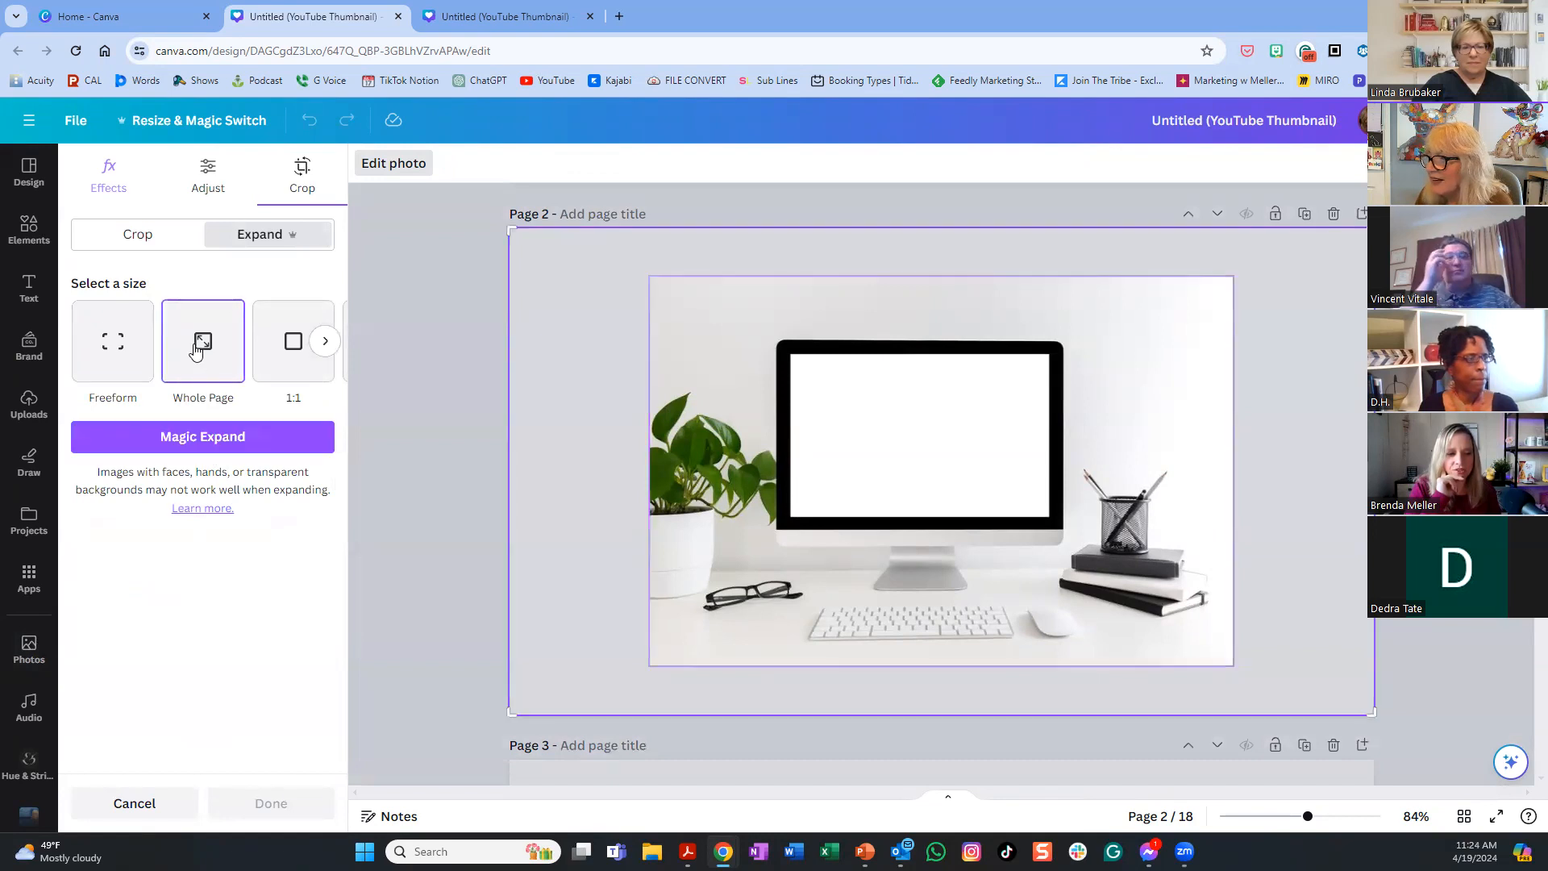
click(210, 440)
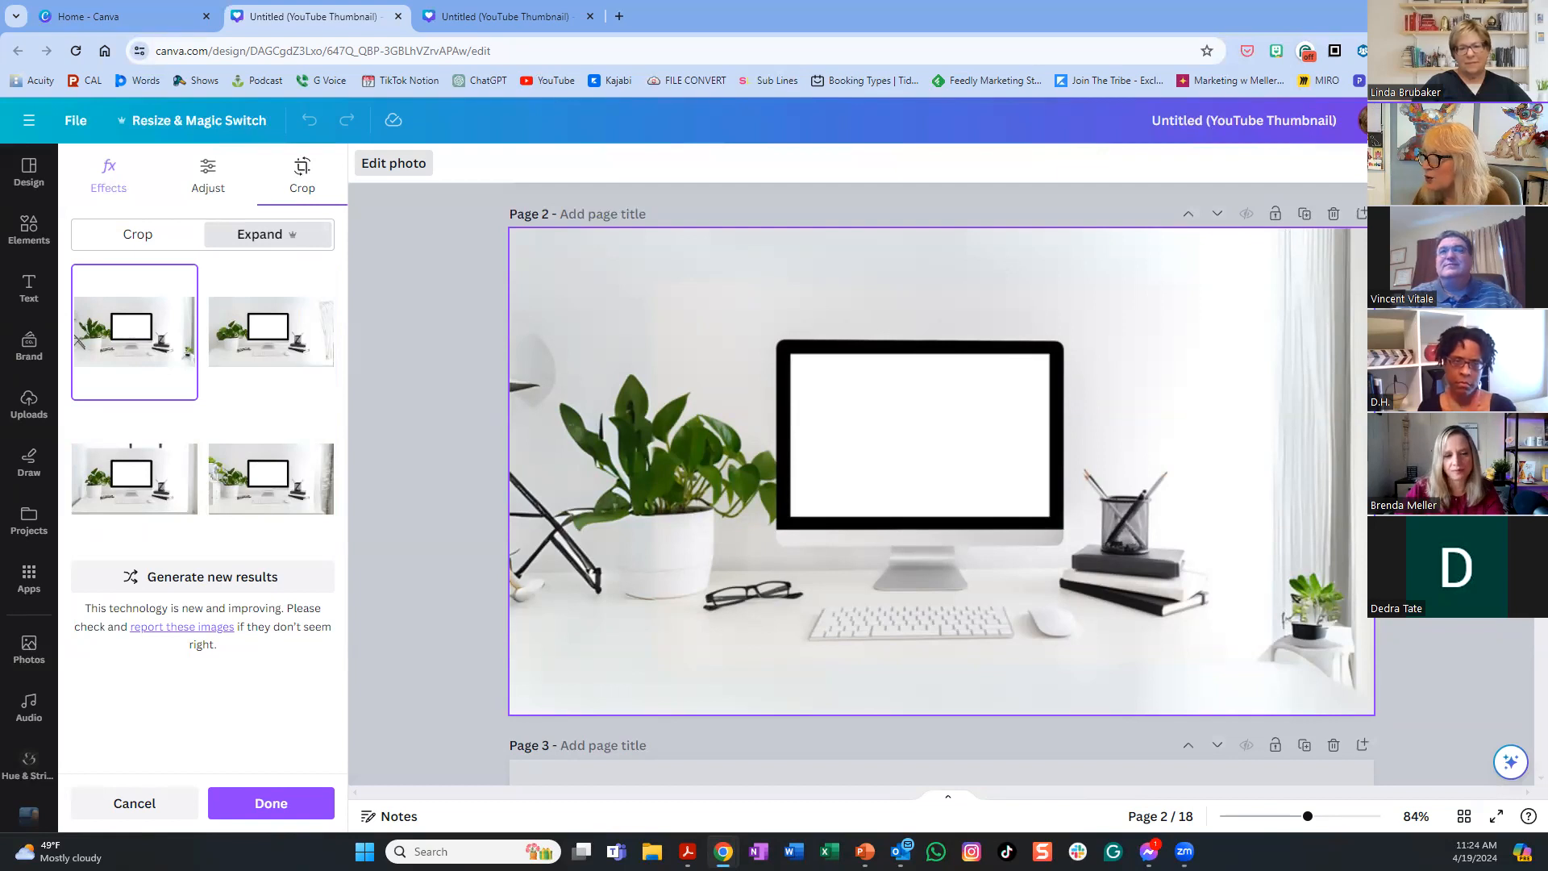
click(271, 803)
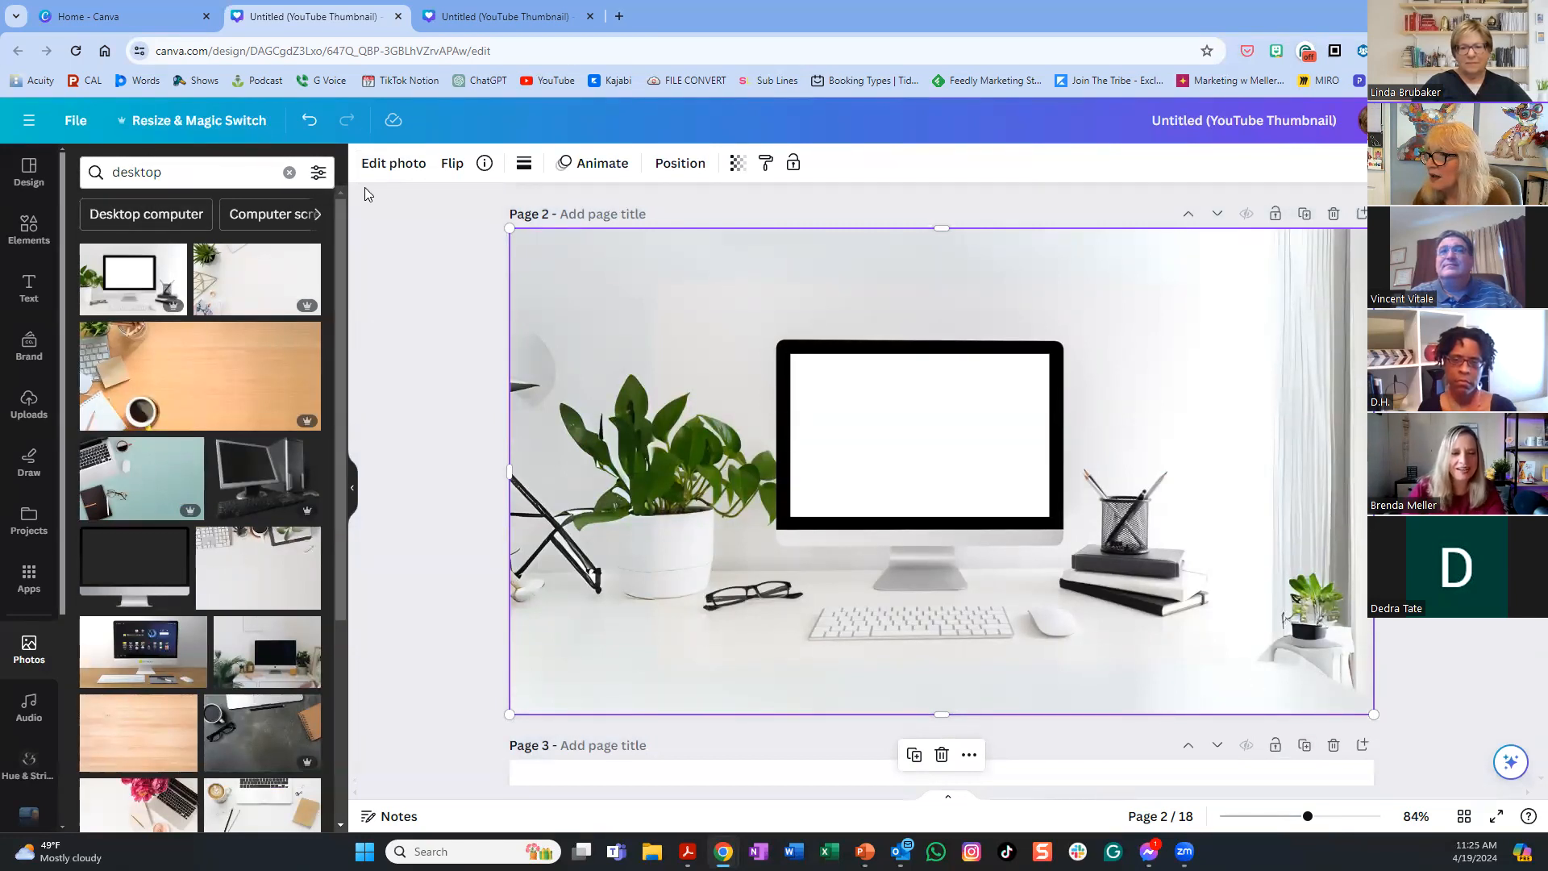
- Use Magic Eraser on the small potted plant at the photo's right edge
click(391, 164)
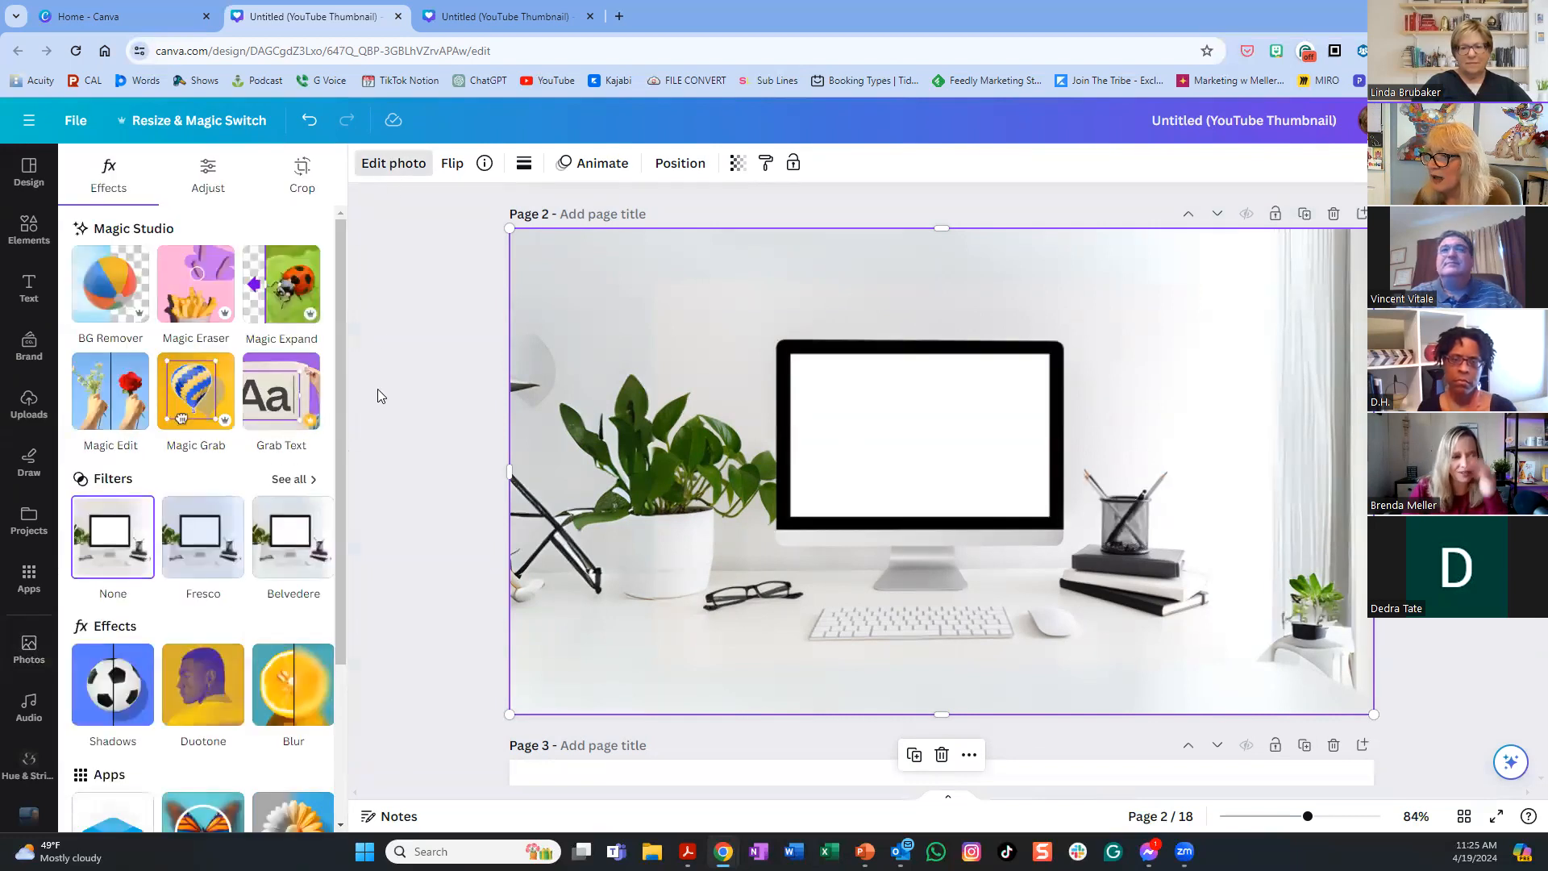
click(201, 284)
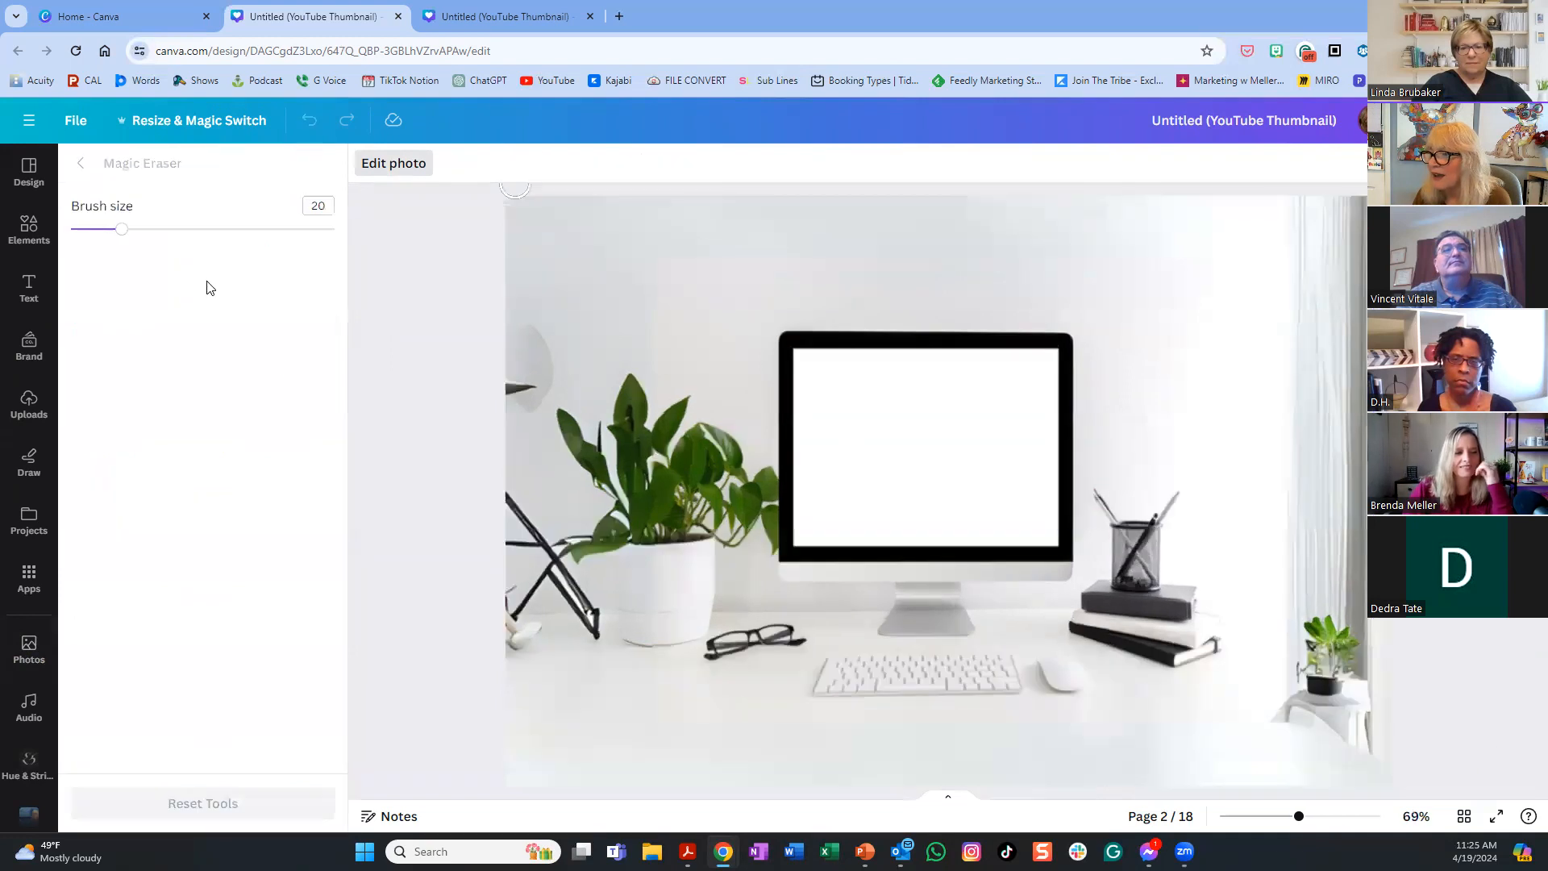
mouse_move(1348, 652)
mouse_down()
mouse_move(1312, 632)
mouse_move(1287, 677)
mouse_move(1322, 683)
mouse_move(1320, 704)
mouse_move(1353, 674)
mouse_move(1343, 702)
mouse_move(1302, 714)
mouse_move(1361, 715)
mouse_move(1369, 752)
mouse_move(1358, 715)
mouse_up()
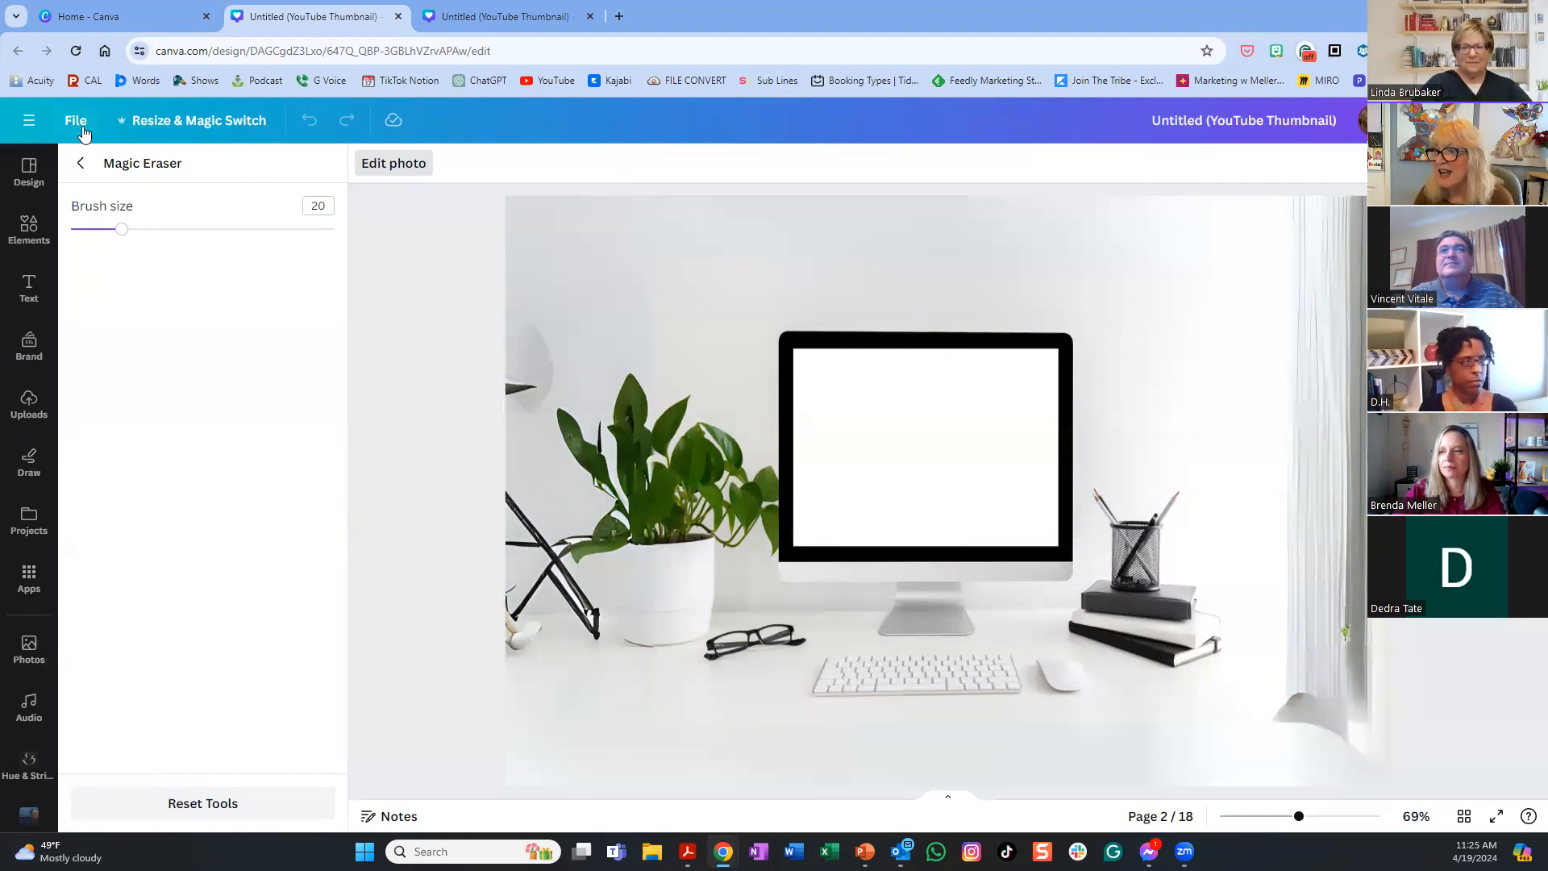
click(82, 163)
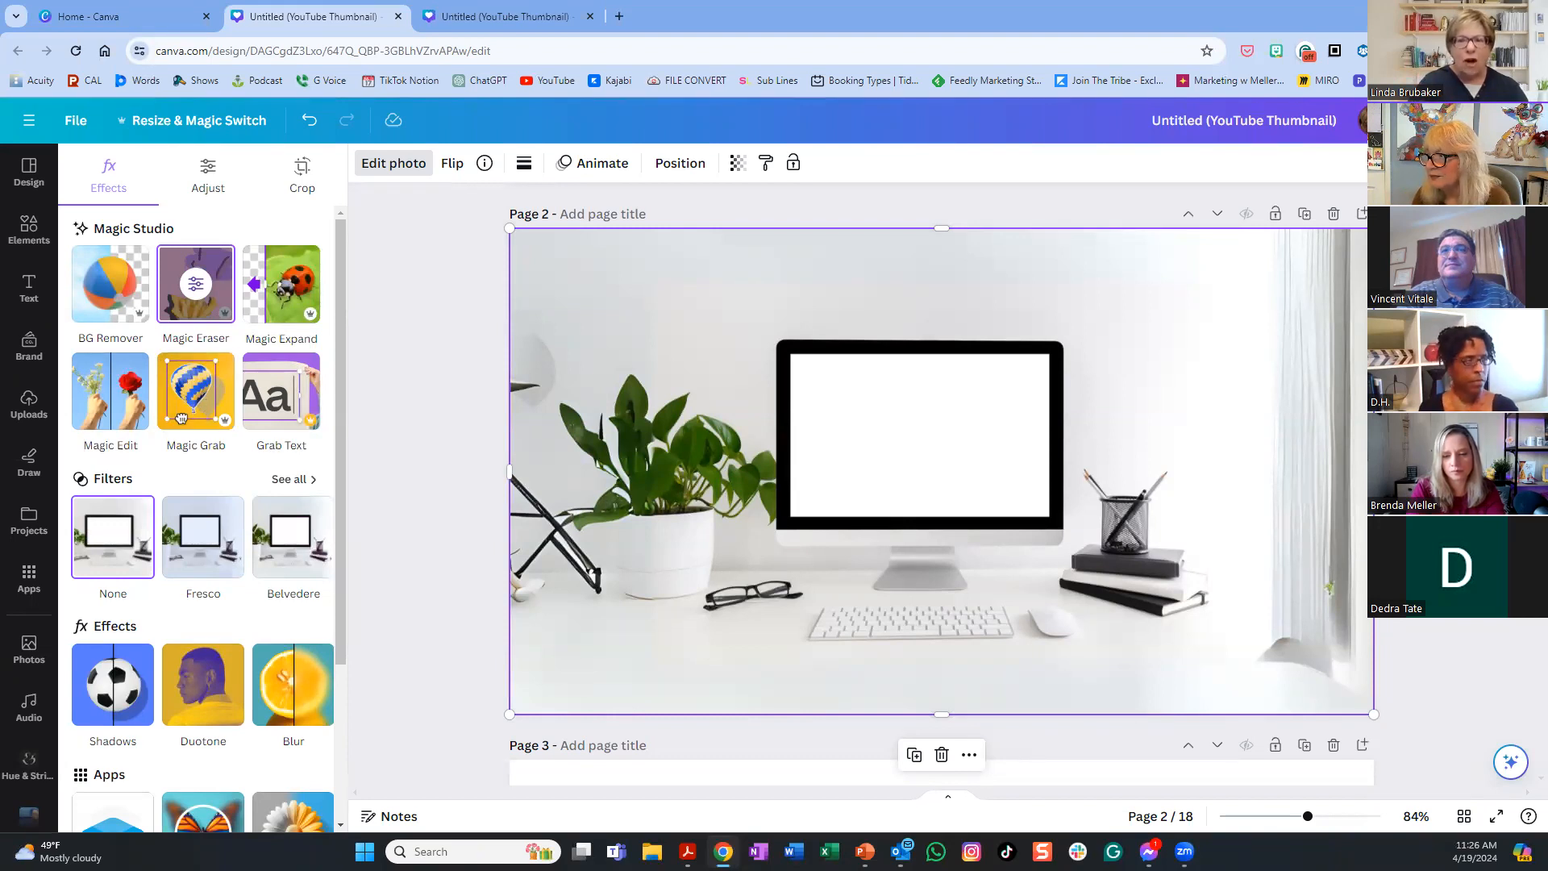
- Add a blank page and move it up so it becomes page 3
scroll(942, 484, down, 3)
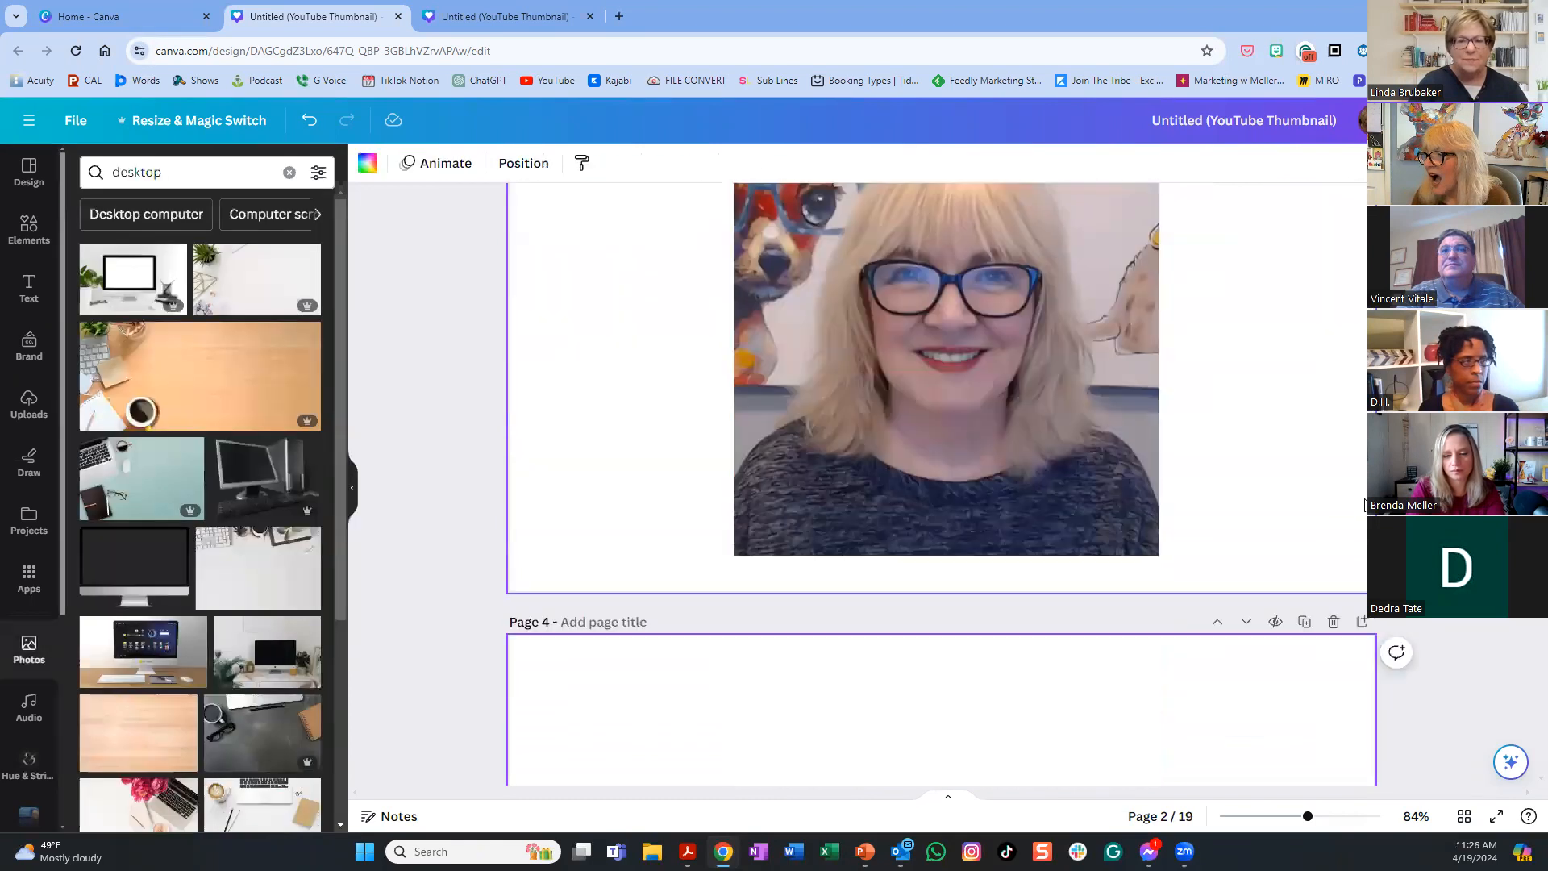
click(1362, 503)
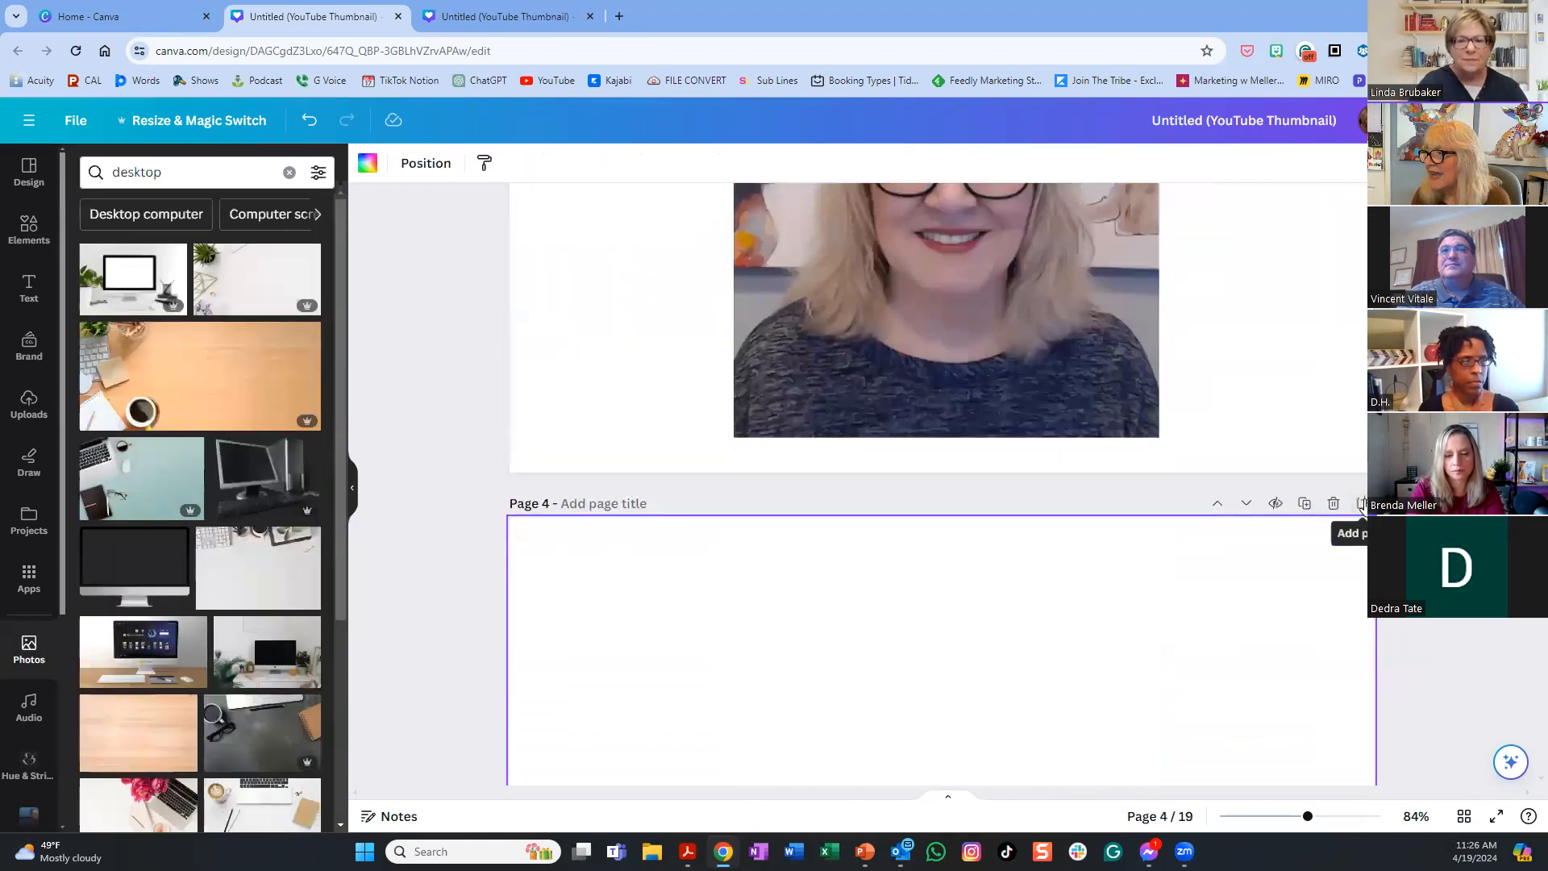
click(1218, 505)
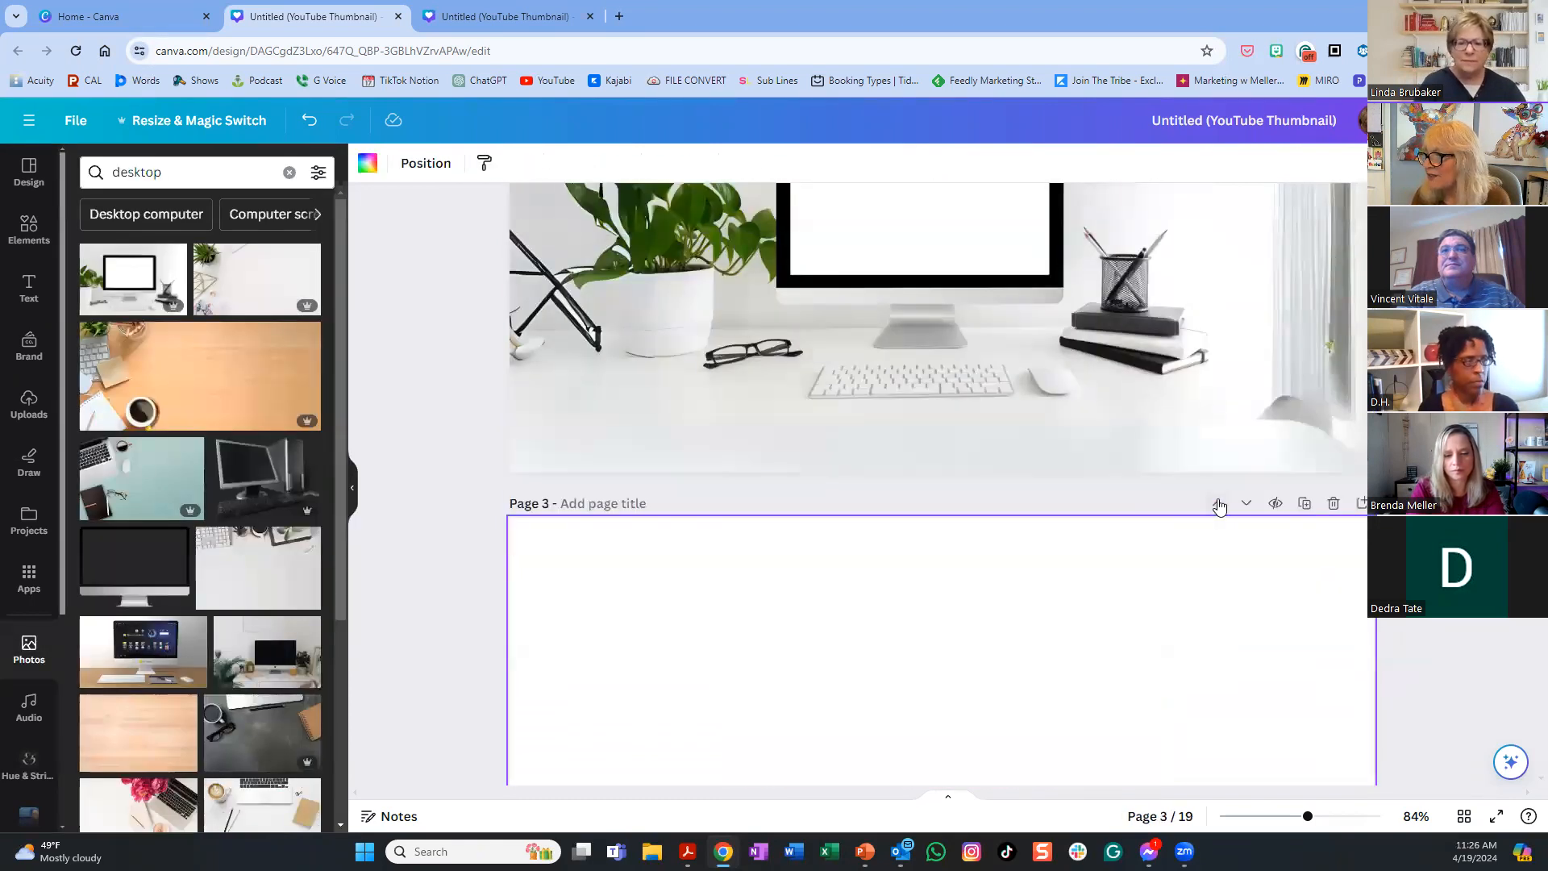
scroll(1222, 523, up, 3)
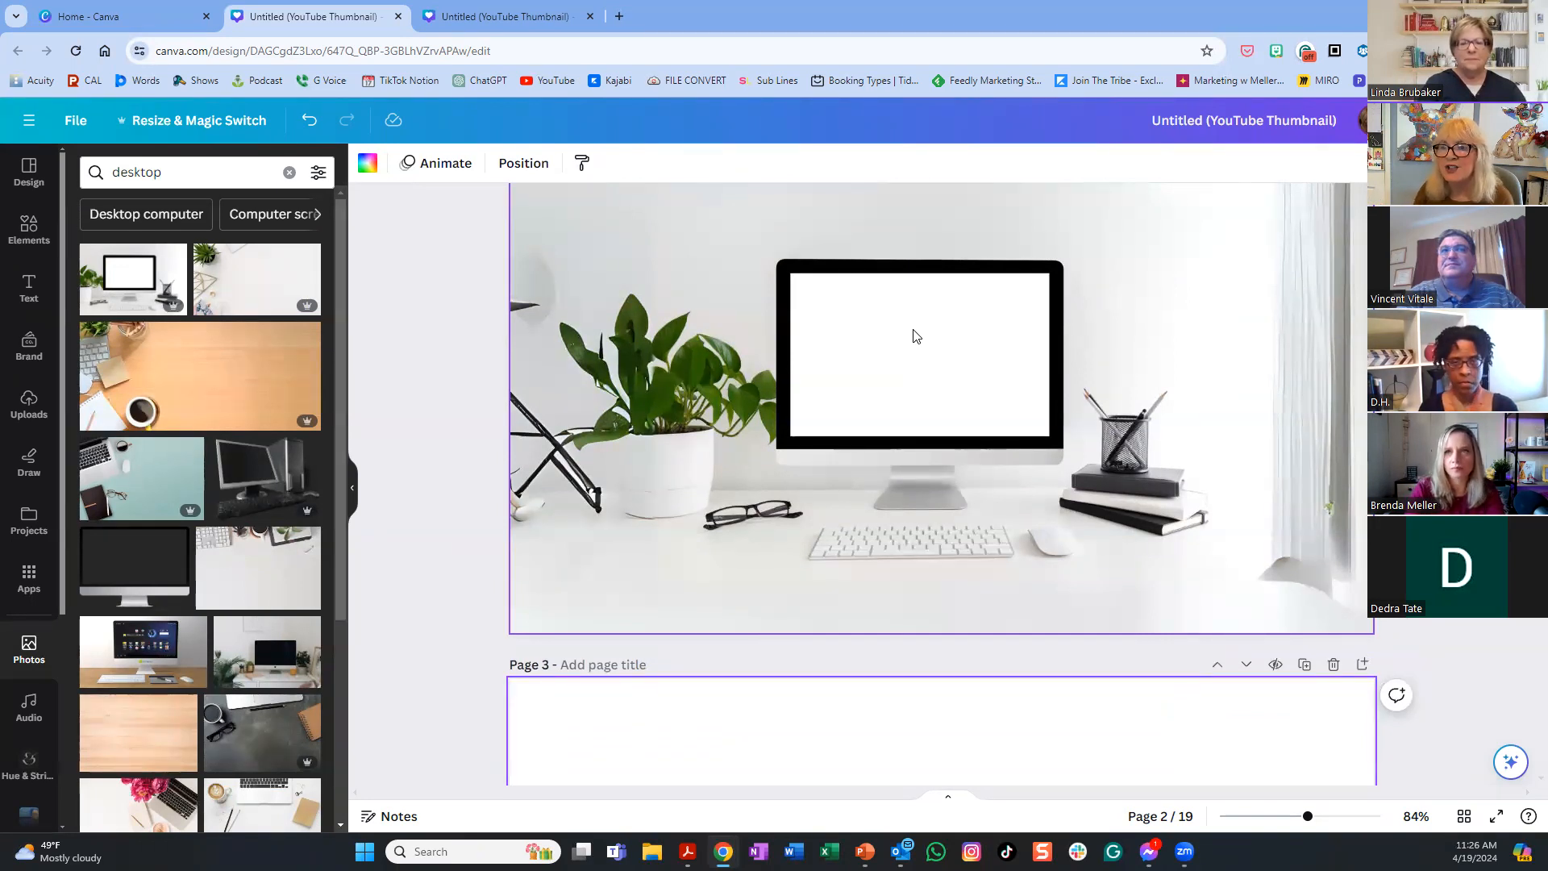
- Magic Grab the monitor and desk items from the page 2 photo and drag the cut-out onto page 3
click(922, 336)
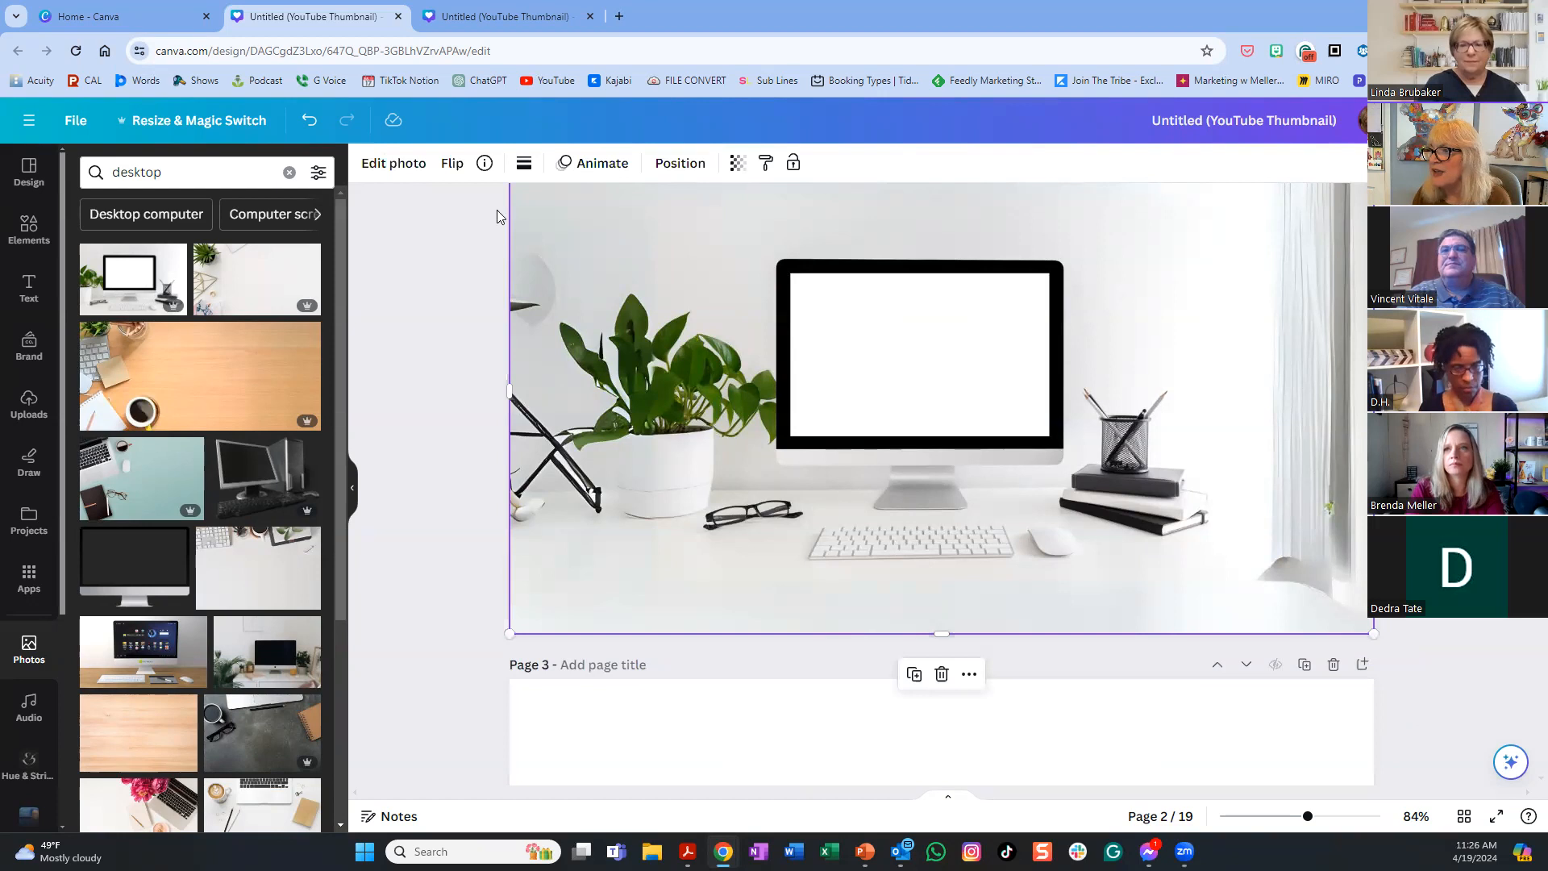
click(406, 166)
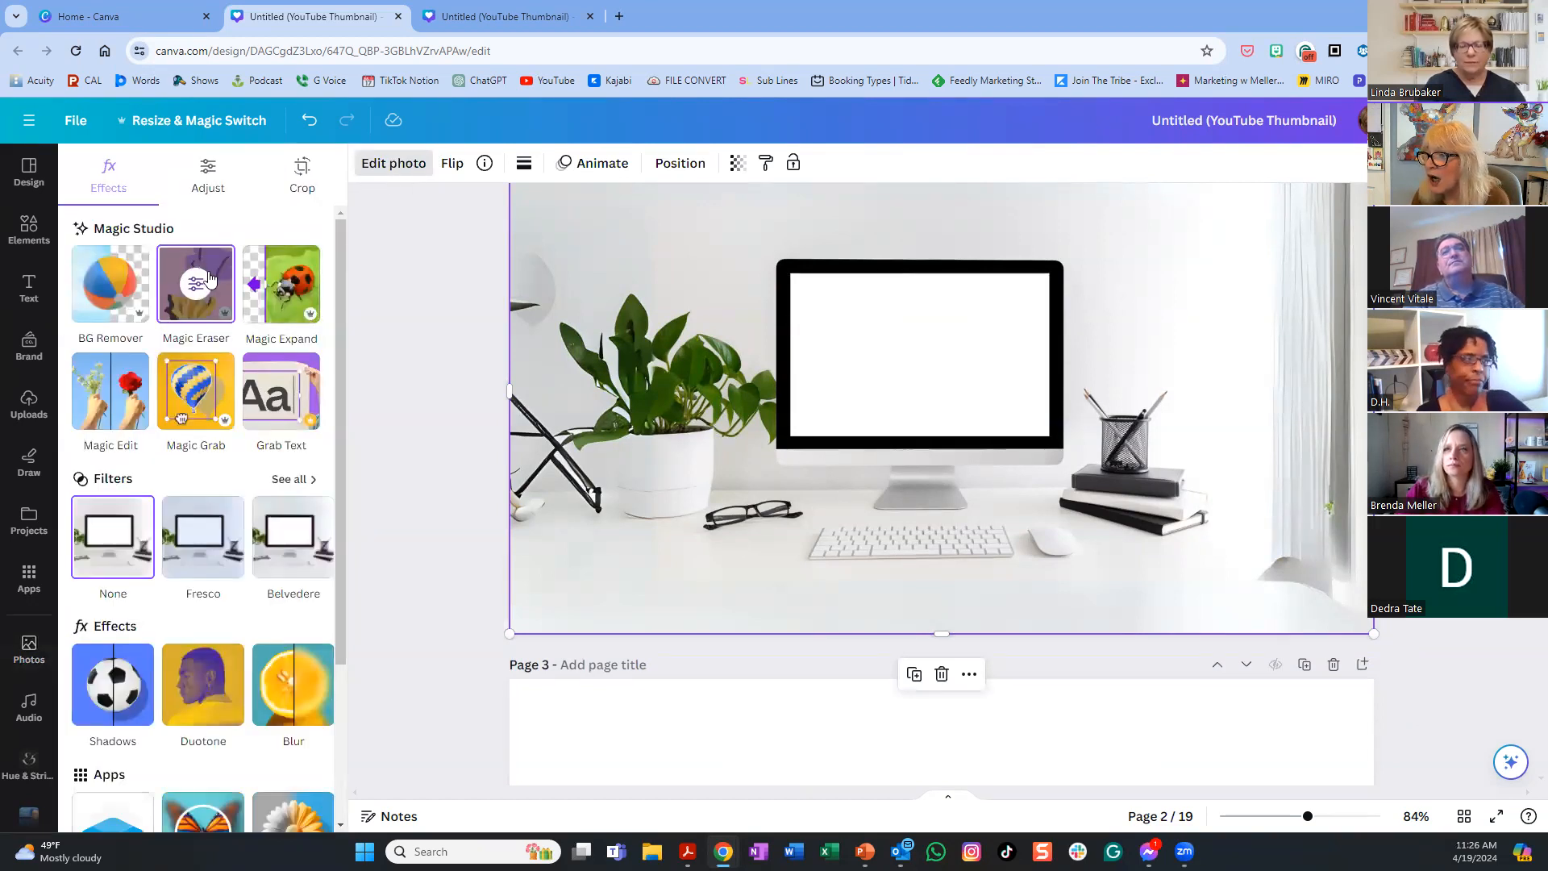
click(191, 393)
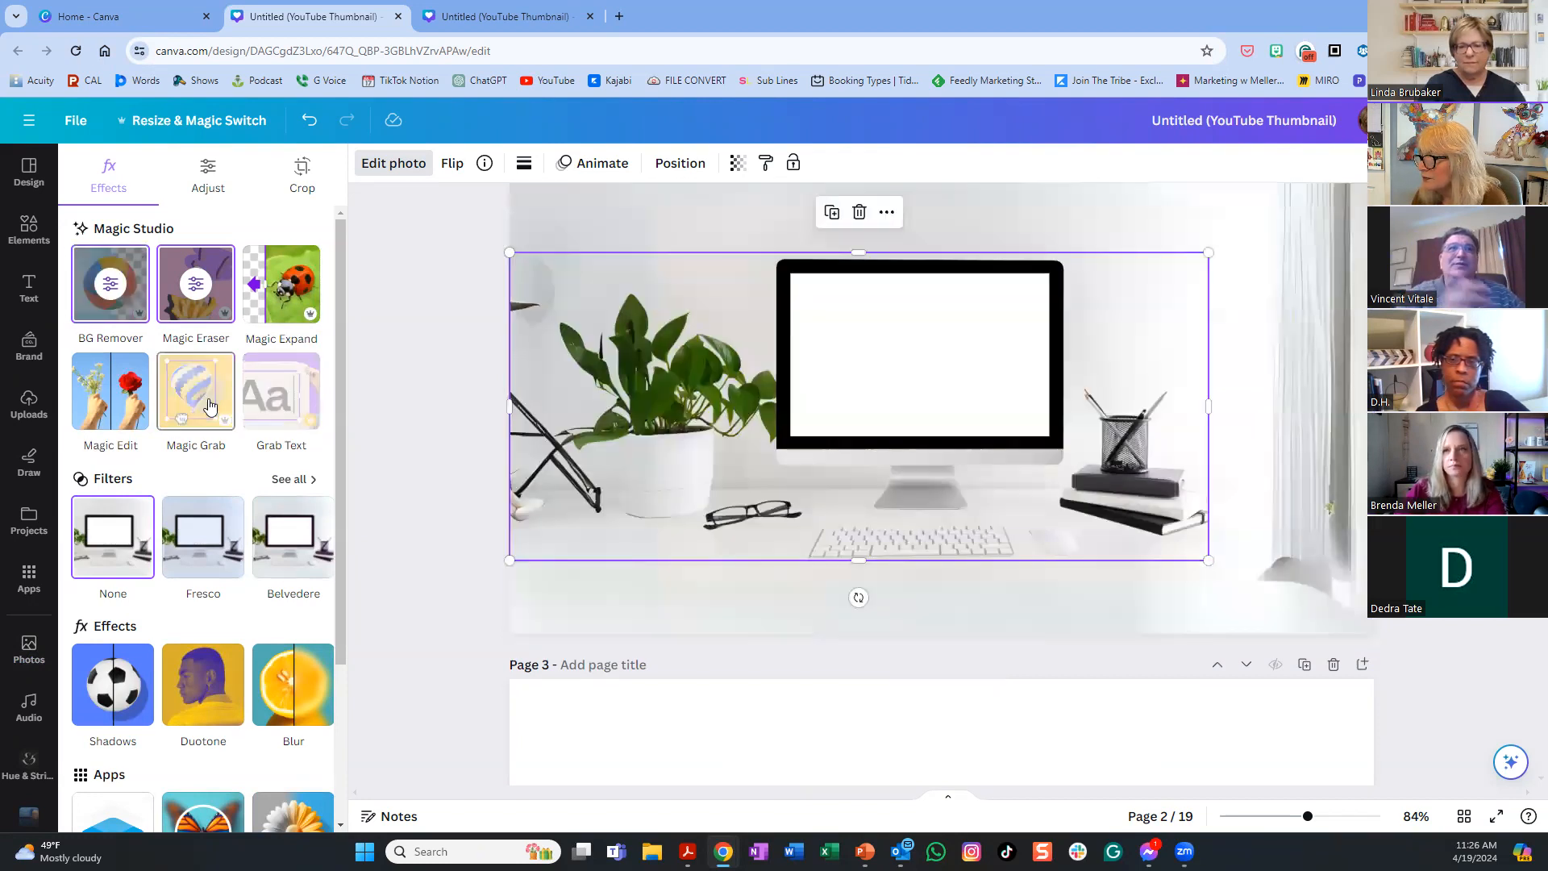
scroll(1305, 623, down, 1)
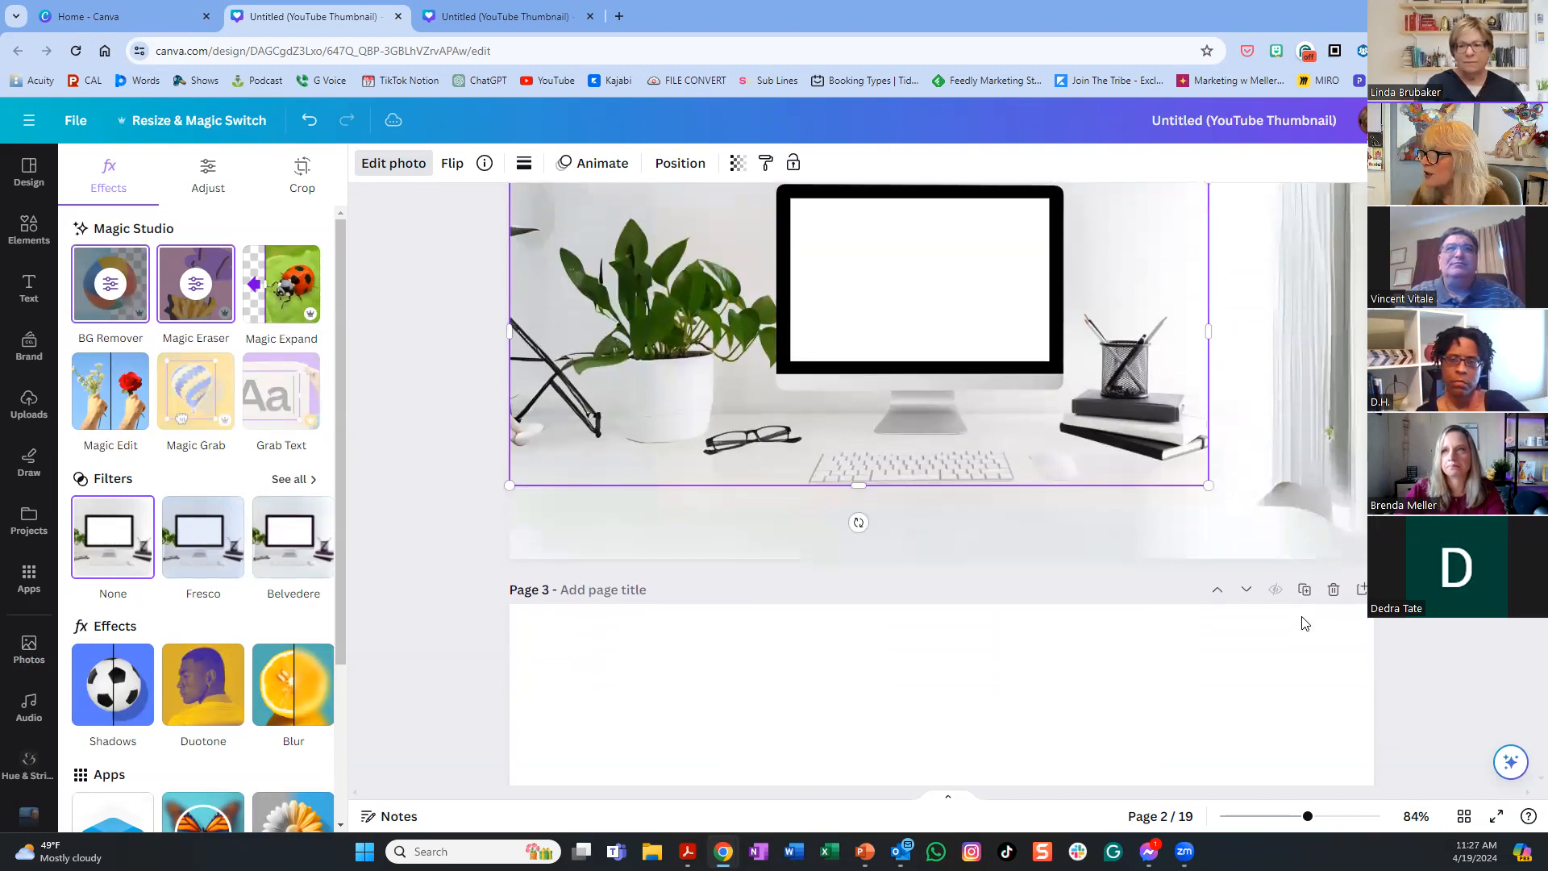
drag(954, 332, 1031, 813)
- Add a blank page 4 after page 3 and clear the photo search
scroll(1355, 712, down, 4)
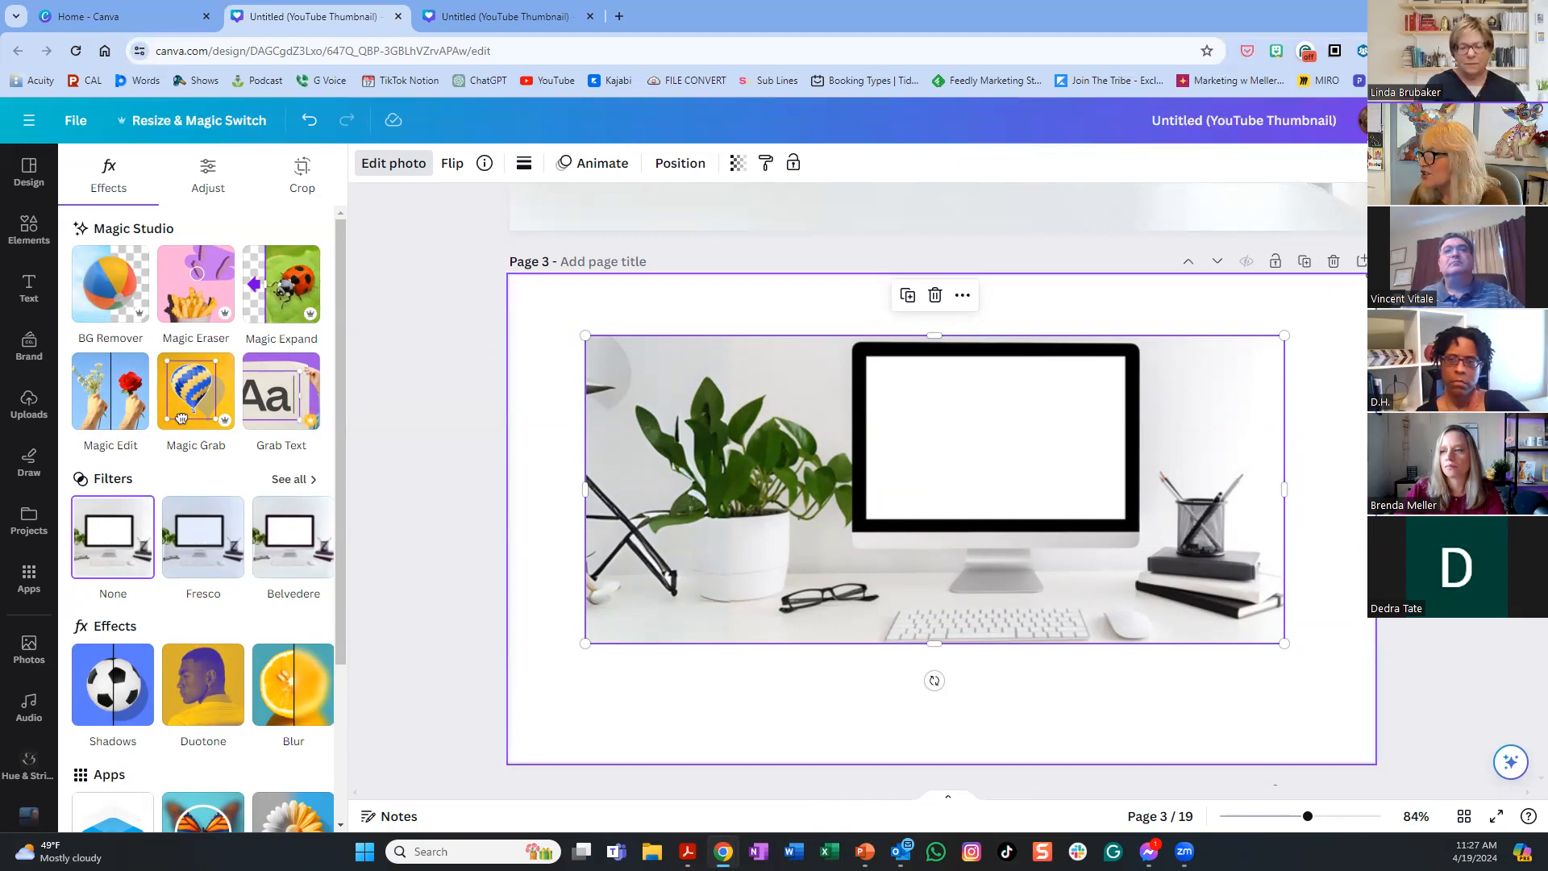
click(1361, 262)
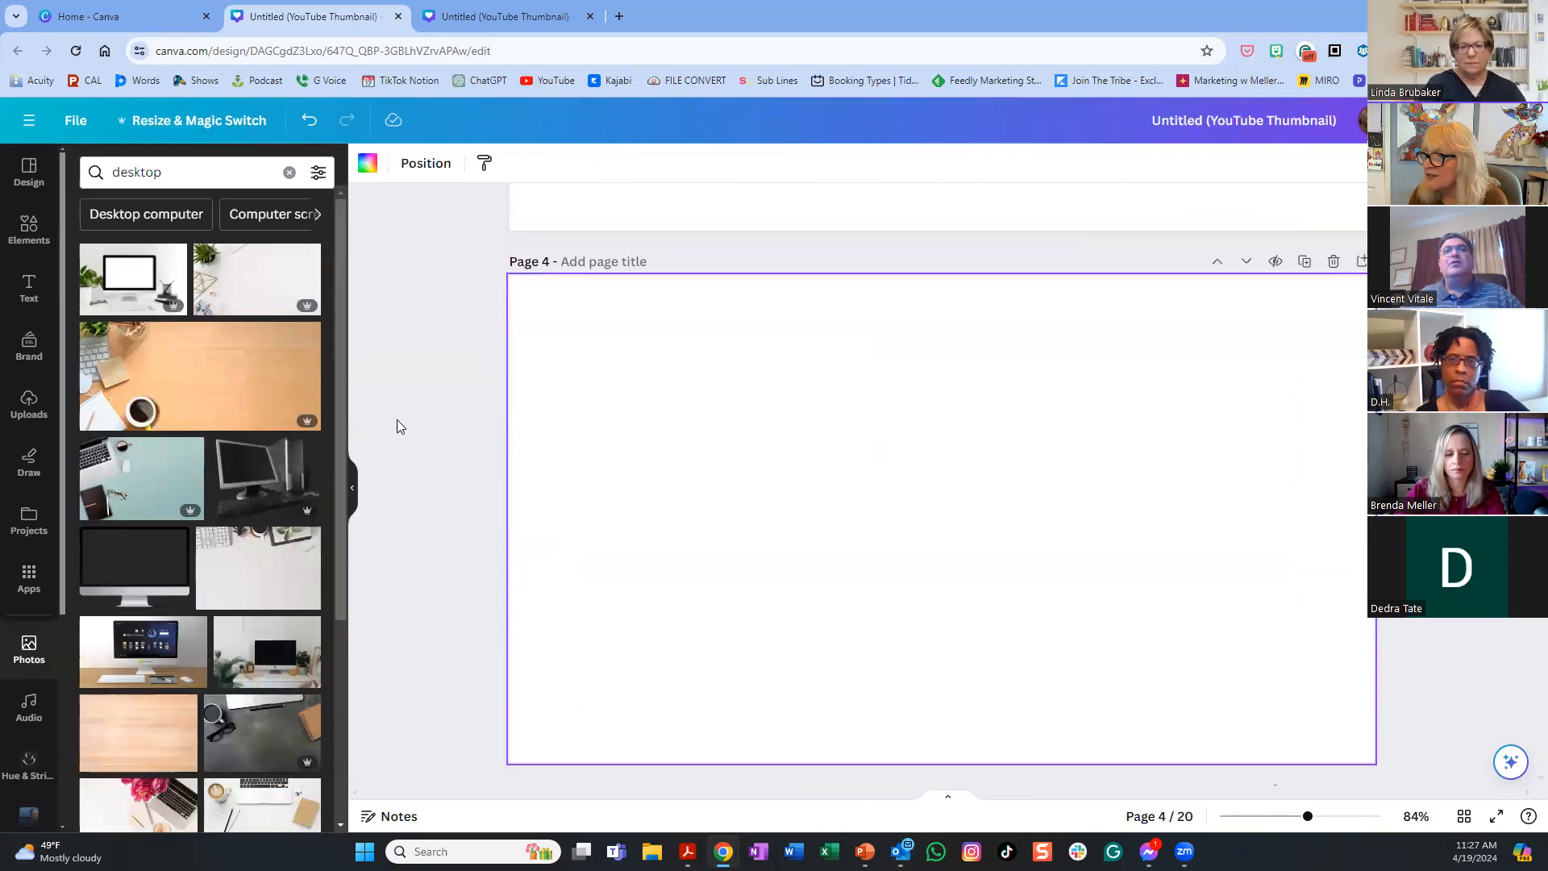
click(28, 645)
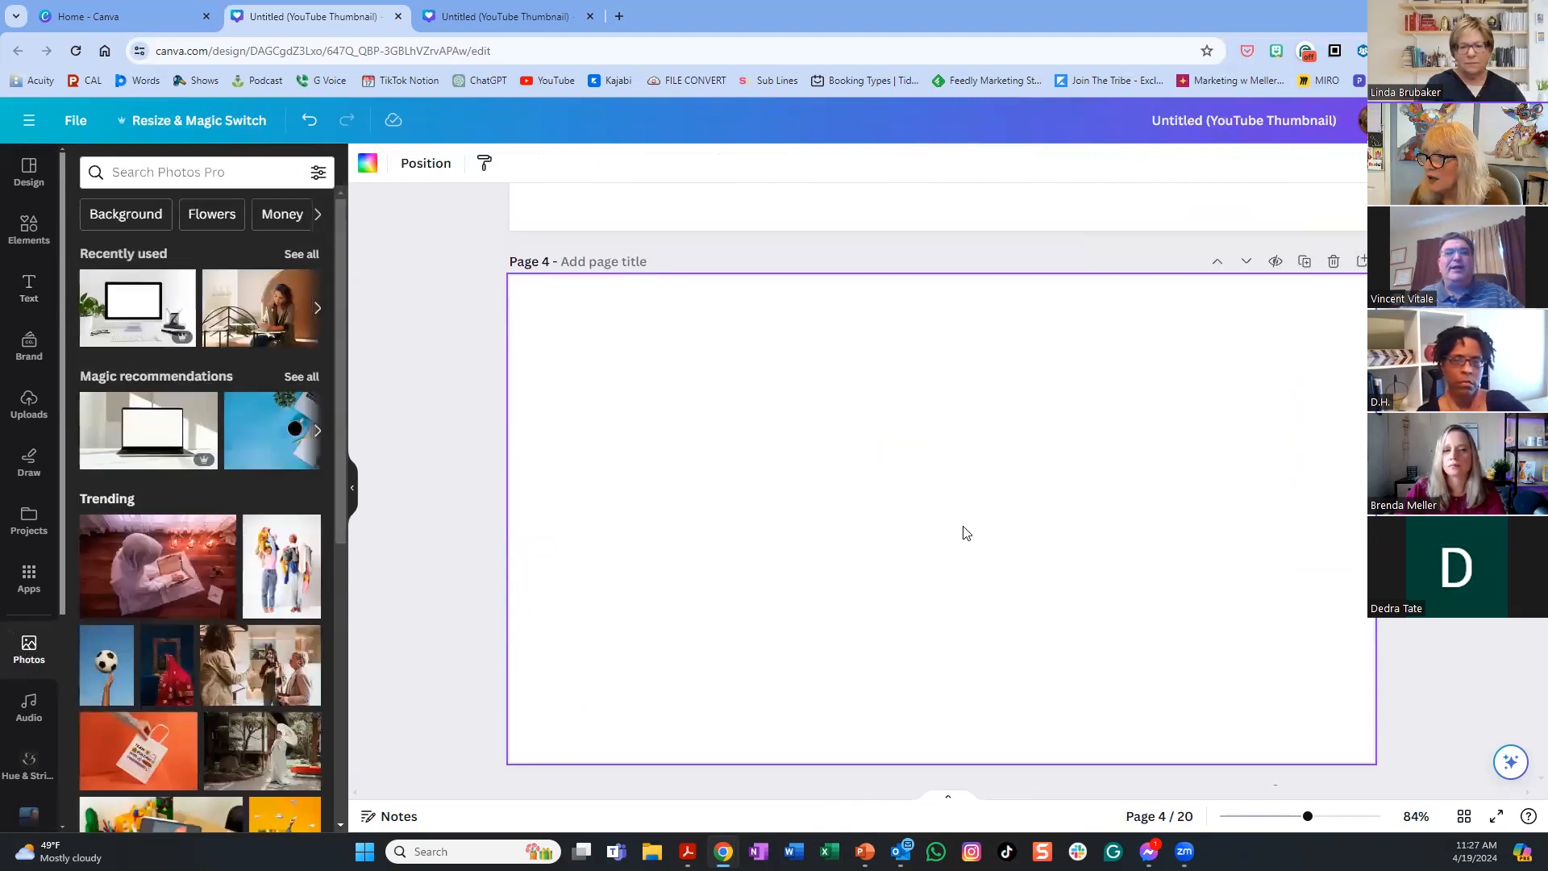
scroll(966, 533, up, 5)
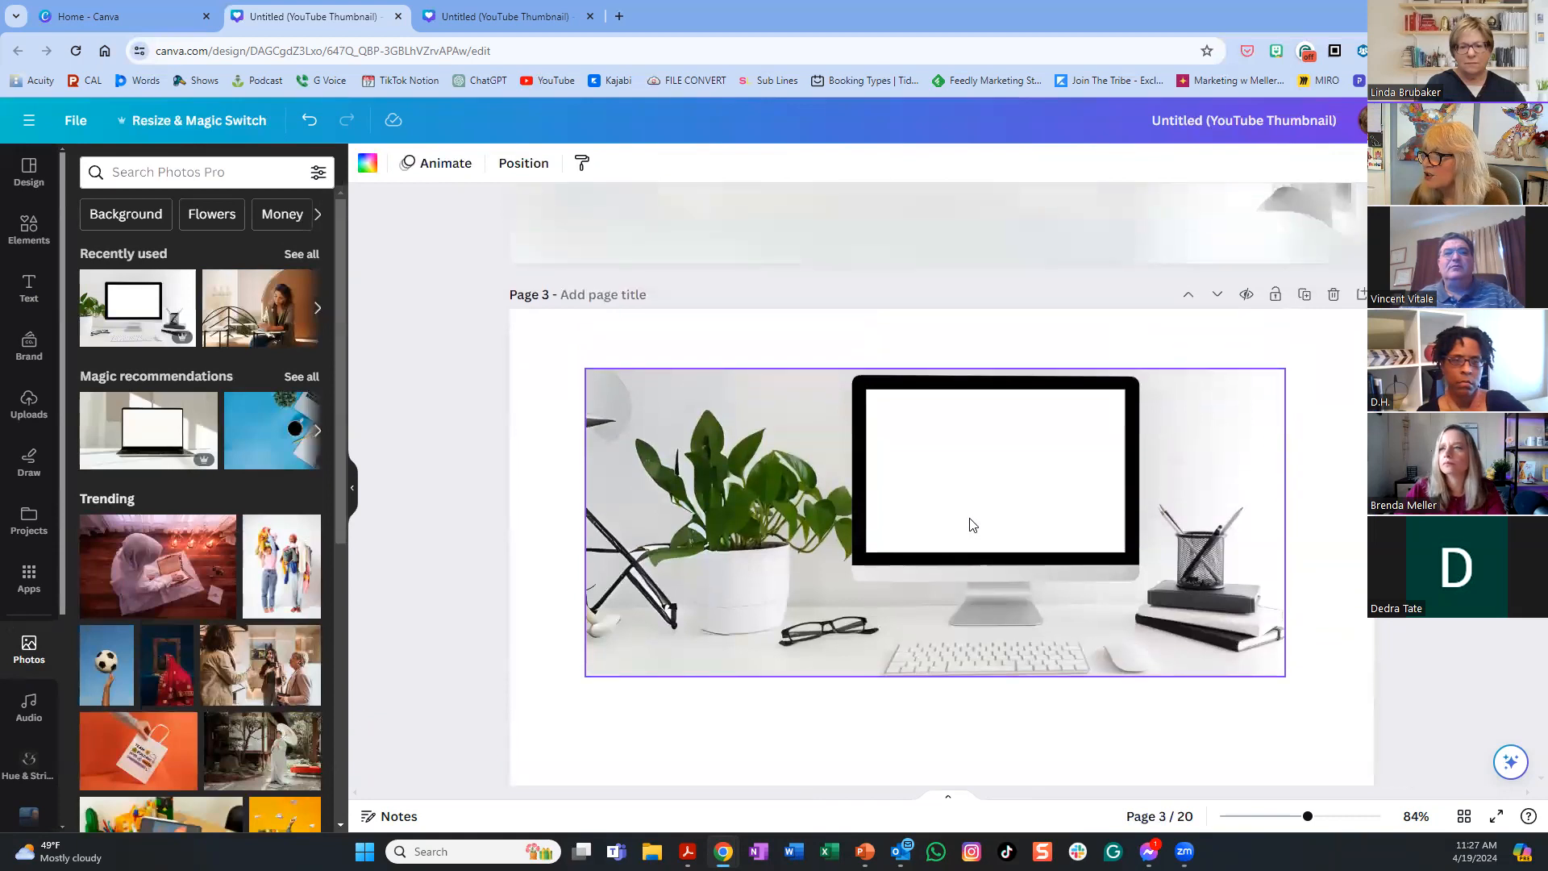
scroll(971, 525, down, 2)
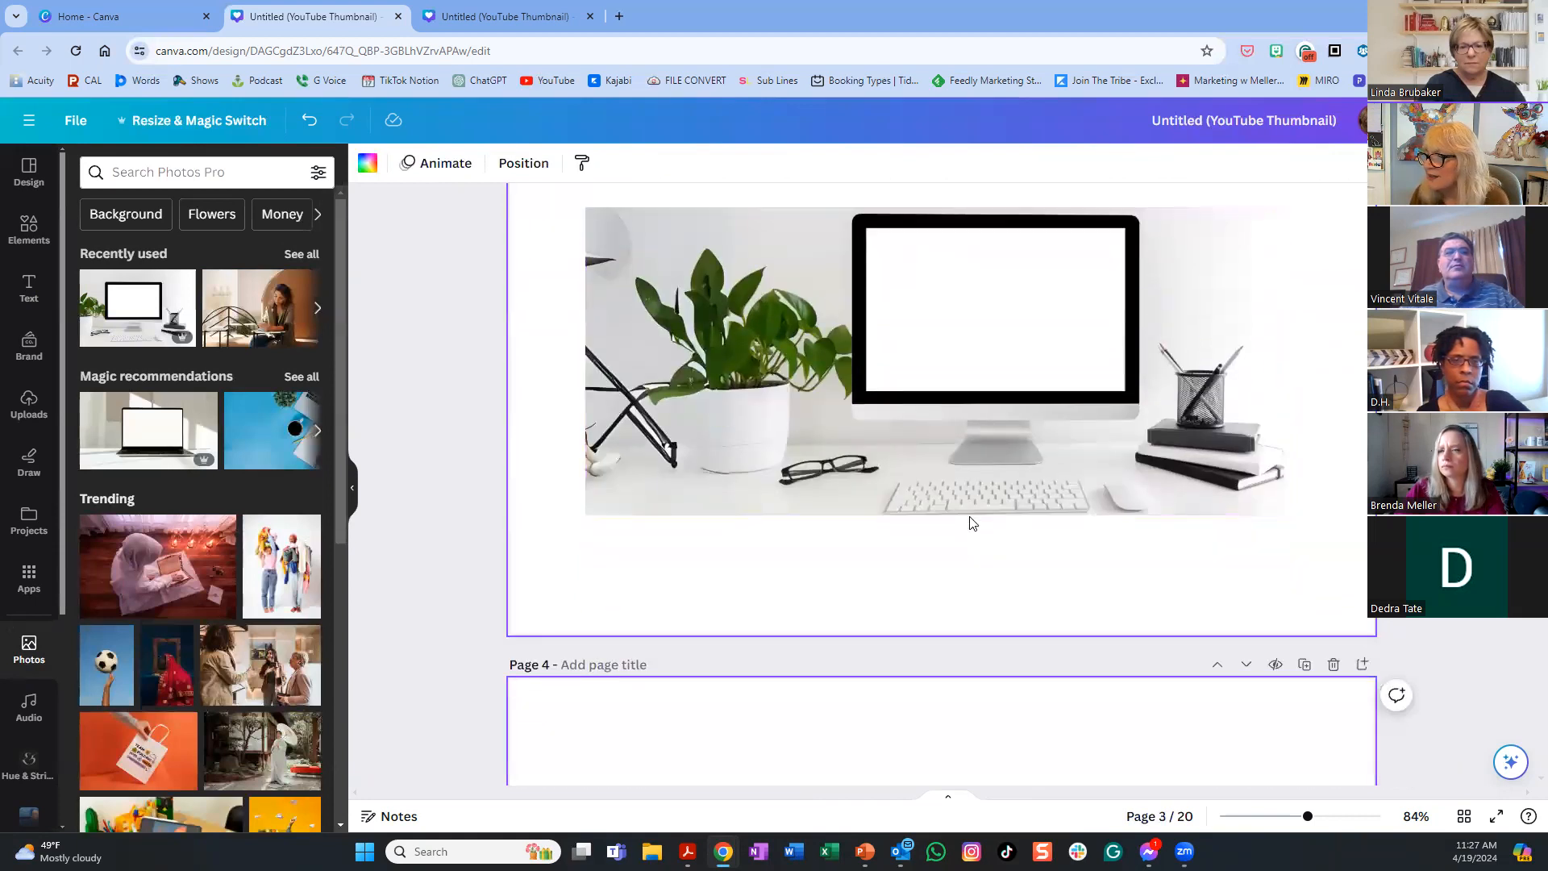
- Place the trending photo of three women on page 4
scroll(971, 524, down, 1)
scroll(970, 528, up, 1)
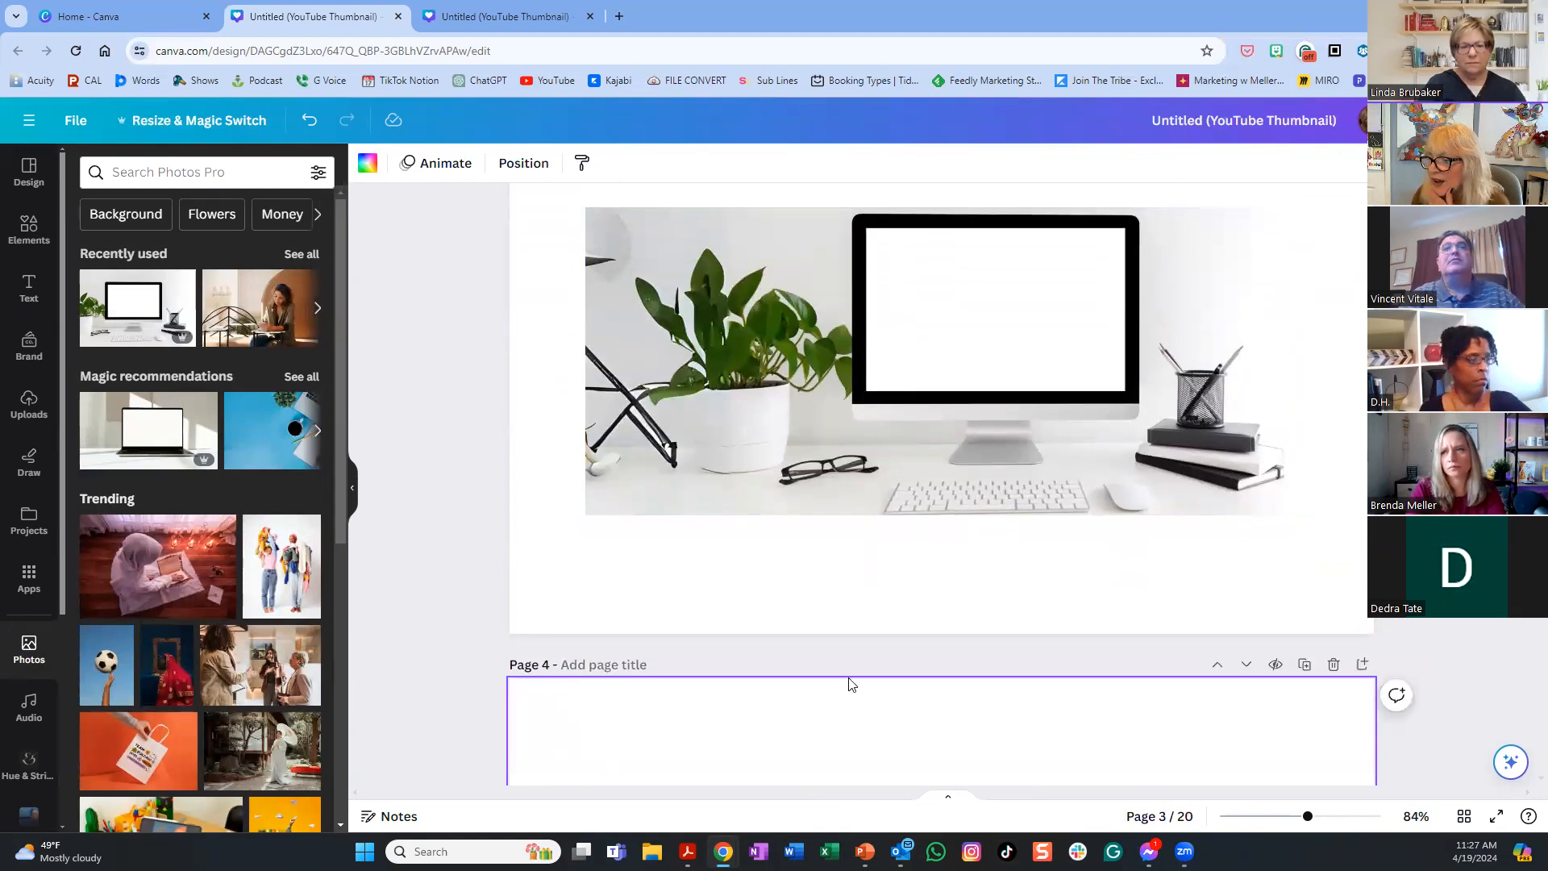
scroll(807, 692, down, 1)
click(254, 672)
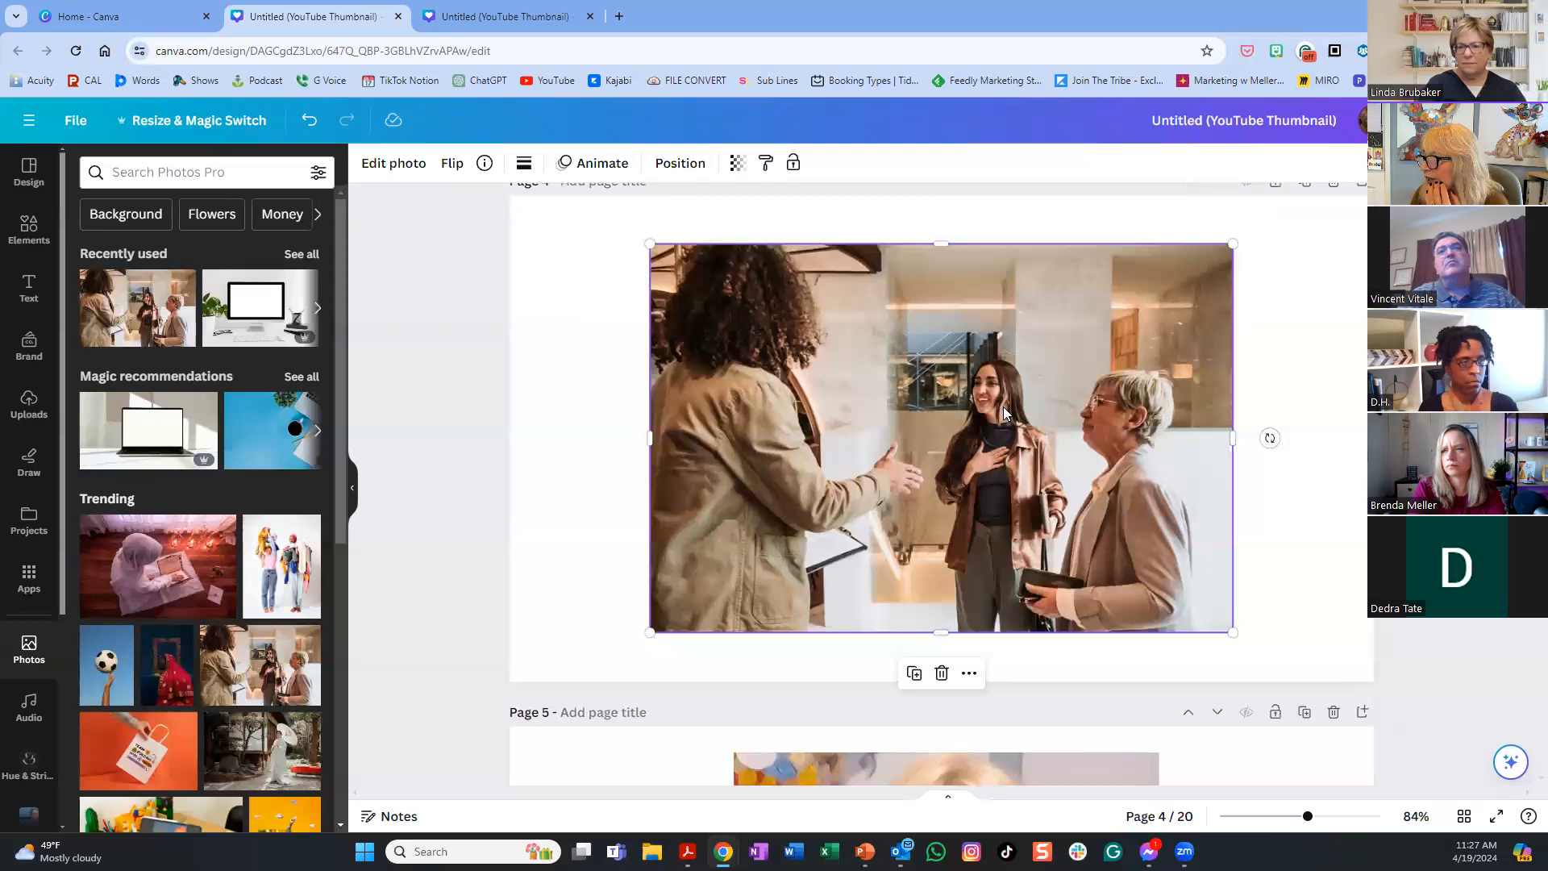
- Magic Grab the three women, reposition their cut-out, and add a new page after page 4
click(395, 167)
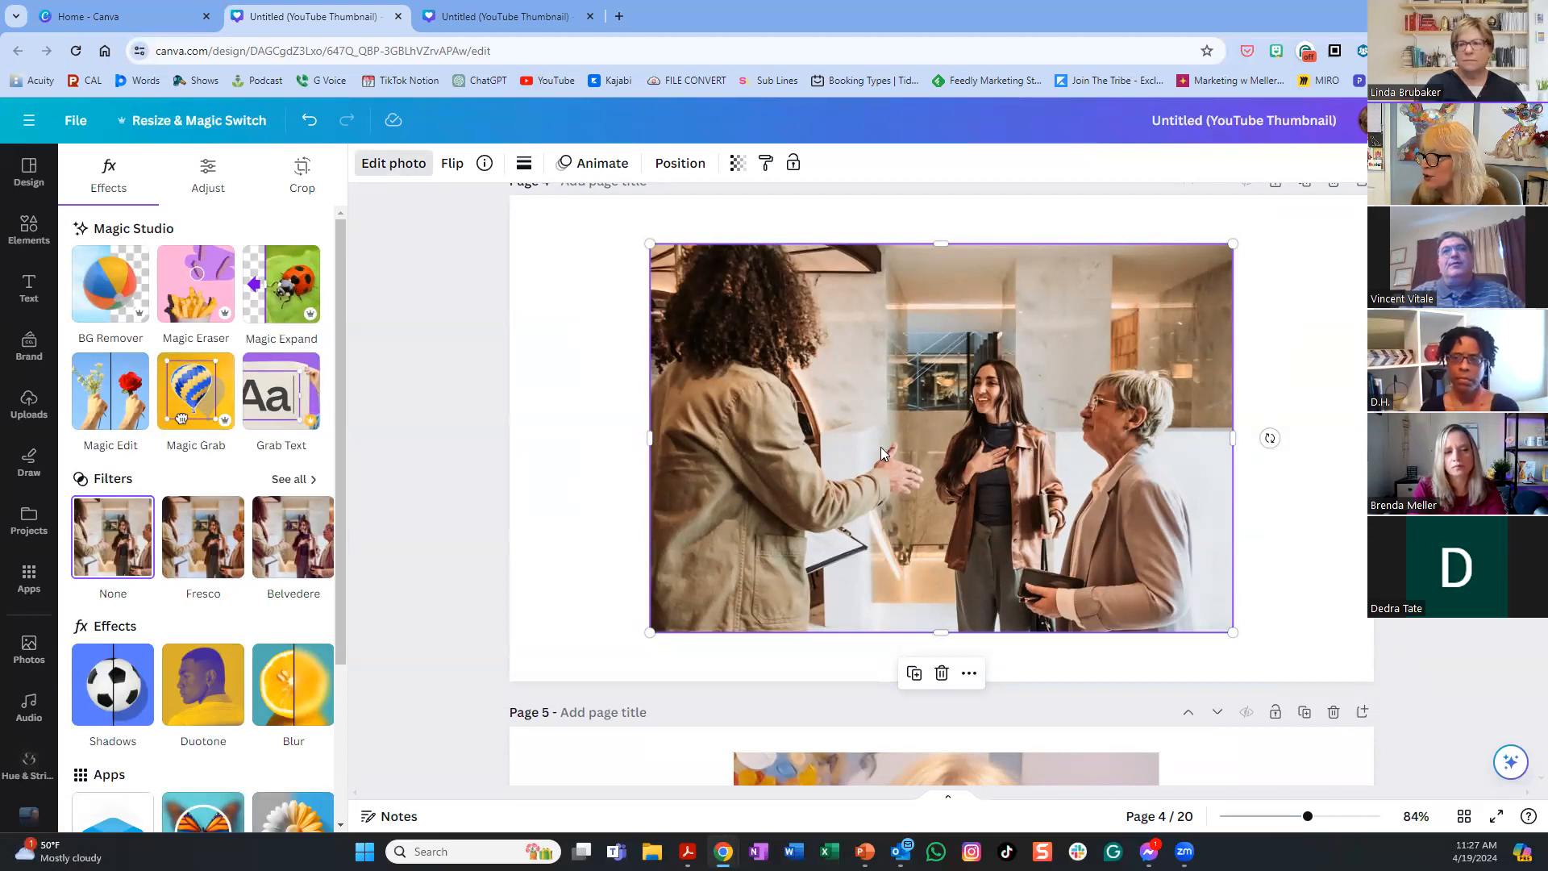
click(201, 390)
drag(1035, 445, 975, 459)
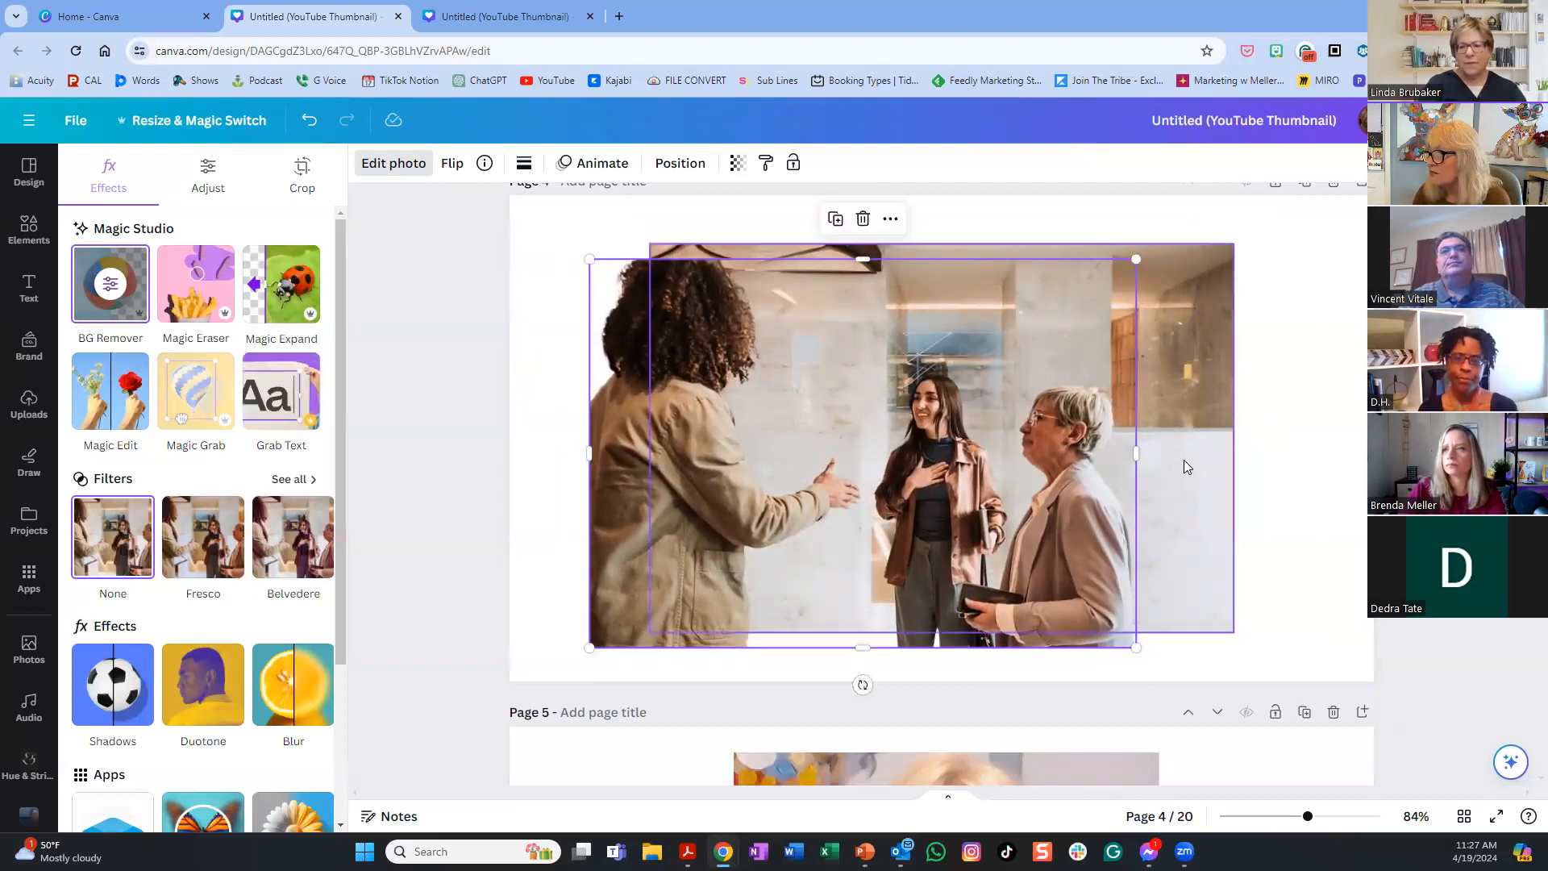
scroll(1184, 460, up, 4)
scroll(1107, 633, down, 6)
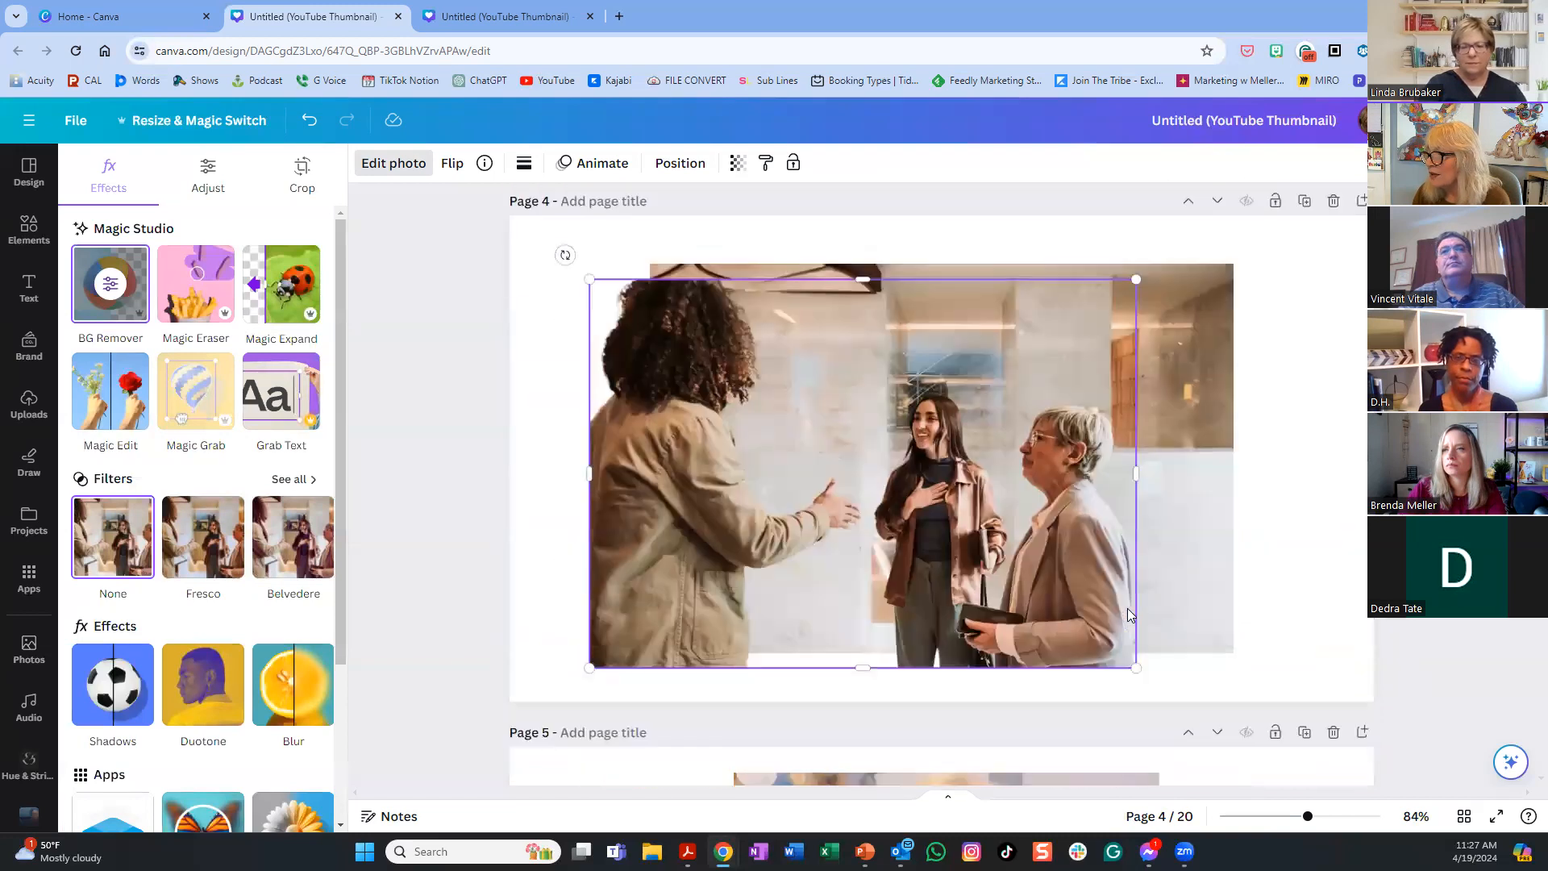
scroll(1363, 347, up, 4)
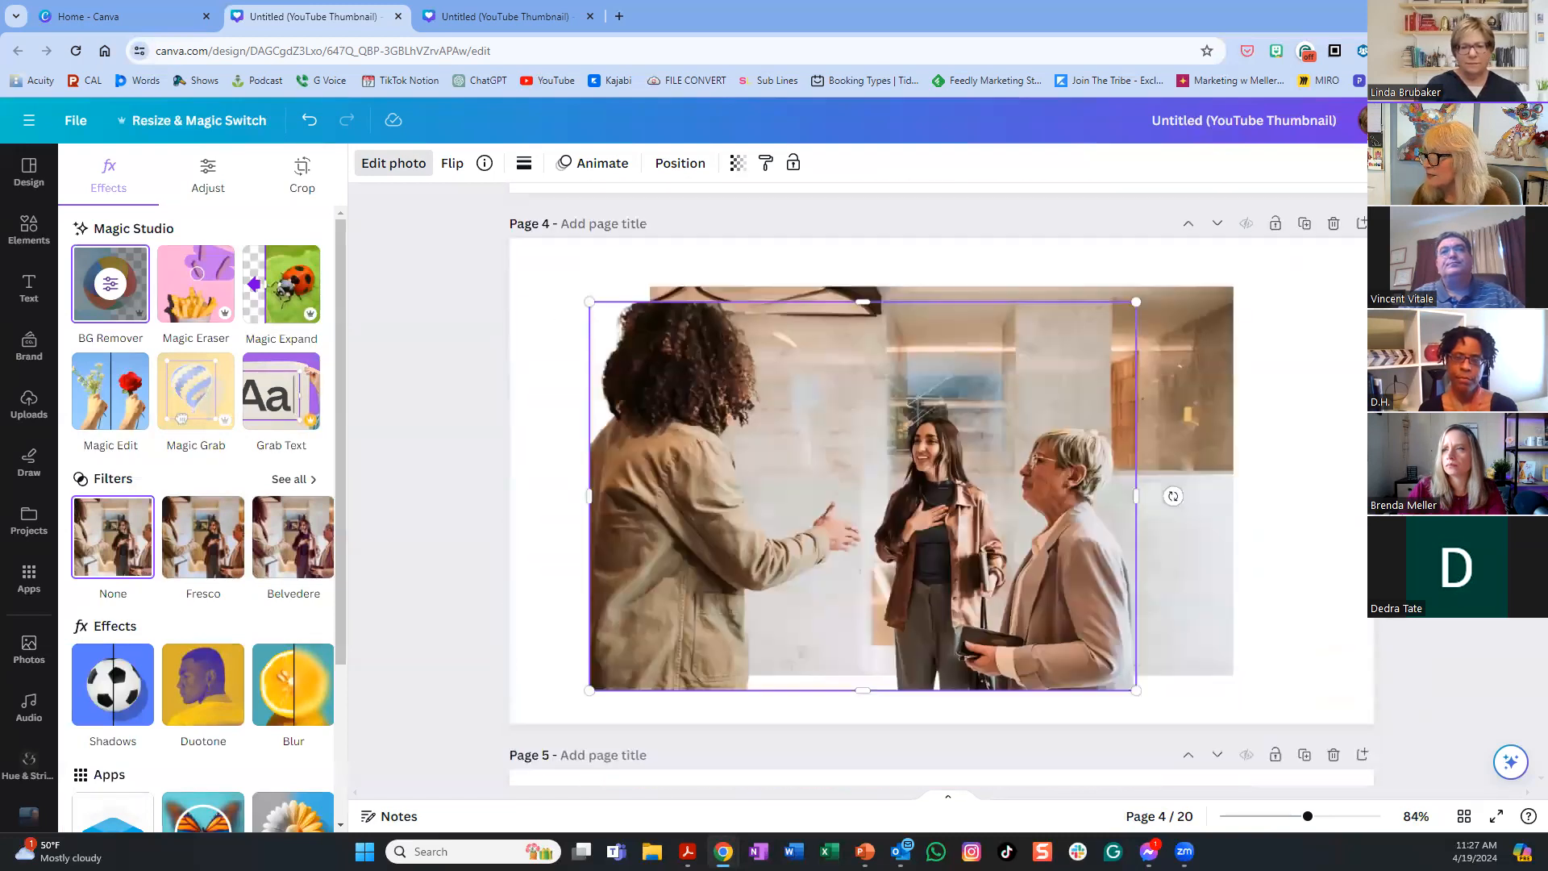
click(1362, 344)
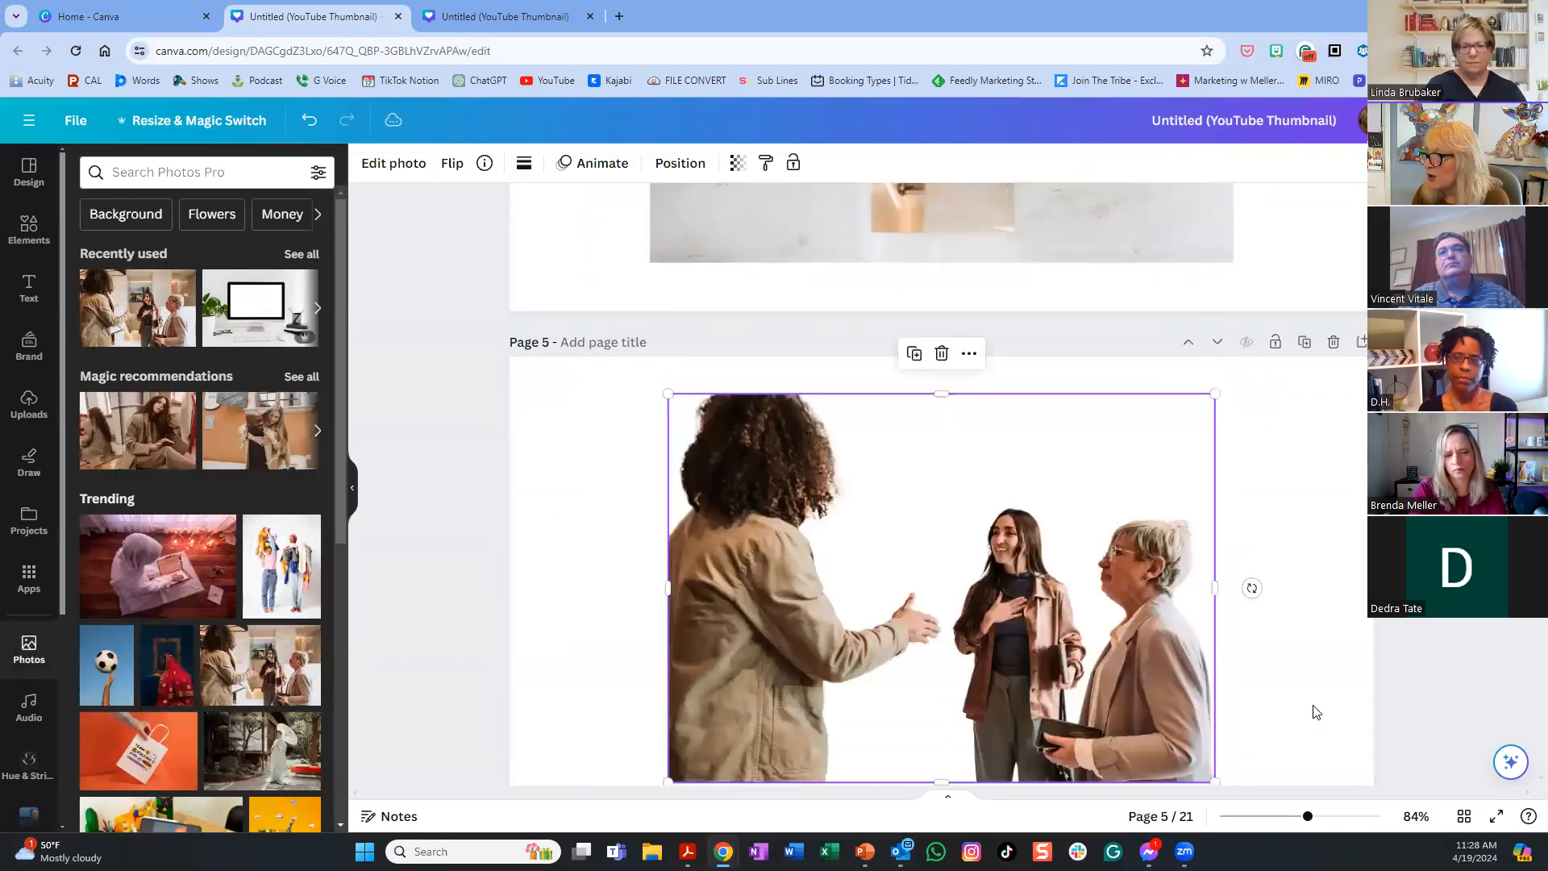
- Insert a blank page after page 4 holding the full office handshake photo from recent photos
scroll(1337, 712, down, 2)
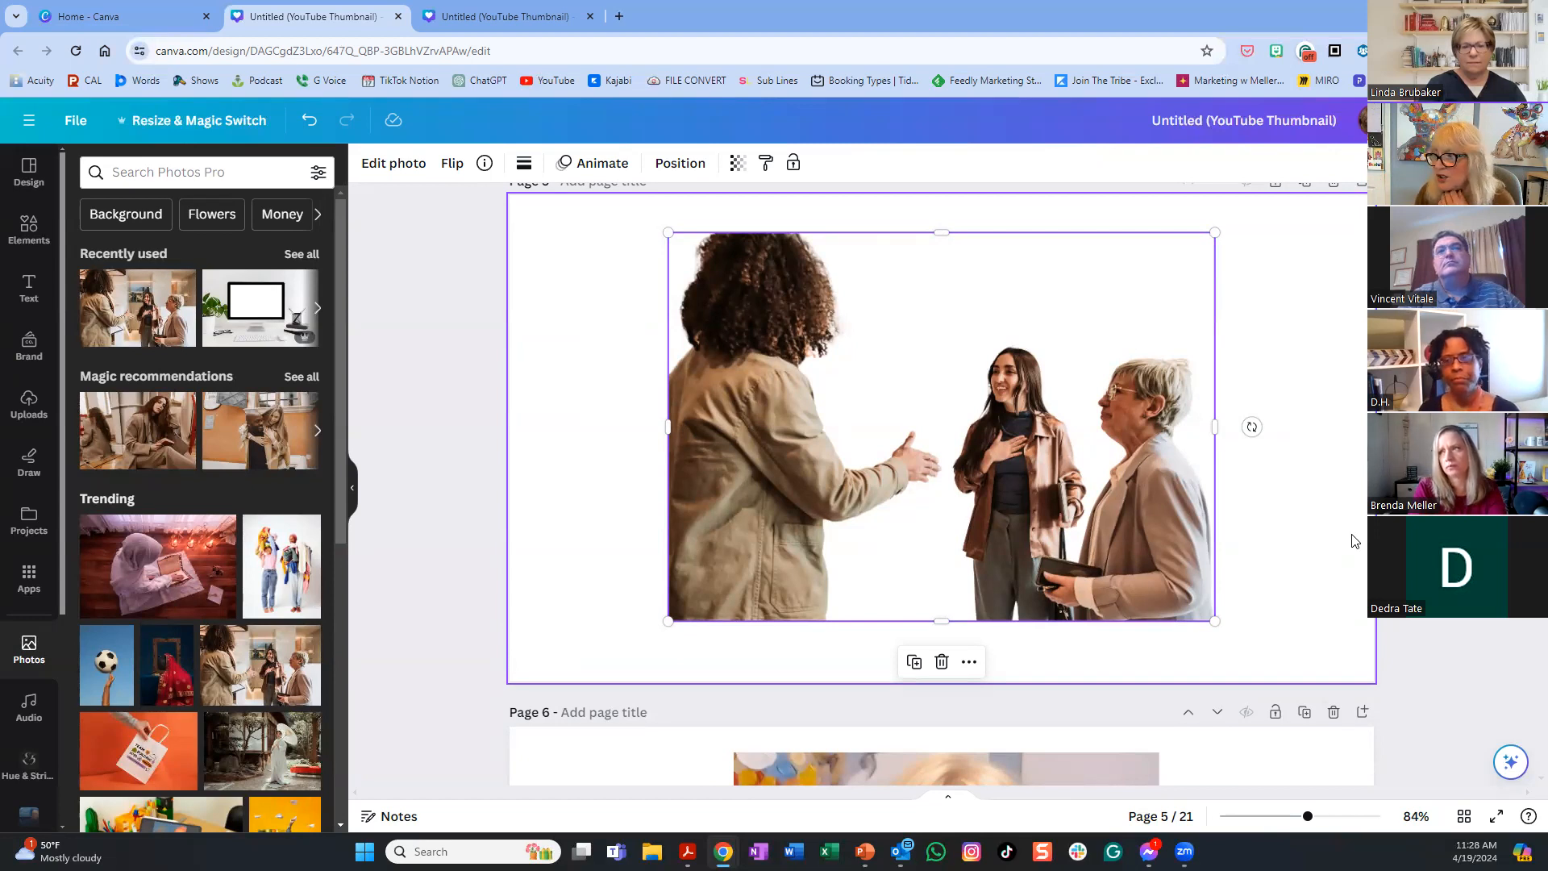
scroll(1102, 680, down, 2)
scroll(1101, 681, up, 5)
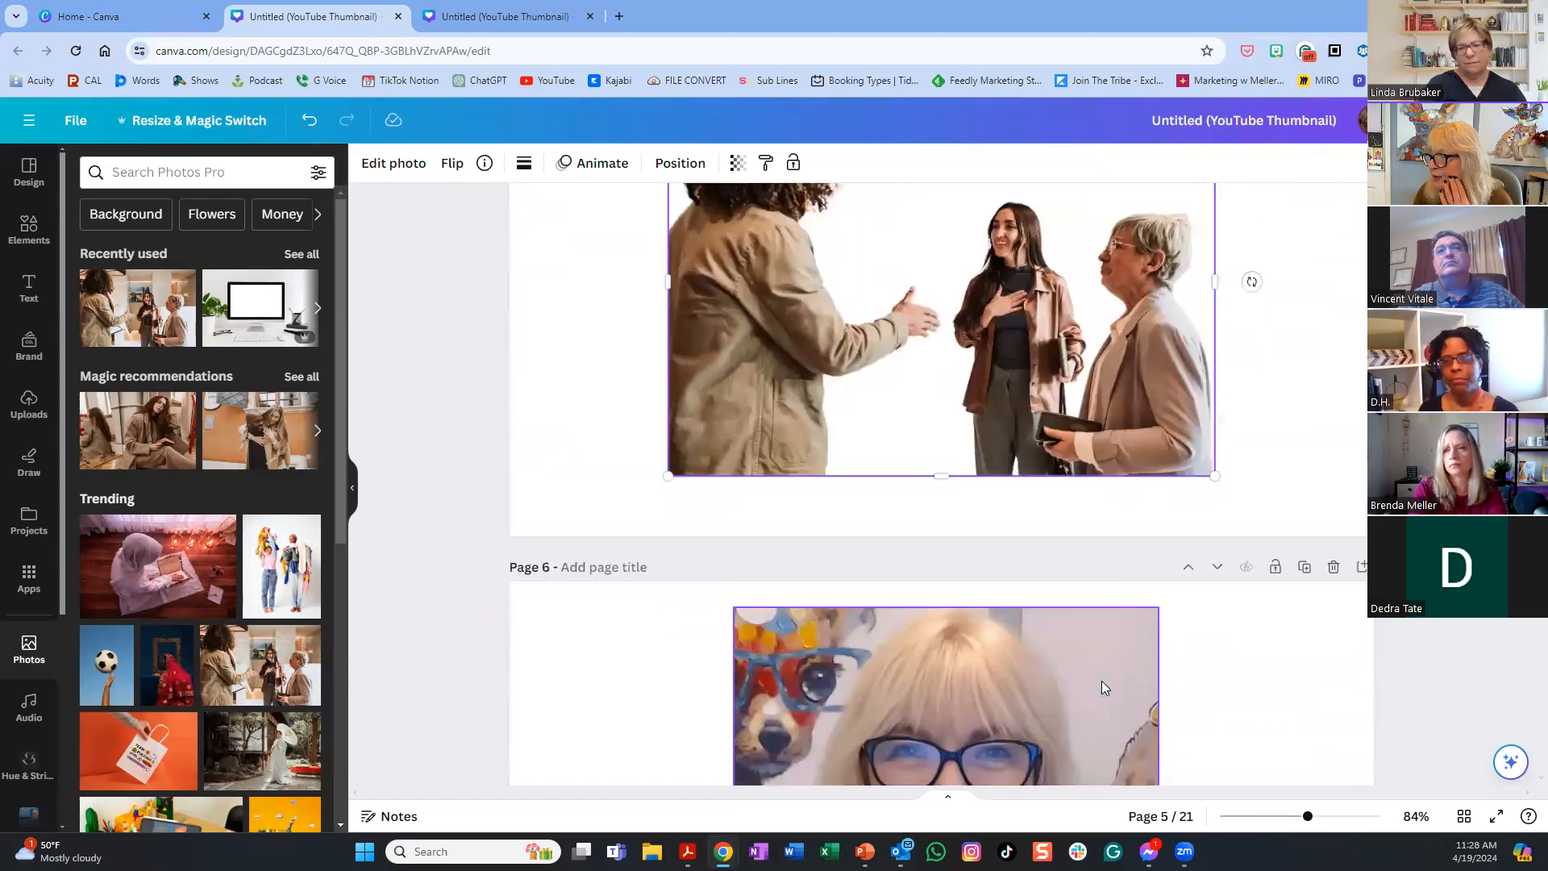
scroll(1096, 670, up, 2)
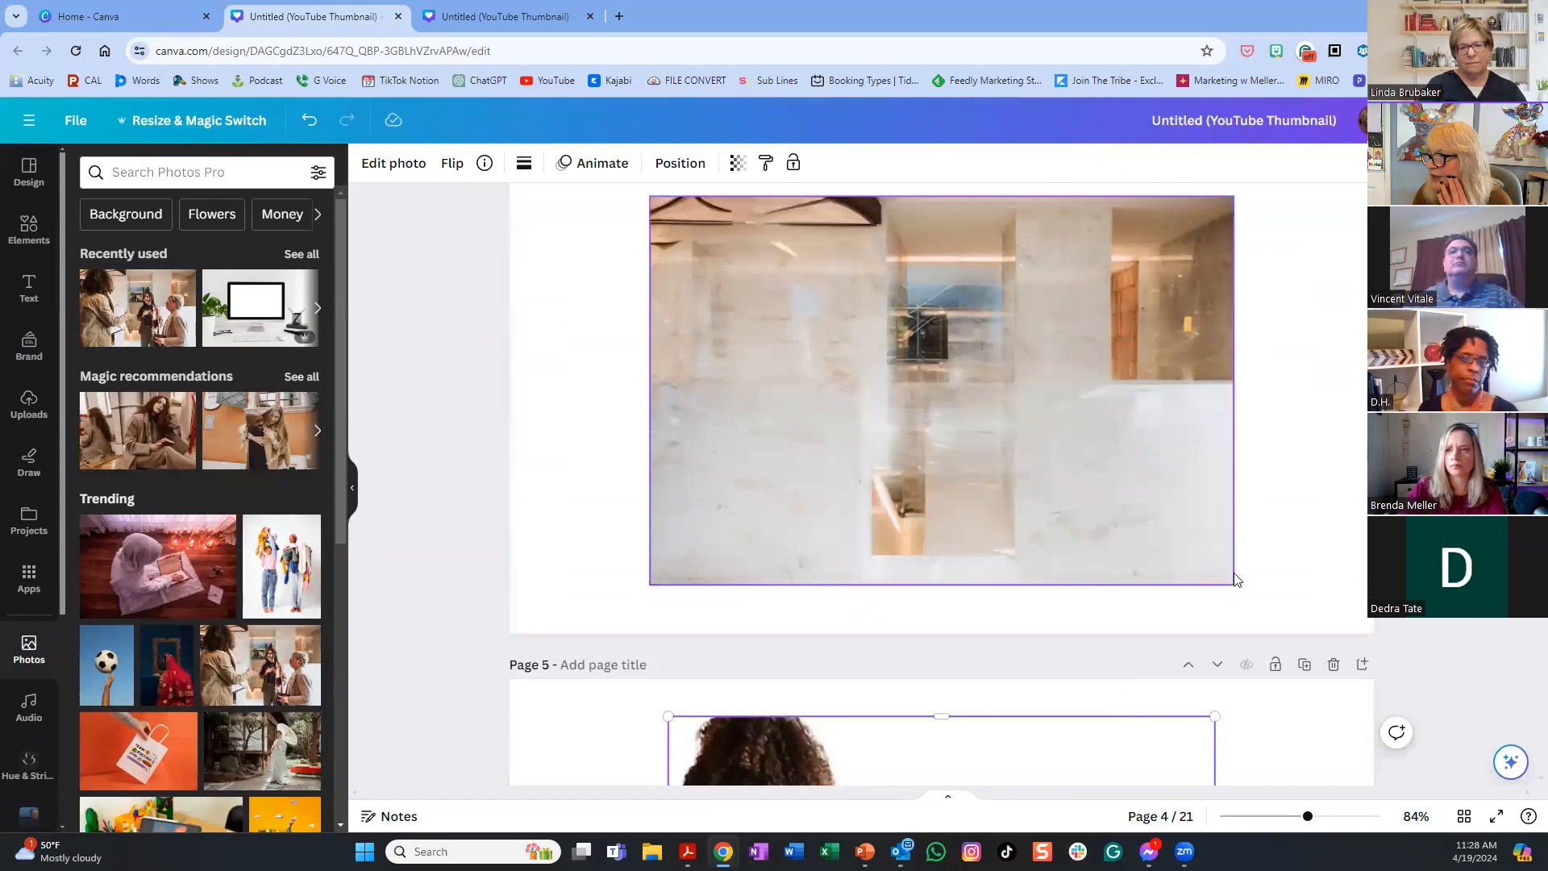
scroll(1264, 573, up, 2)
scroll(1264, 573, up, 1)
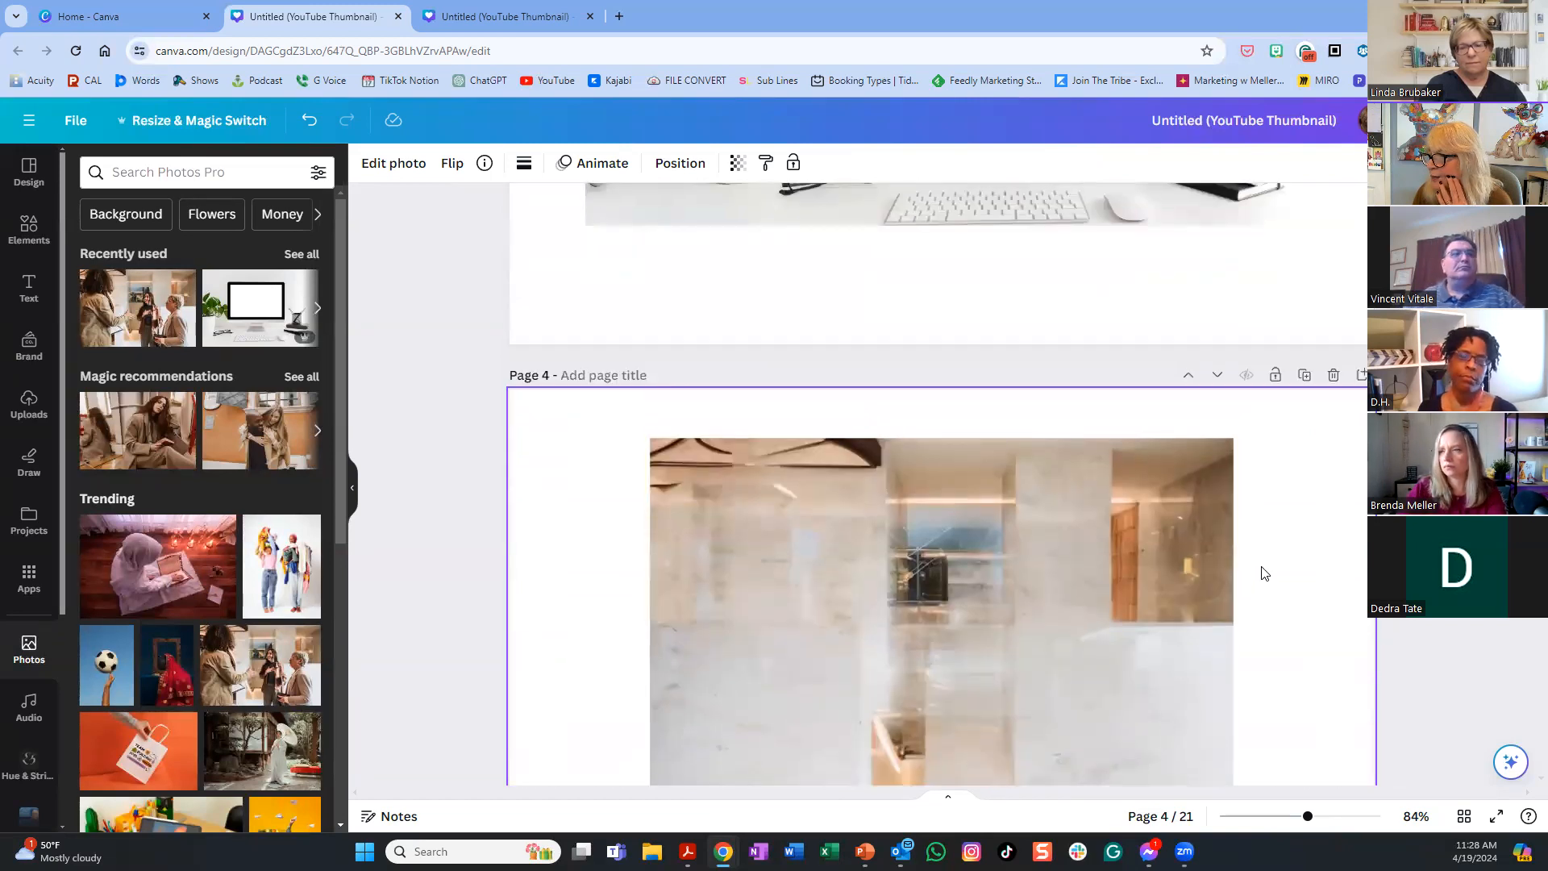
click(1363, 374)
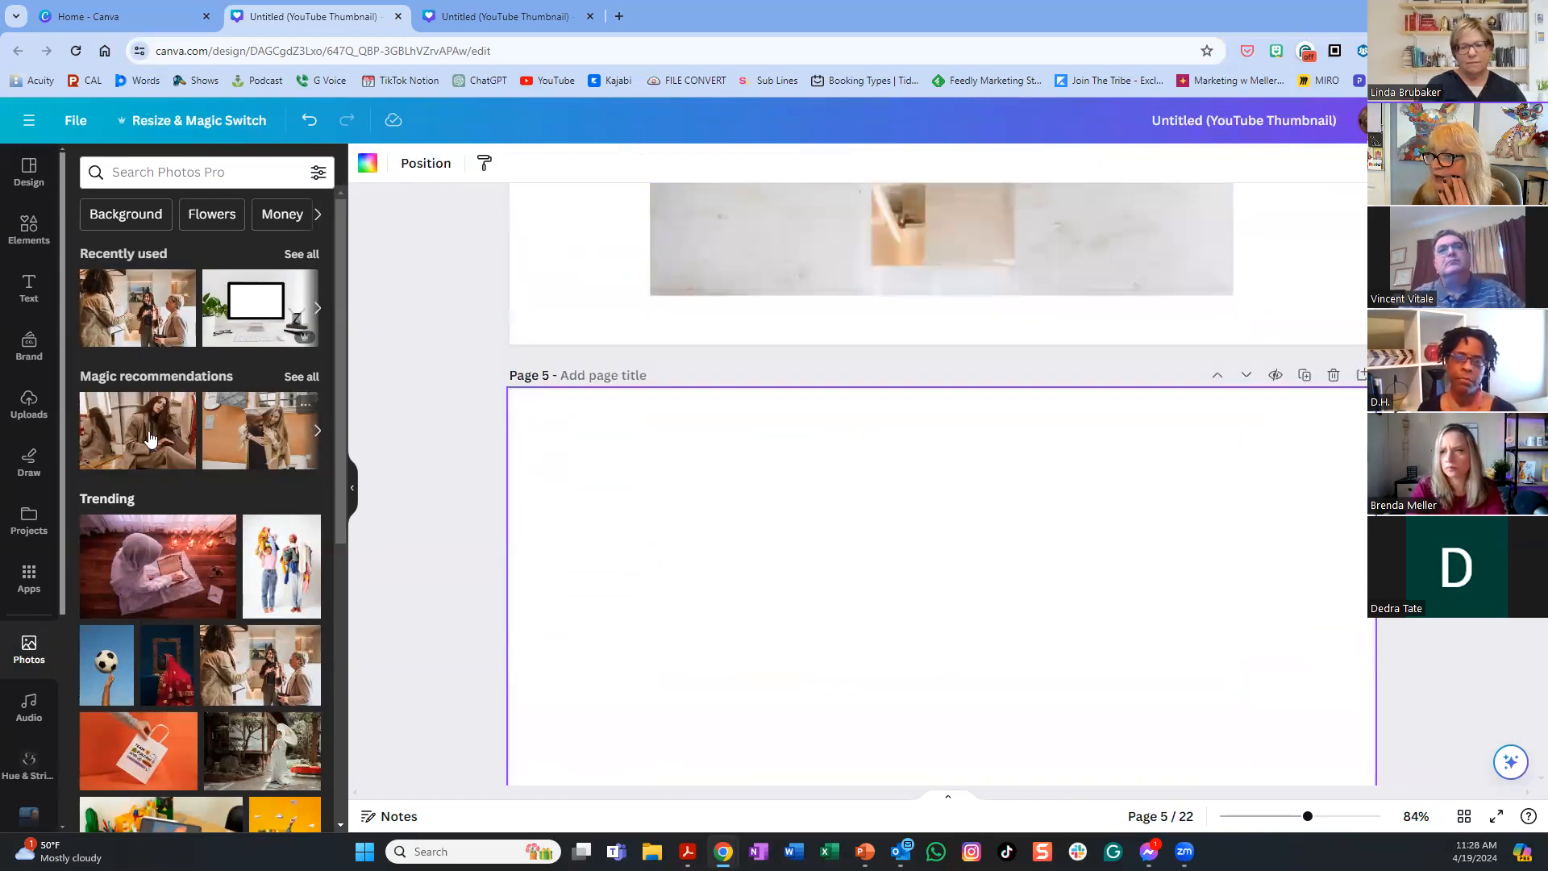
click(139, 309)
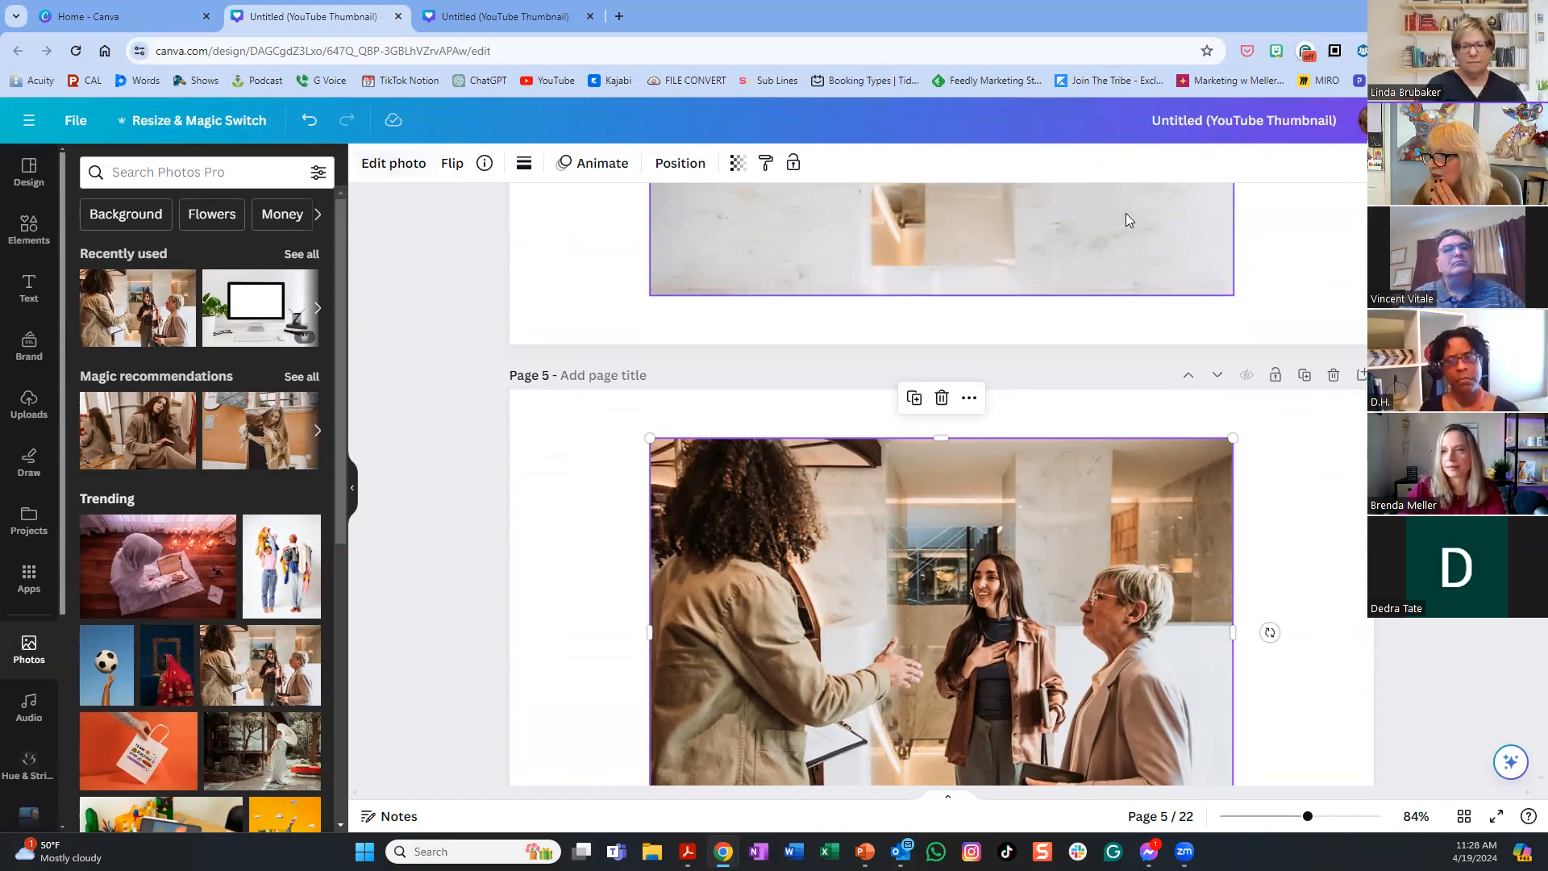
scroll(1270, 258, down, 4)
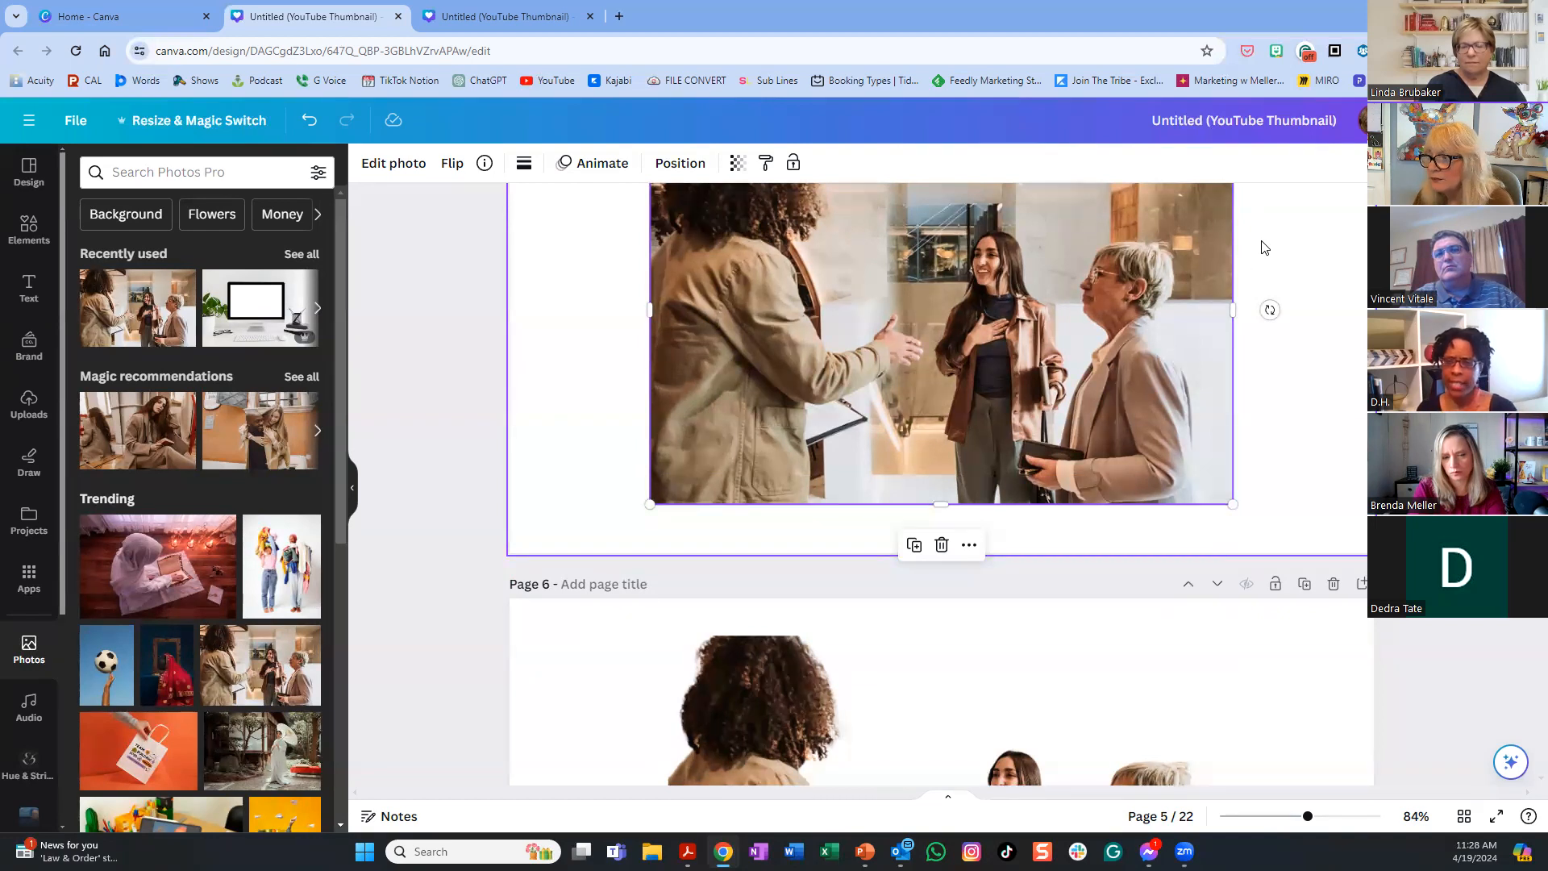
- Select the close-up photo of the blonde woman in glasses speaking on page 12
scroll(1234, 275, down, 6)
scroll(1218, 290, down, 15)
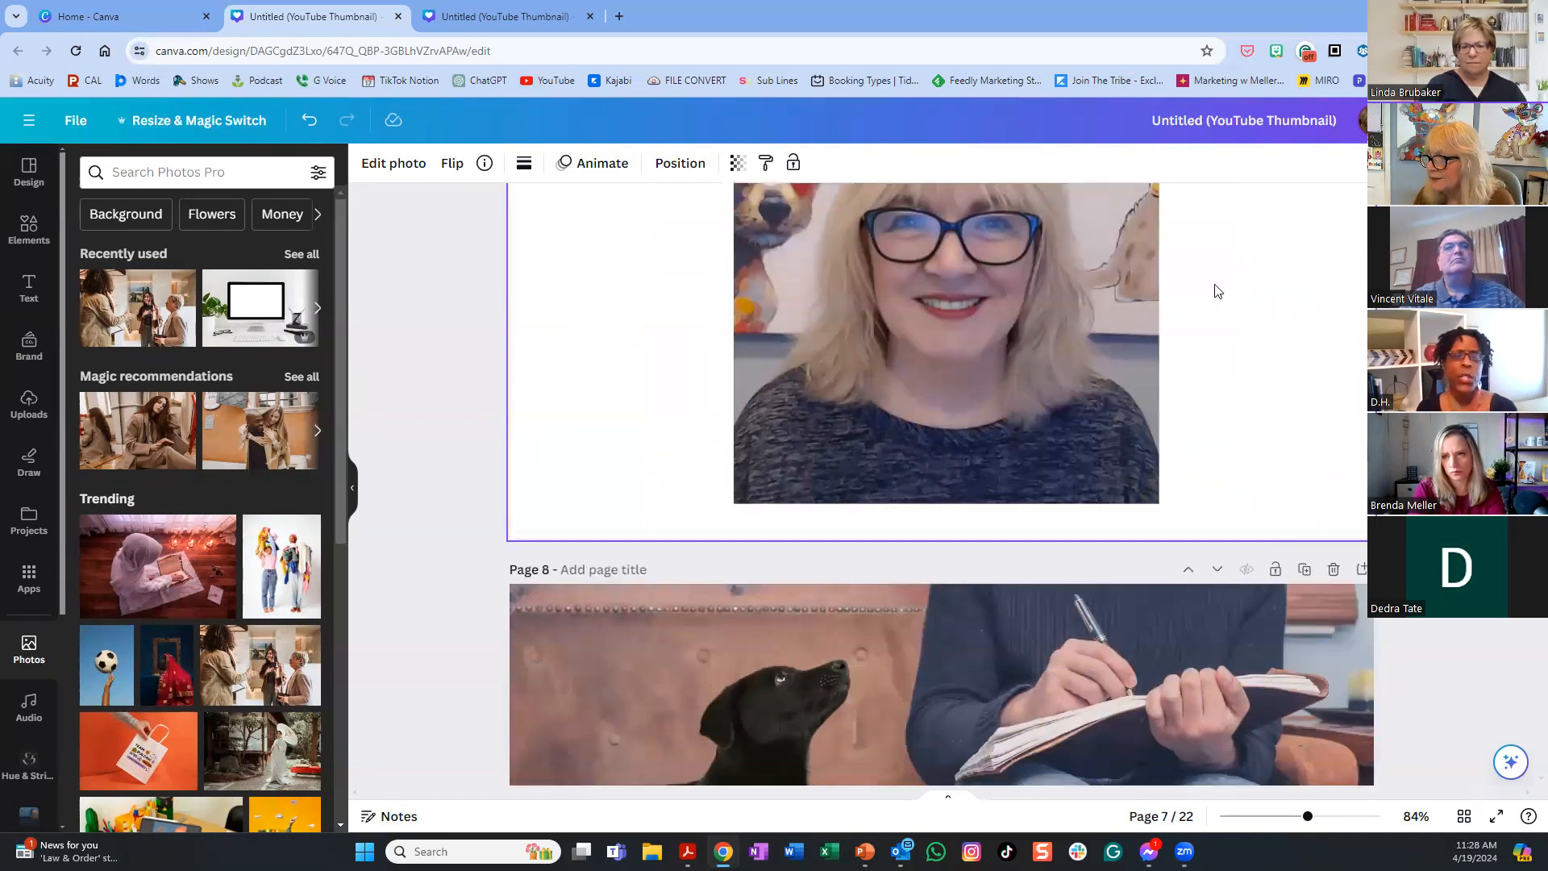
scroll(1215, 284, down, 20)
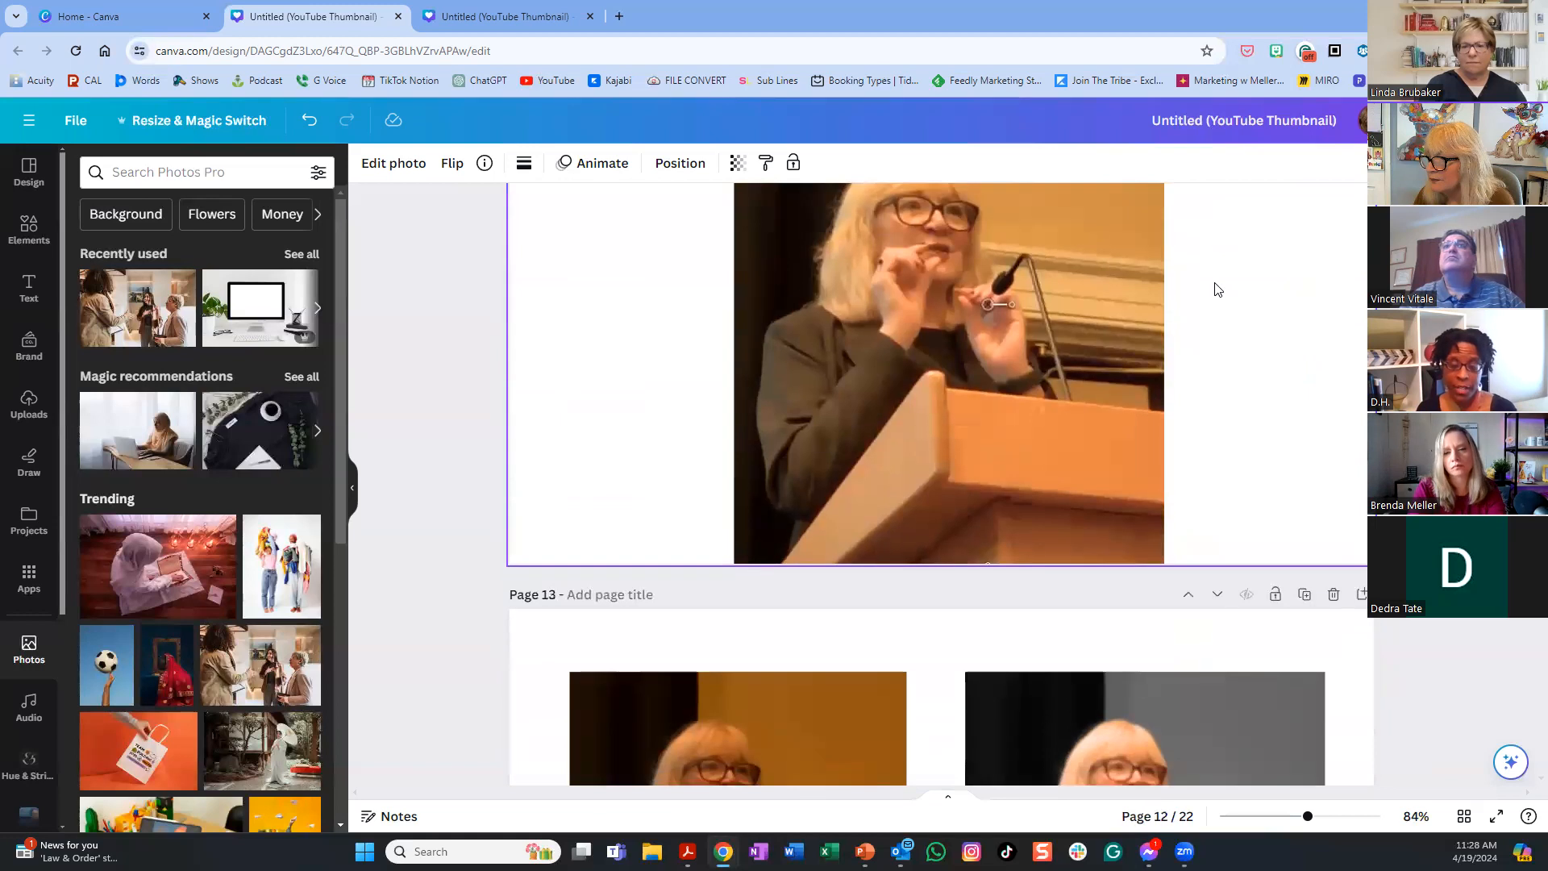
scroll(1215, 282, up, 4)
scroll(1215, 282, down, 2)
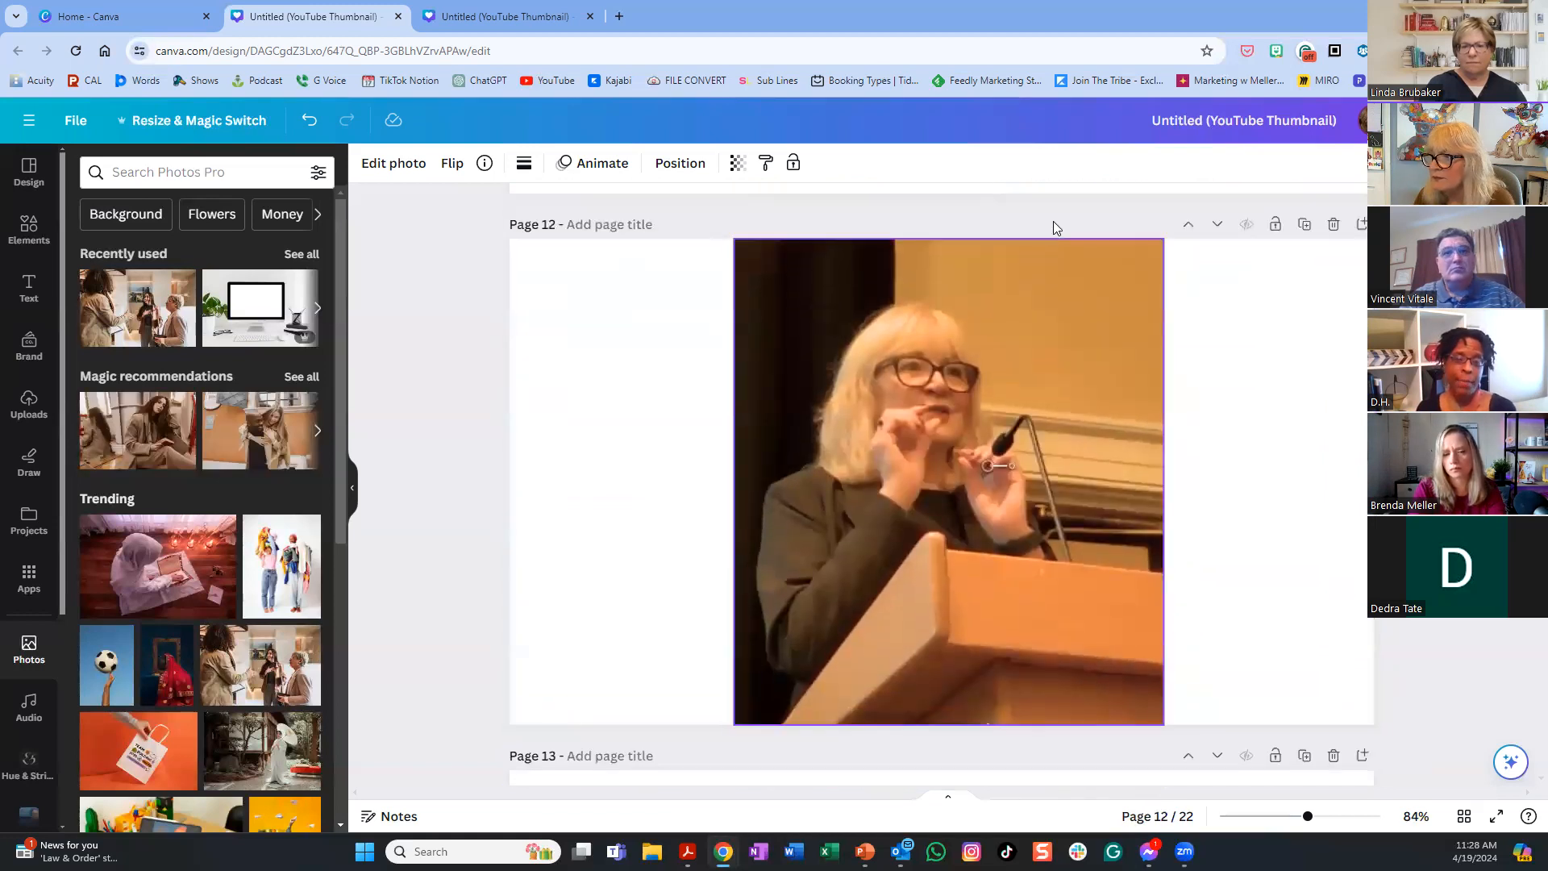
click(828, 306)
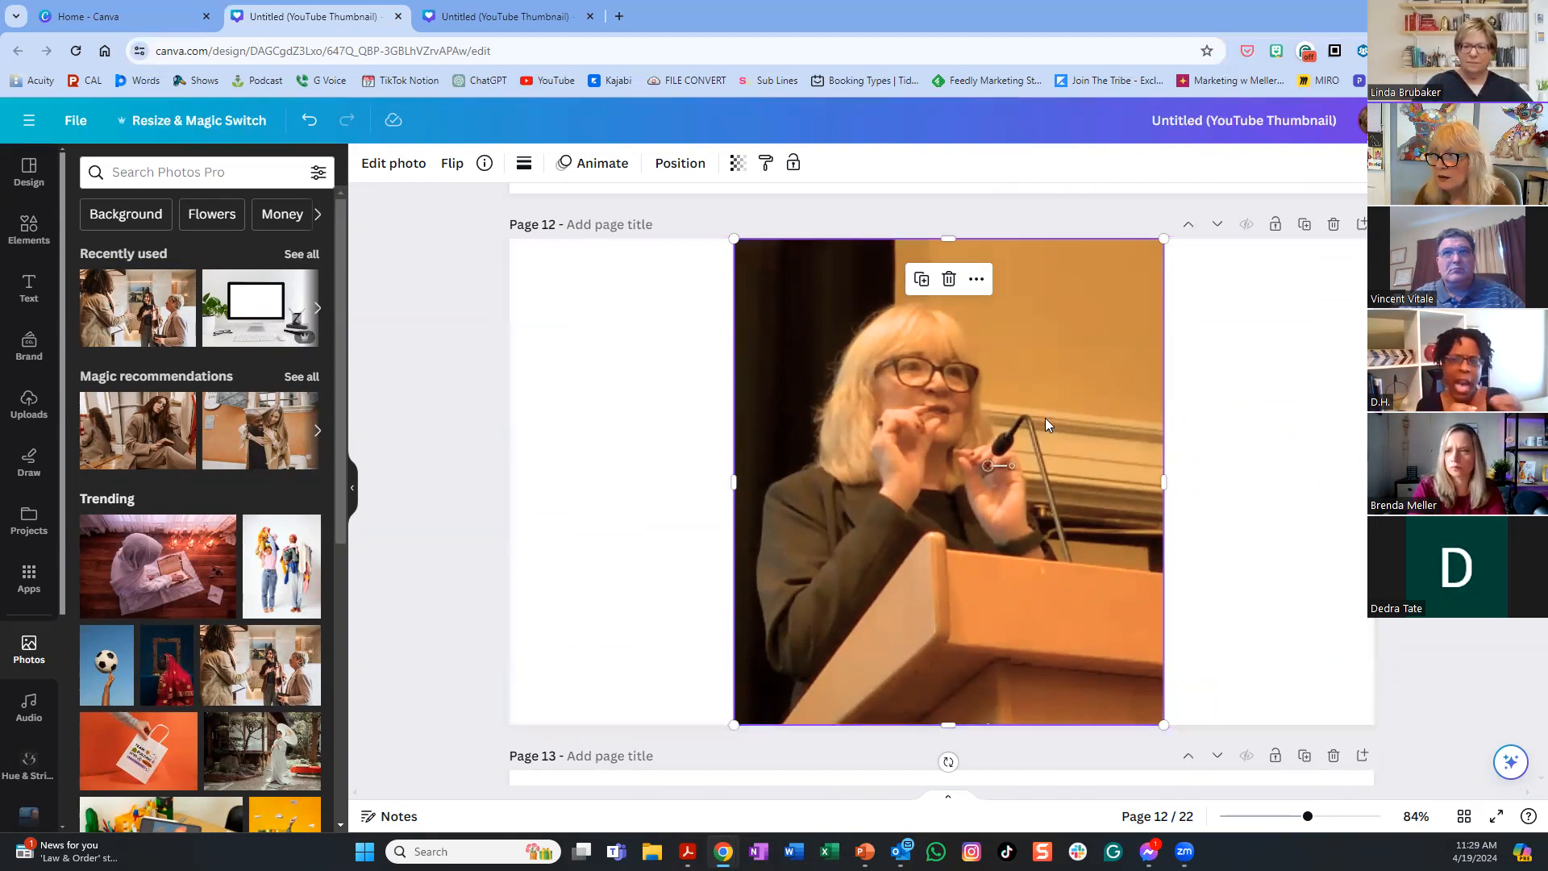
scroll(1262, 461, up, 3)
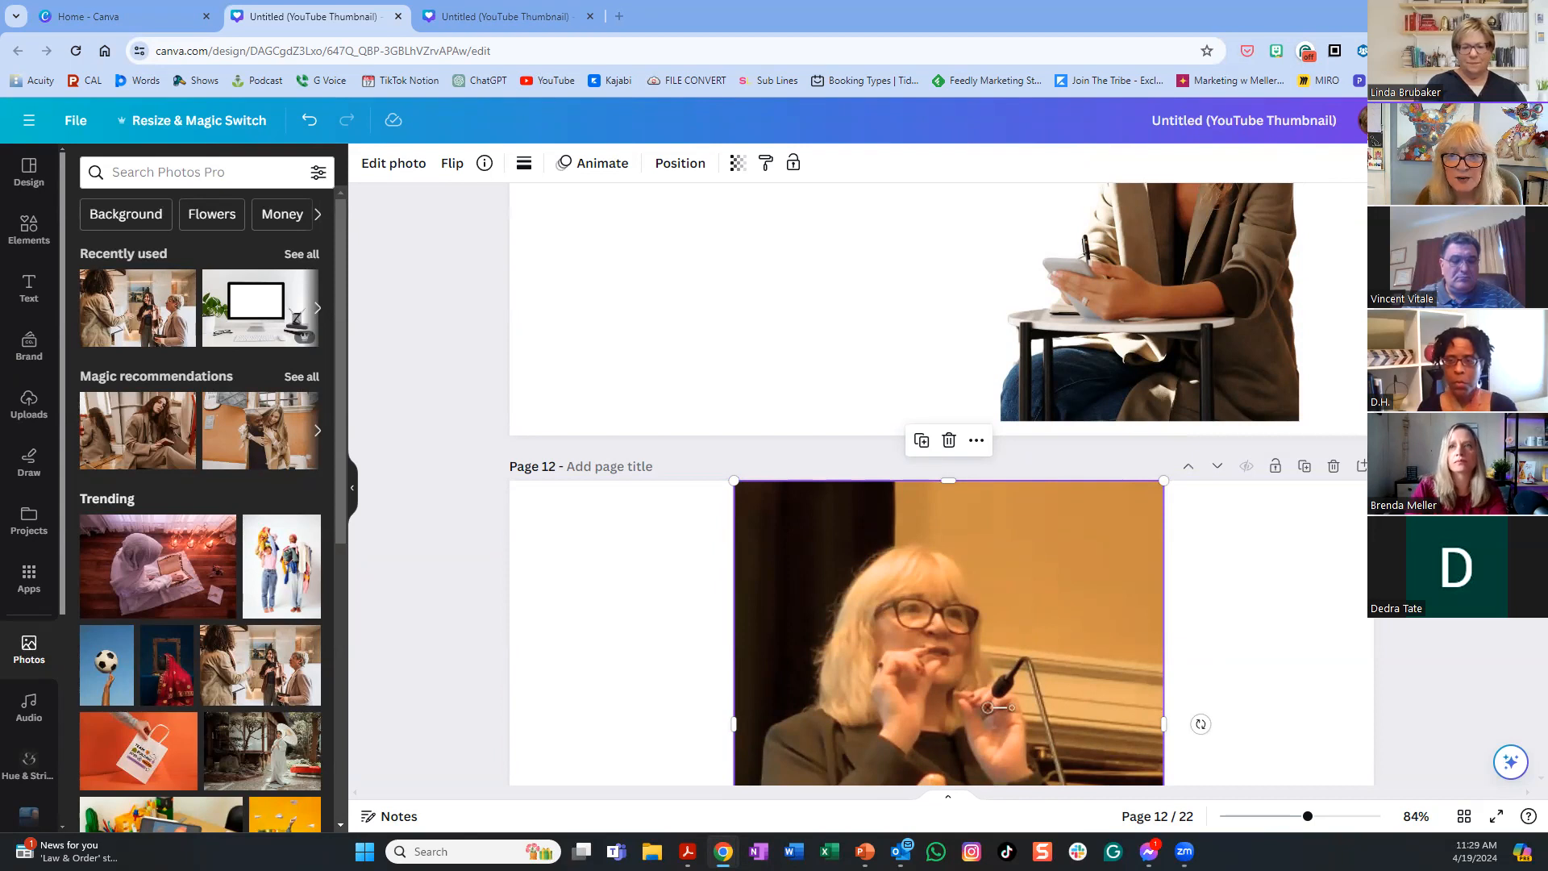
- Open the LinkedIn profile photo alone in a new tab at 200×200, then close that tab
key(alt+Tab)
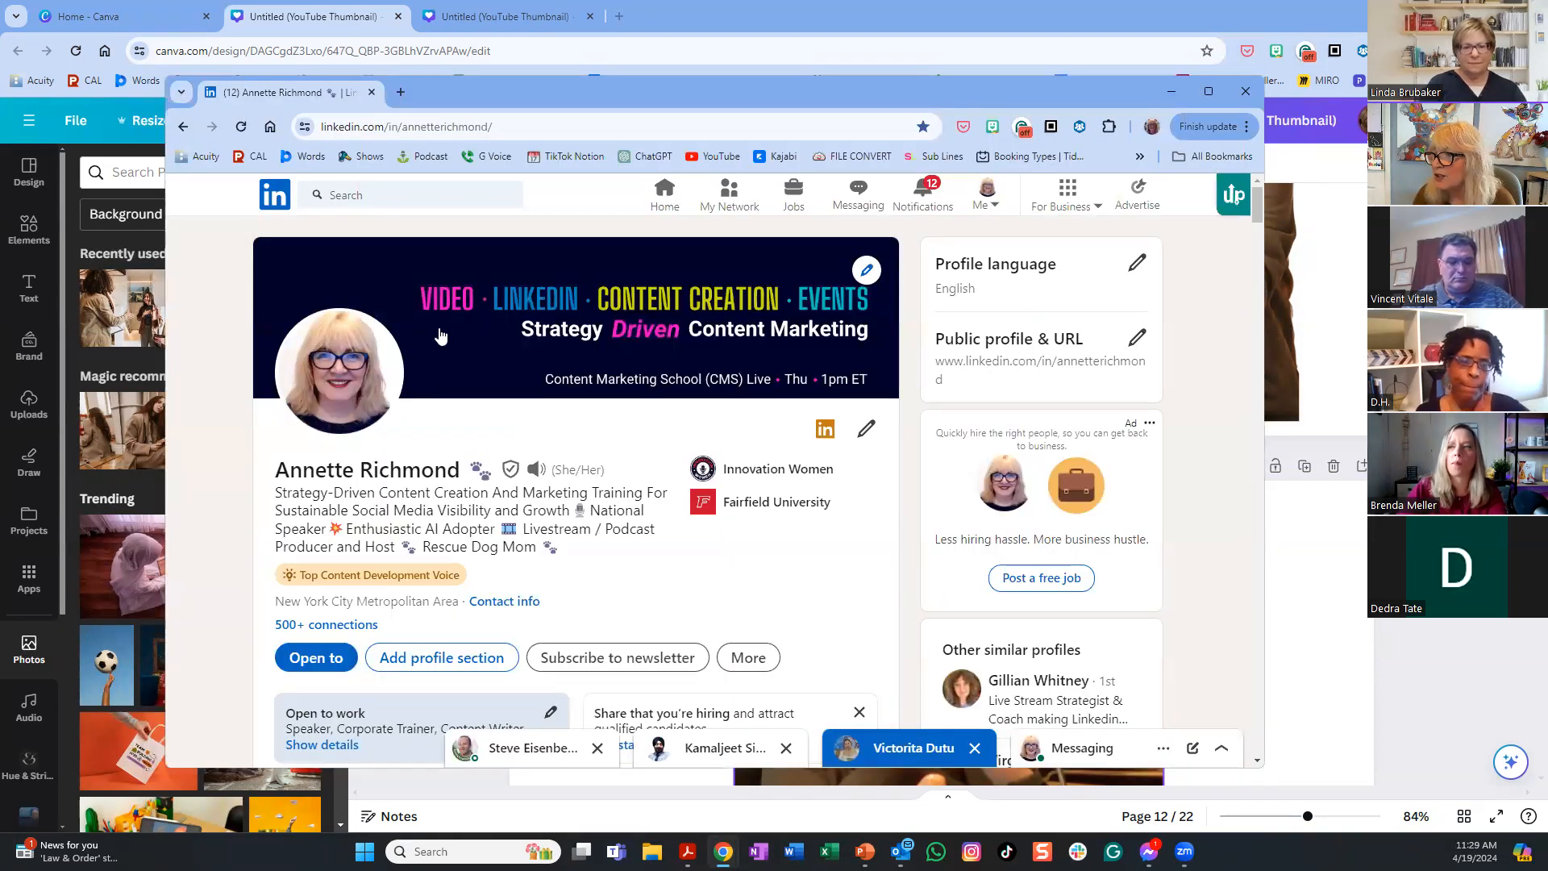
right_click(336, 375)
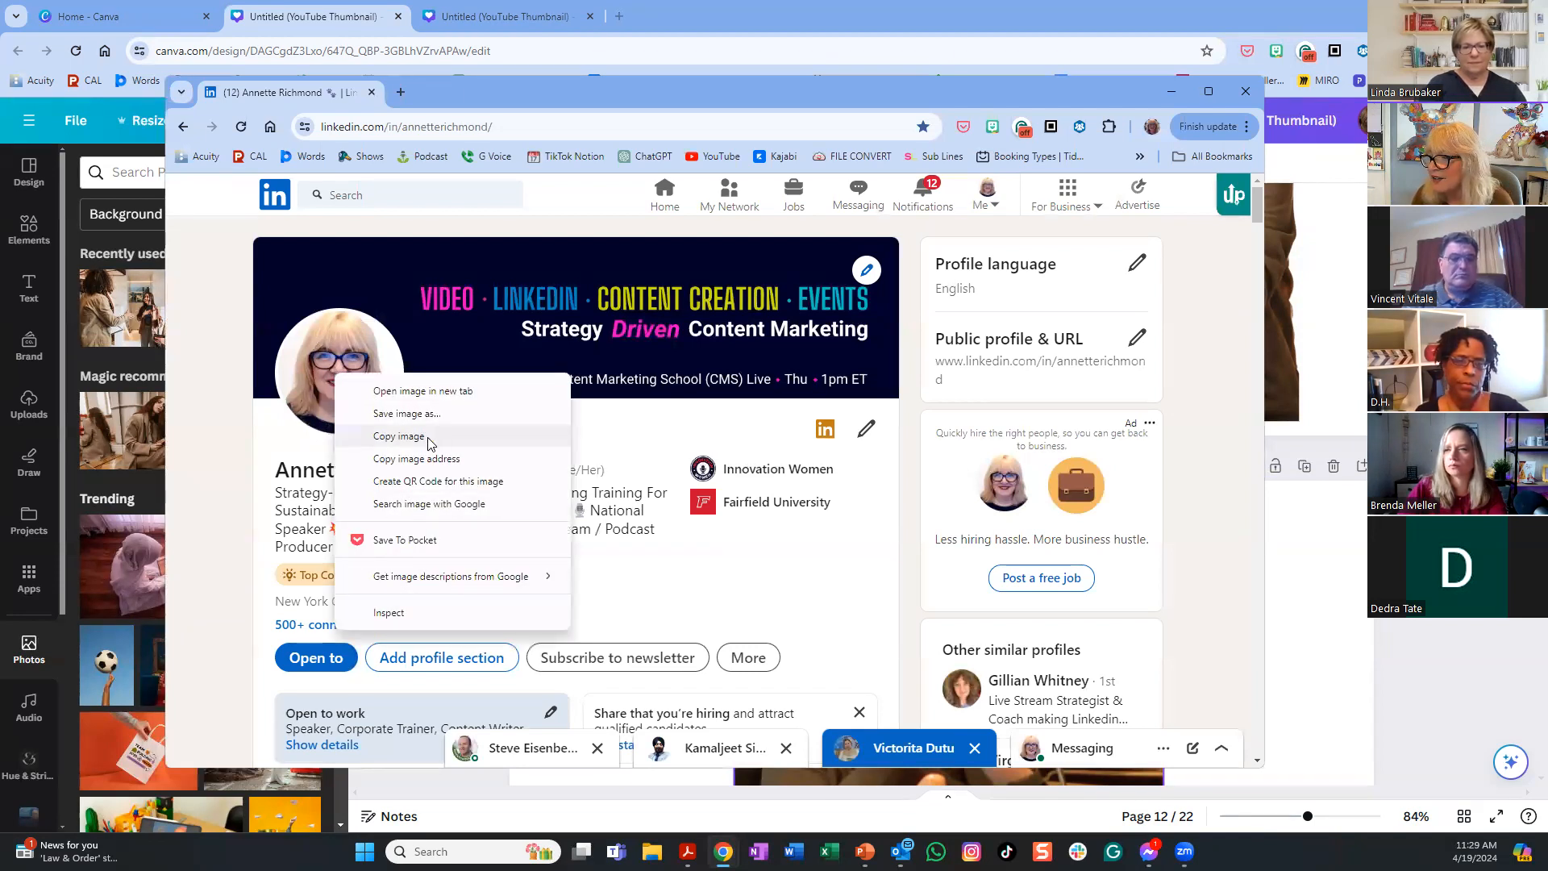
click(455, 390)
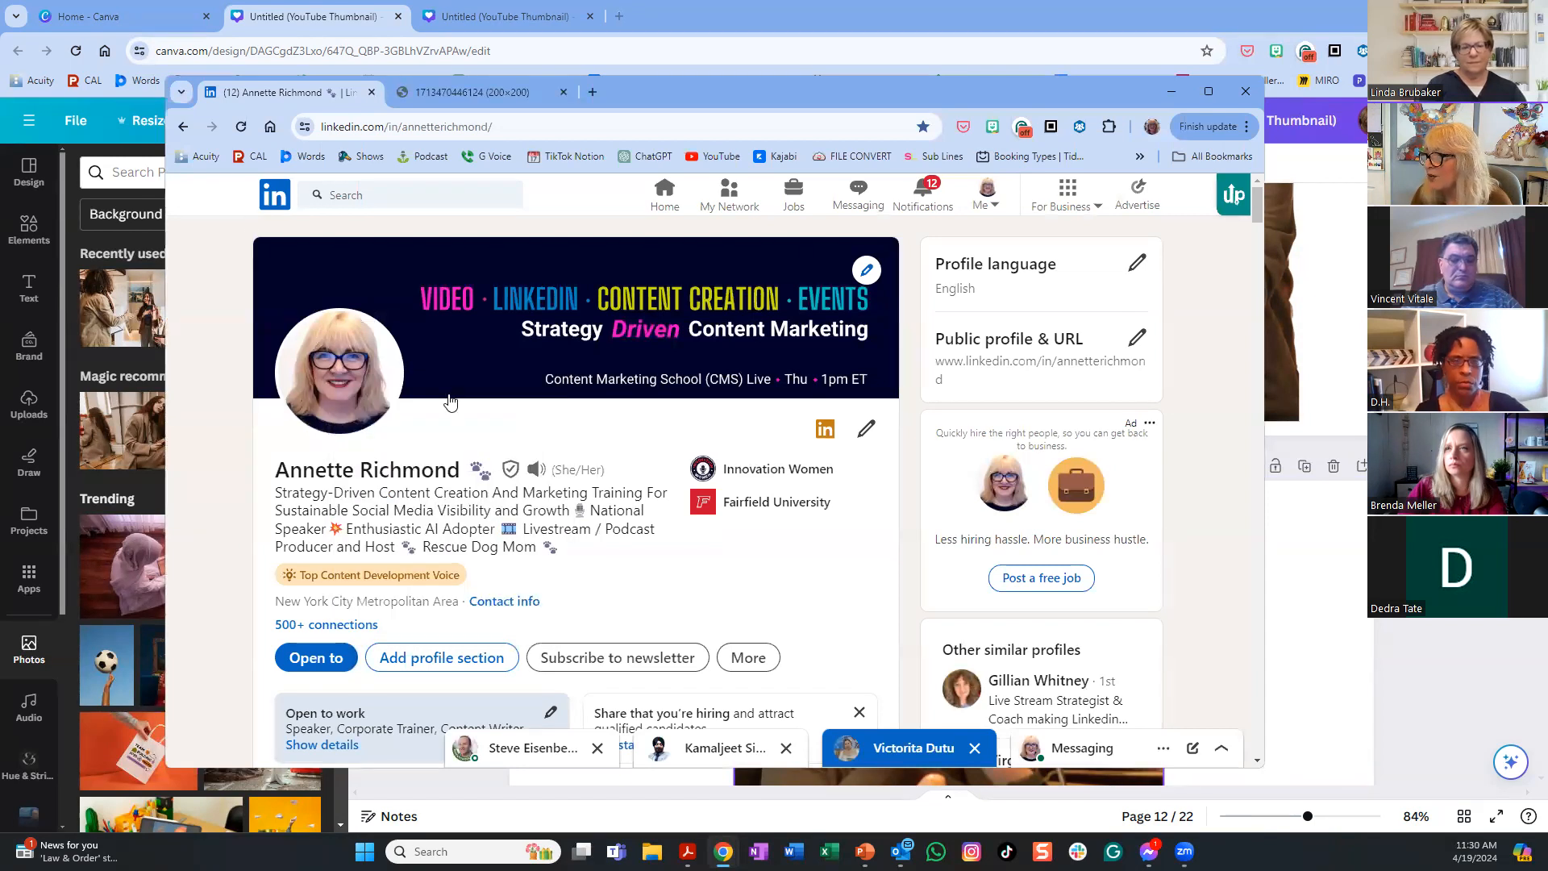
click(472, 92)
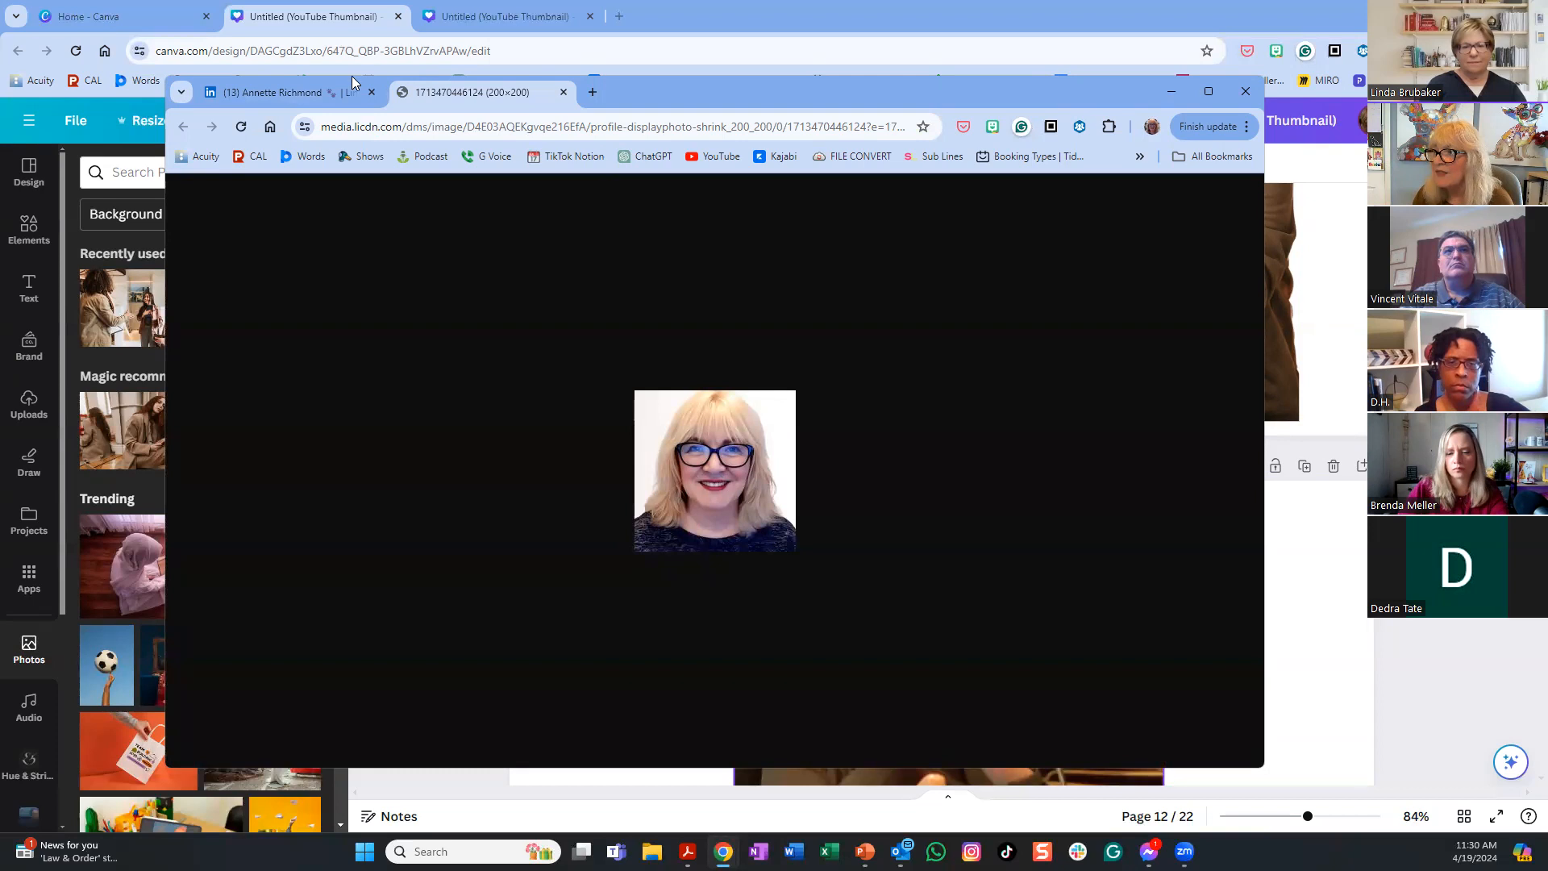
click(565, 93)
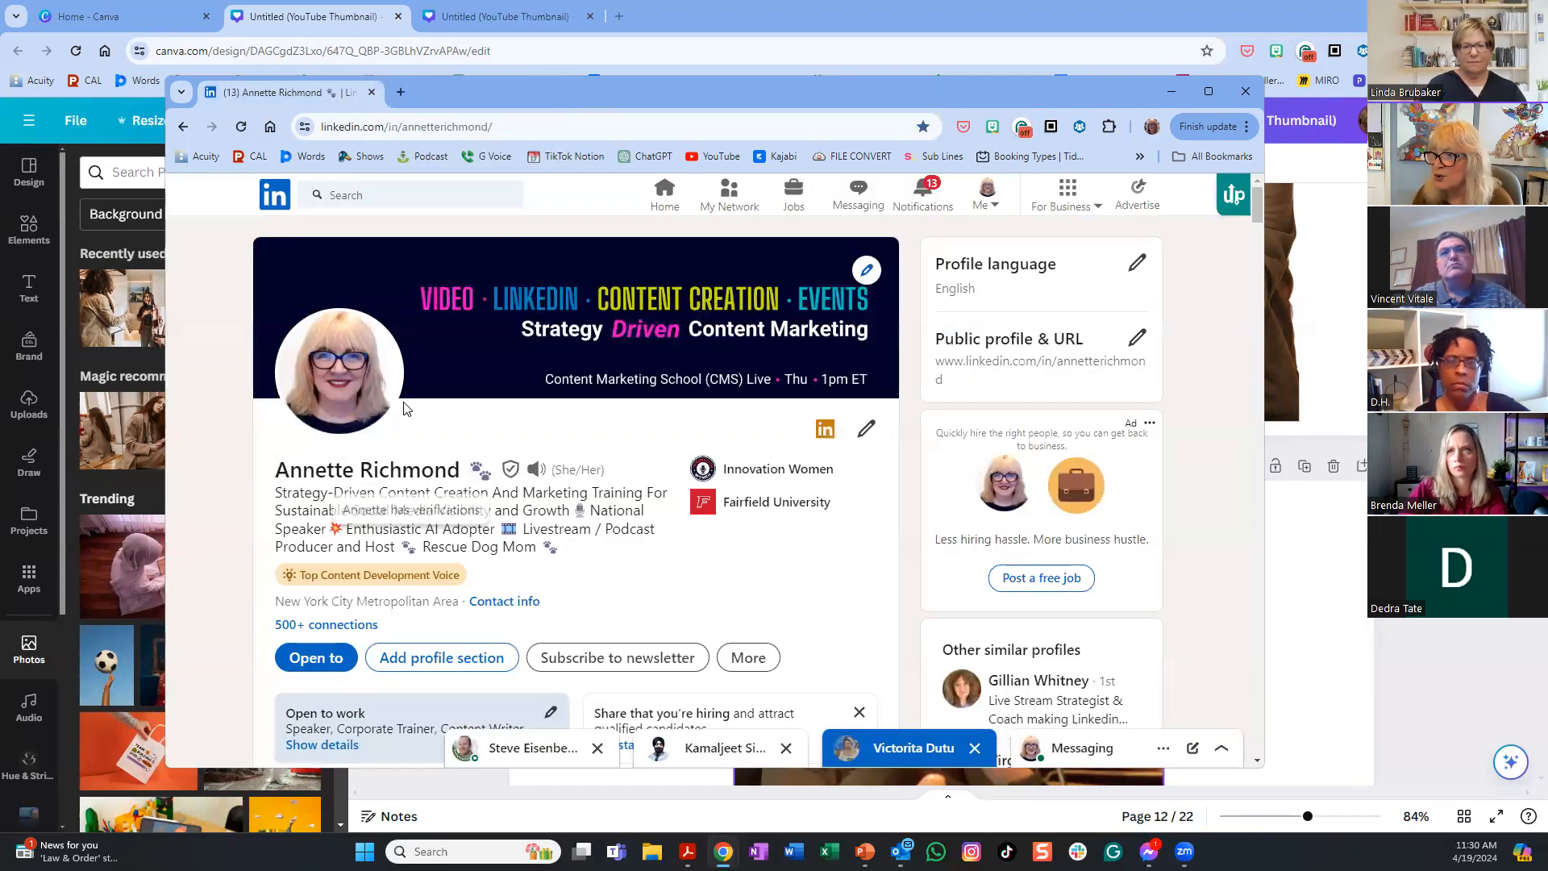
click(866, 428)
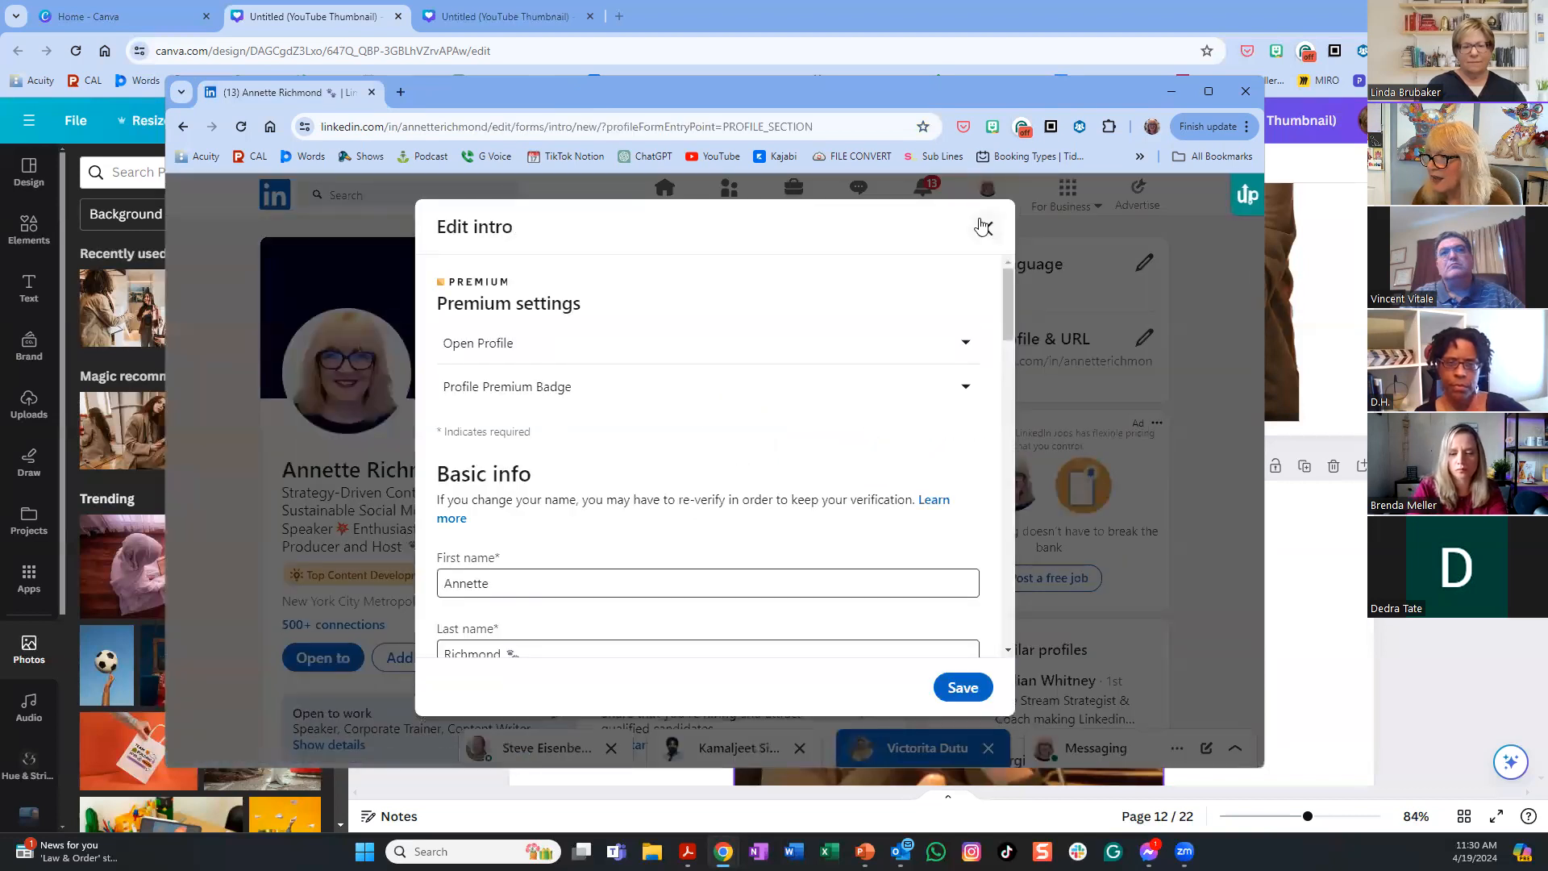
click(985, 228)
click(339, 383)
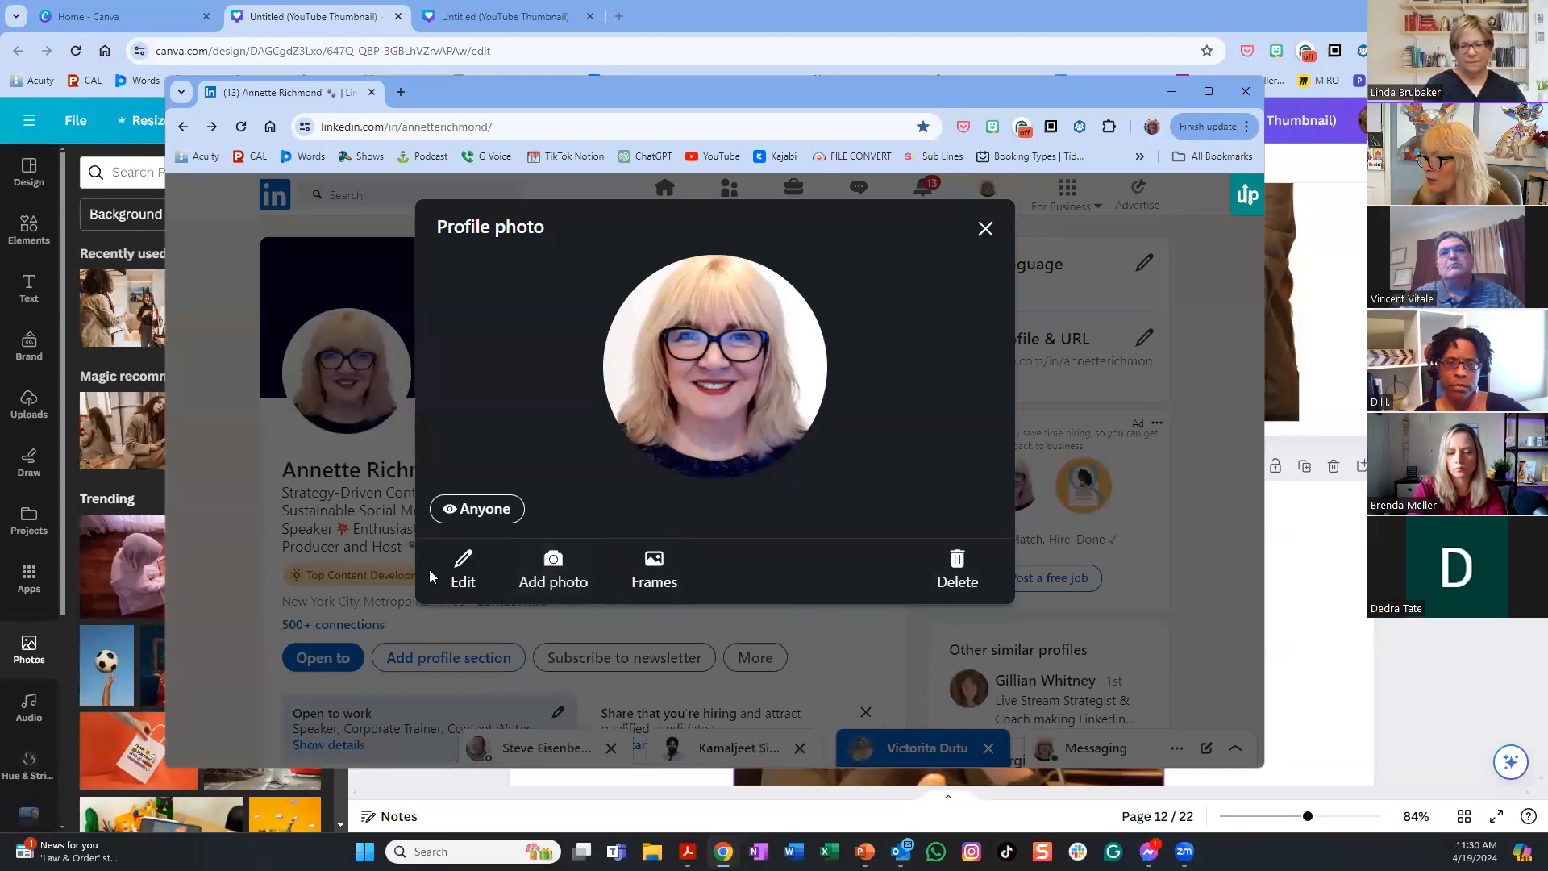
click(457, 570)
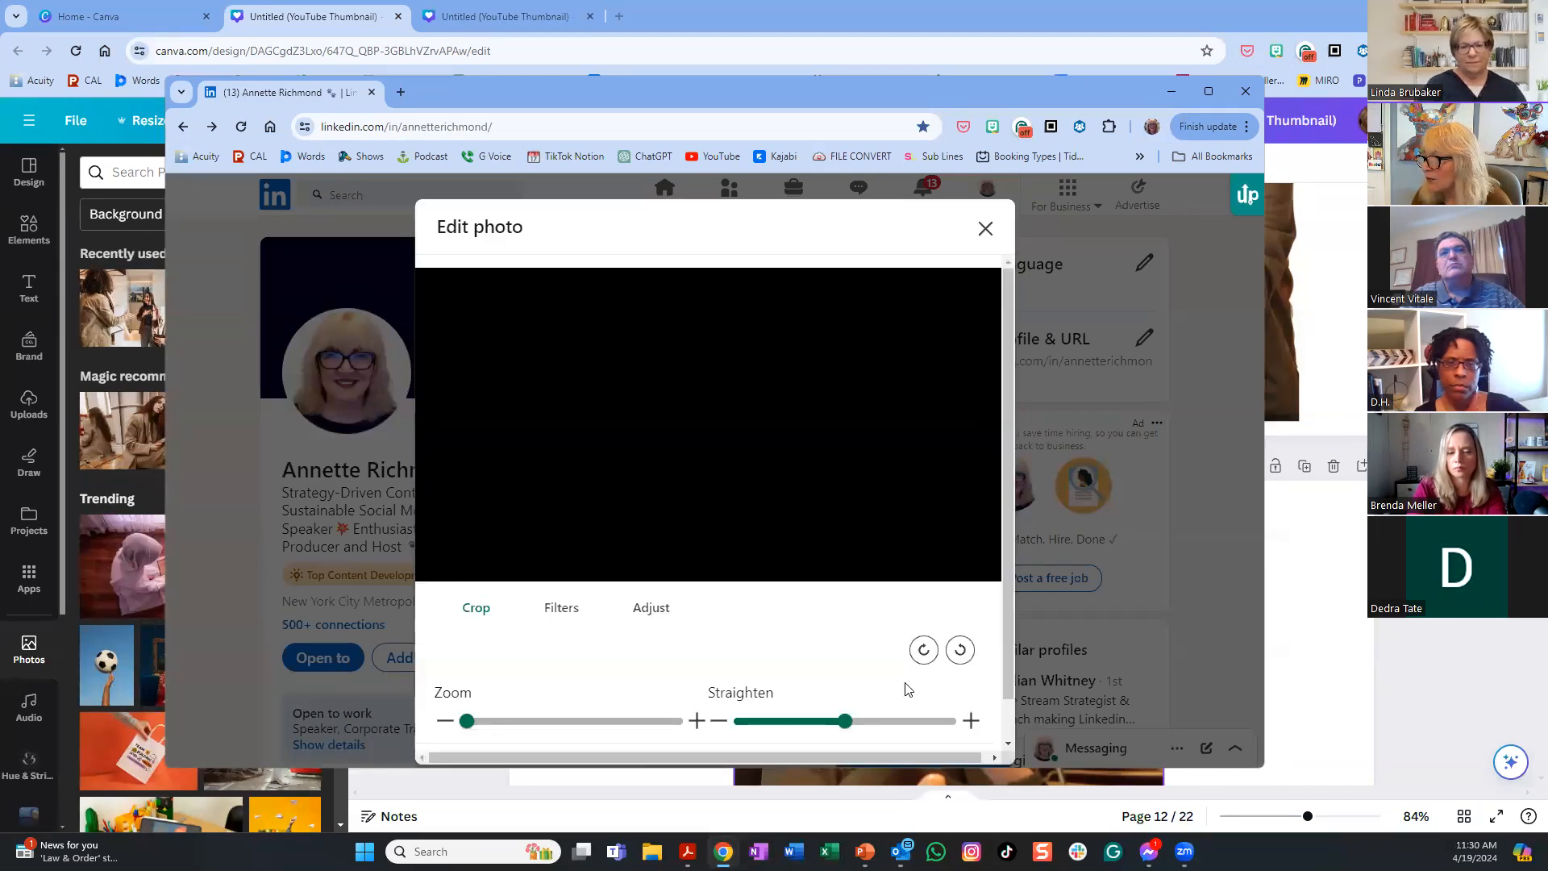
scroll(863, 662, down, 1)
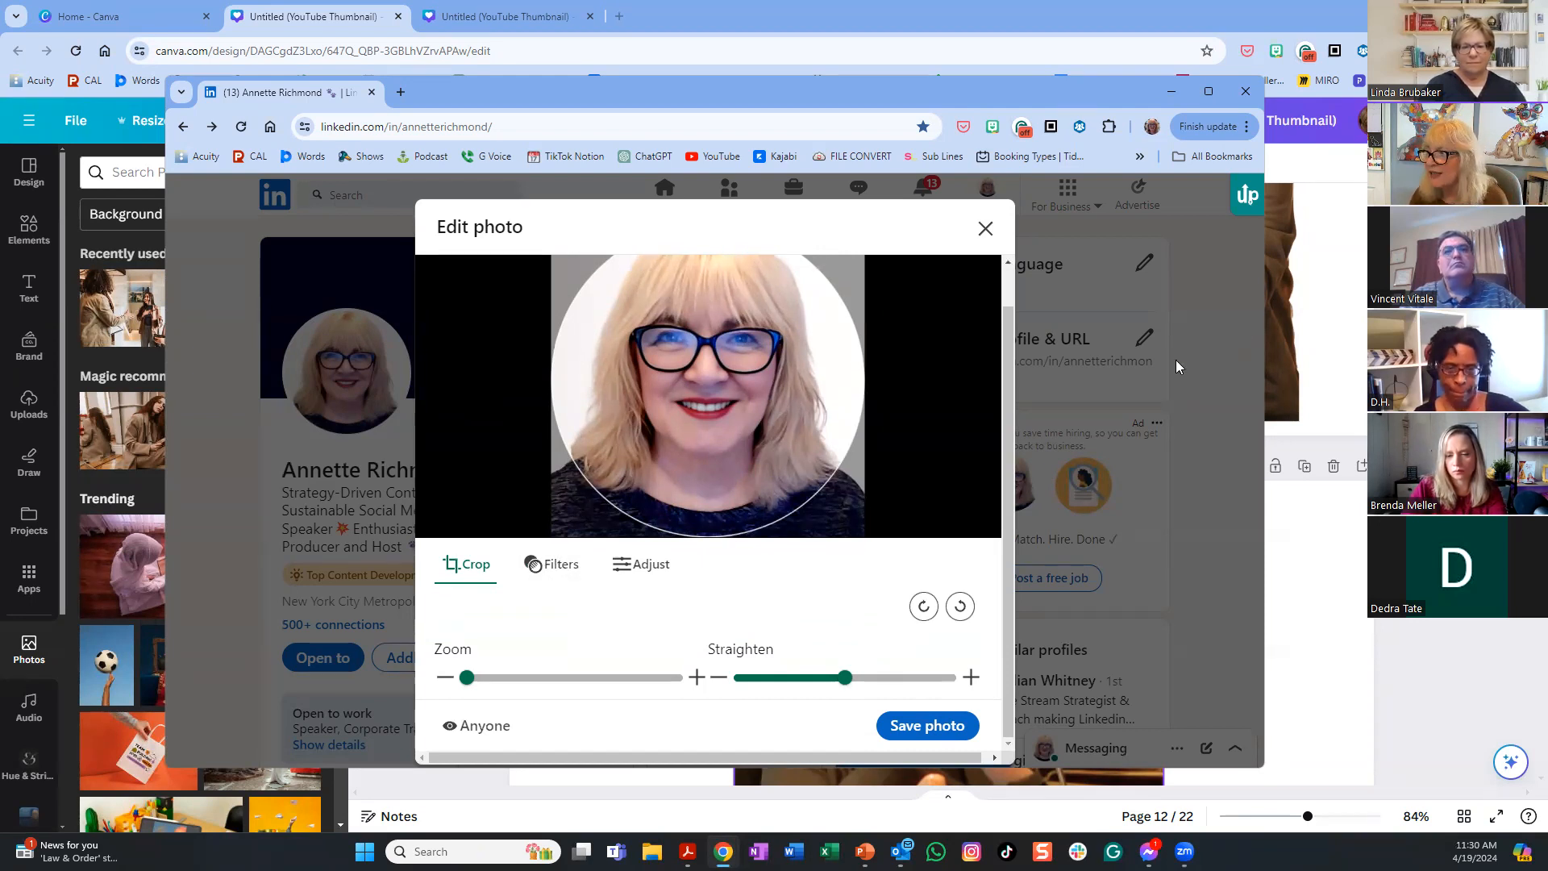
click(986, 228)
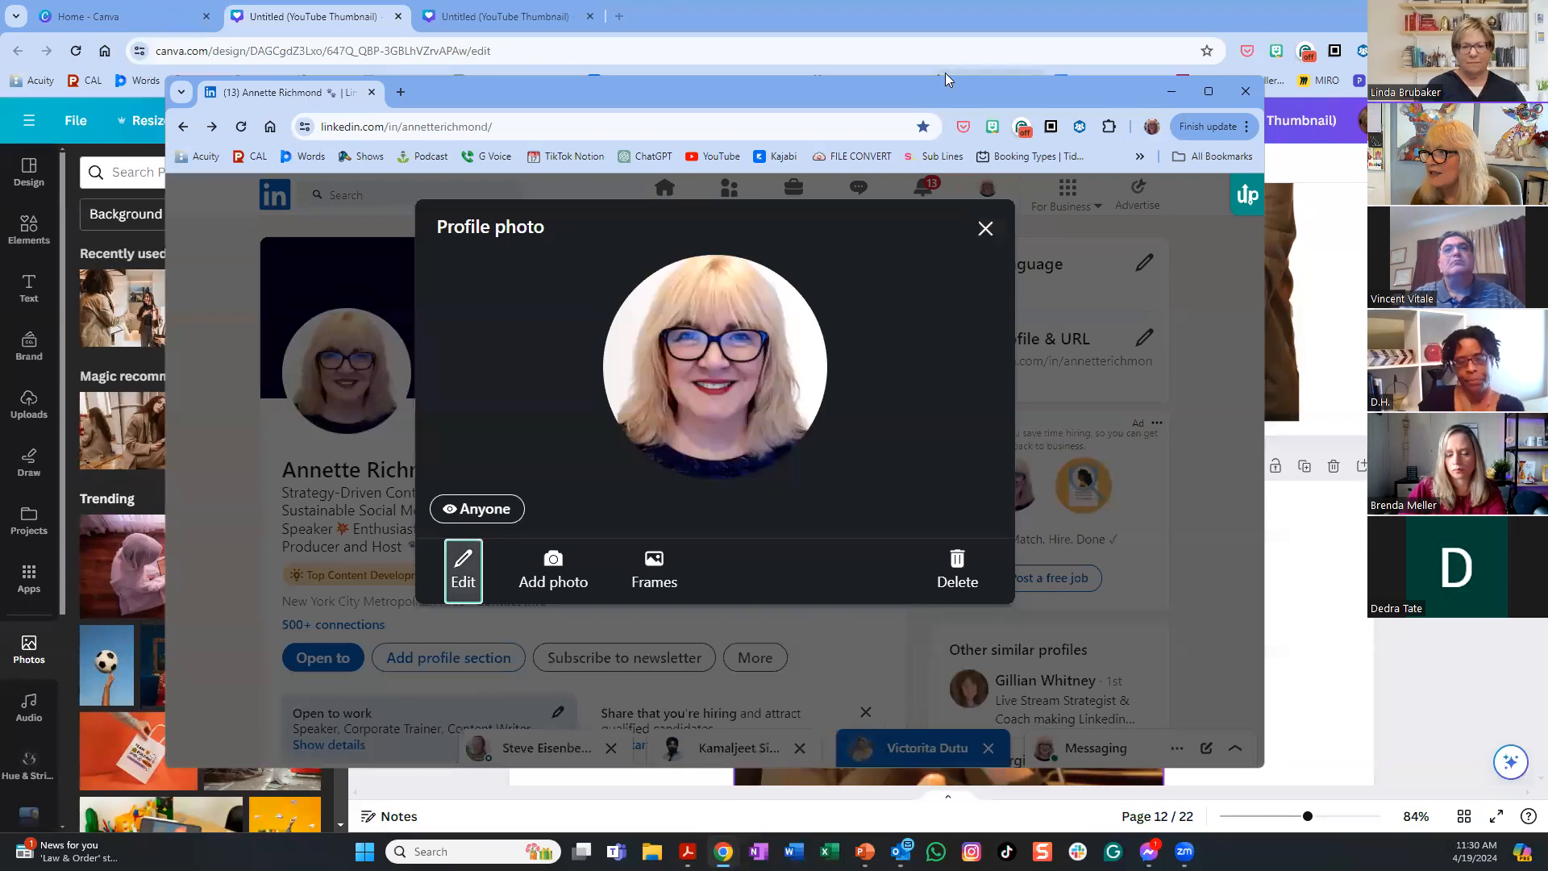
click(987, 230)
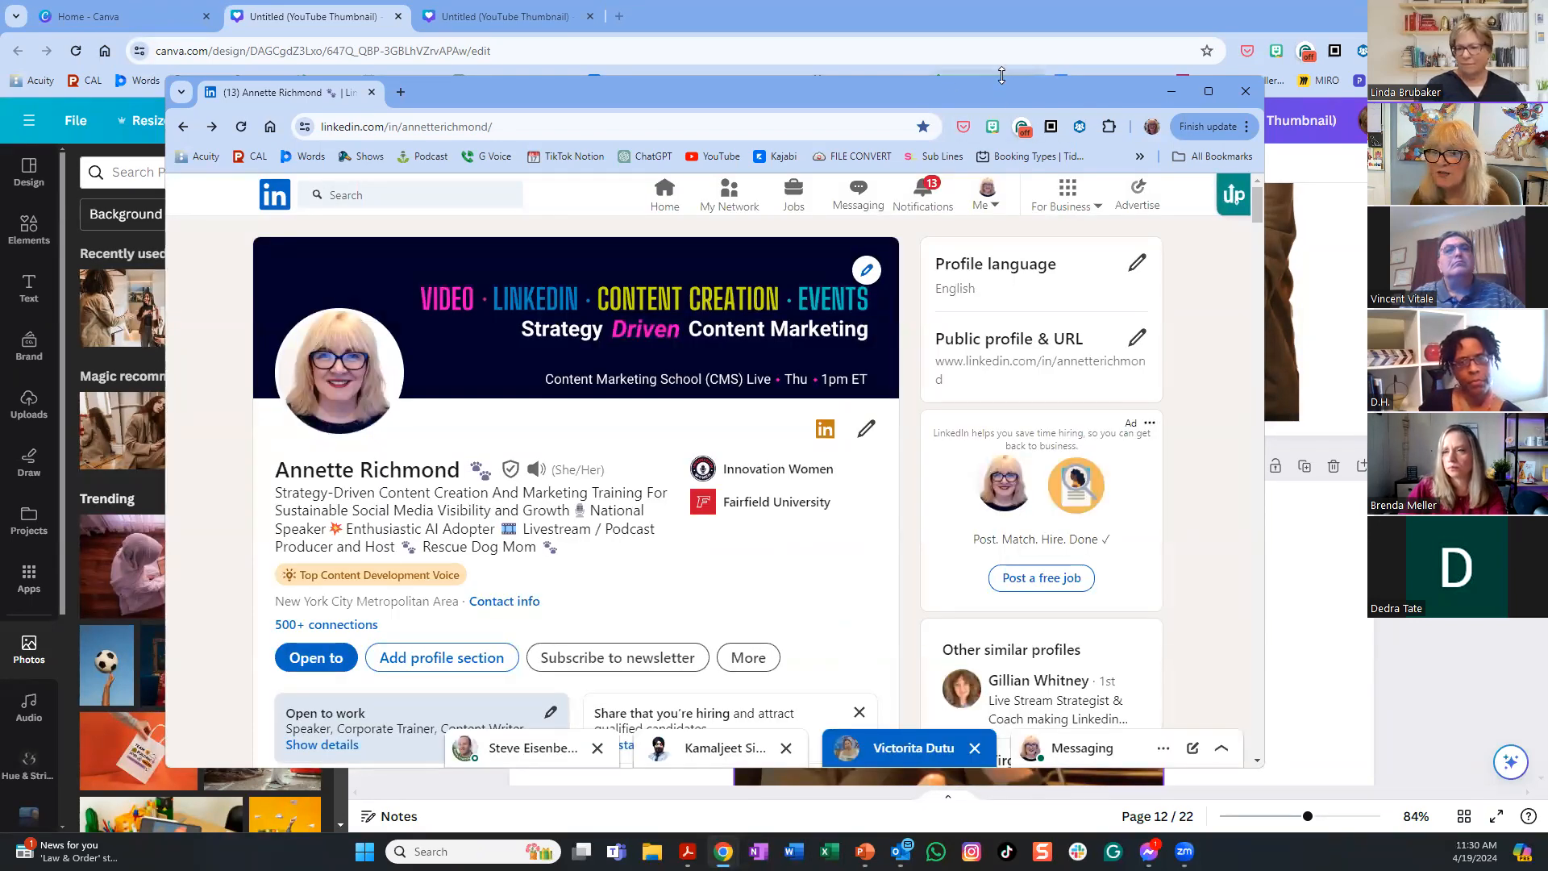
- Make the LinkedIn window taller by dragging its top edge
drag(1001, 75, 0, 71)
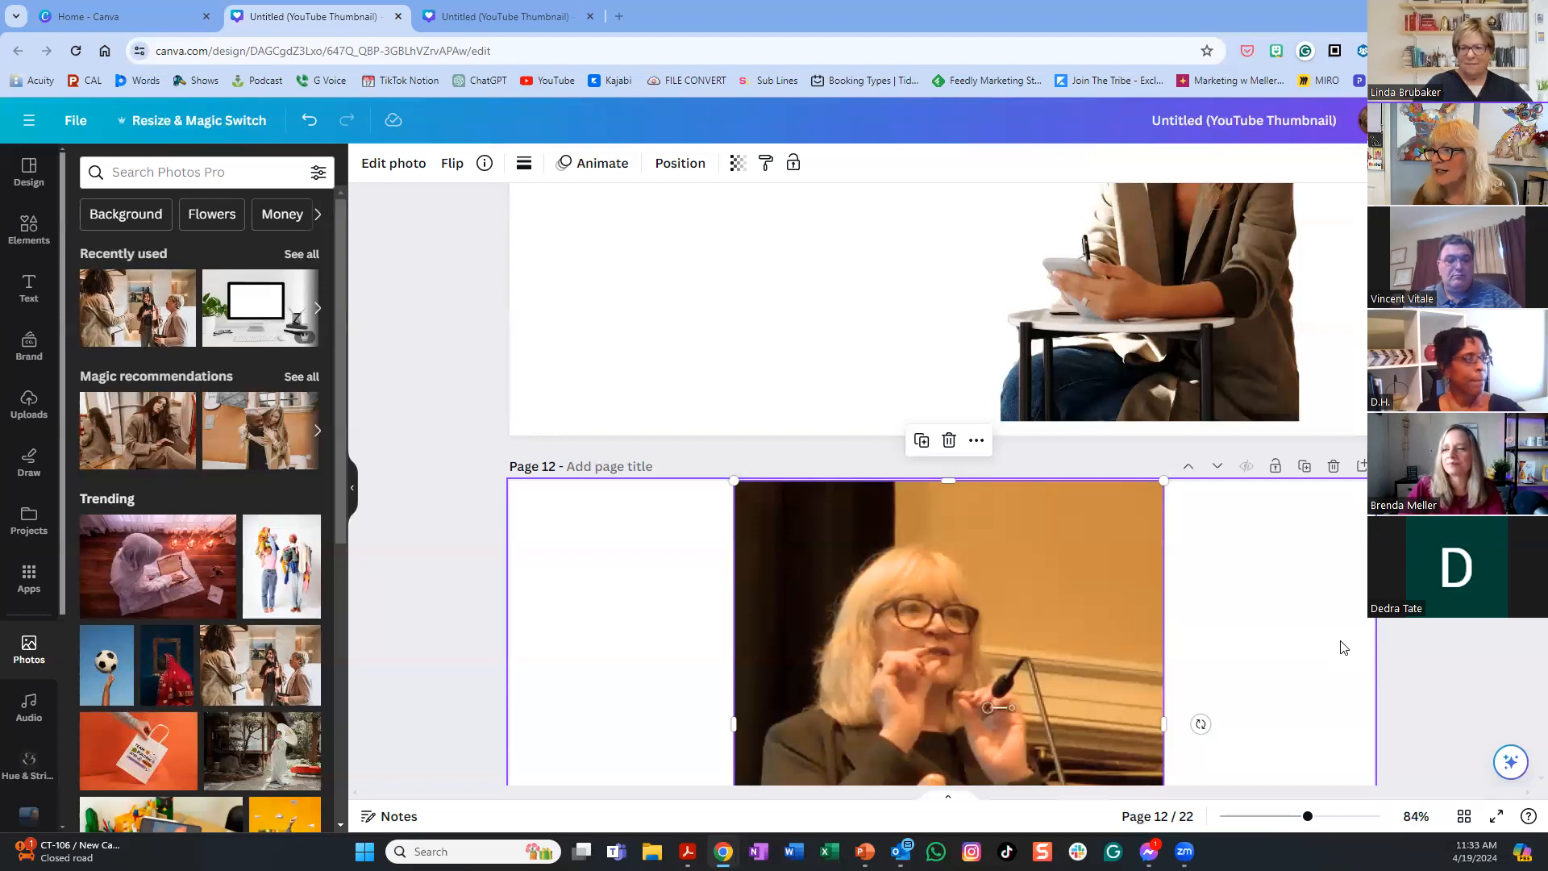
- Scroll down to page 13 showing the two podium speaker photos side by side
scroll(1342, 647, down, 10)
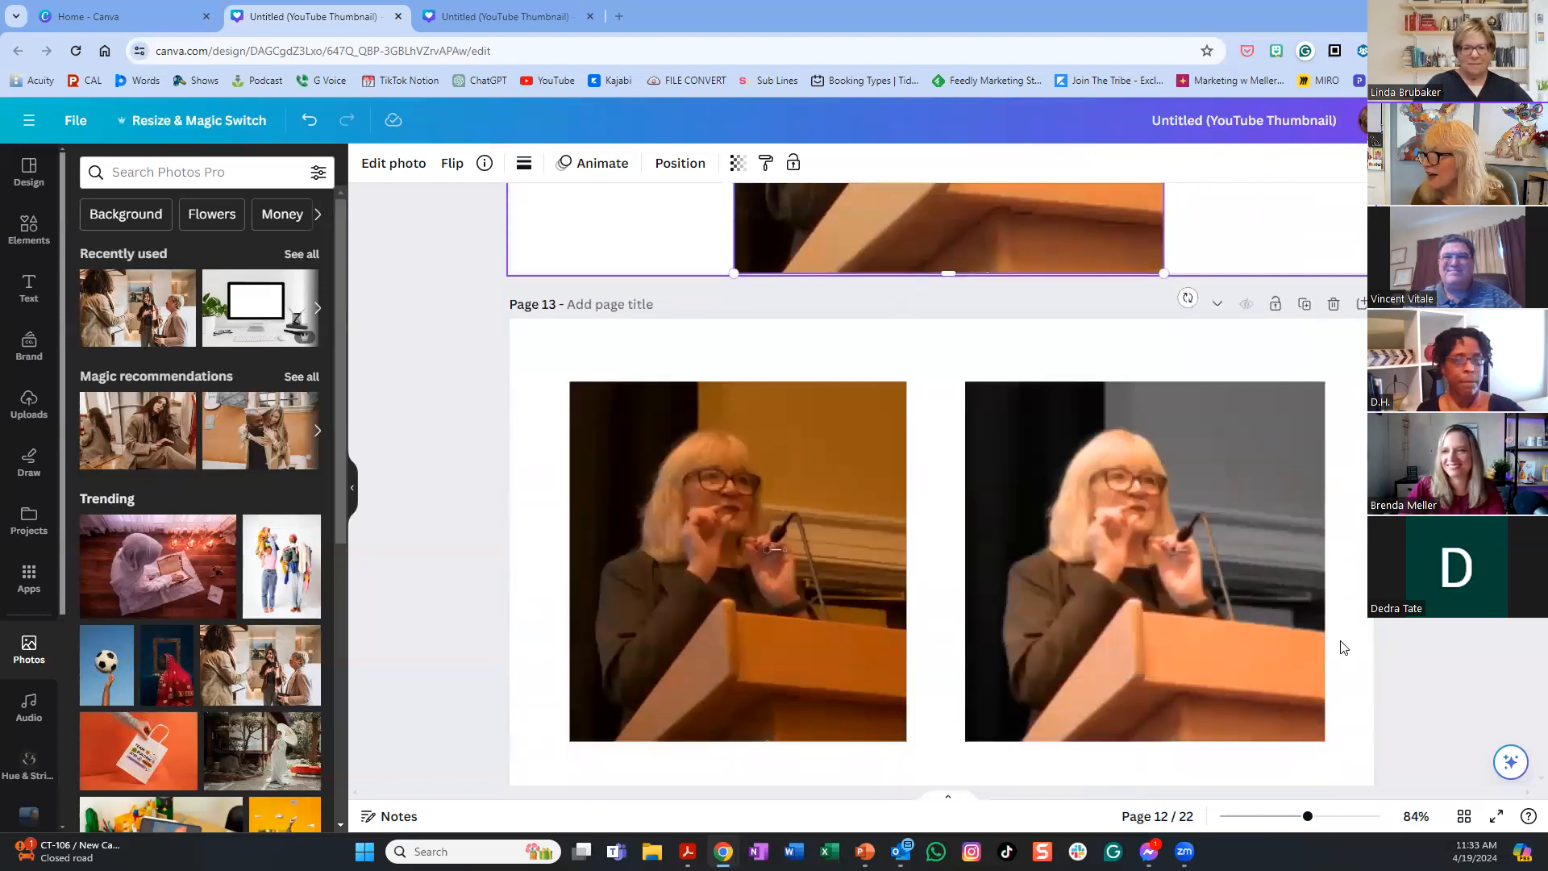
scroll(1343, 648, up, 4)
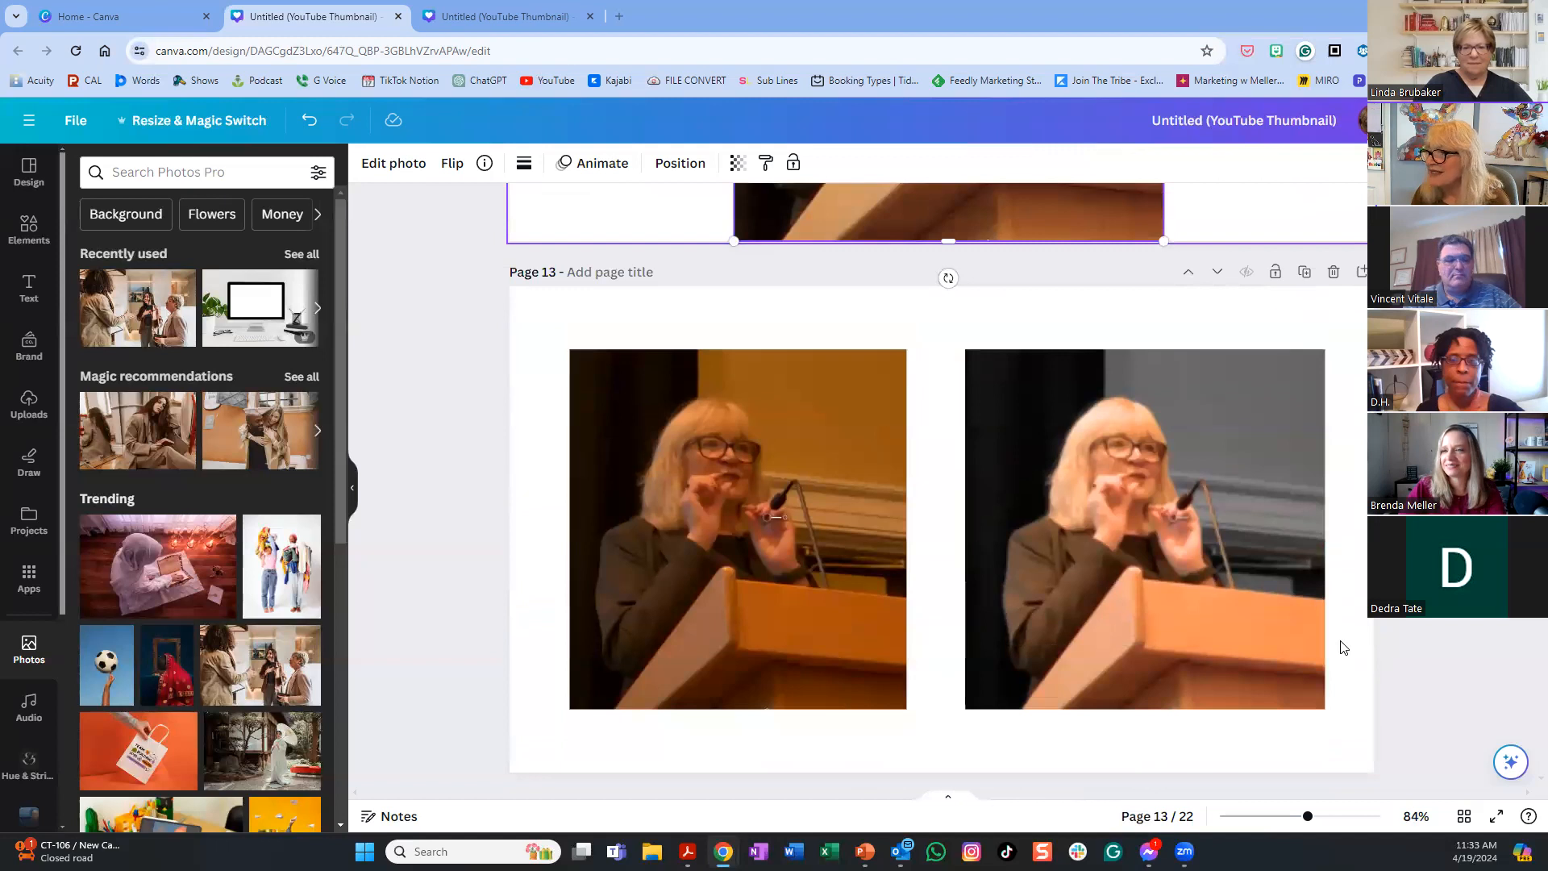
scroll(1343, 648, down, 1)
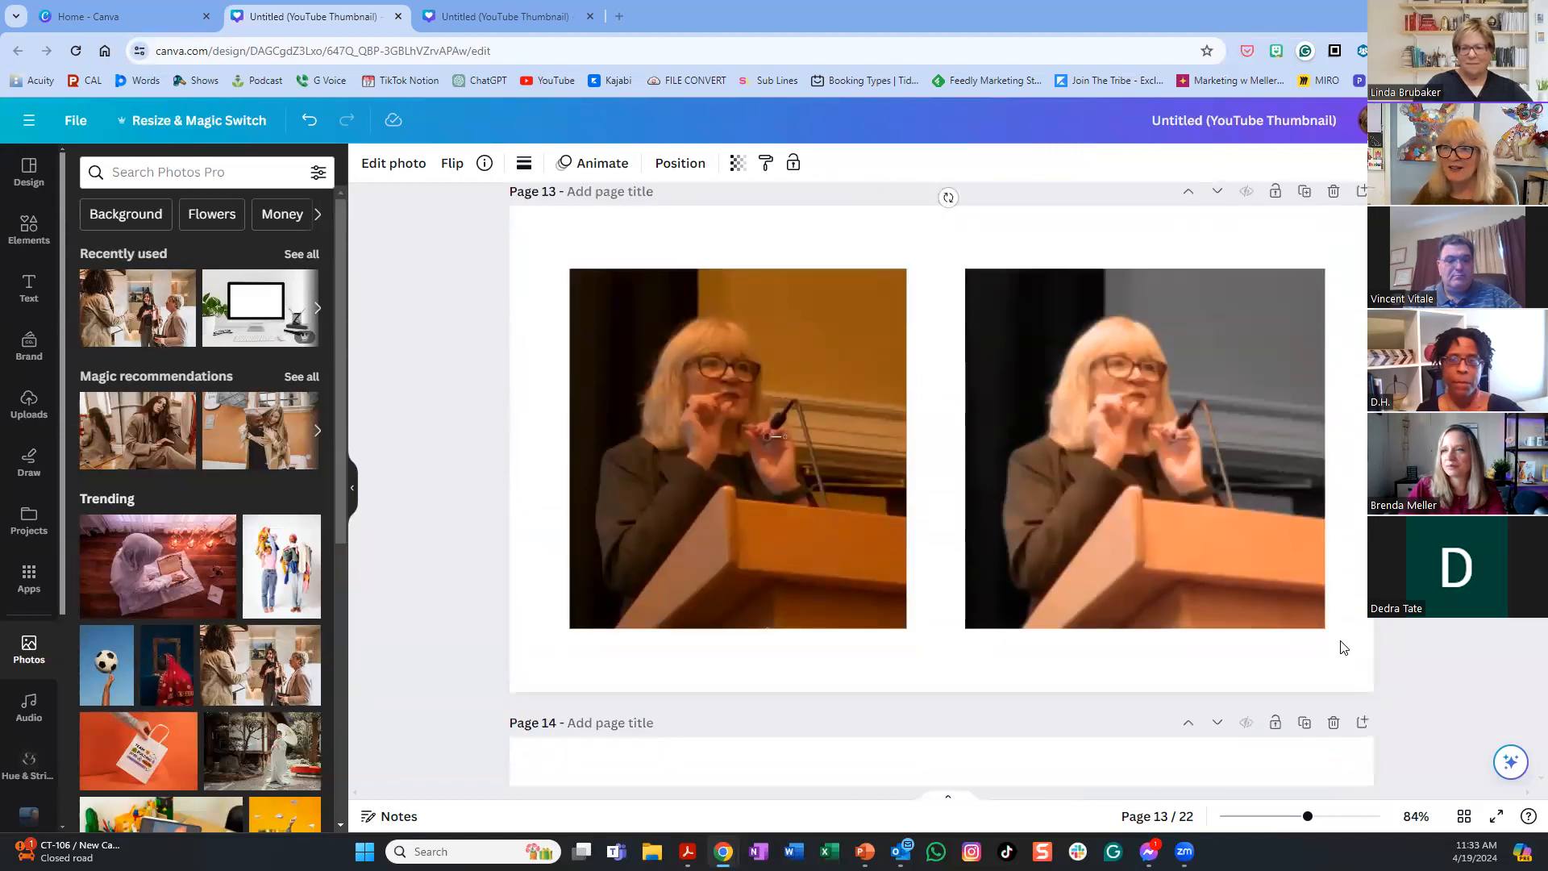